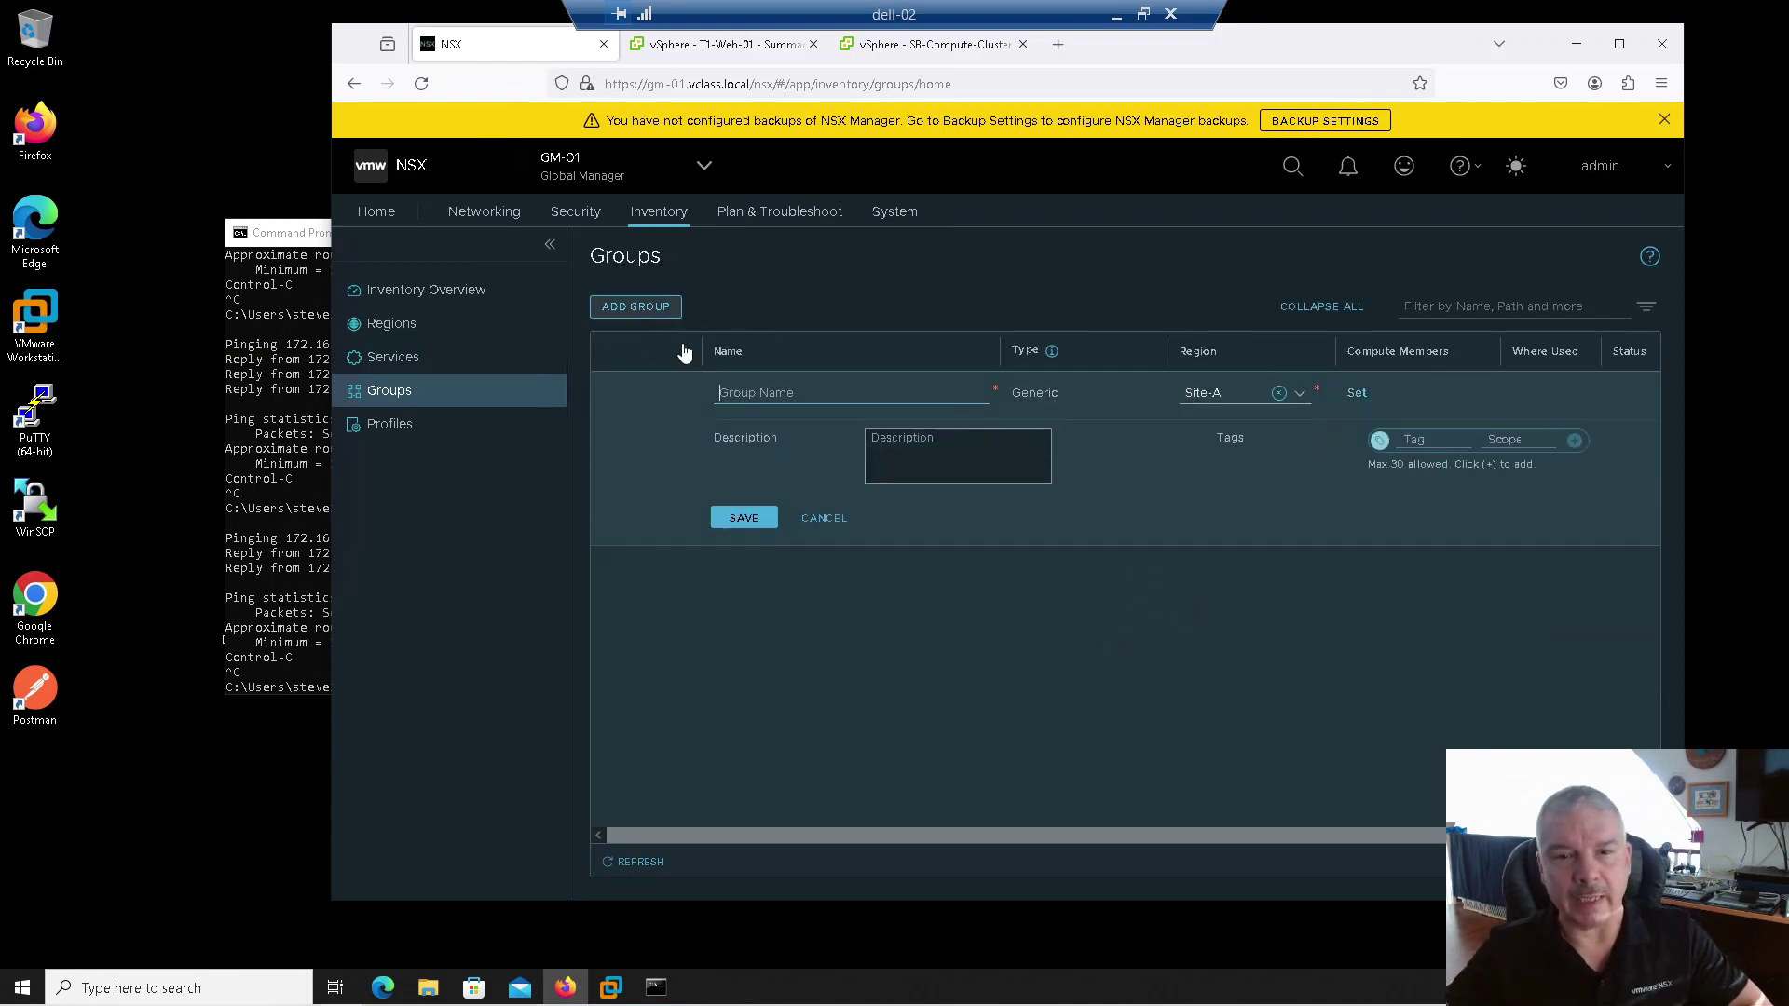
# Name the new group Web-Servers and set its region to Global
pyautogui.write('Web-Servers')
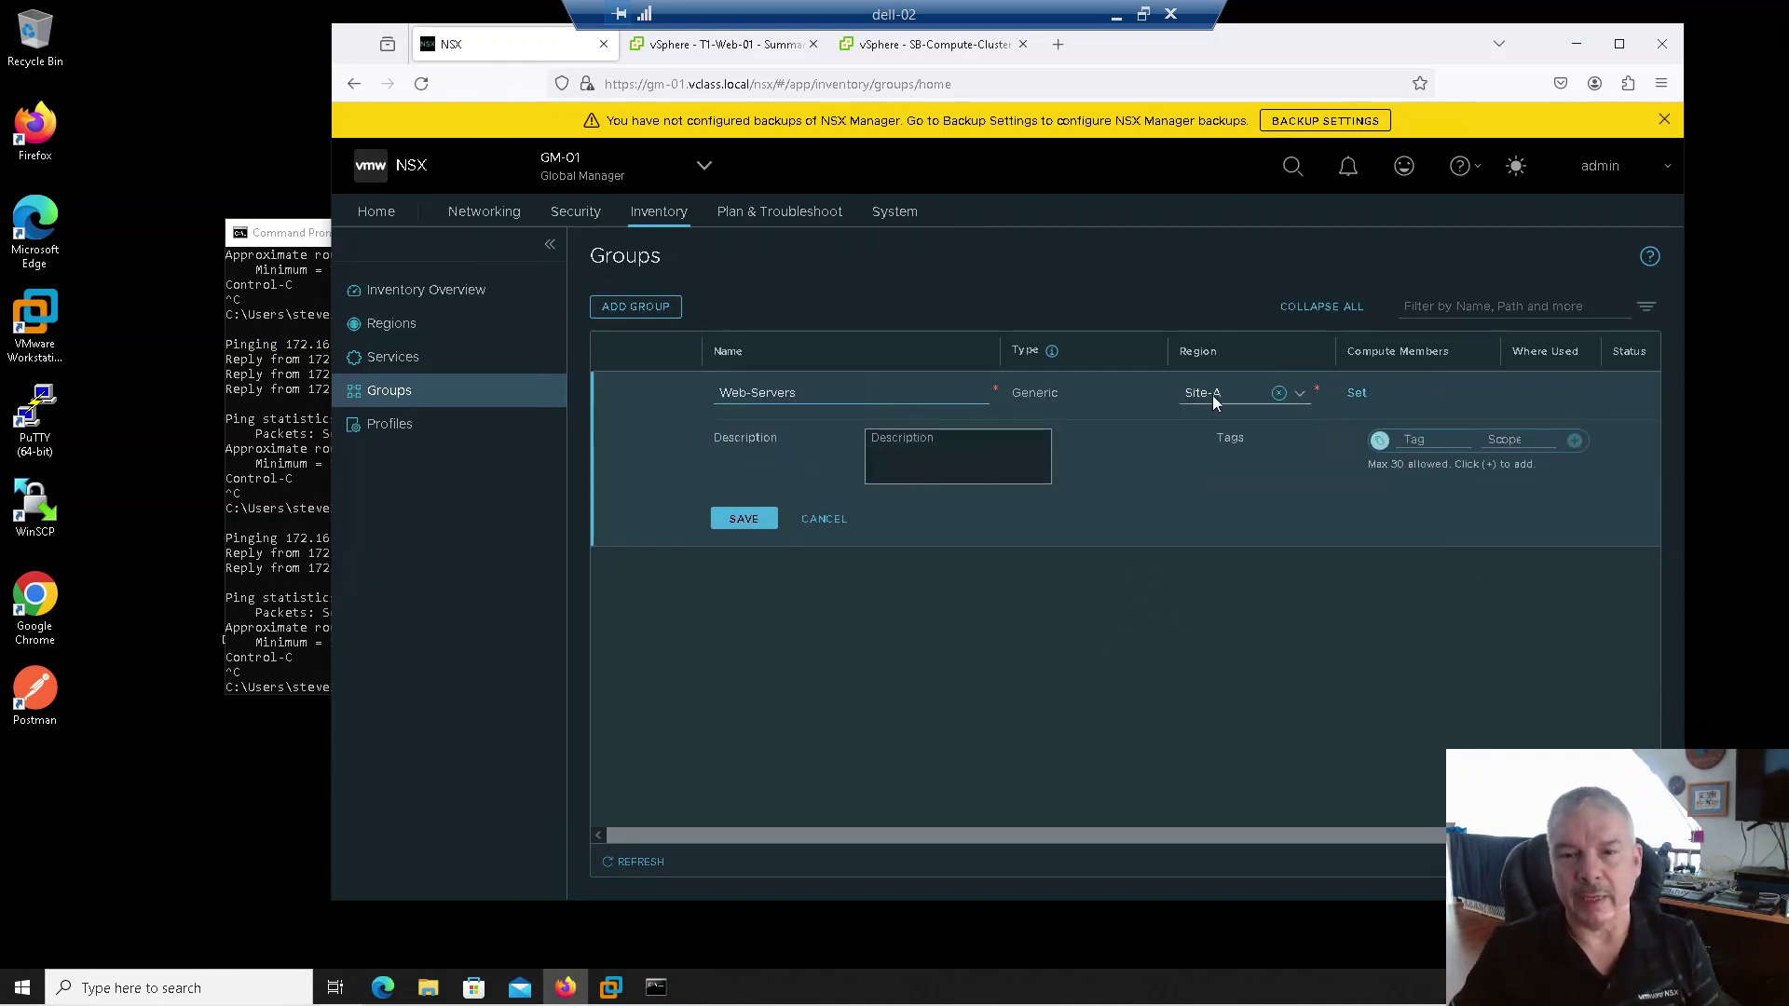
pyautogui.click(1250, 396)
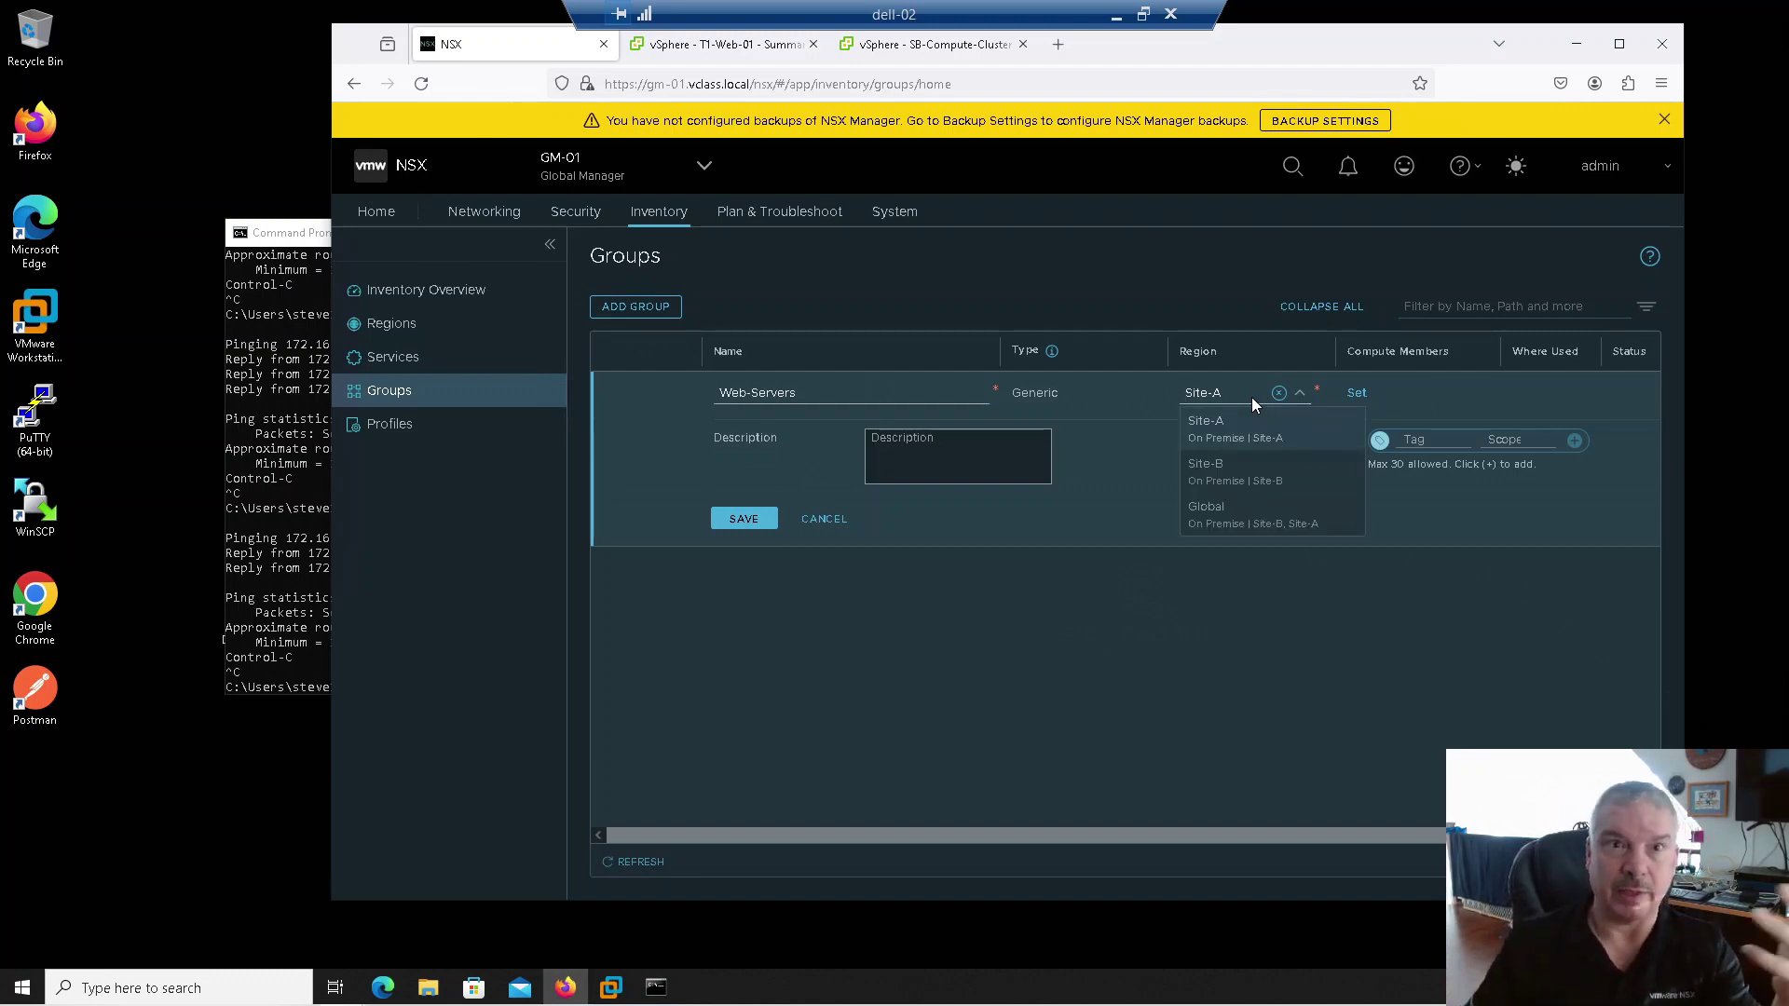
pyautogui.click(1215, 514)
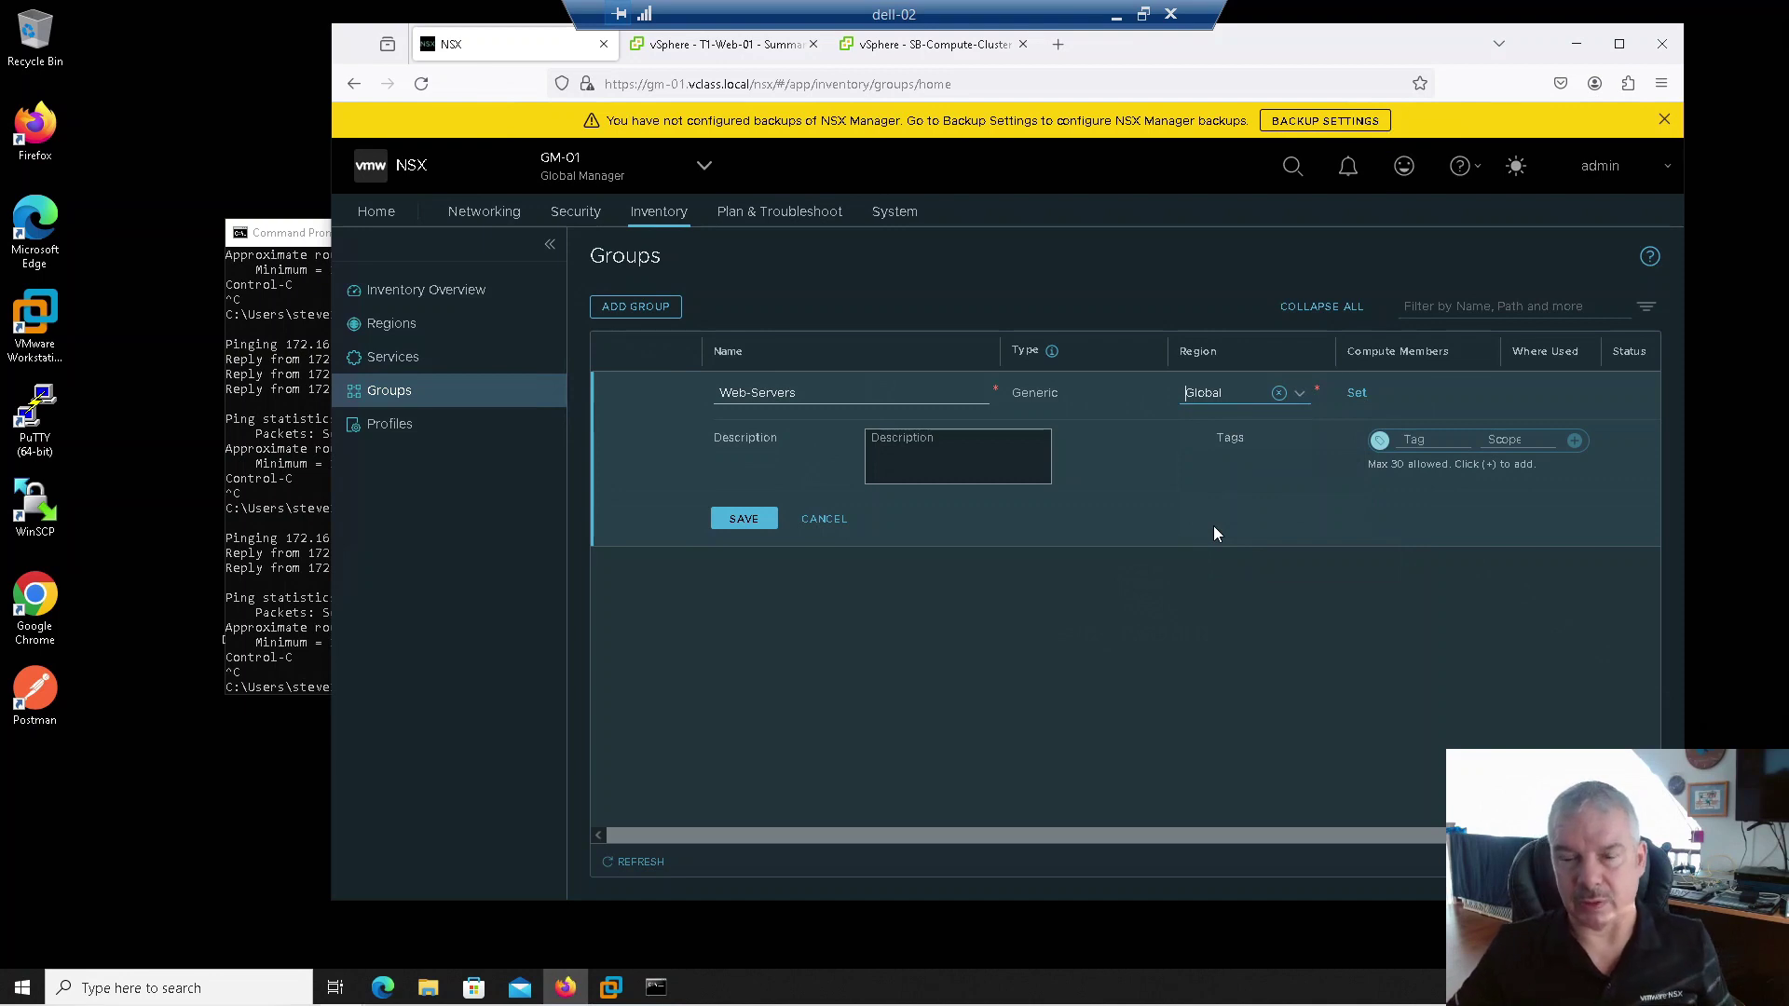
# Add a membership criterion to Web-Servers matching virtual machines whose name contains "web", and save the group
pyautogui.click(1356, 394)
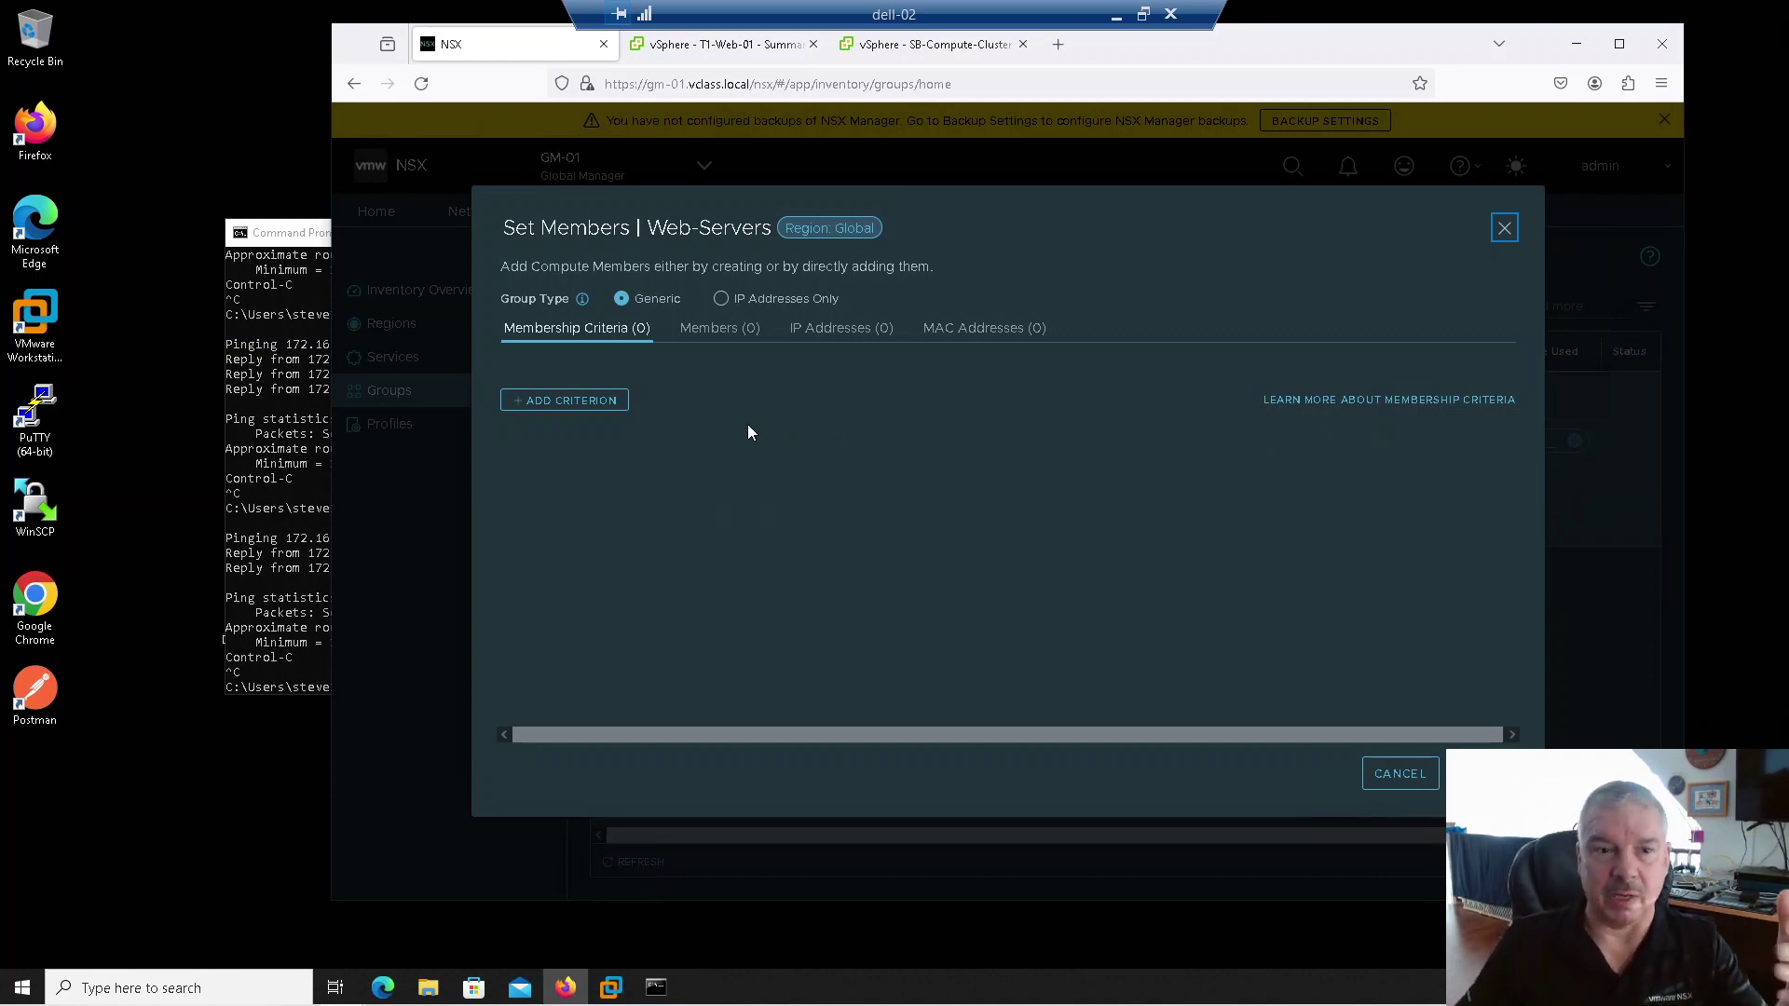
pyautogui.click(566, 403)
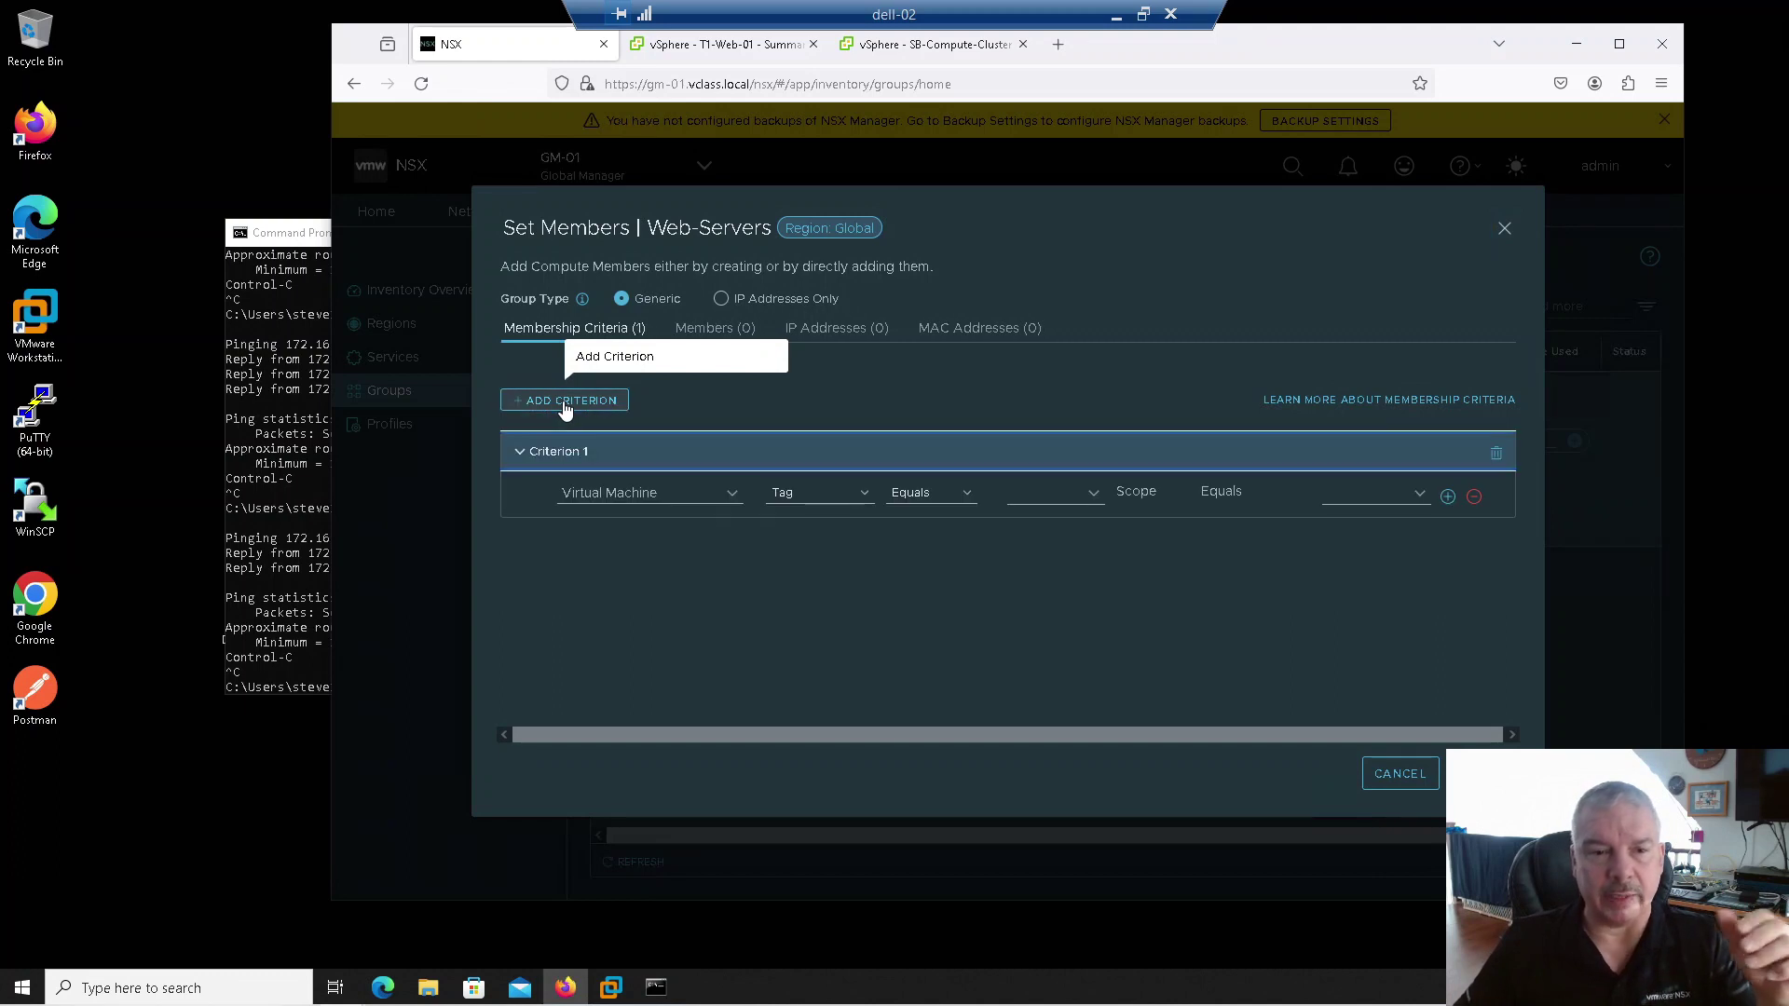
pyautogui.click(647, 499)
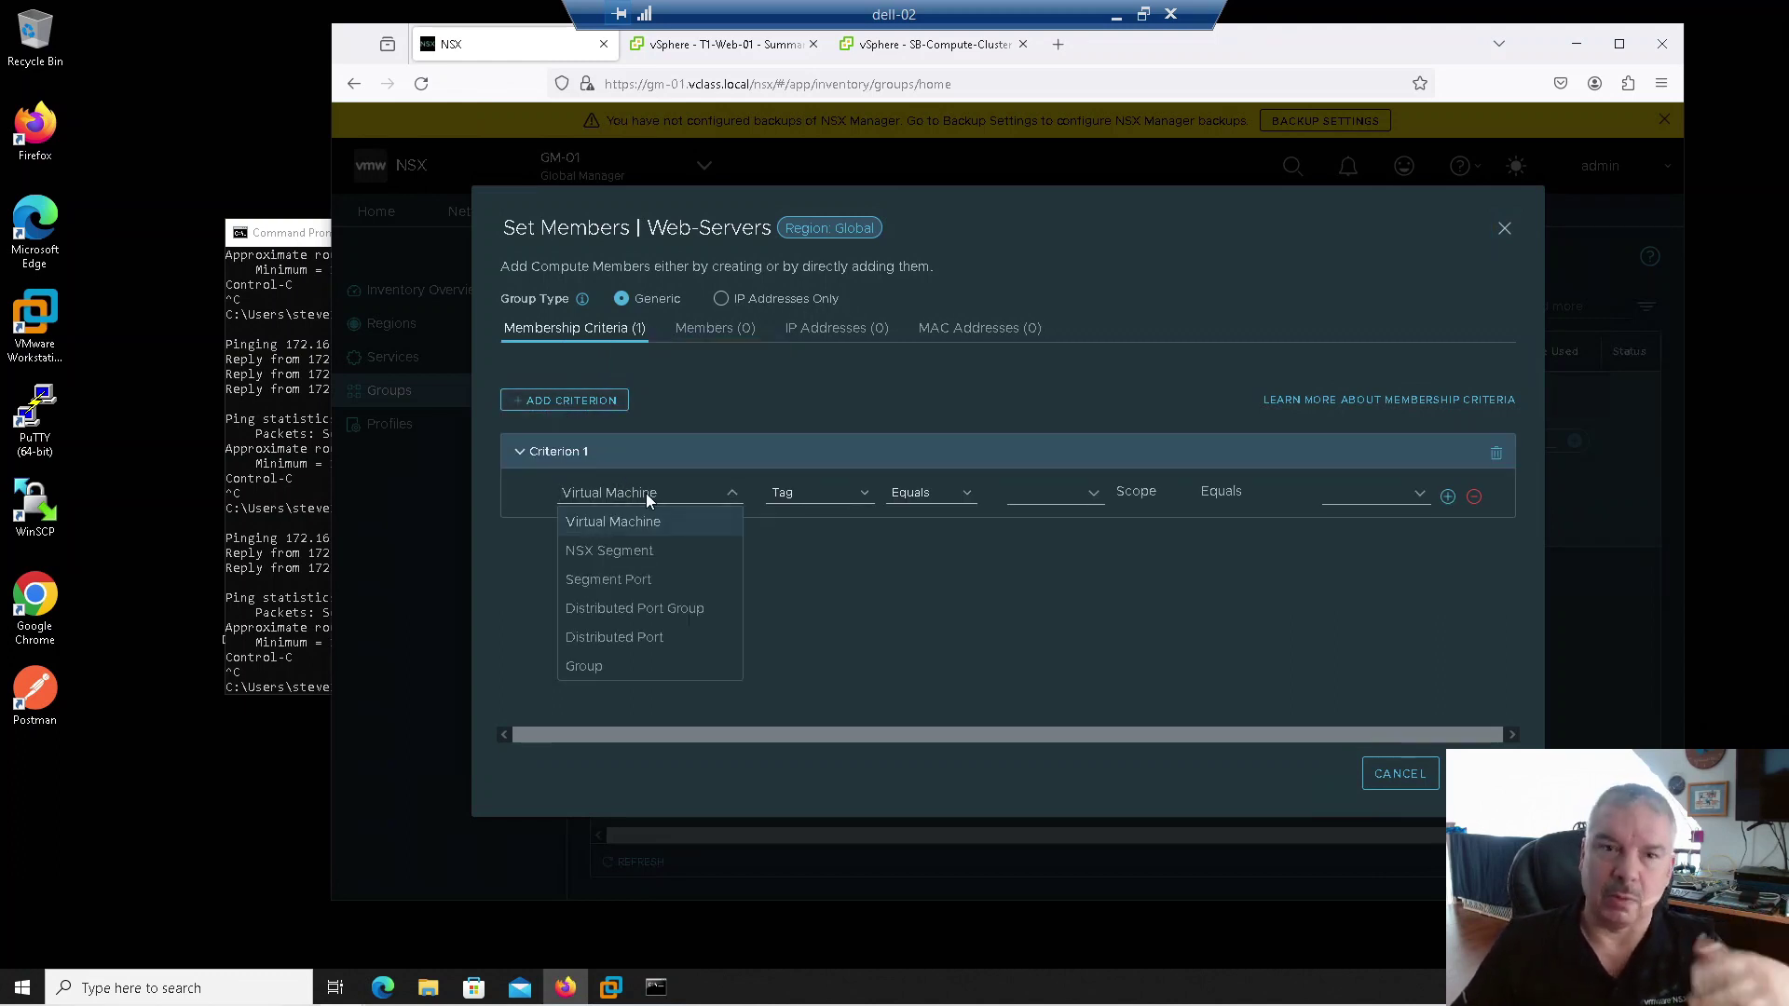
pyautogui.click(820, 504)
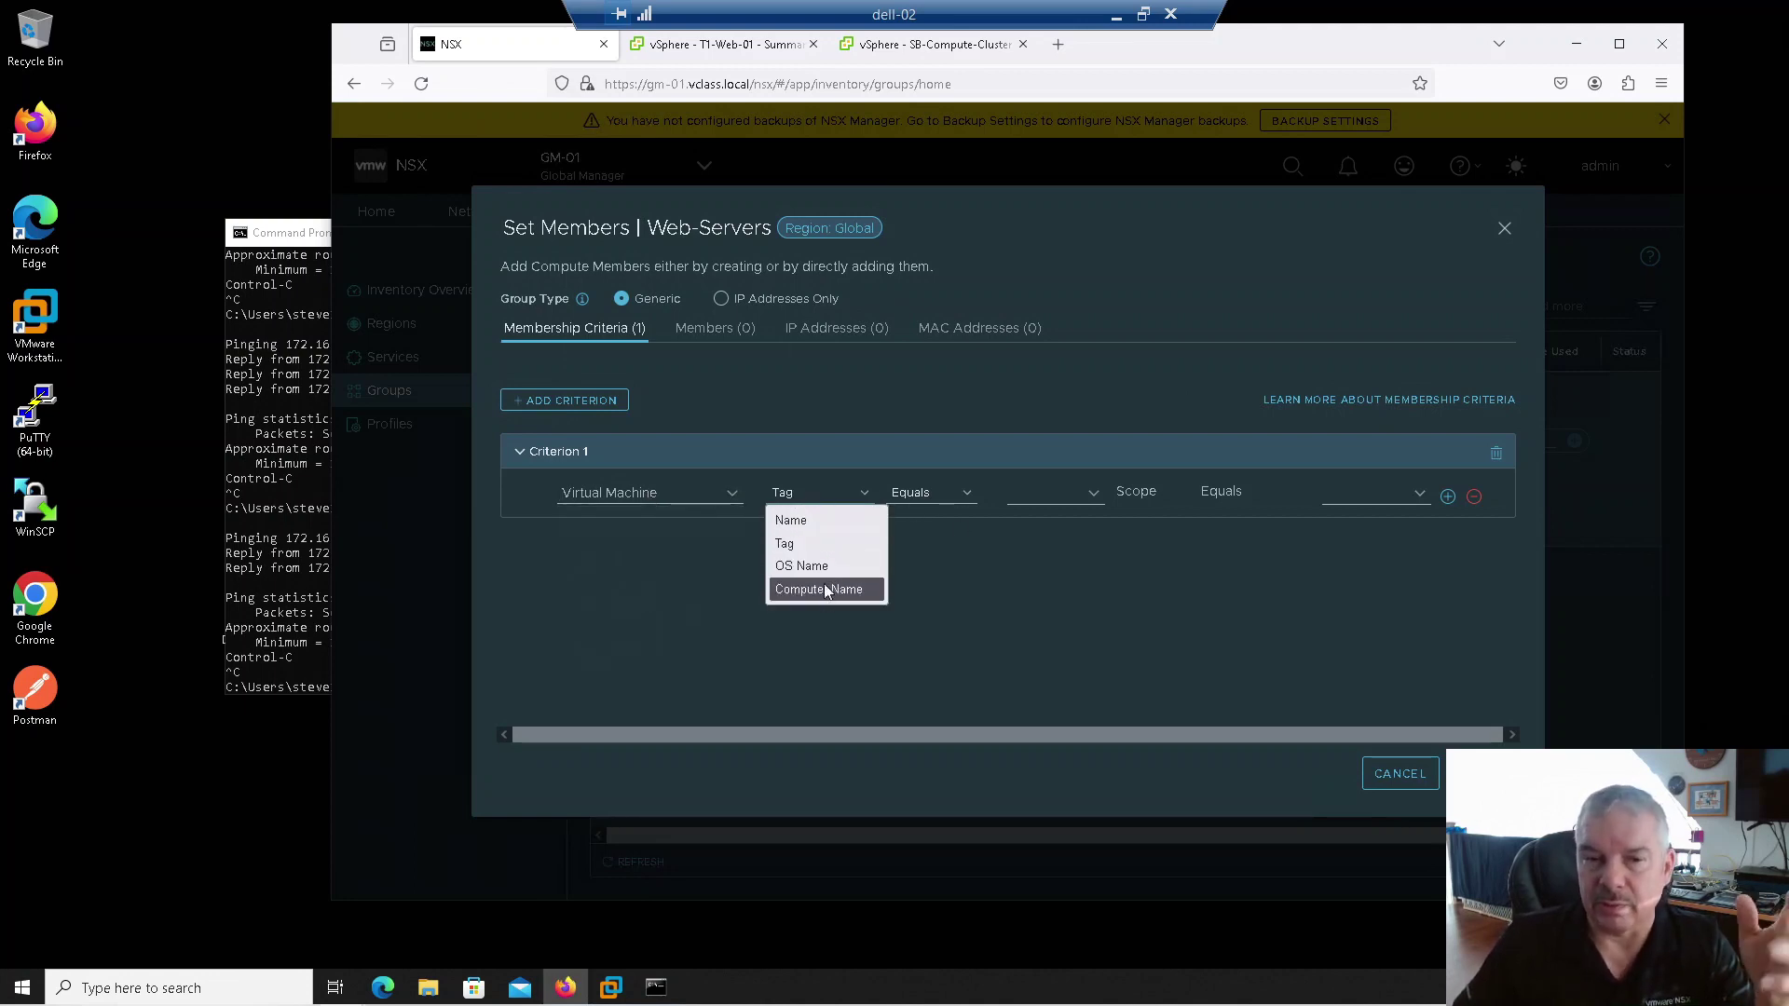
pyautogui.click(819, 518)
pyautogui.click(925, 488)
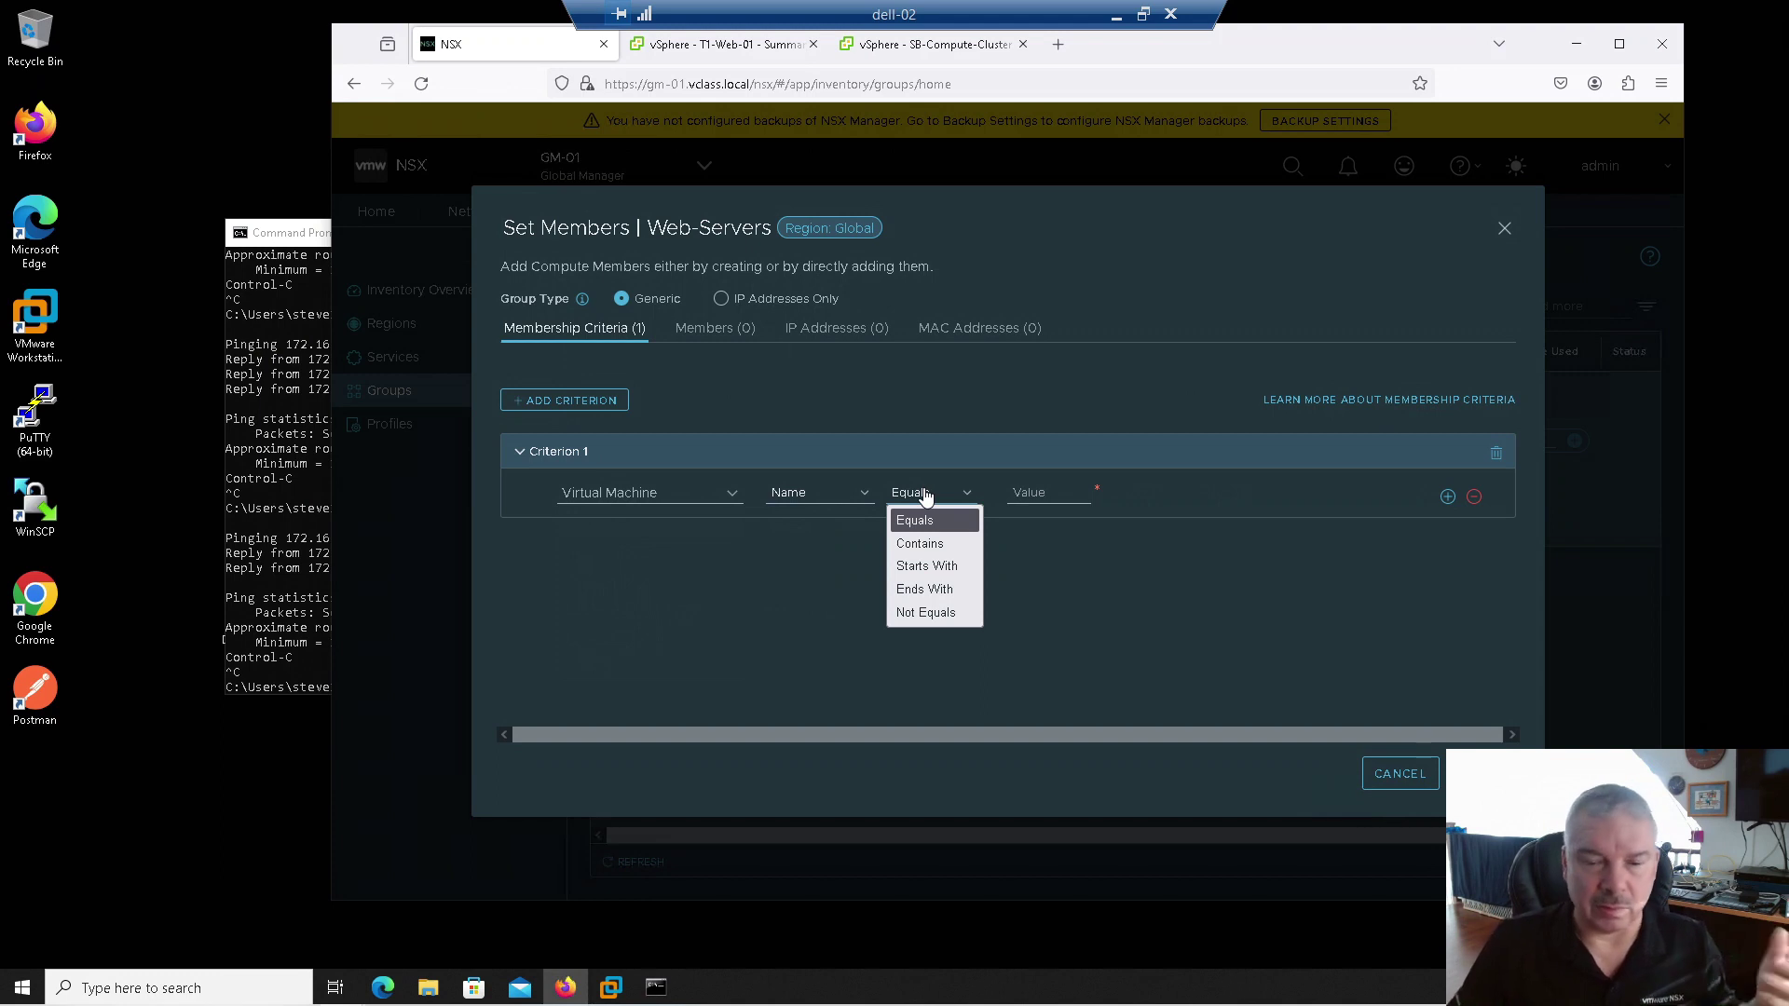
pyautogui.click(929, 546)
pyautogui.click(1029, 495)
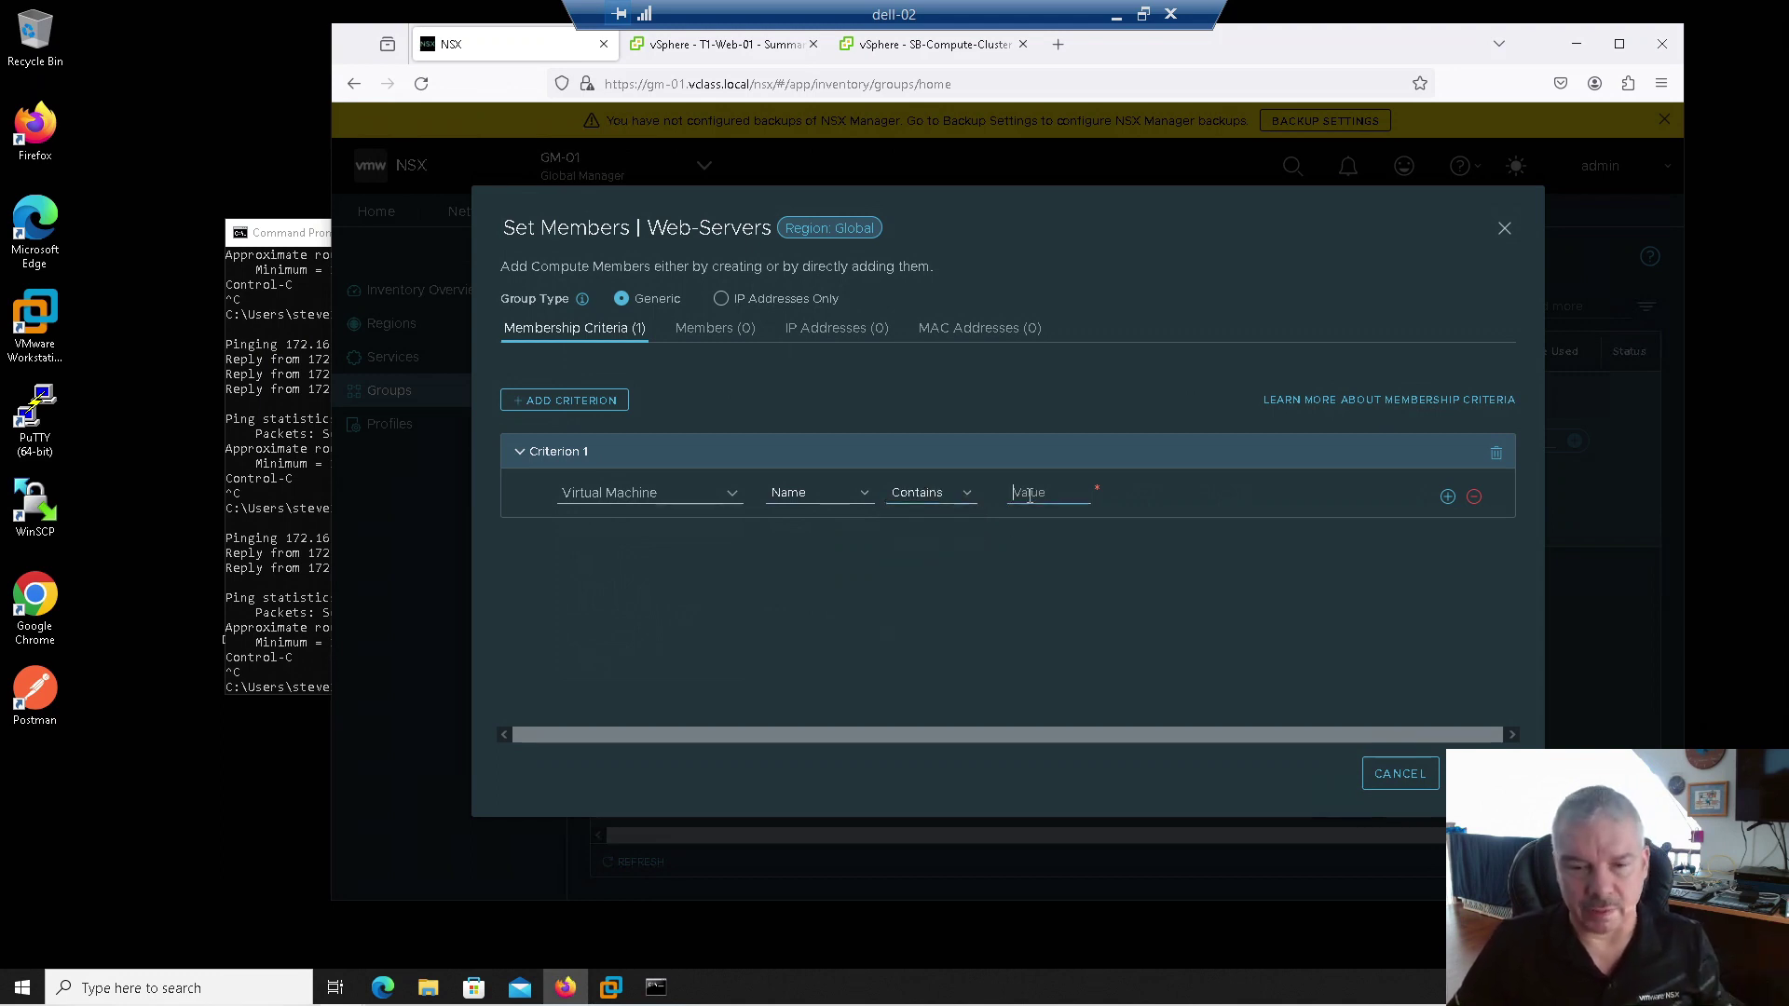
pyautogui.write('web')
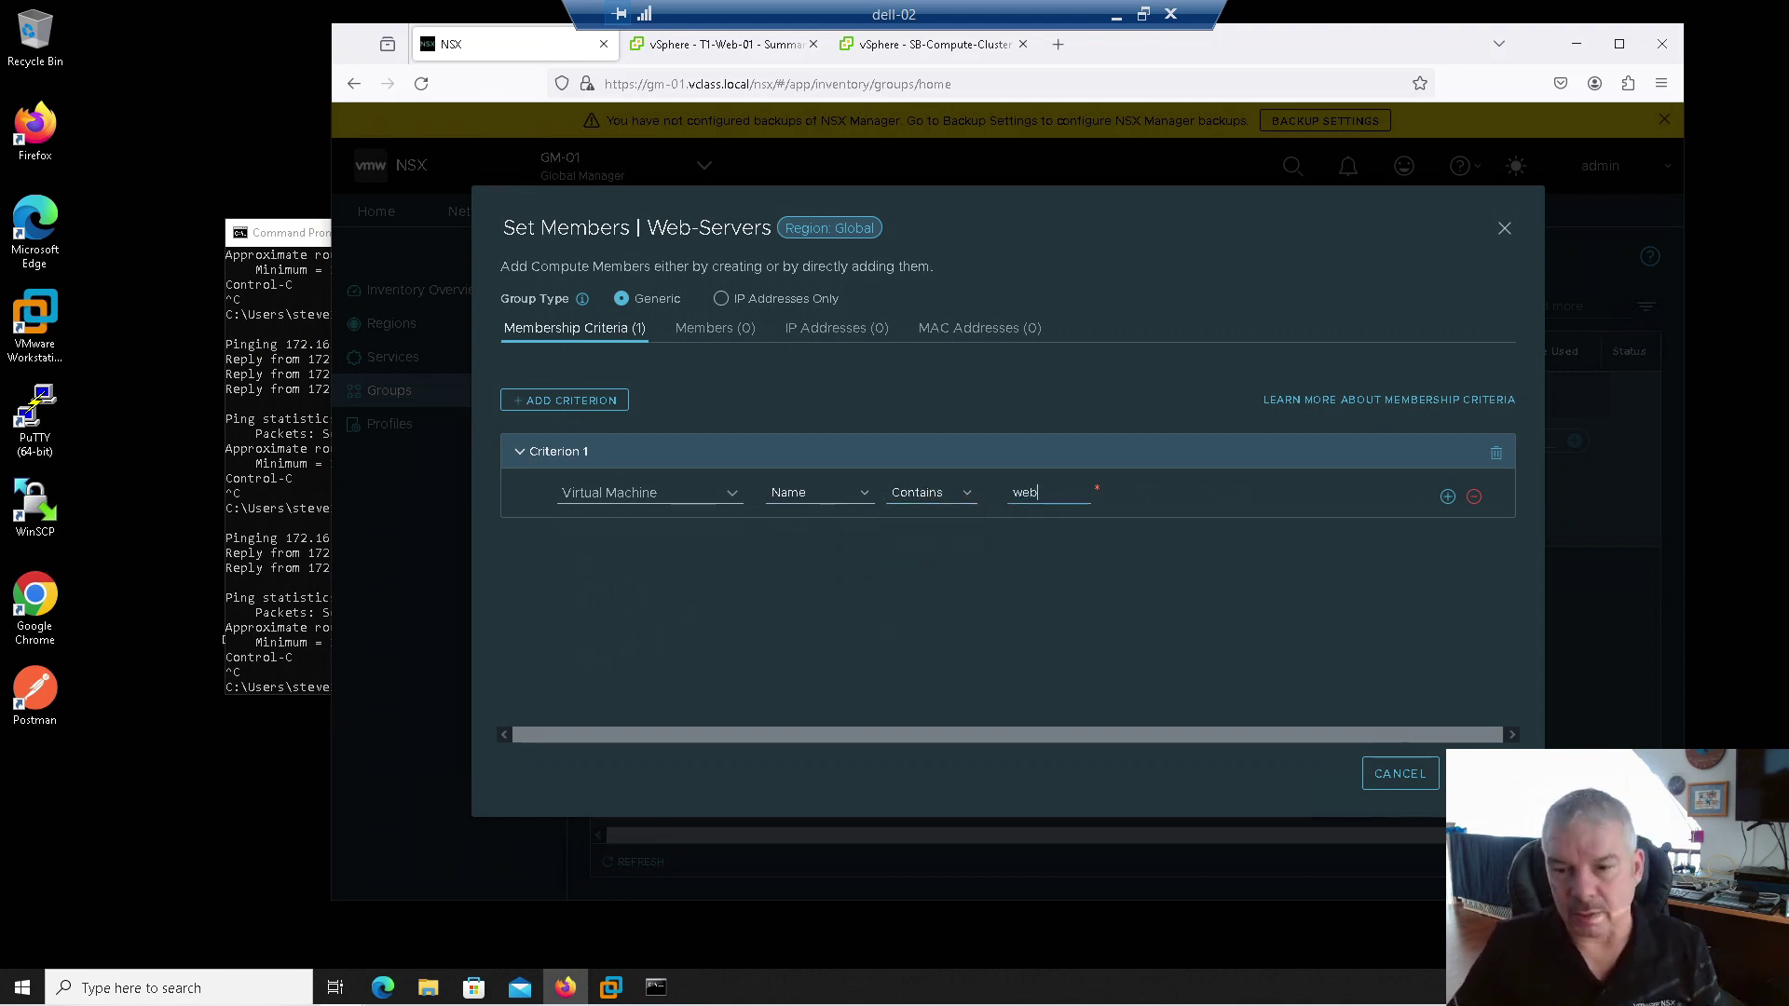
pyautogui.click(1482, 773)
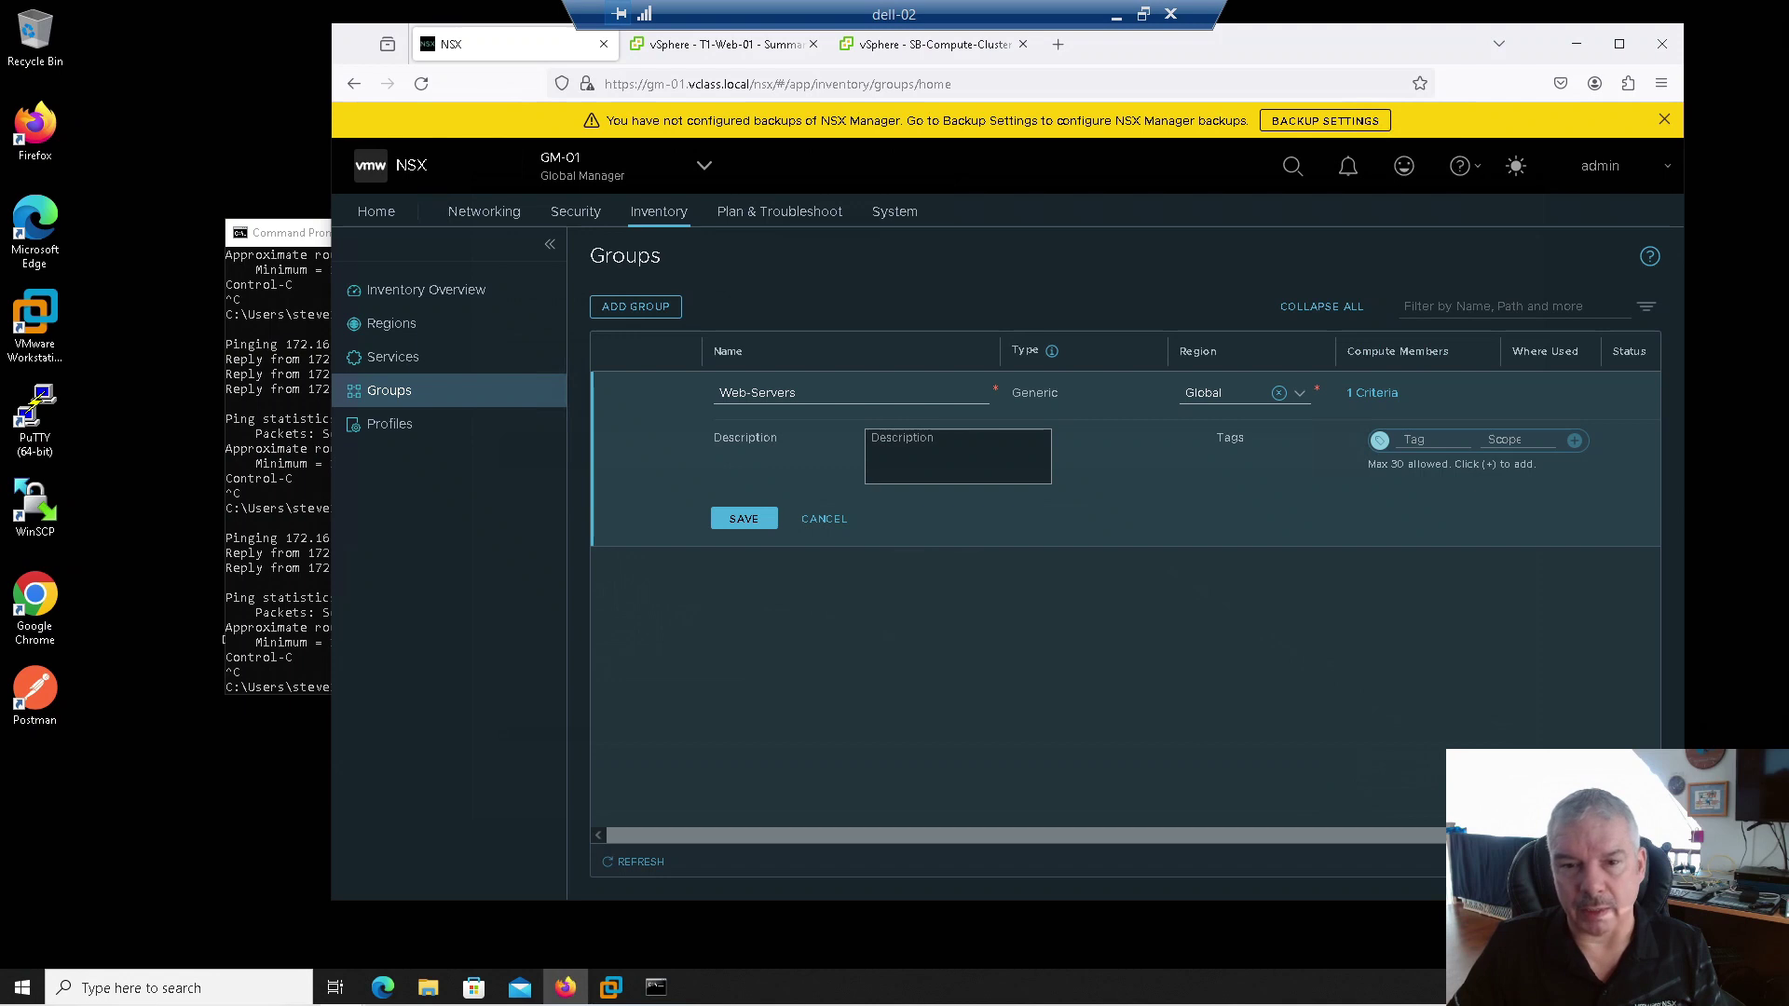
pyautogui.click(727, 517)
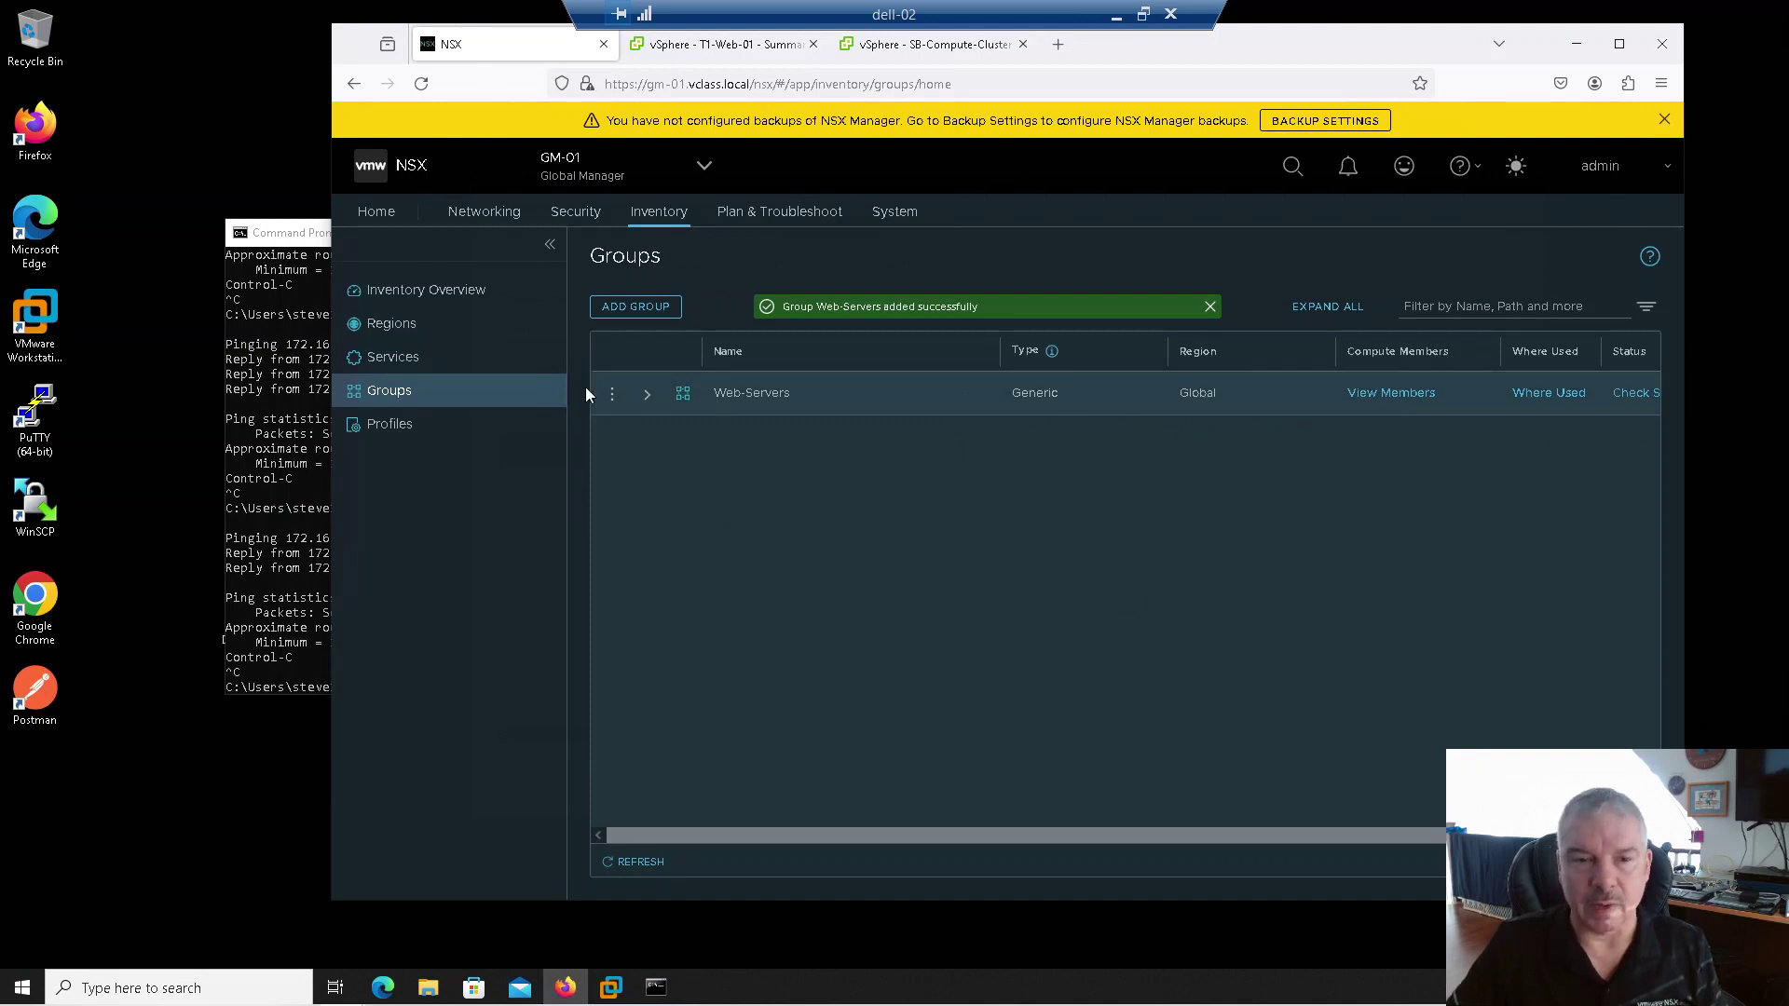
# Start another group named App-Servers with its region set to Global
pyautogui.click(613, 307)
pyautogui.click(802, 391)
pyautogui.write('App-Servers')
pyautogui.click(1257, 393)
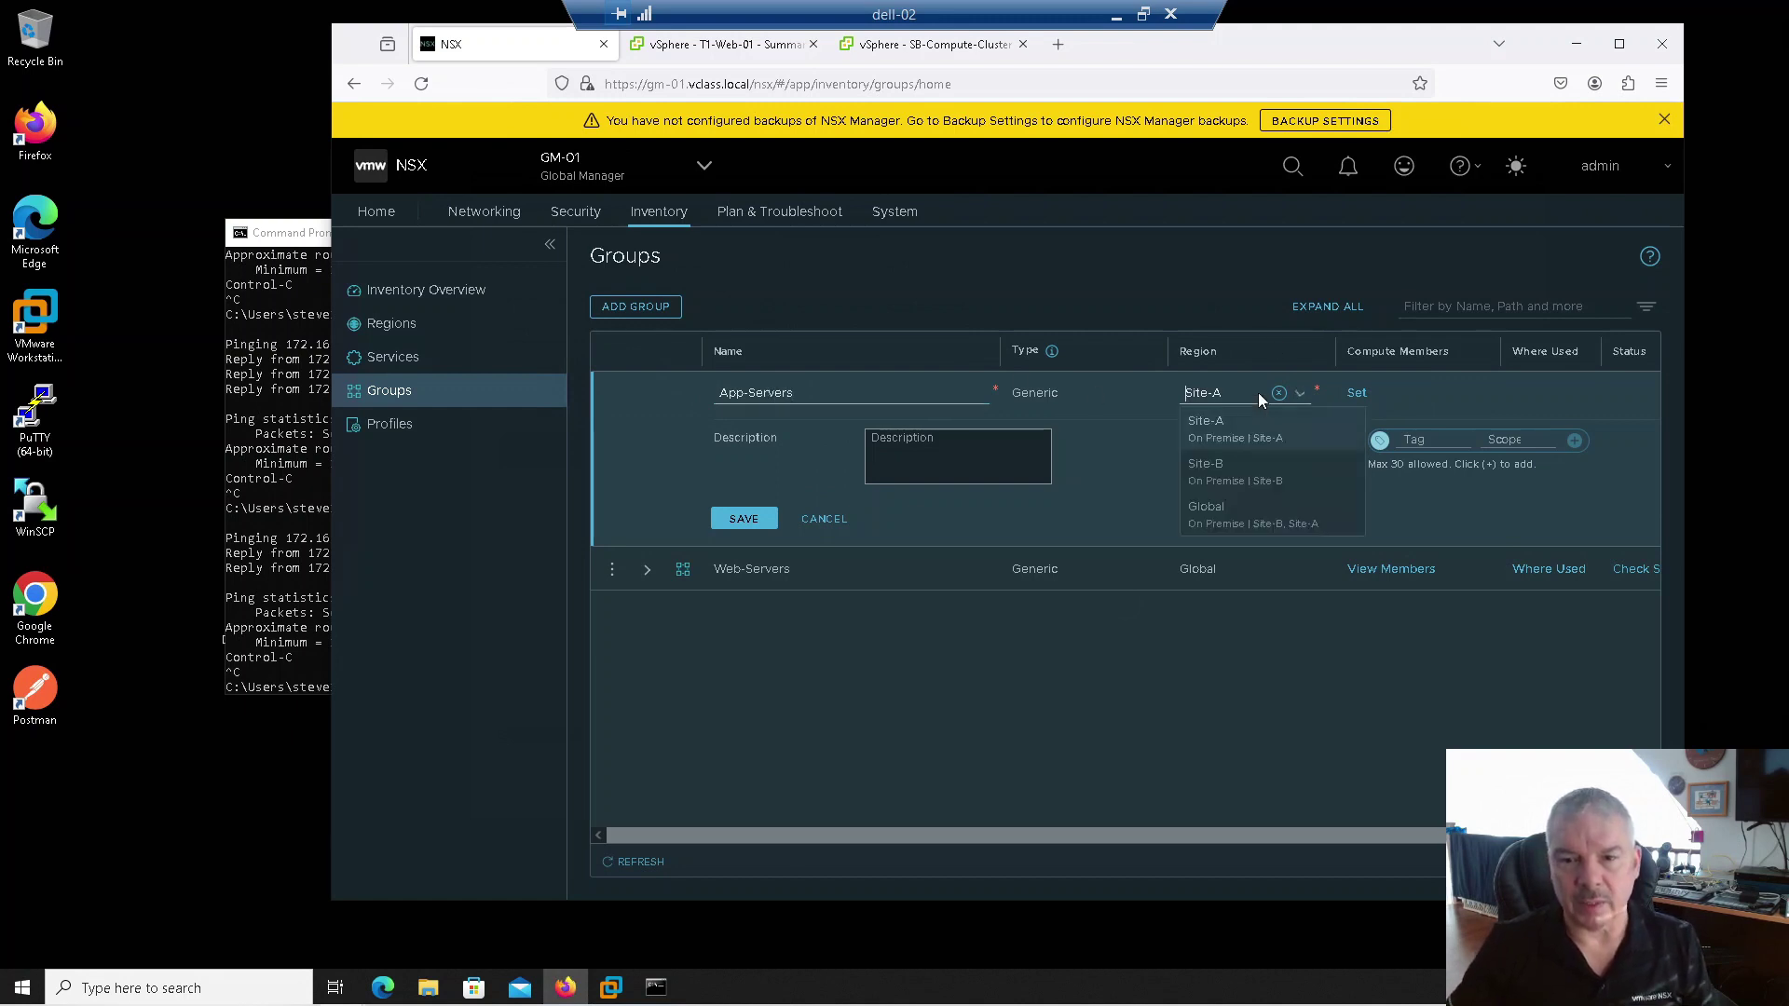
pyautogui.click(1222, 522)
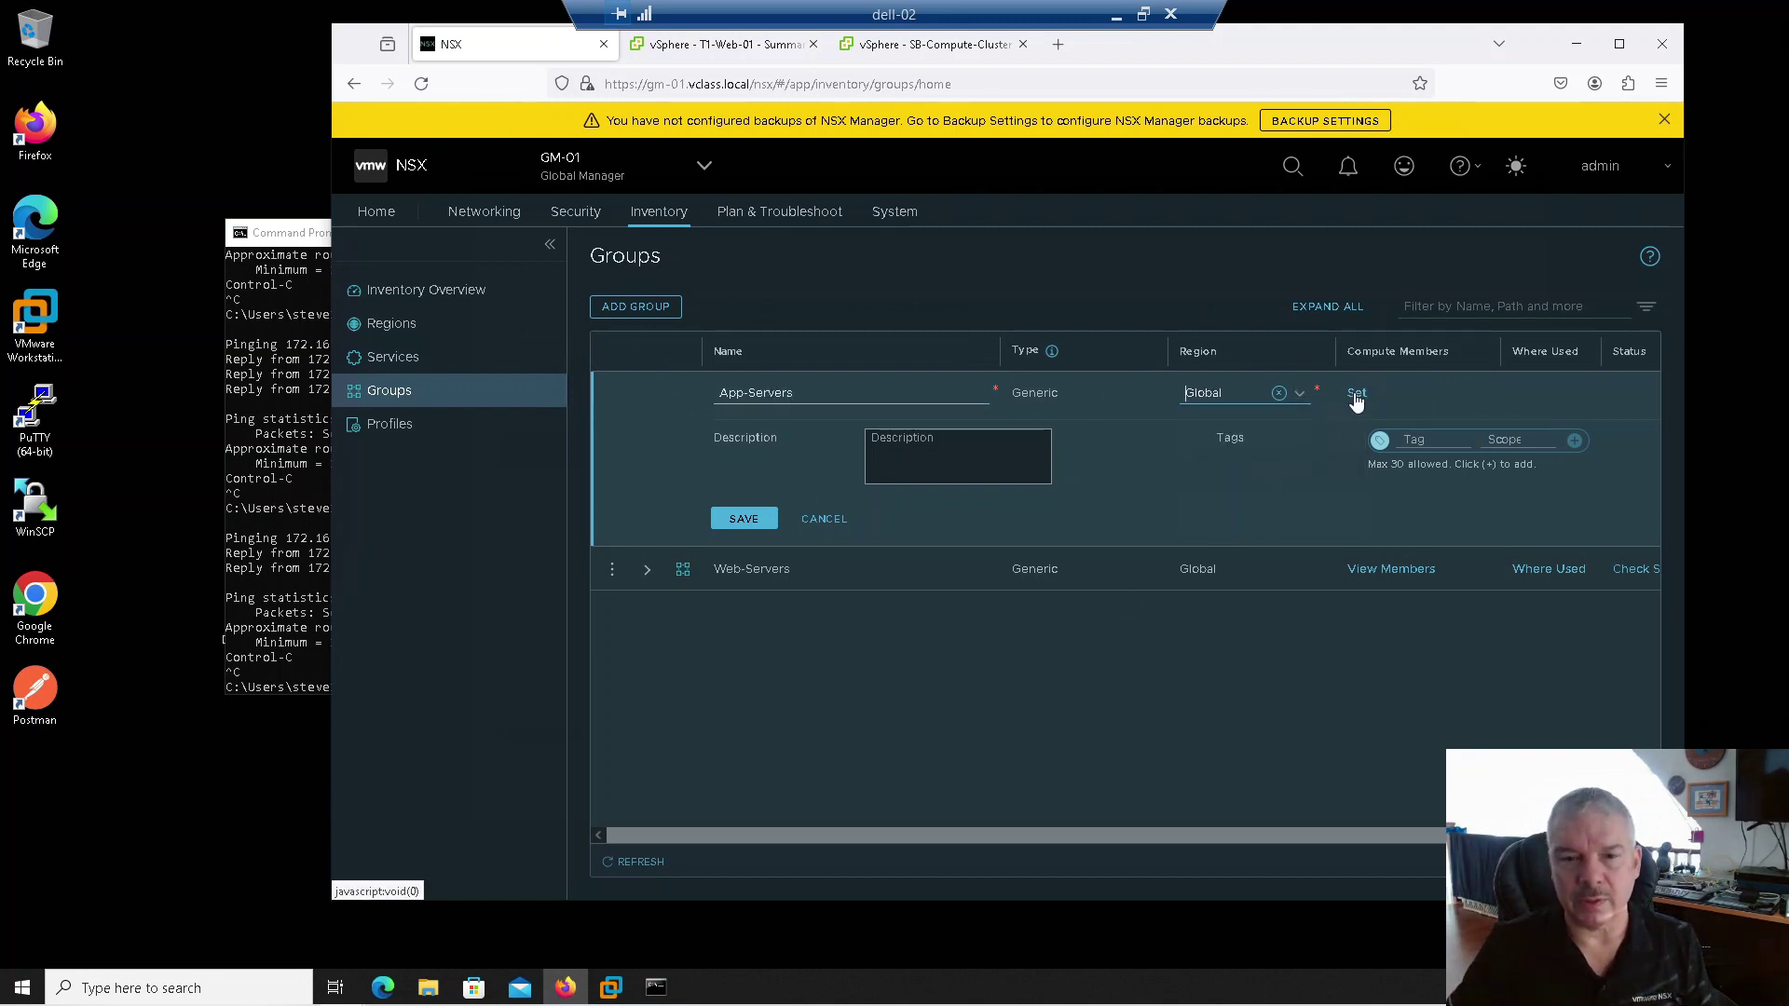
# Add a membership criterion to App-Servers matching virtual machines whose name contains "app", and save the group
pyautogui.click(1357, 392)
pyautogui.click(557, 406)
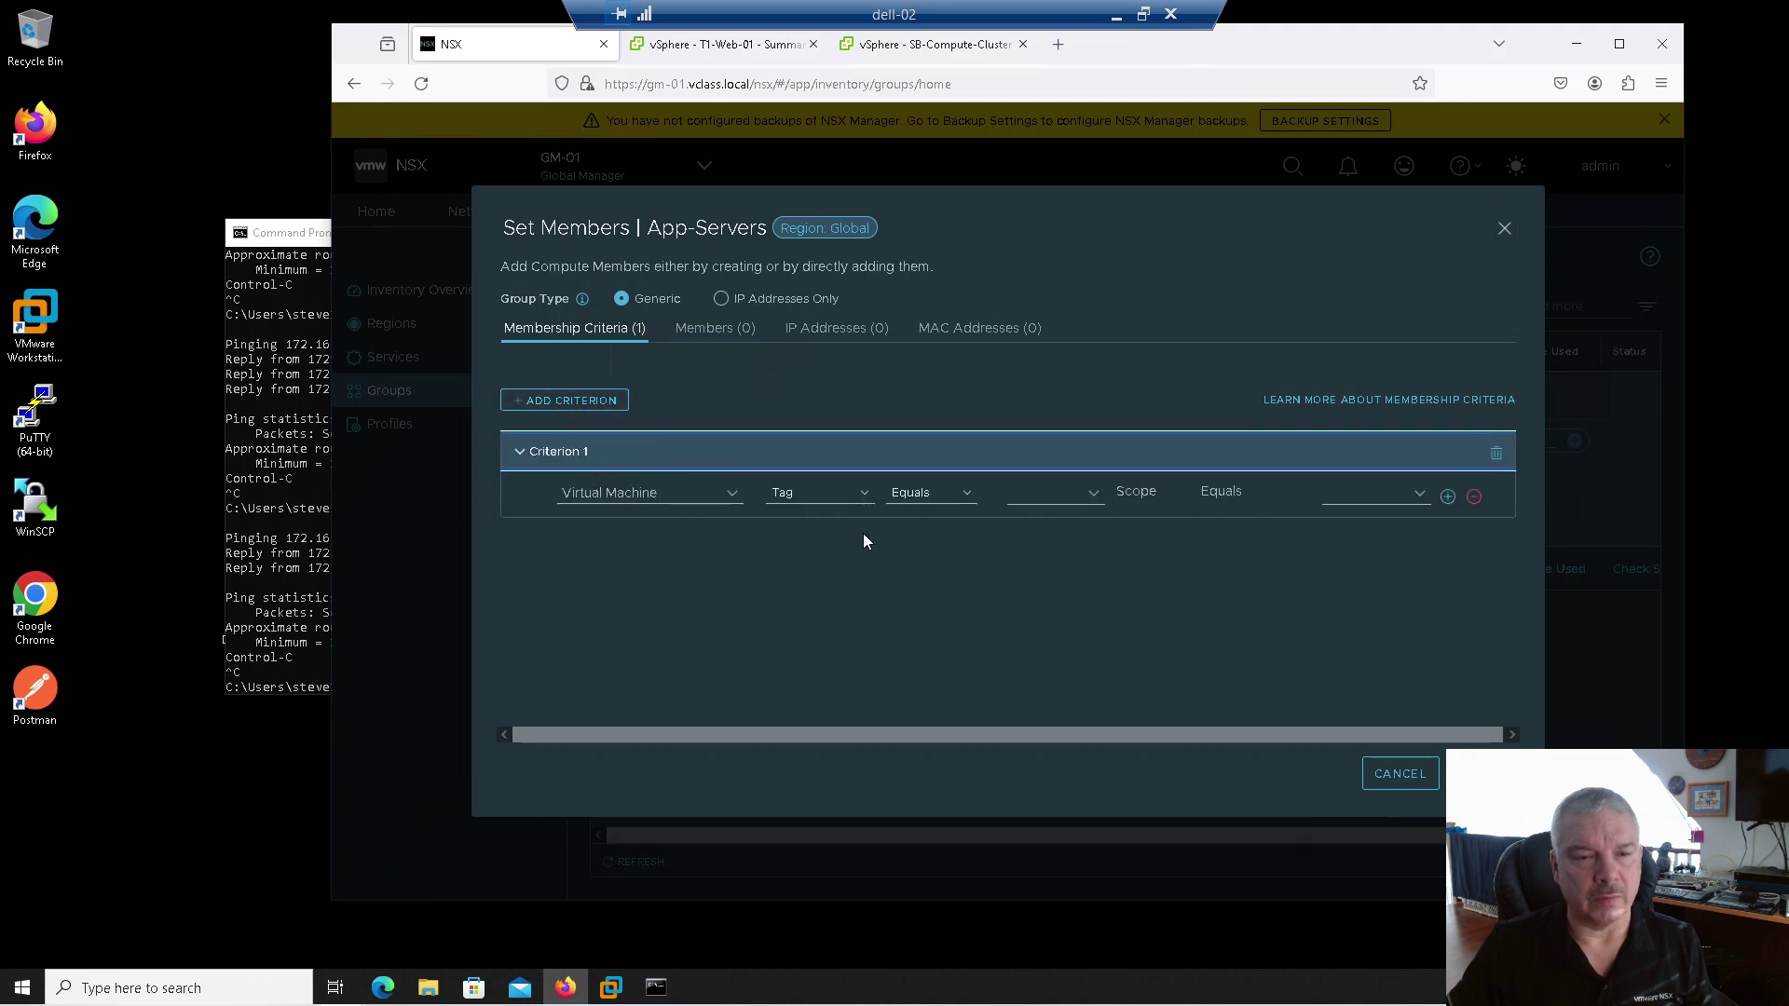
pyautogui.click(827, 492)
pyautogui.click(814, 525)
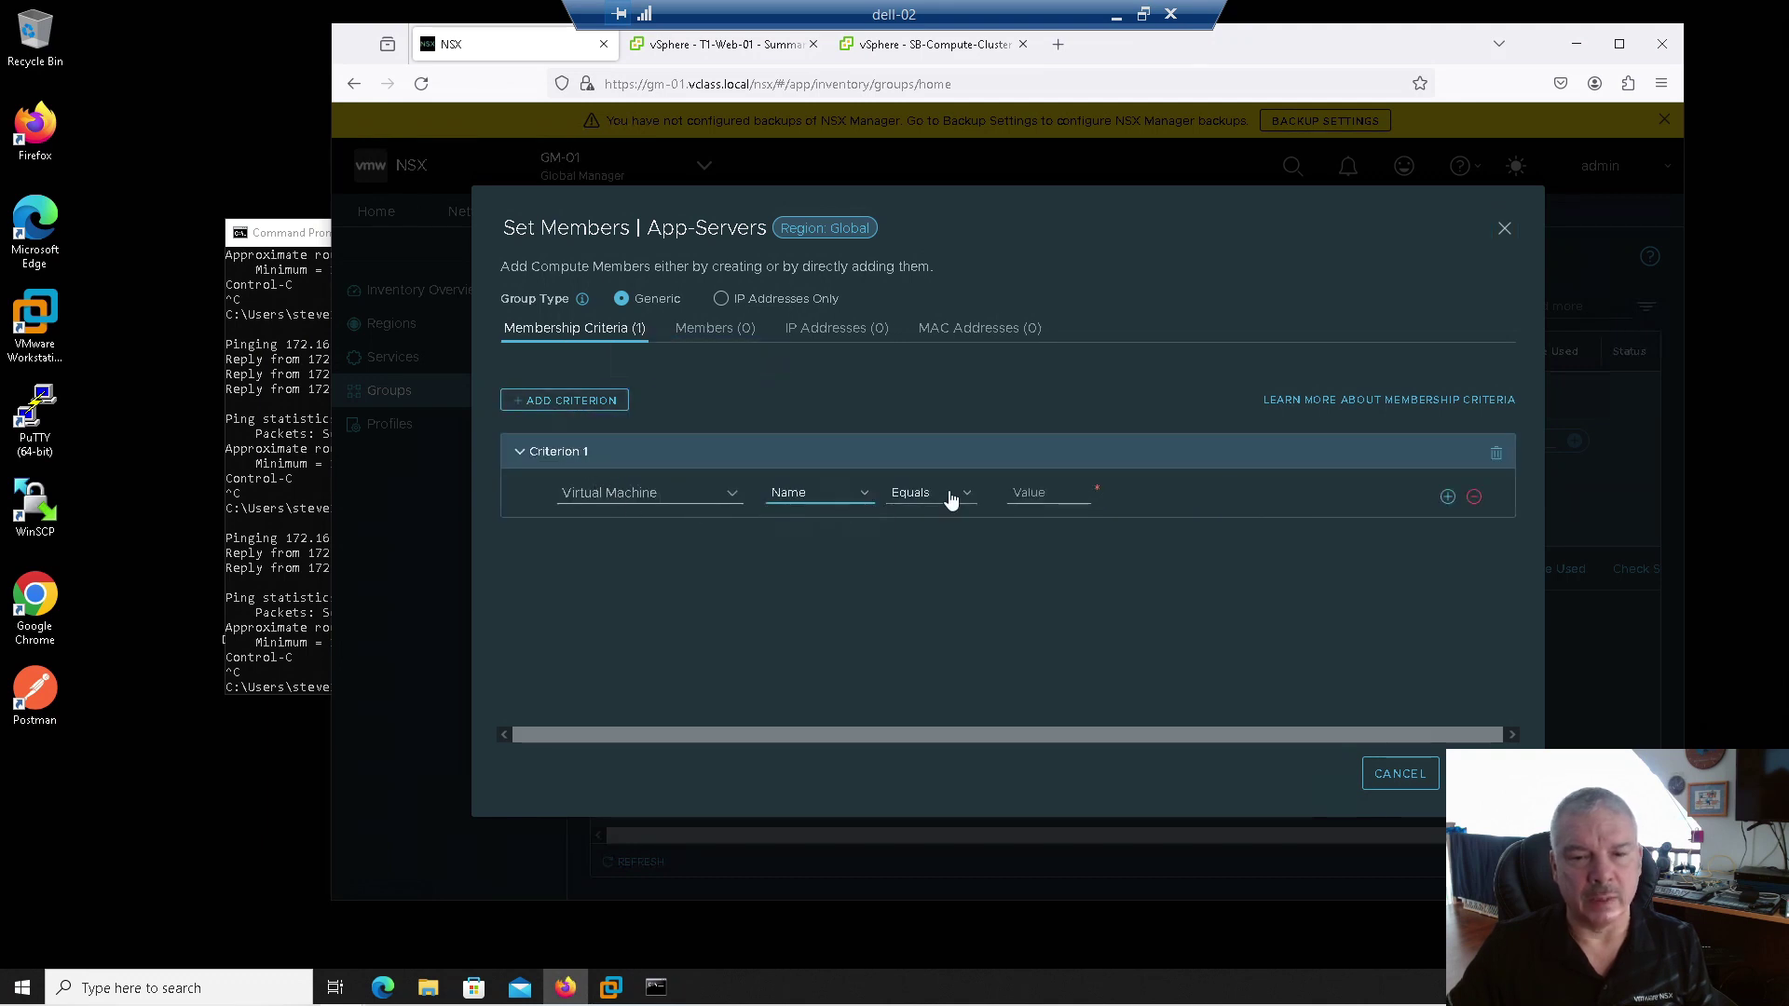
pyautogui.click(932, 491)
pyautogui.click(939, 543)
pyautogui.click(1015, 492)
pyautogui.write('app')
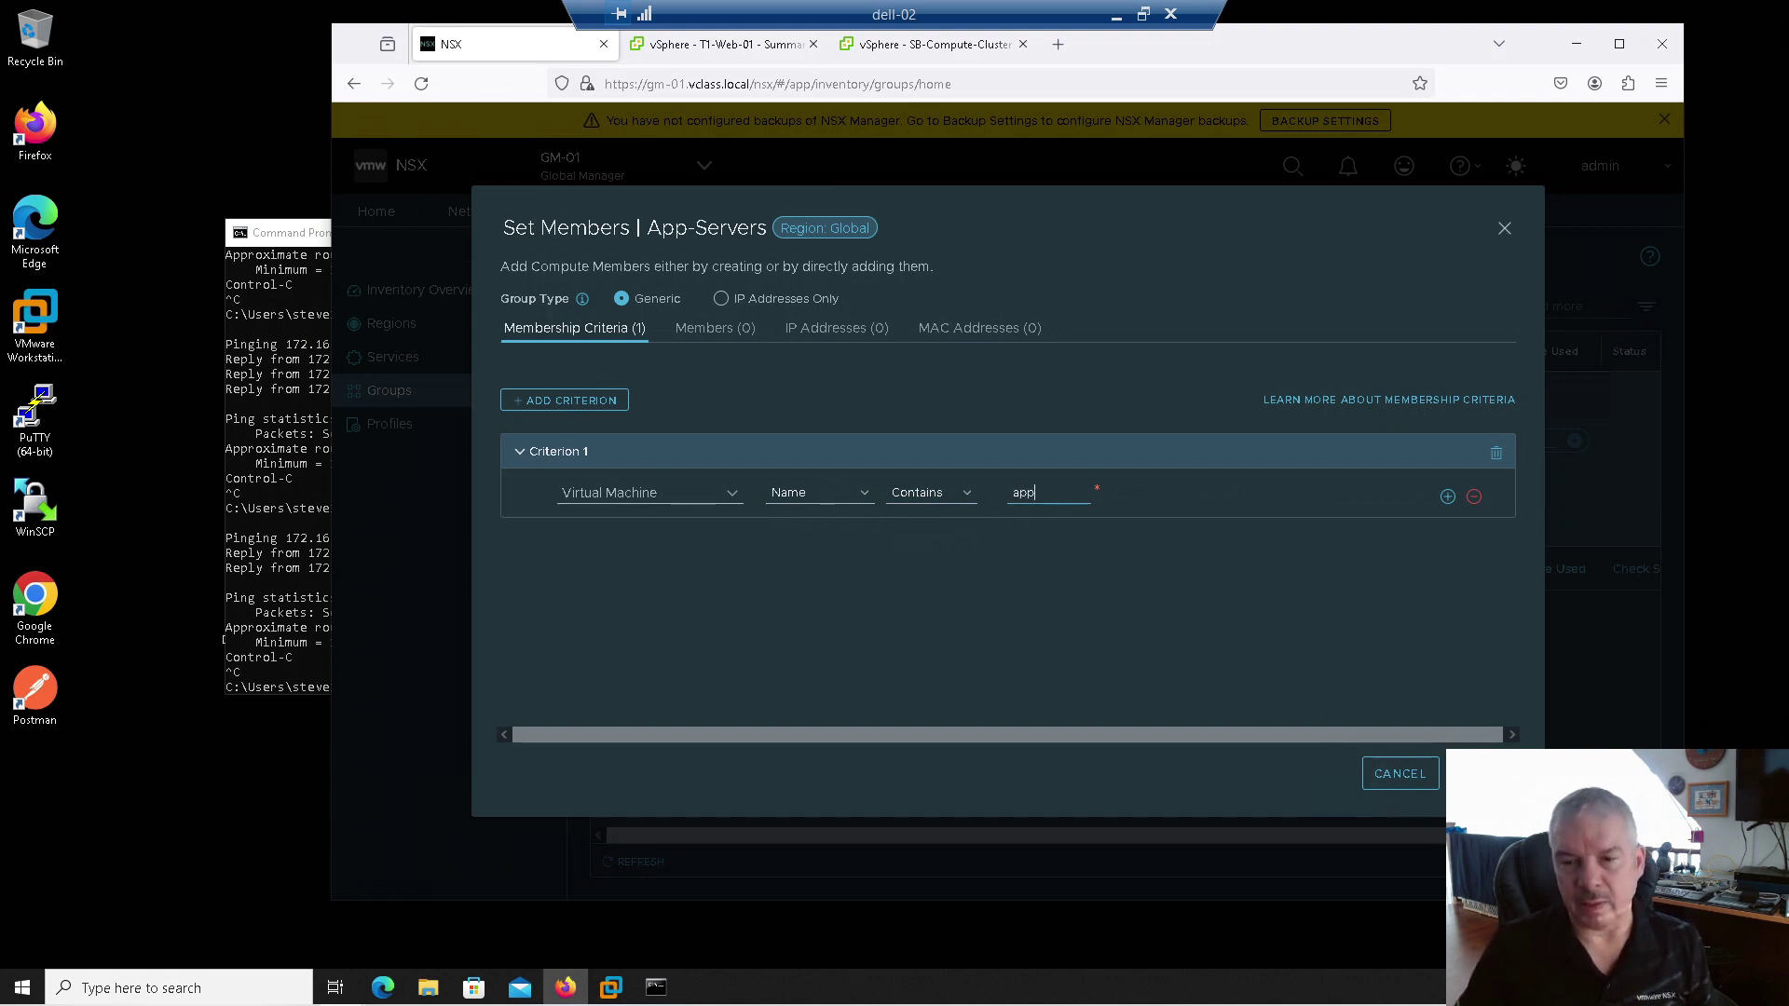
pyautogui.click(1486, 773)
pyautogui.click(728, 522)
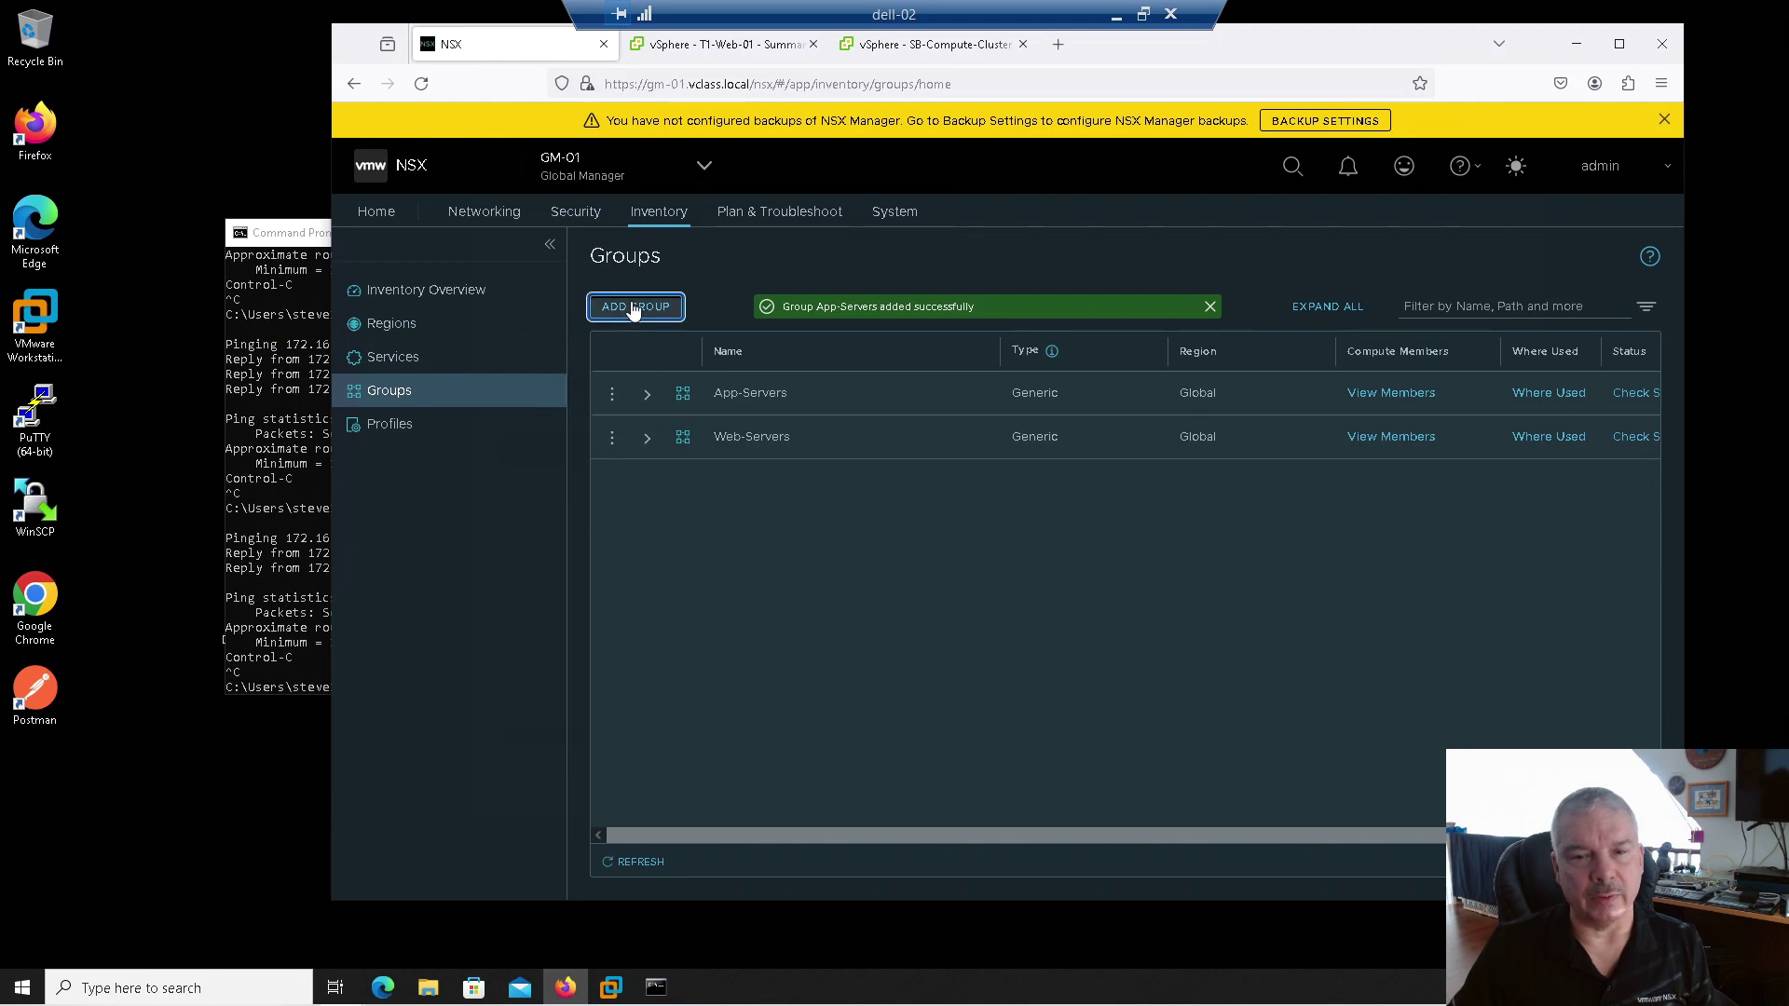
# Start a third group named DB-Servers with its region set to Global
pyautogui.click(632, 306)
pyautogui.write('DB-Servers')
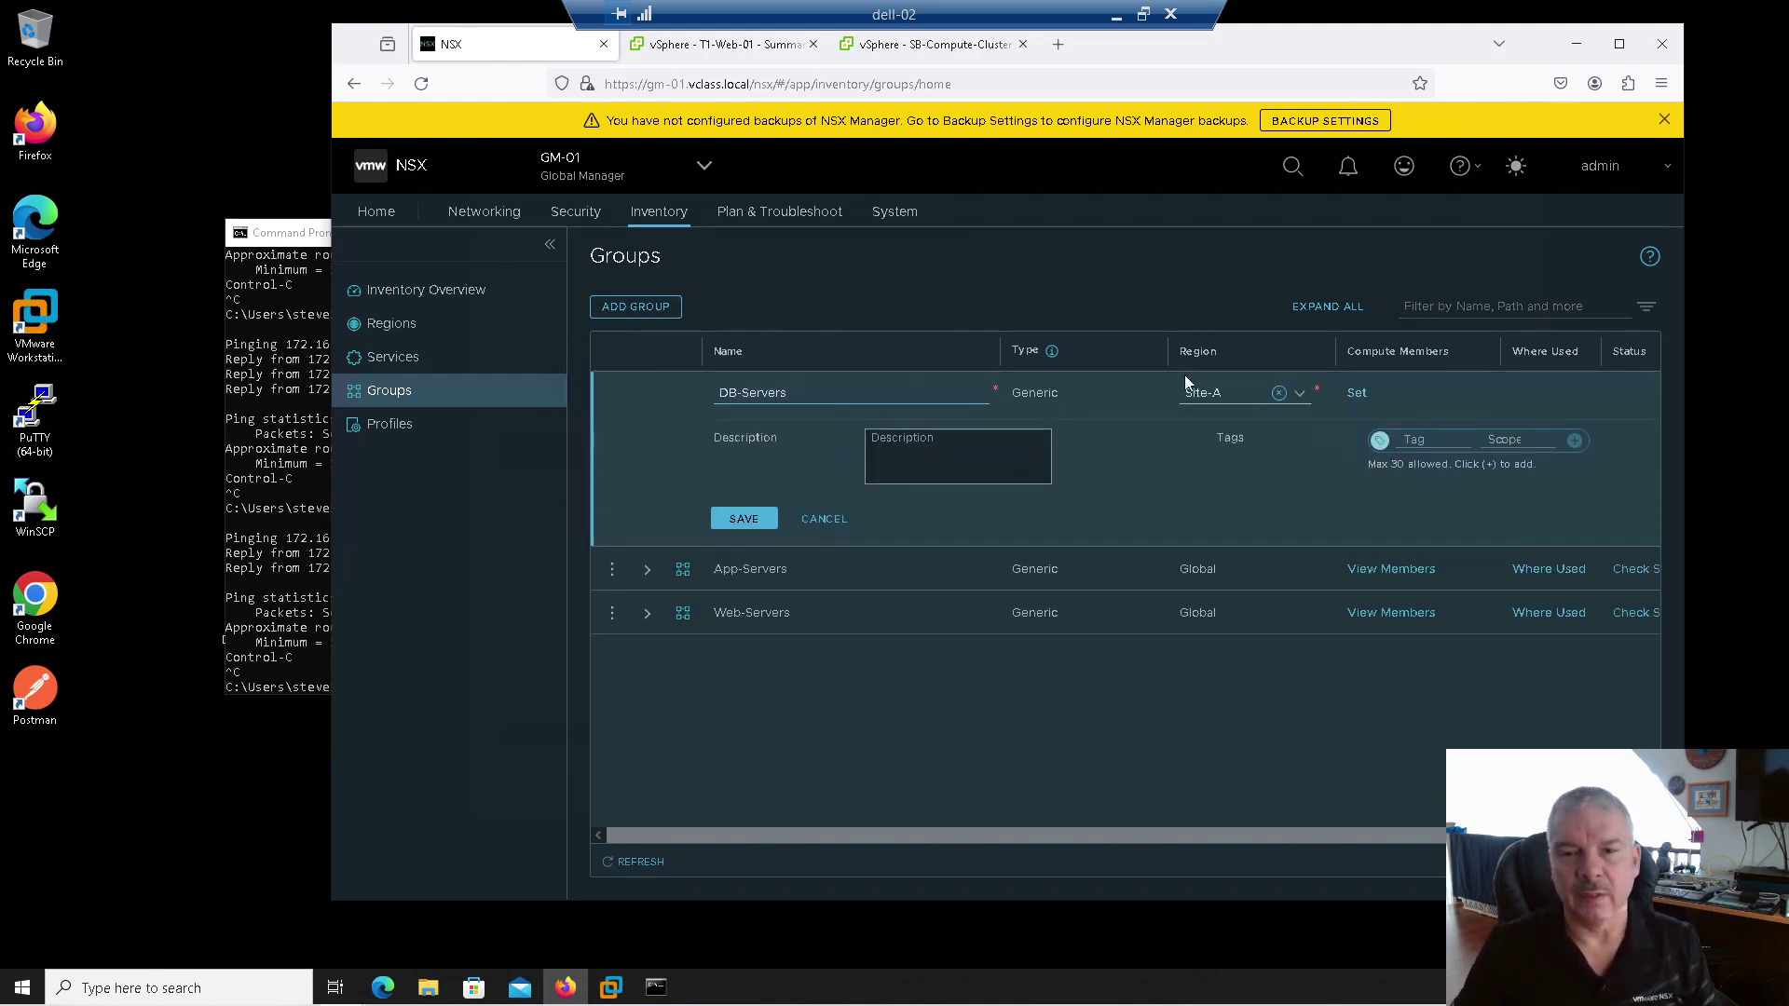
pyautogui.click(1220, 393)
pyautogui.click(1225, 523)
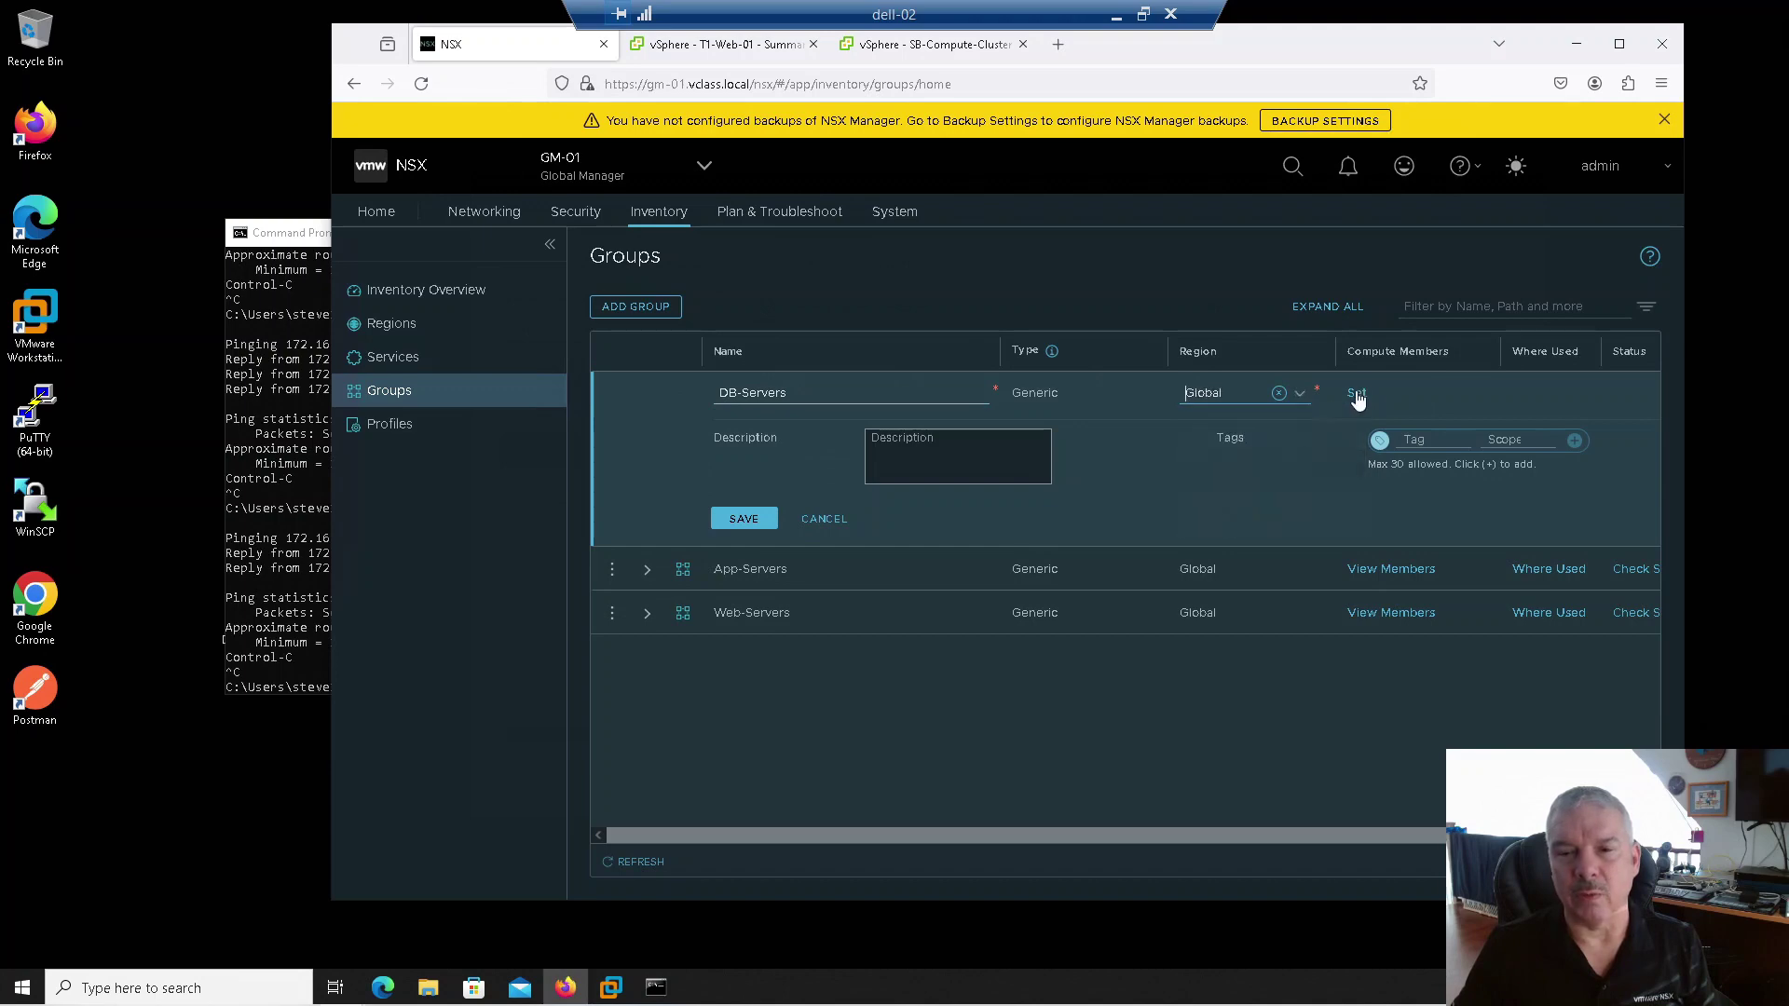
# Add a membership criterion to DB-Servers matching virtual machines whose name contains "db", and save the group
pyautogui.click(1358, 392)
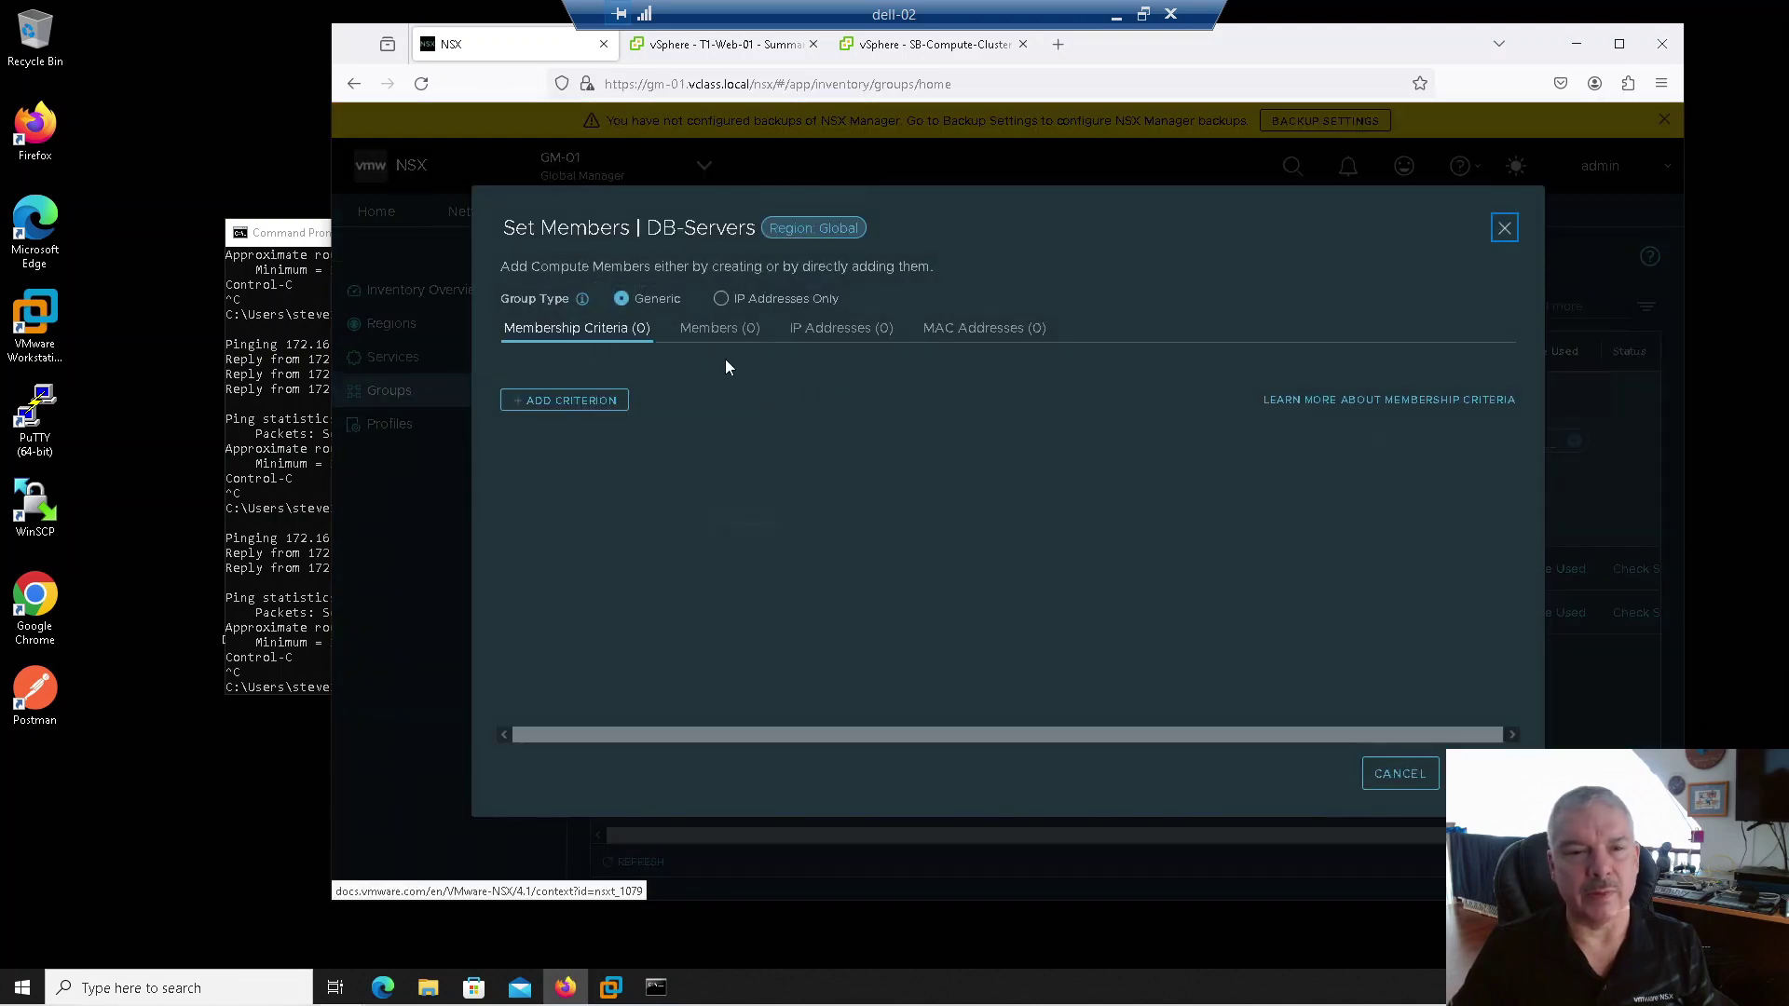
pyautogui.click(561, 403)
pyautogui.click(815, 496)
pyautogui.click(836, 528)
pyautogui.click(913, 494)
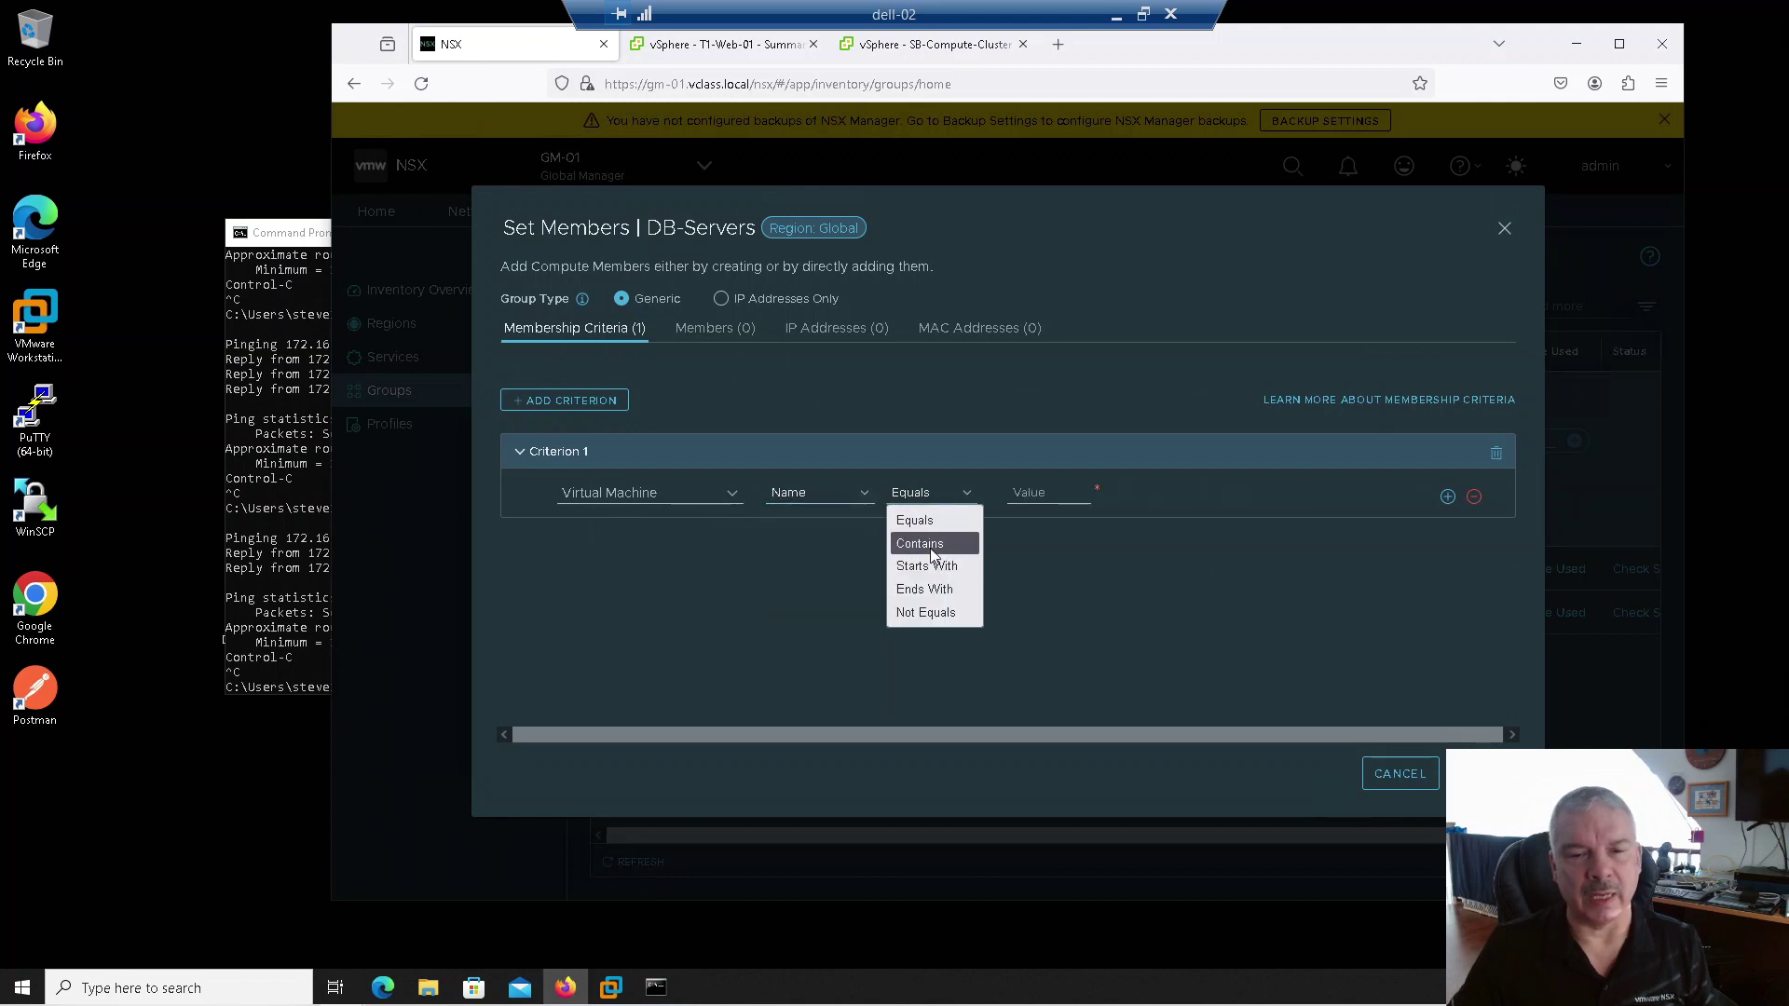
pyautogui.click(925, 539)
pyautogui.click(1020, 495)
pyautogui.write('db')
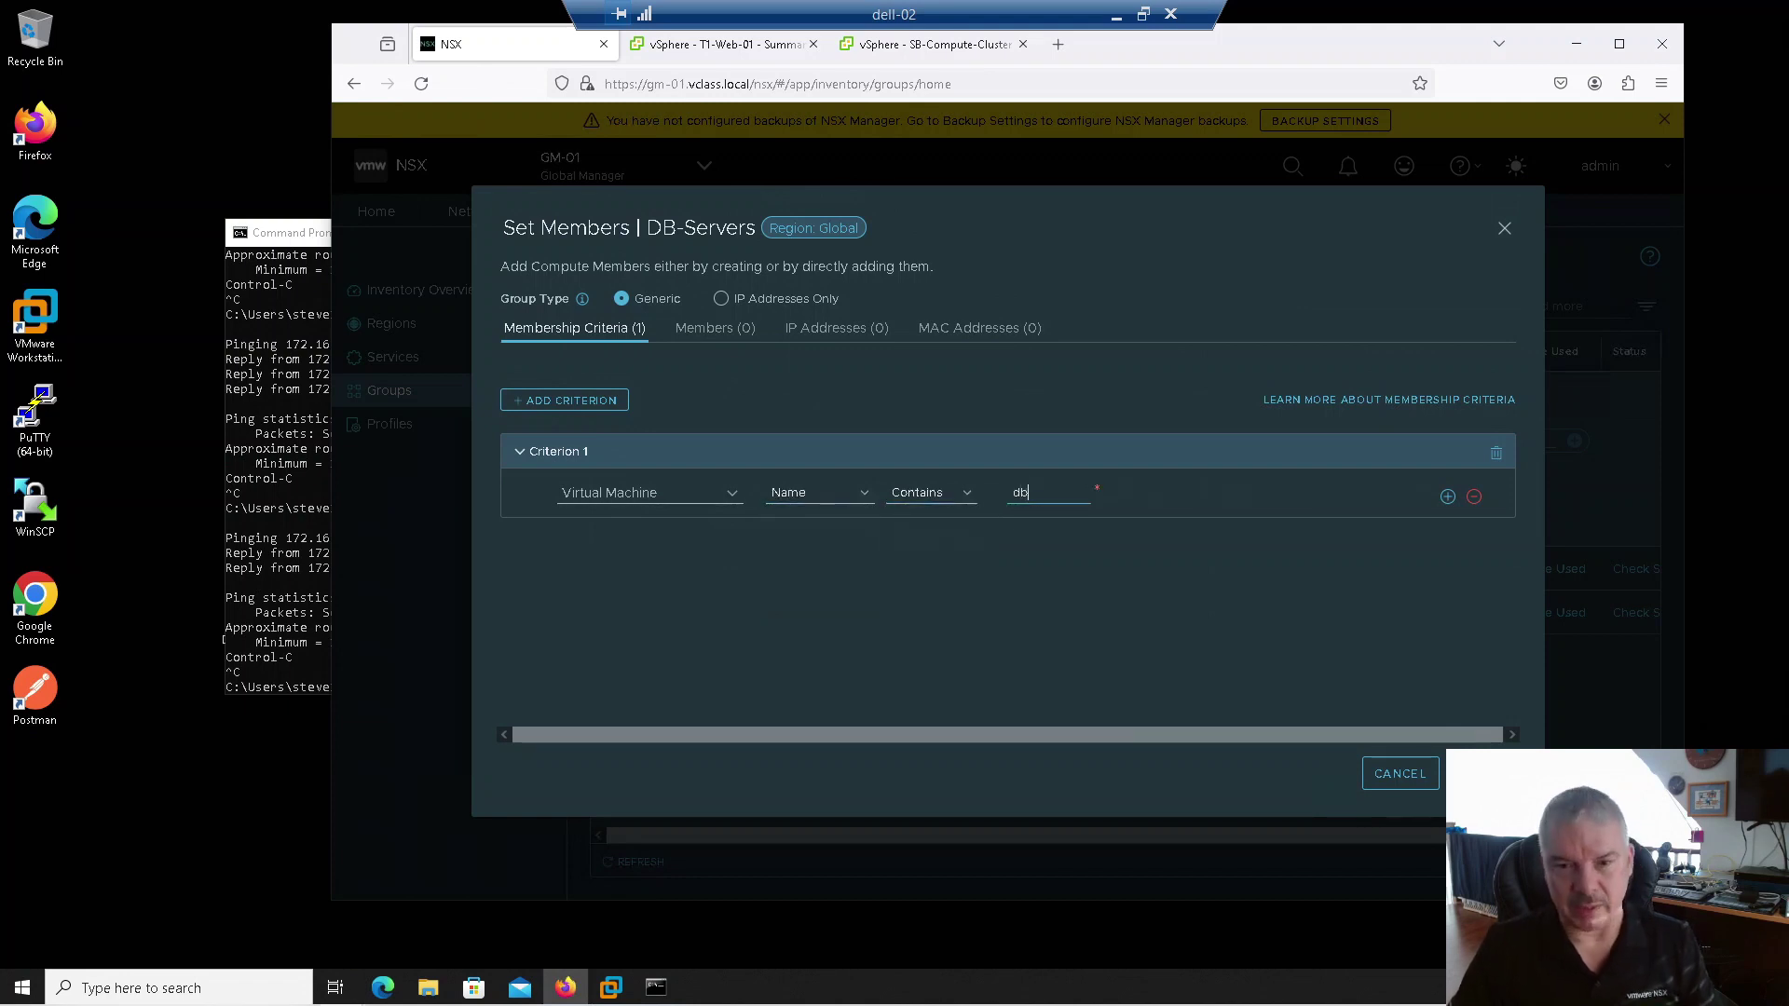
pyautogui.click(1490, 773)
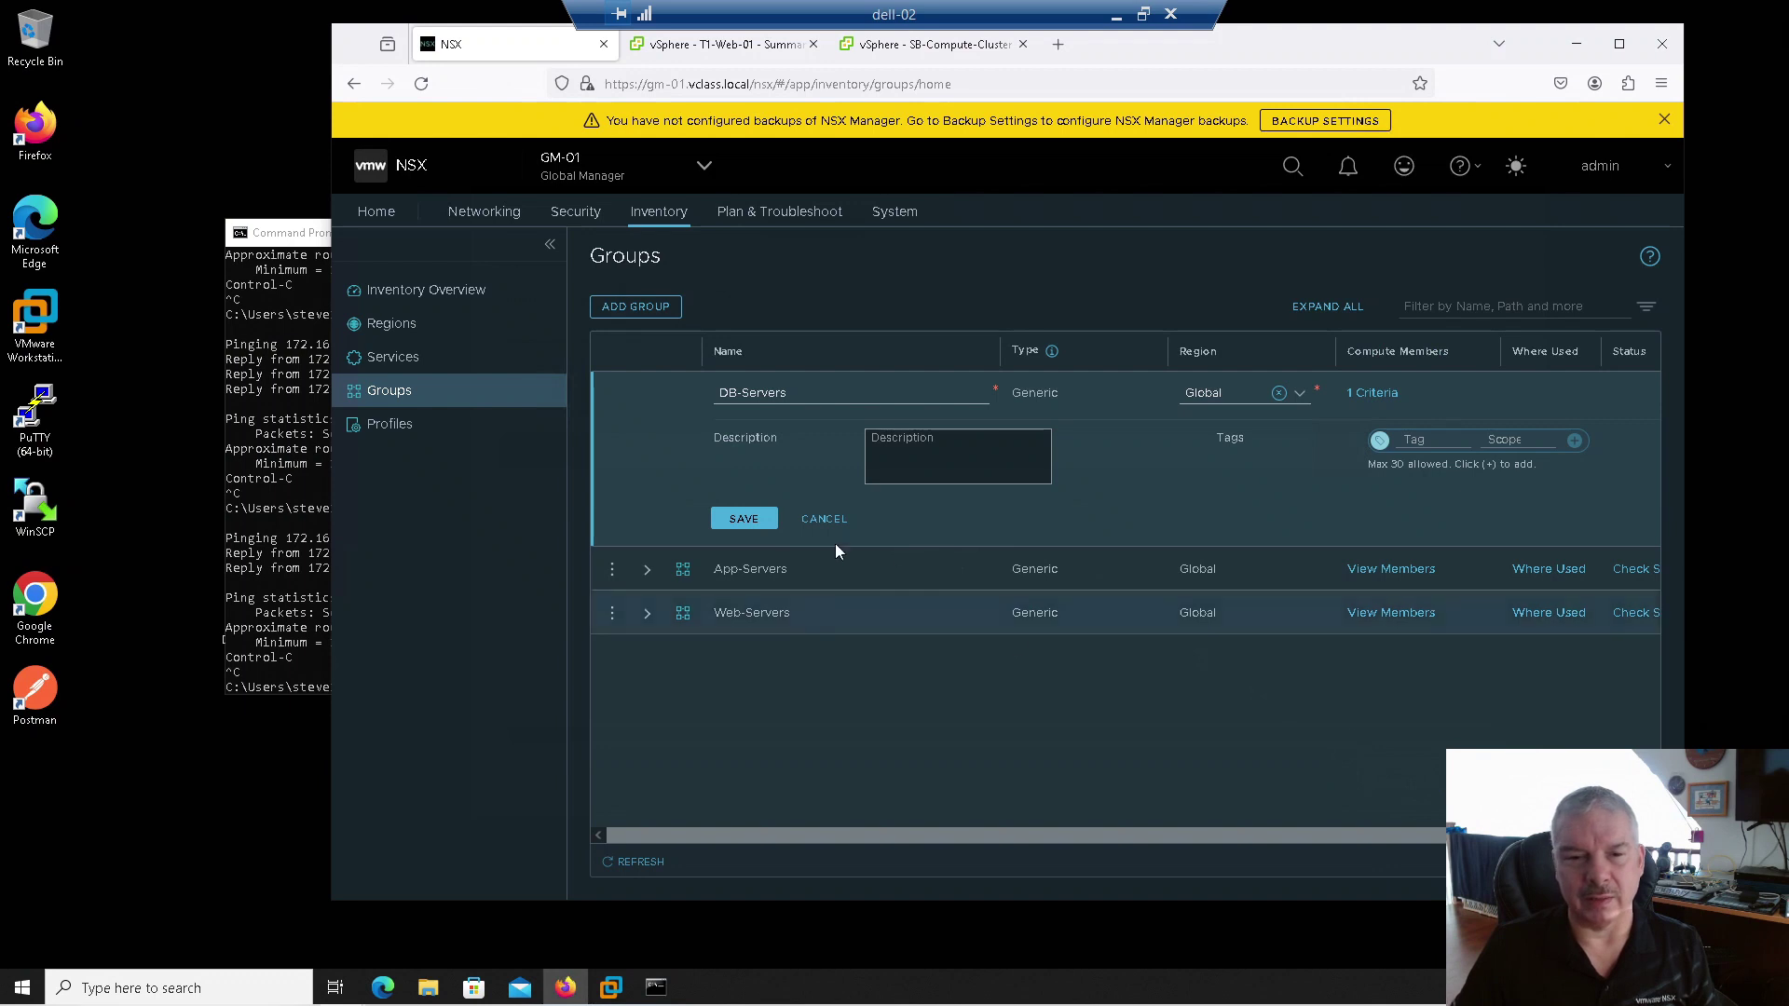
pyautogui.click(741, 519)
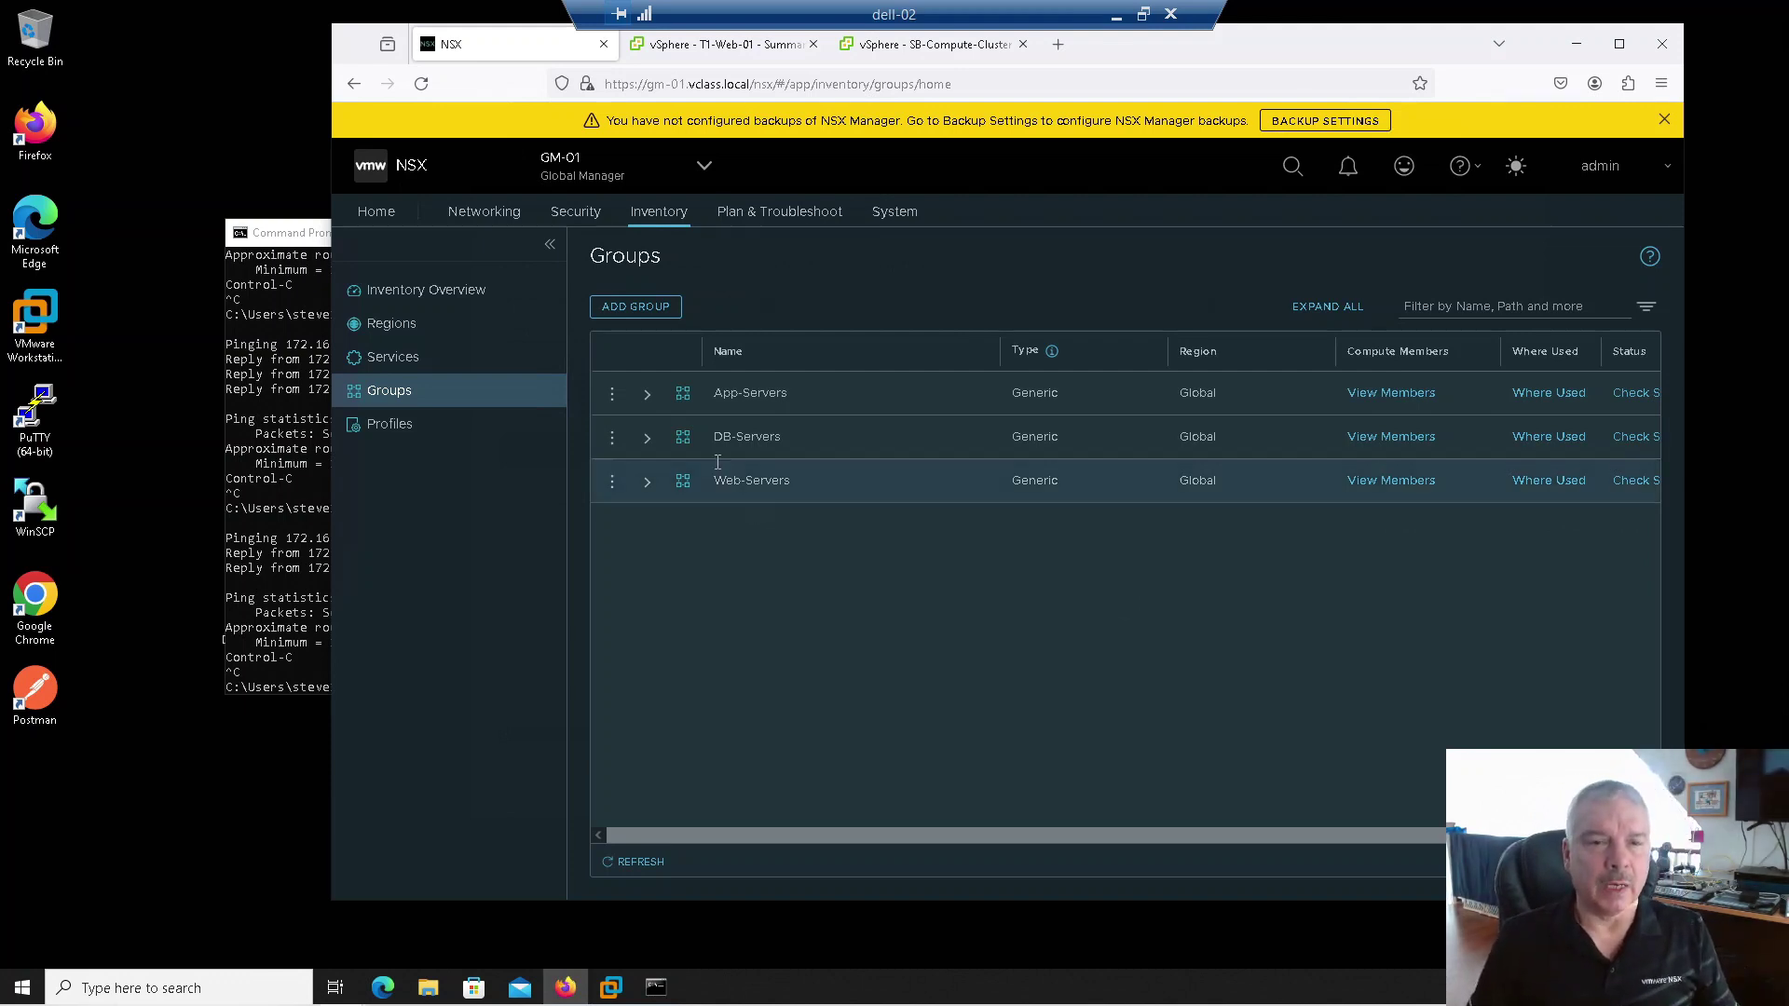
# Return to the inventory groups and examine the effective virtual machine members of App-Servers at Site-A and Site-B
pyautogui.click(575, 214)
pyautogui.click(662, 213)
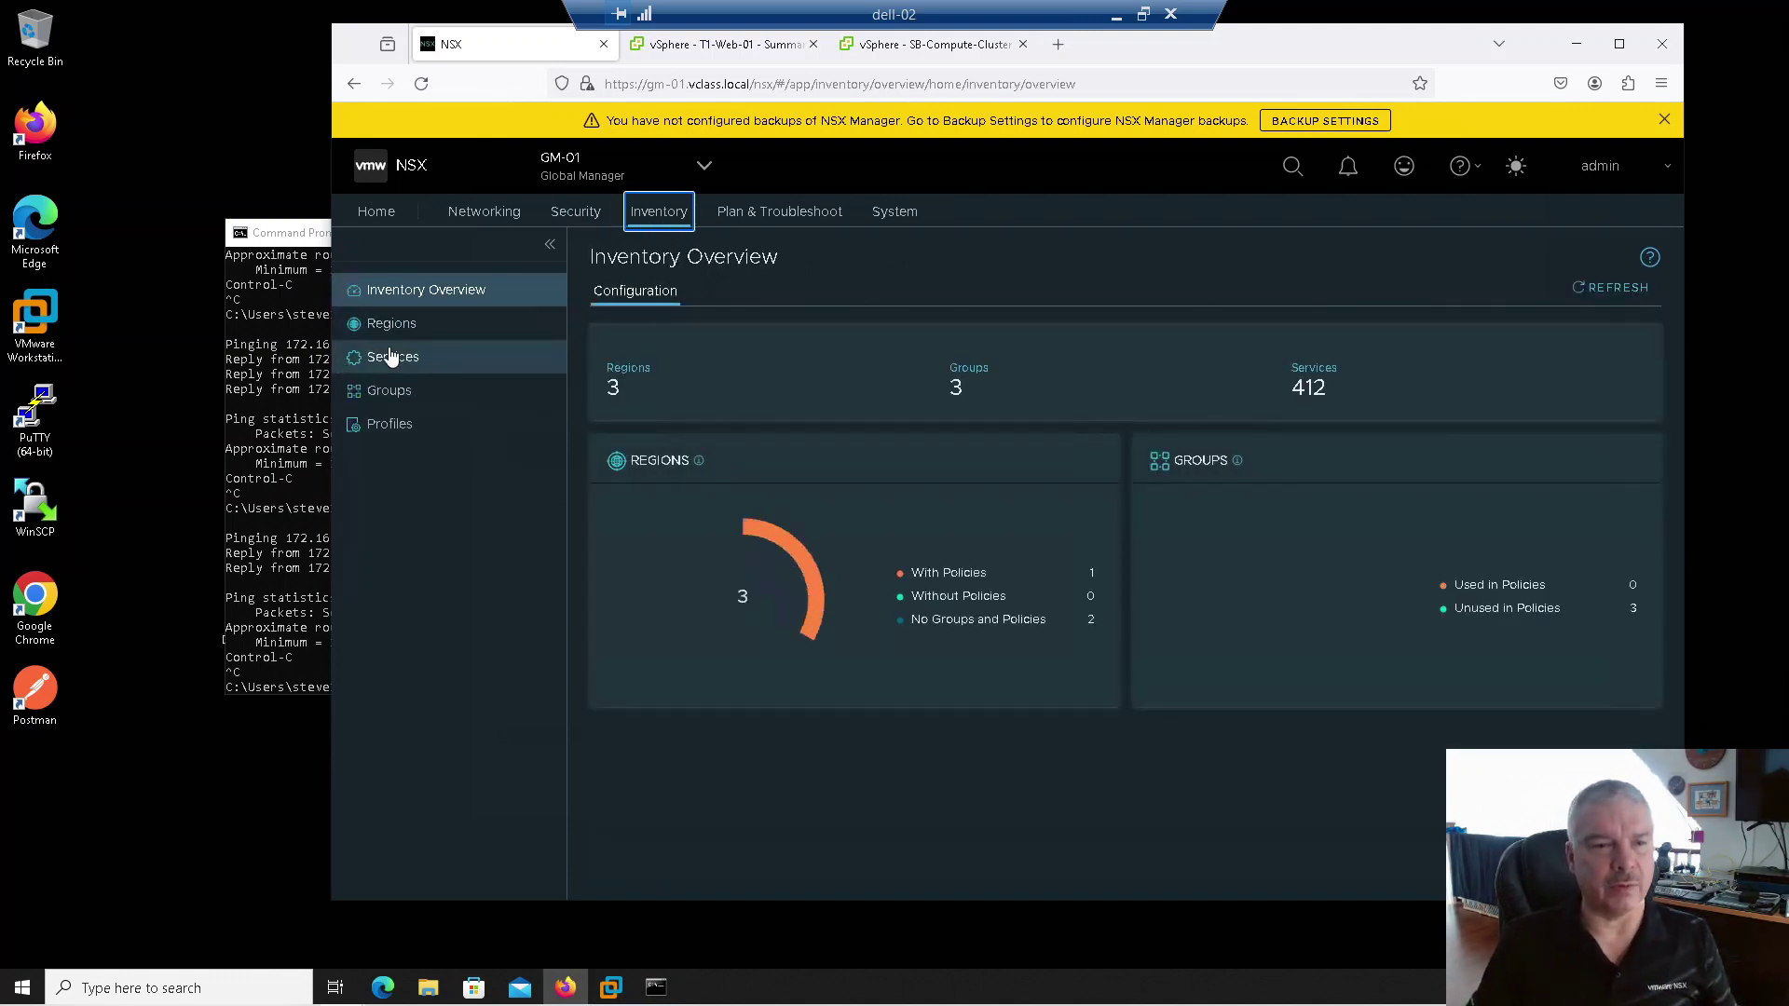
pyautogui.click(395, 392)
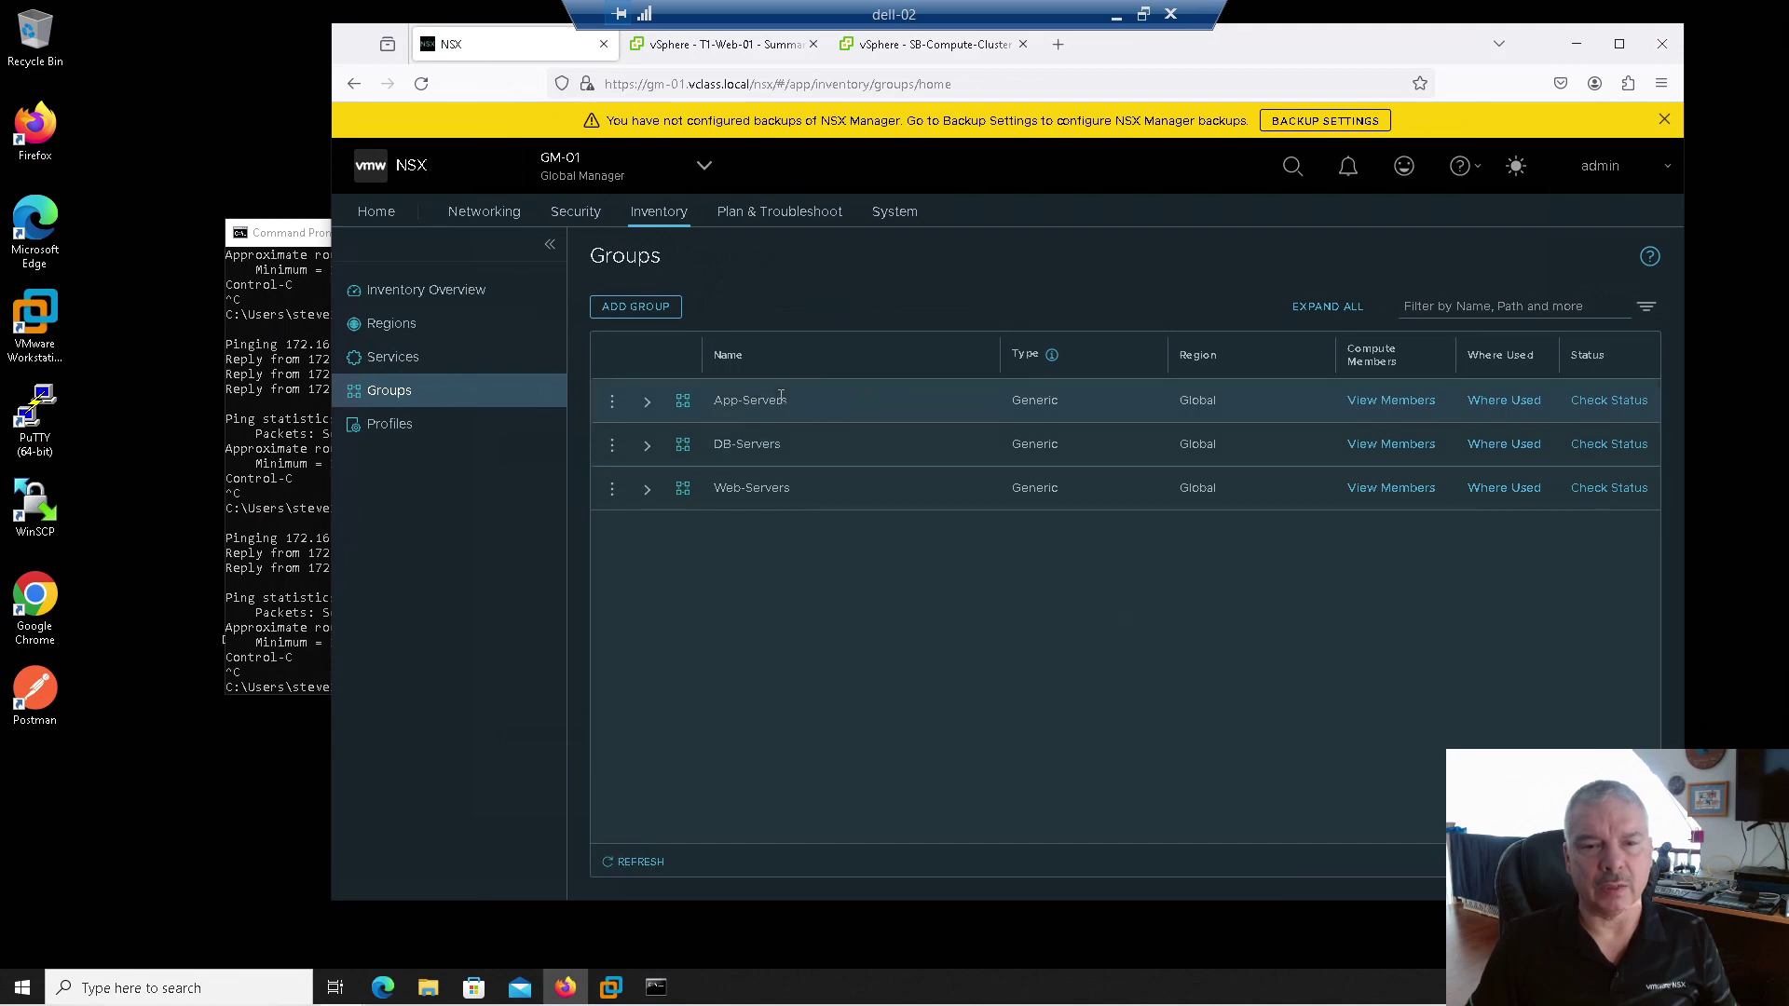
pyautogui.click(1406, 400)
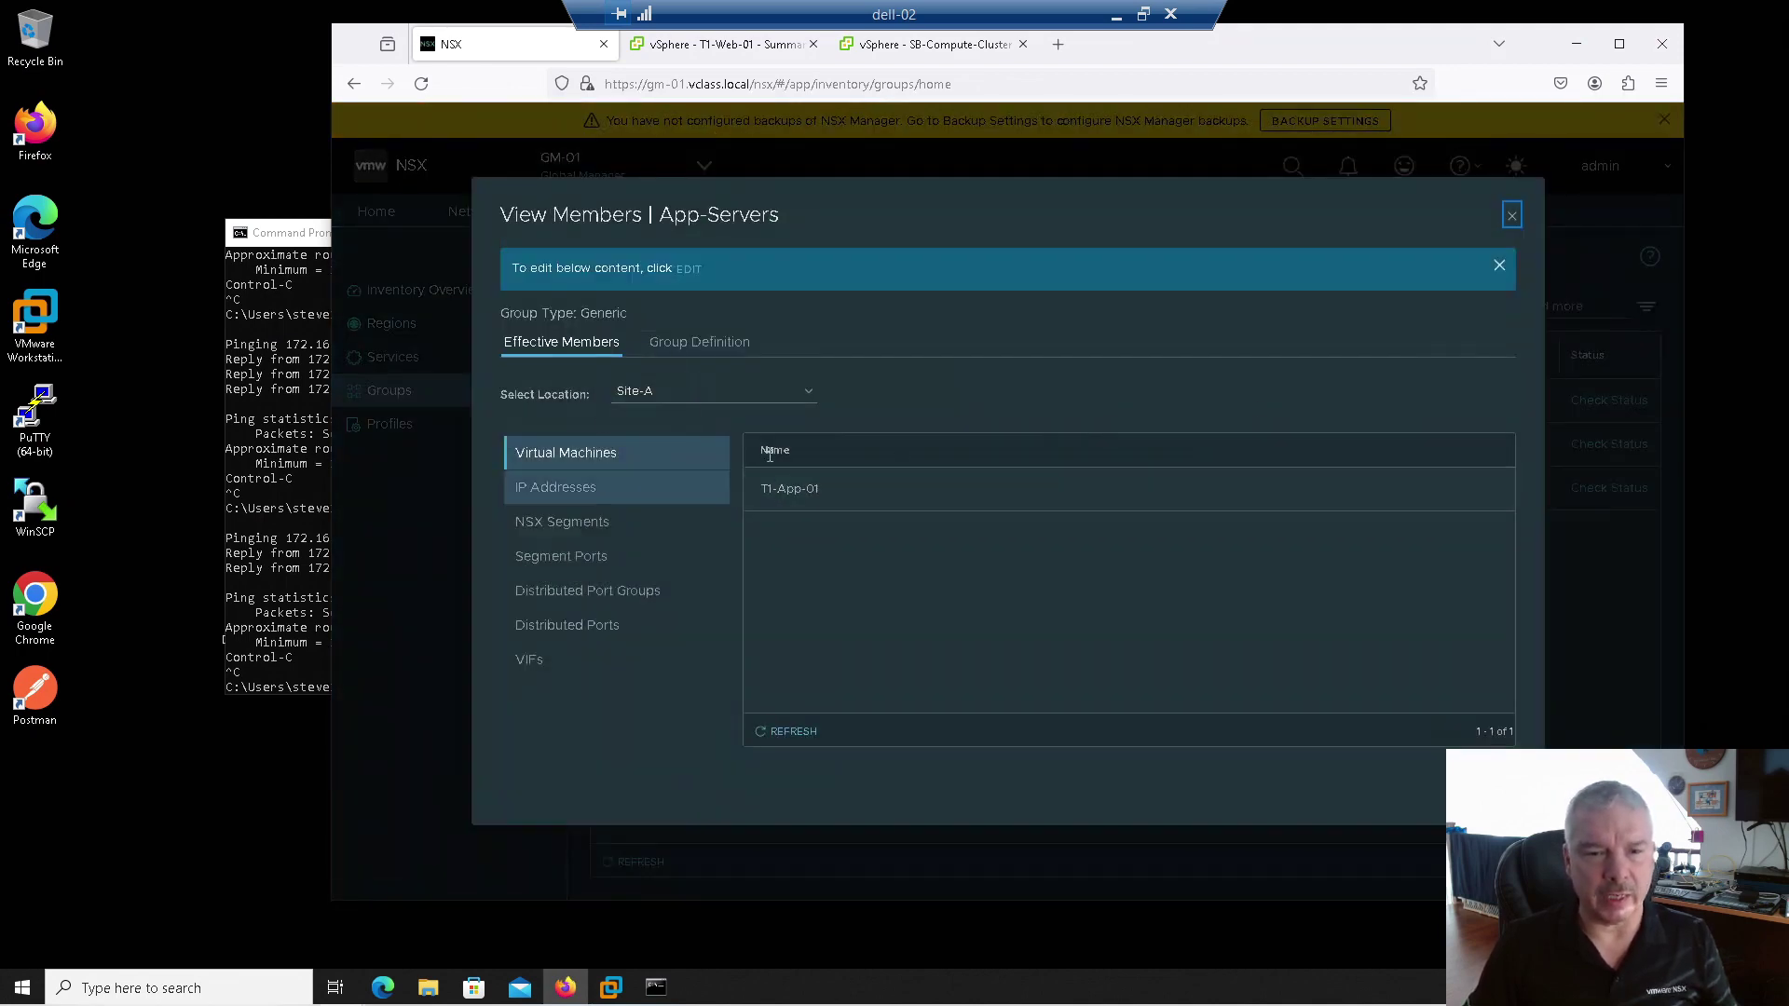
pyautogui.click(687, 390)
pyautogui.click(663, 445)
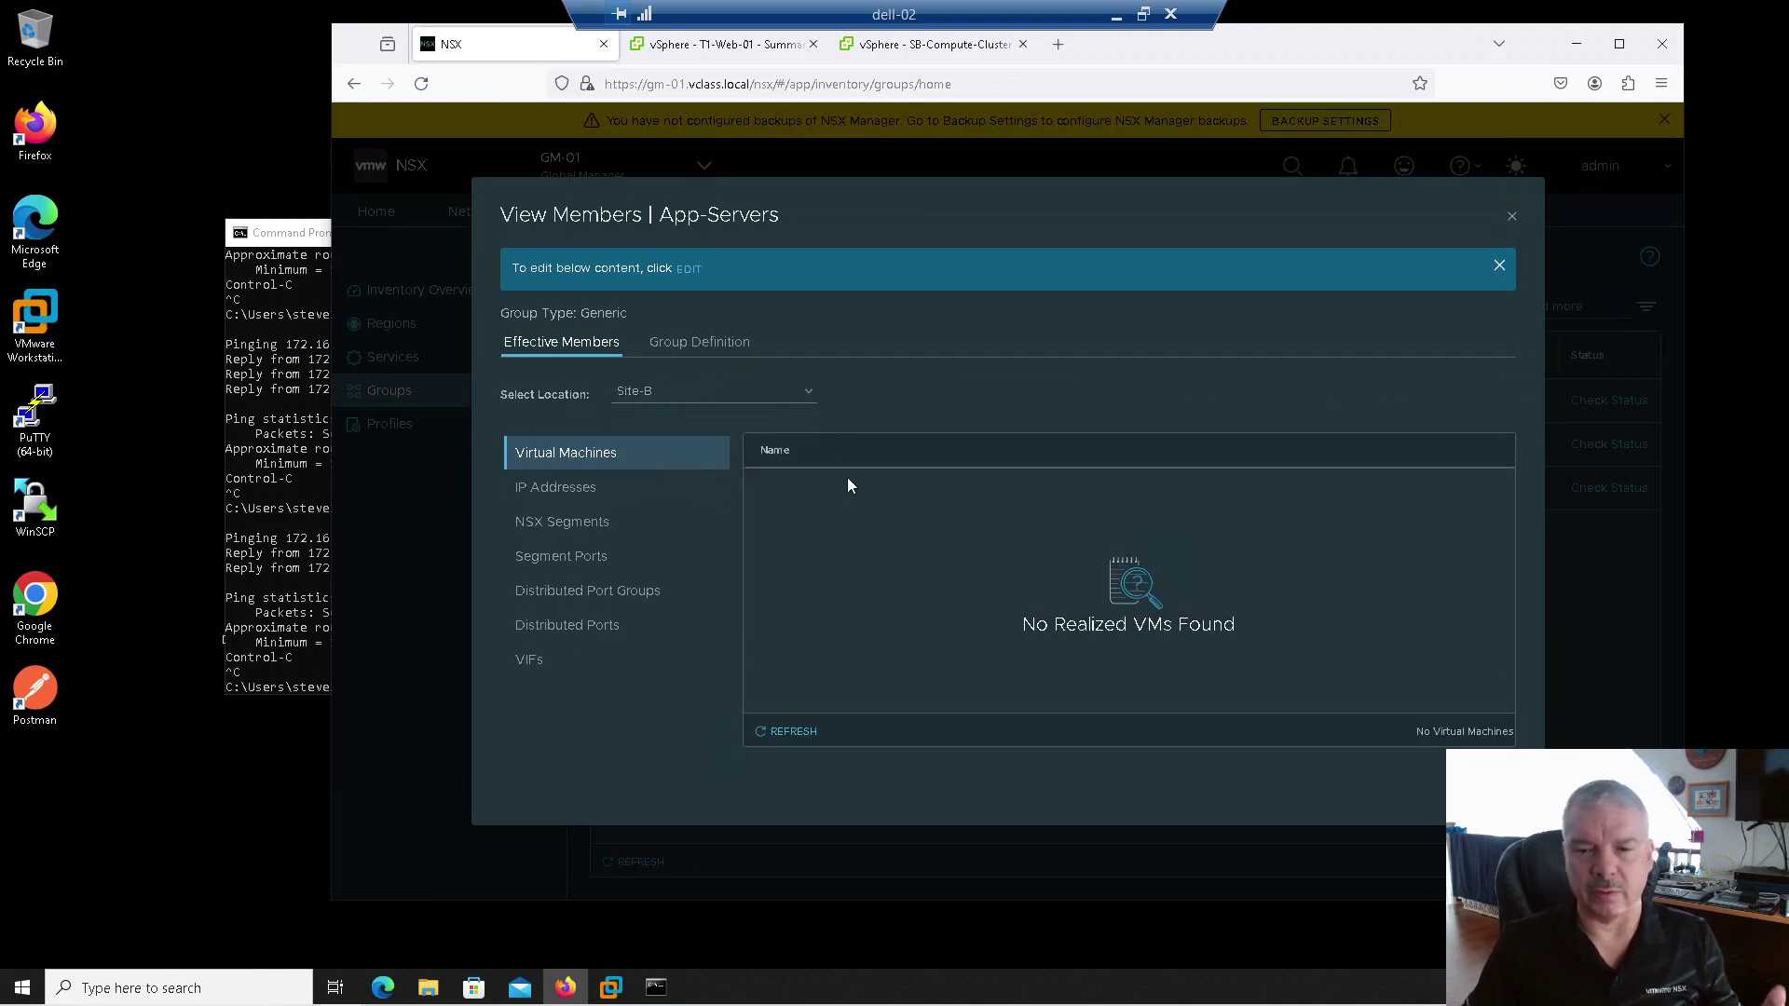
pyautogui.press('Escape')
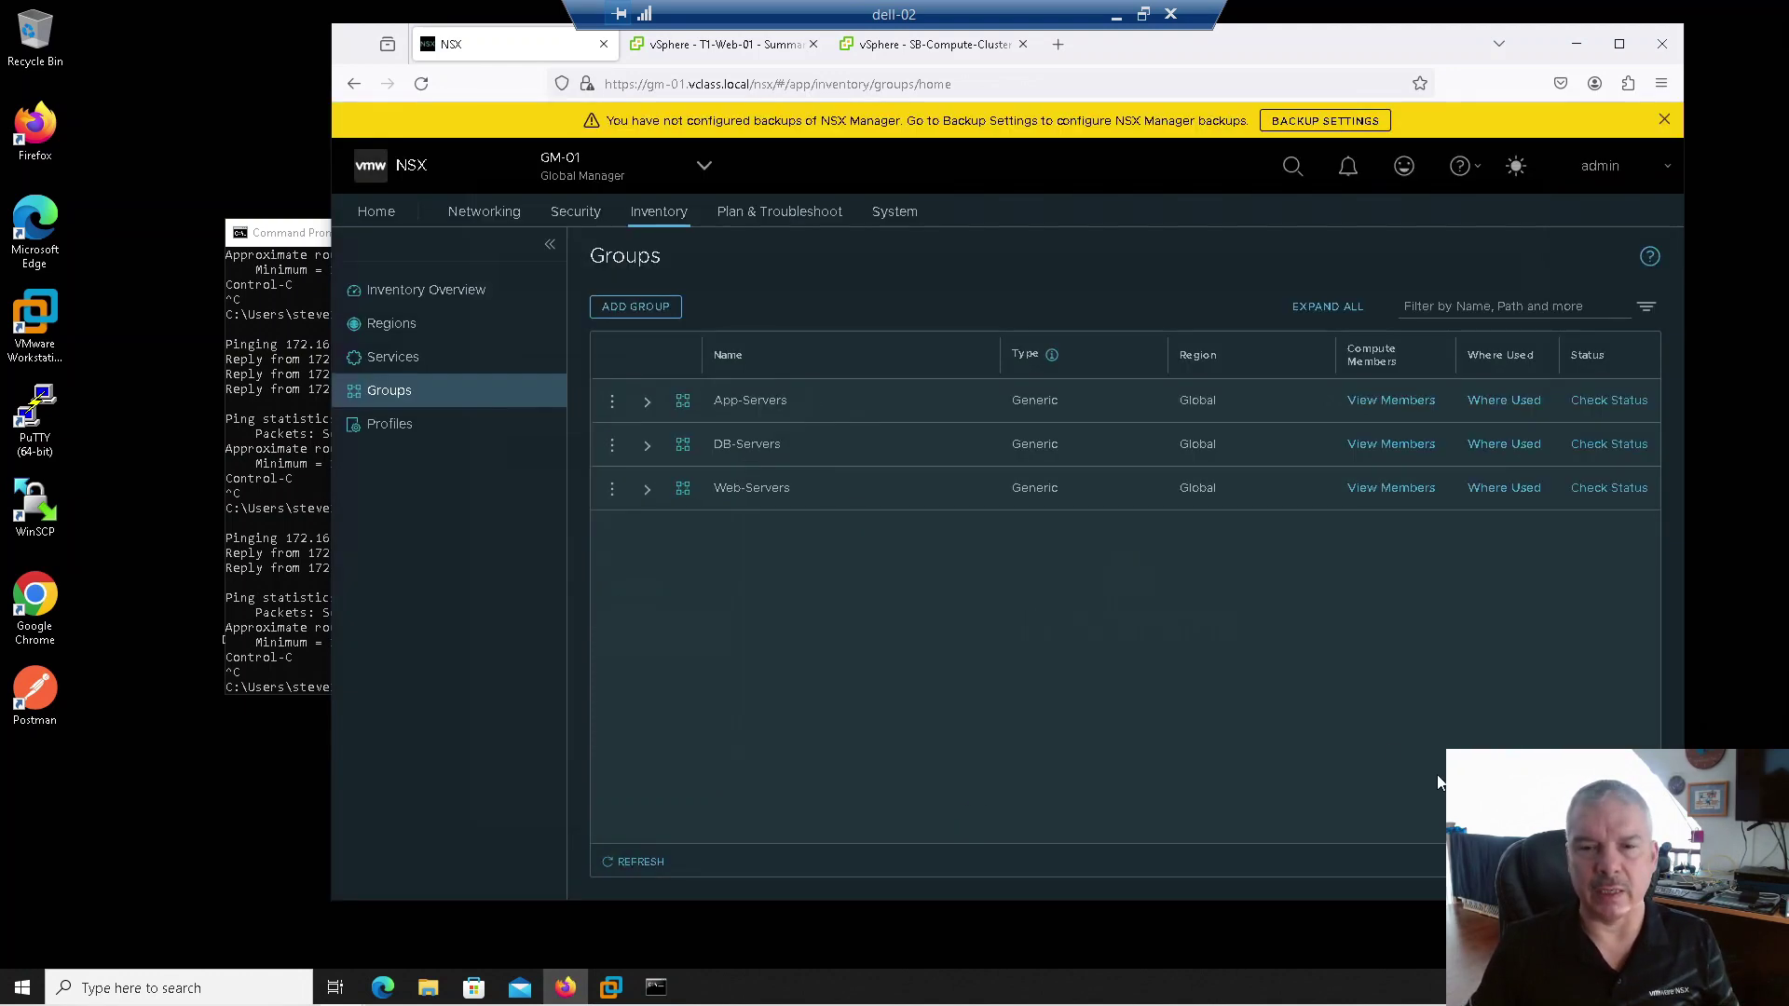
# Check which virtual machines are effective members of Web-Servers at Site-A and Site-B
pyautogui.click(1388, 494)
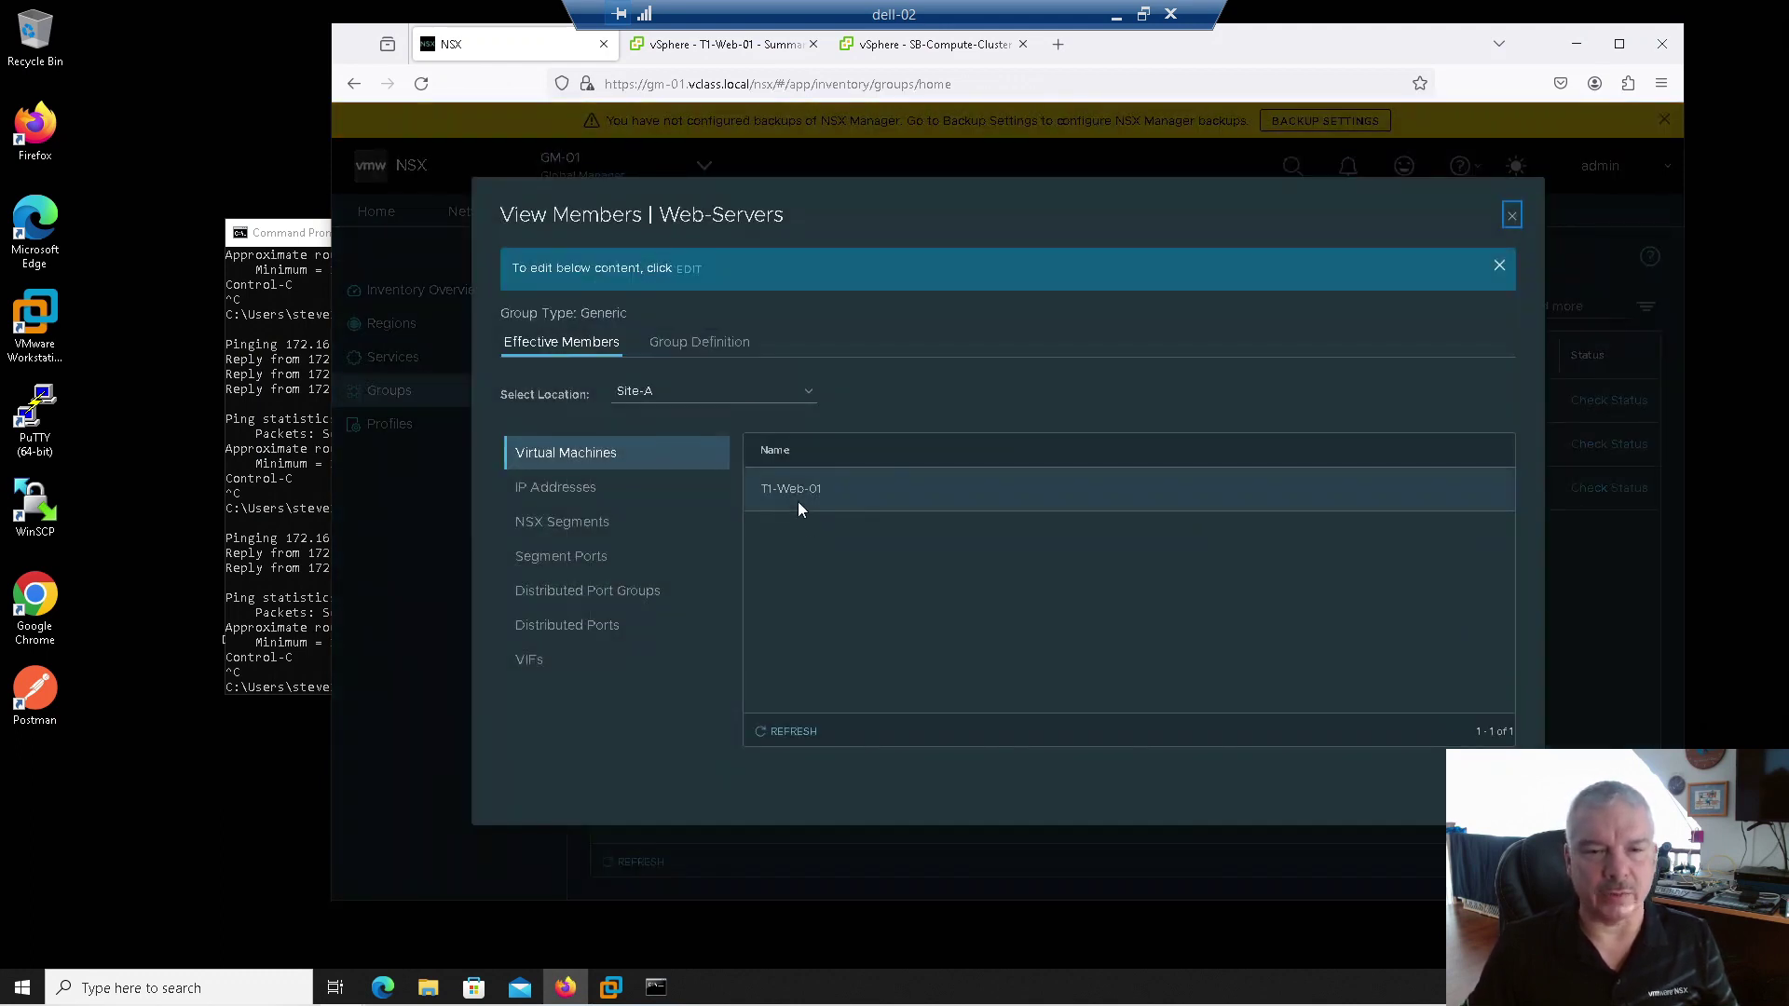
pyautogui.click(743, 396)
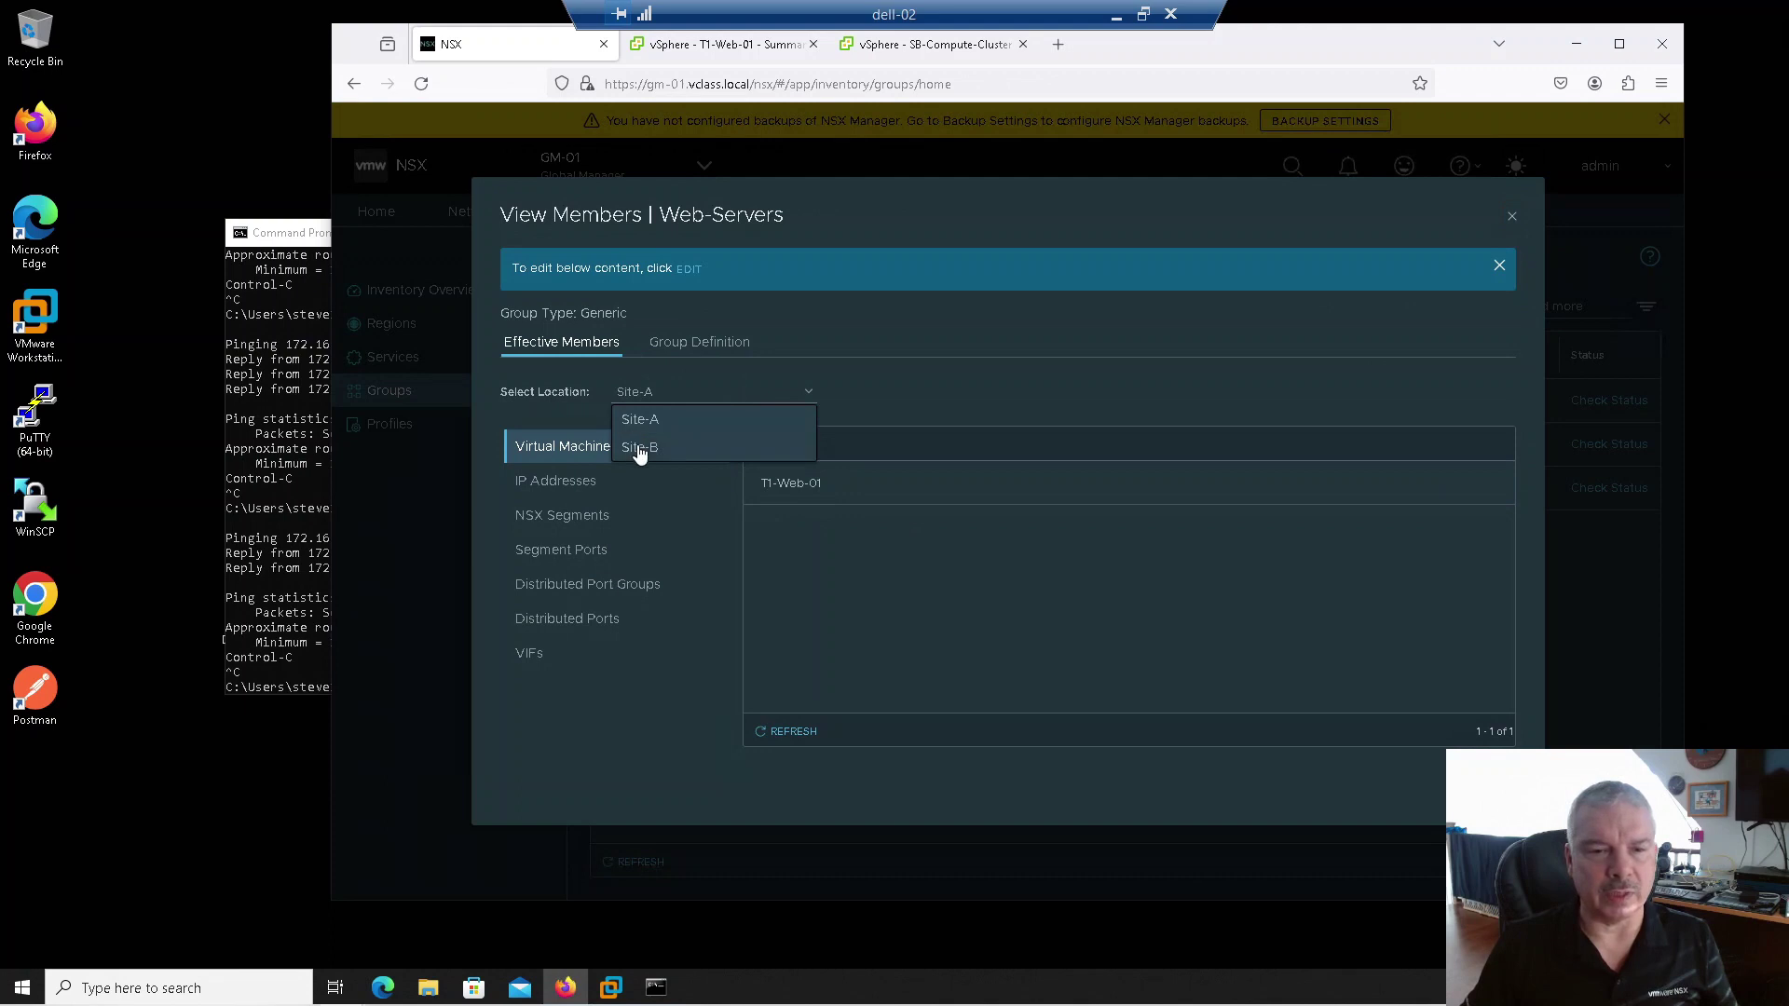
pyautogui.click(639, 449)
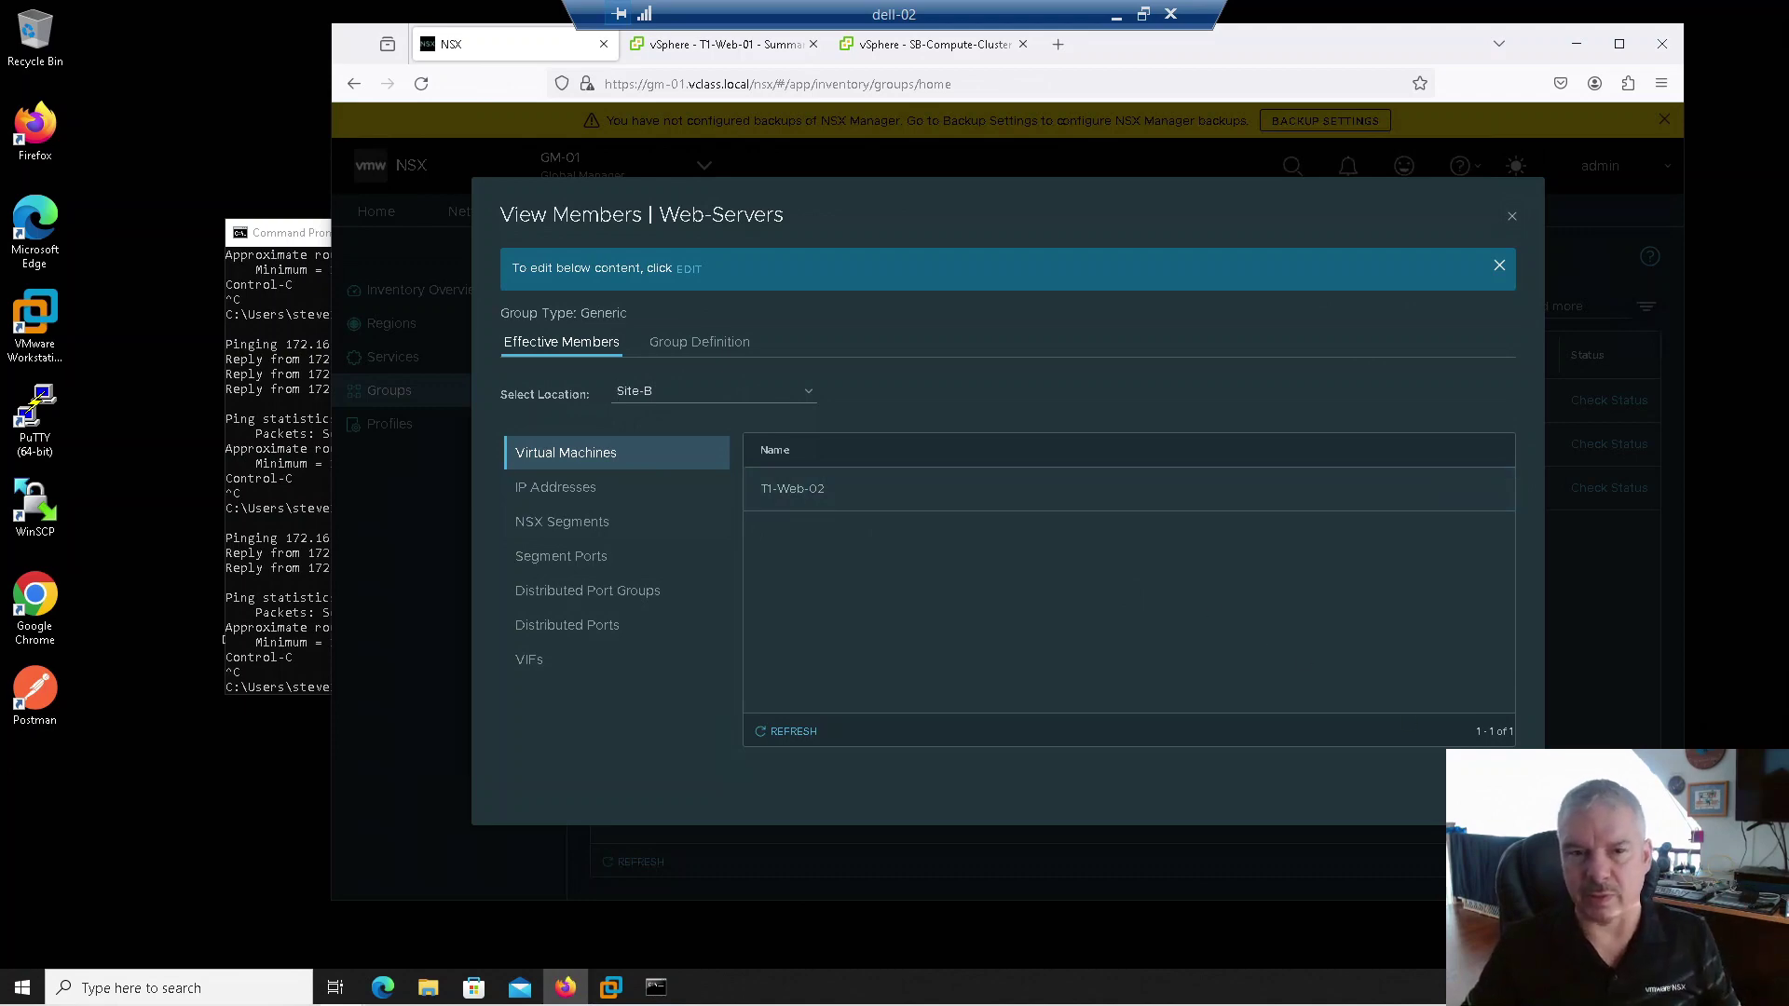
pyautogui.press('Escape')
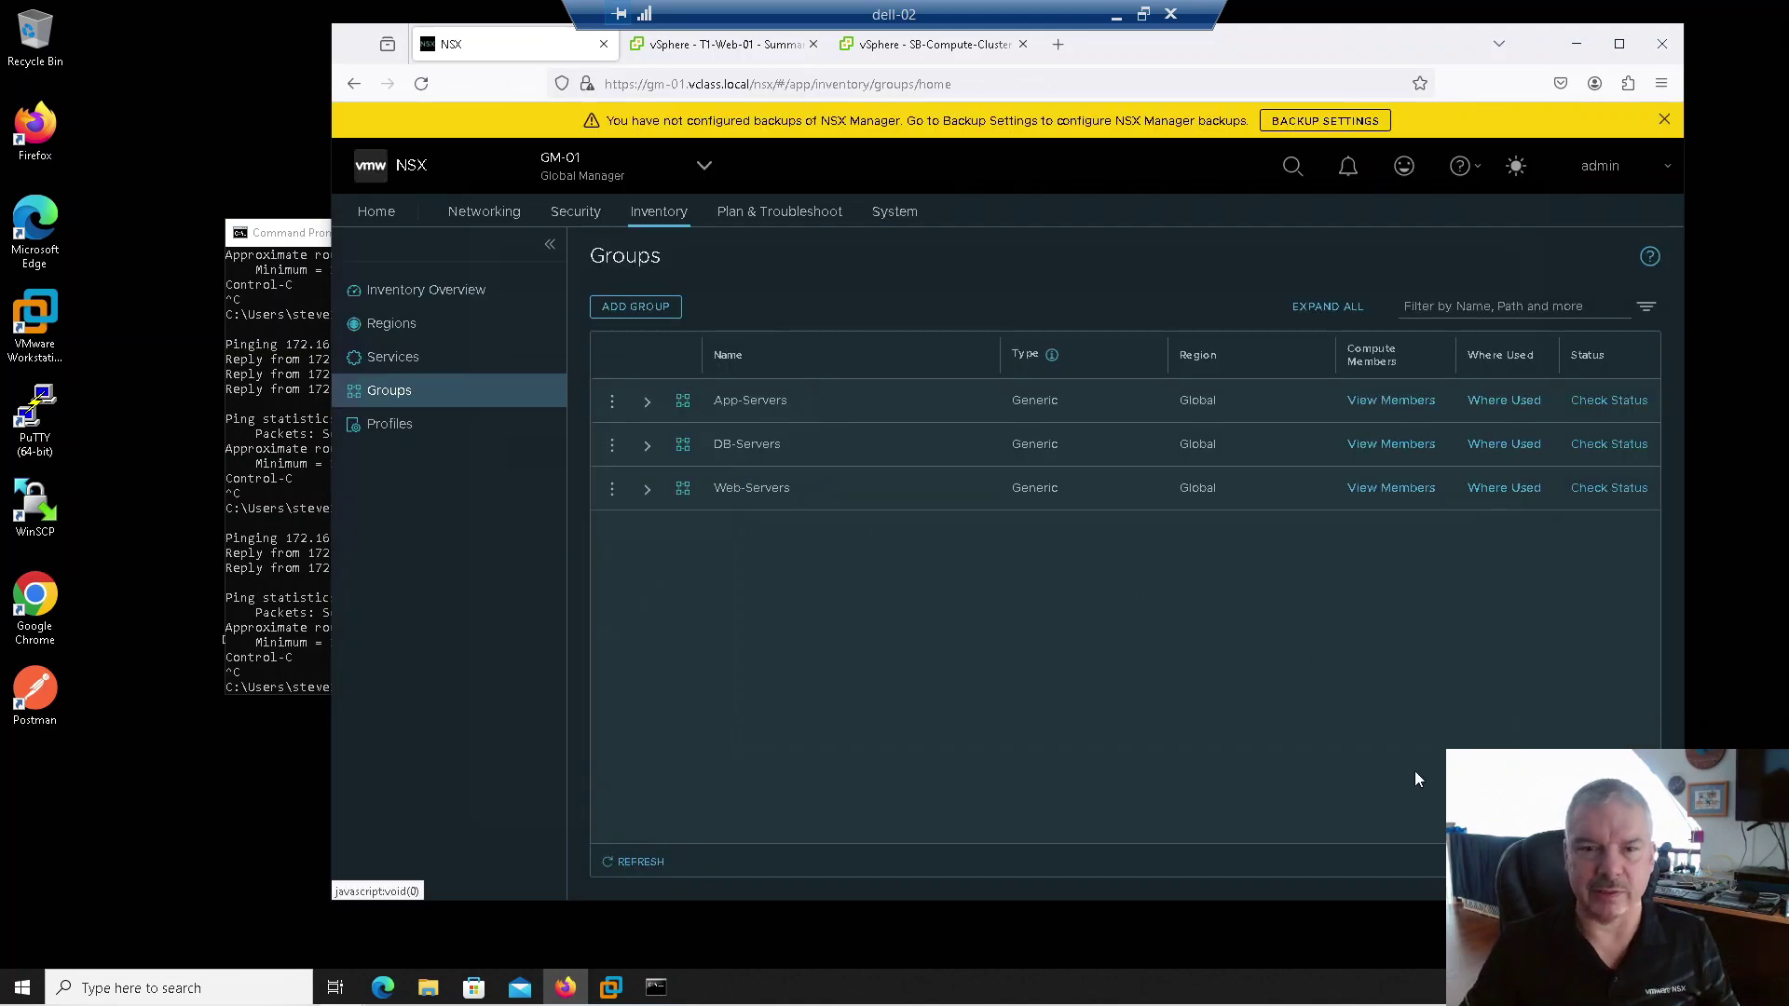
# Check which virtual machines are effective members of DB-Servers at Site-A and Site-B
pyautogui.click(1368, 444)
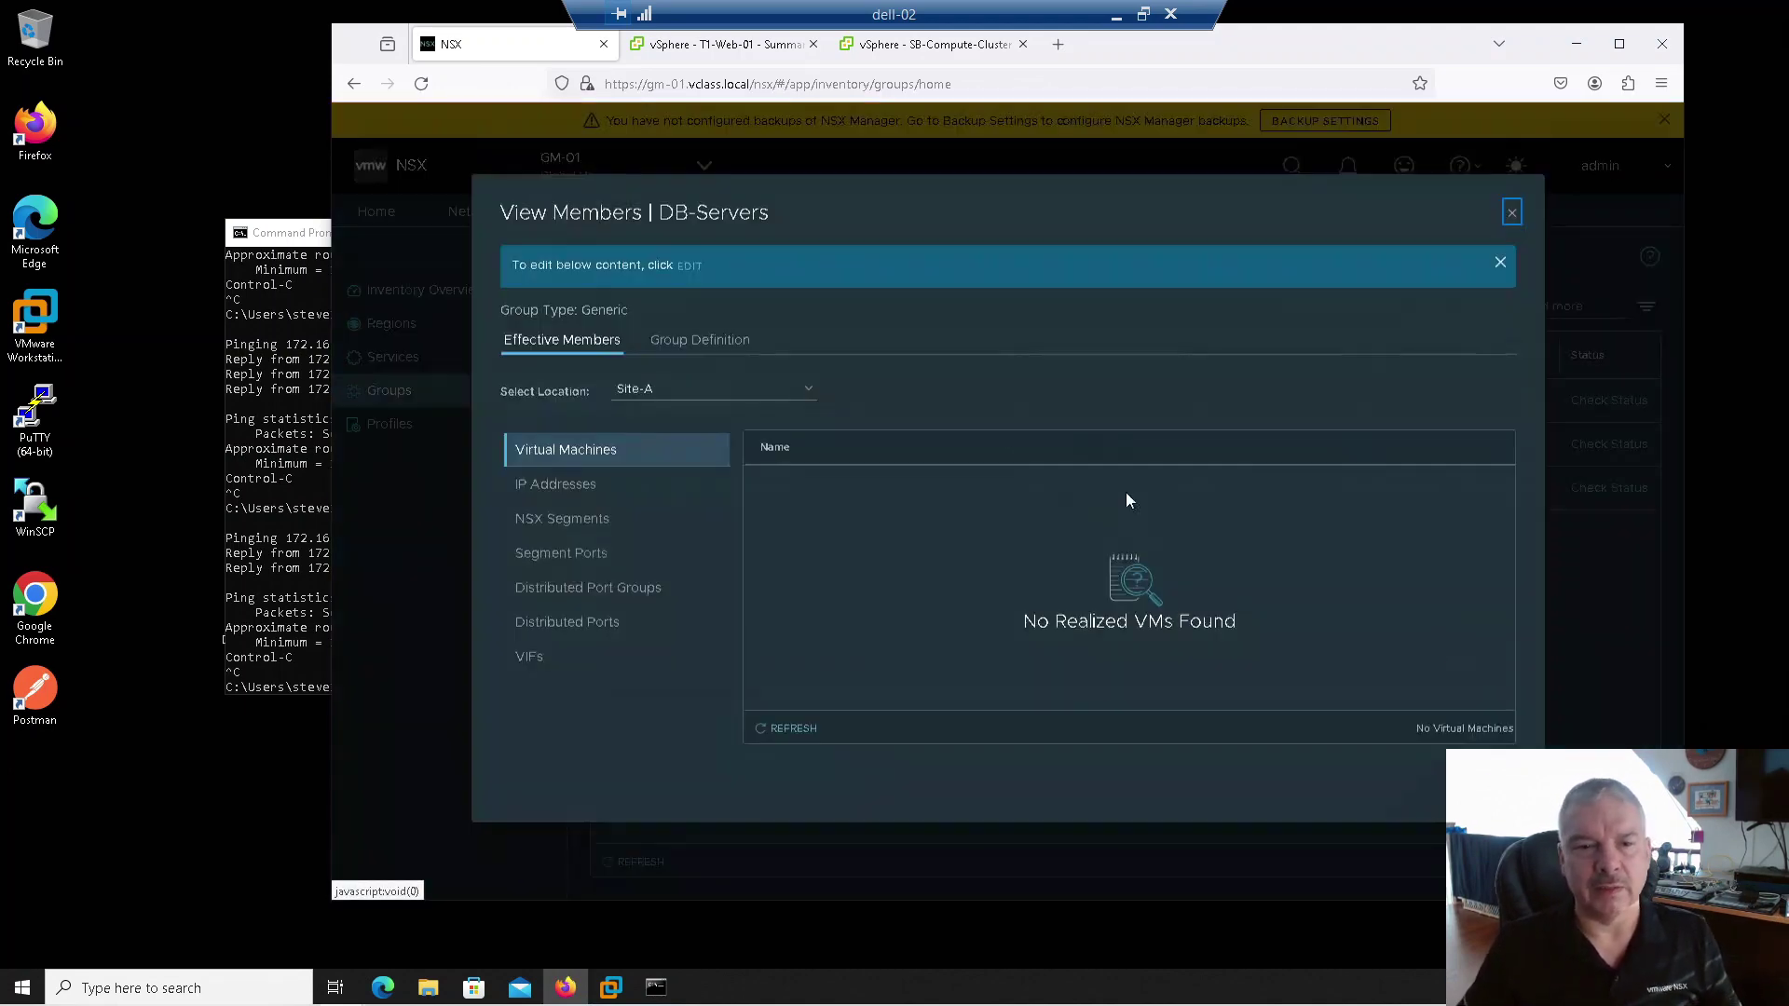
pyautogui.click(667, 397)
pyautogui.click(662, 448)
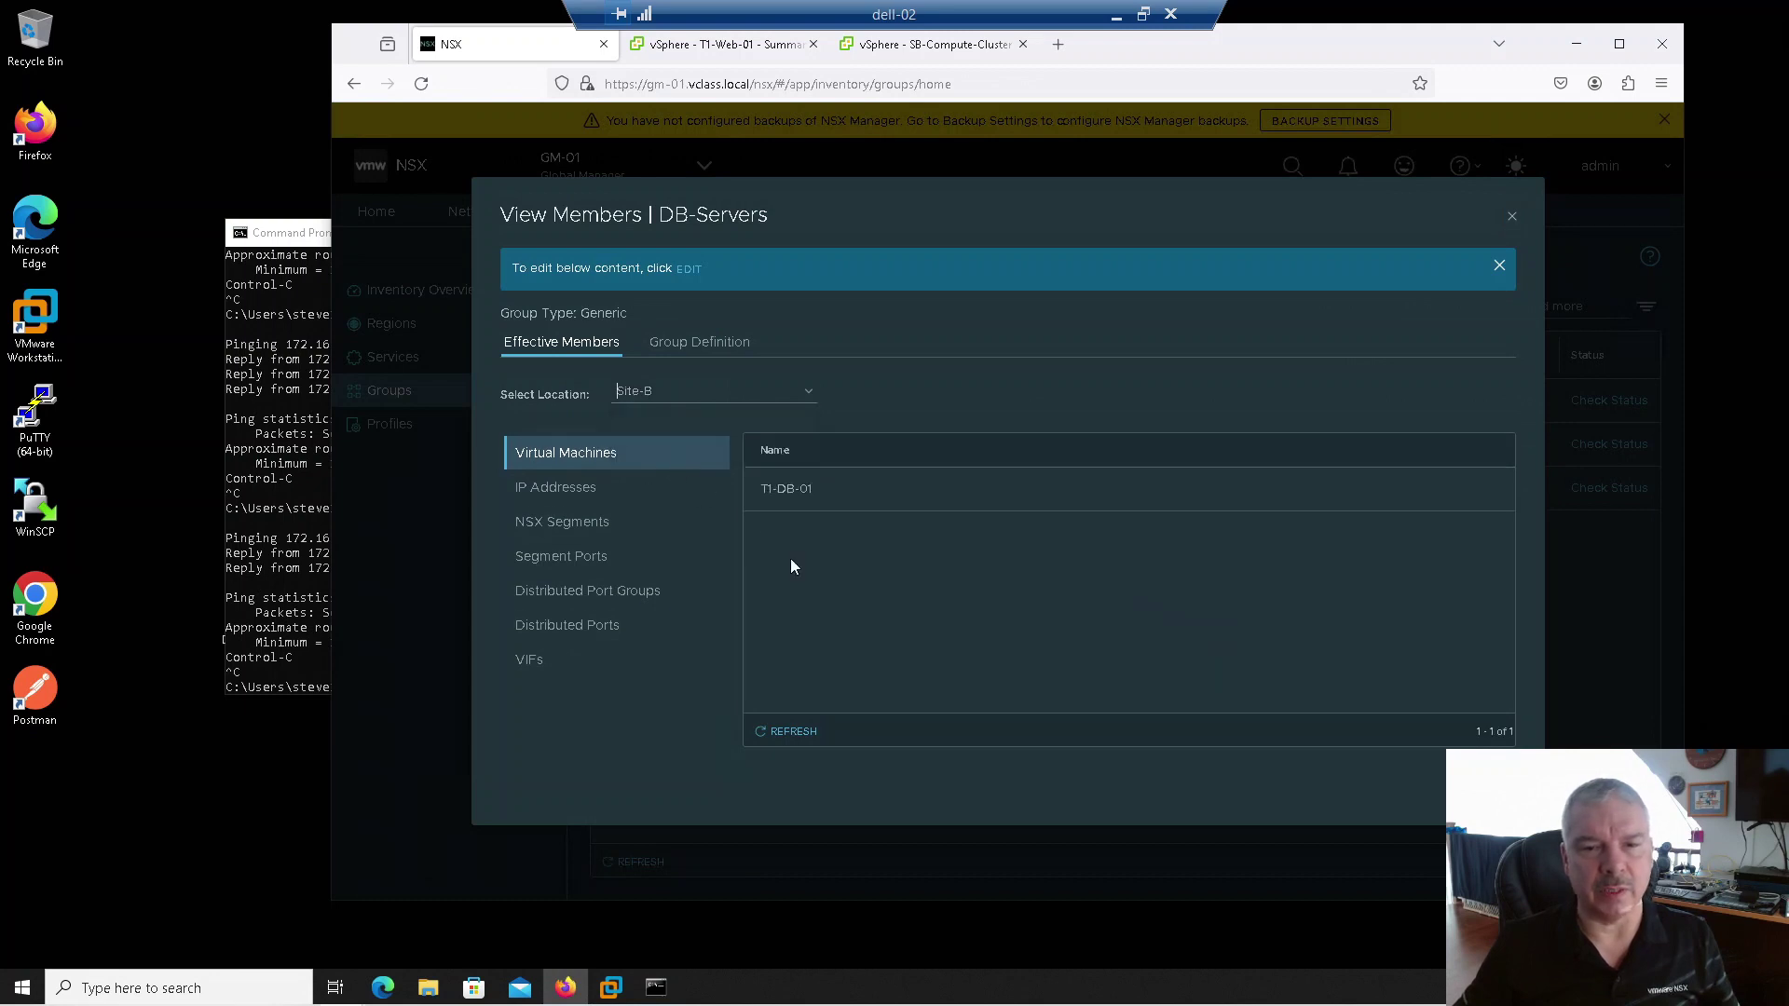
pyautogui.click(794, 734)
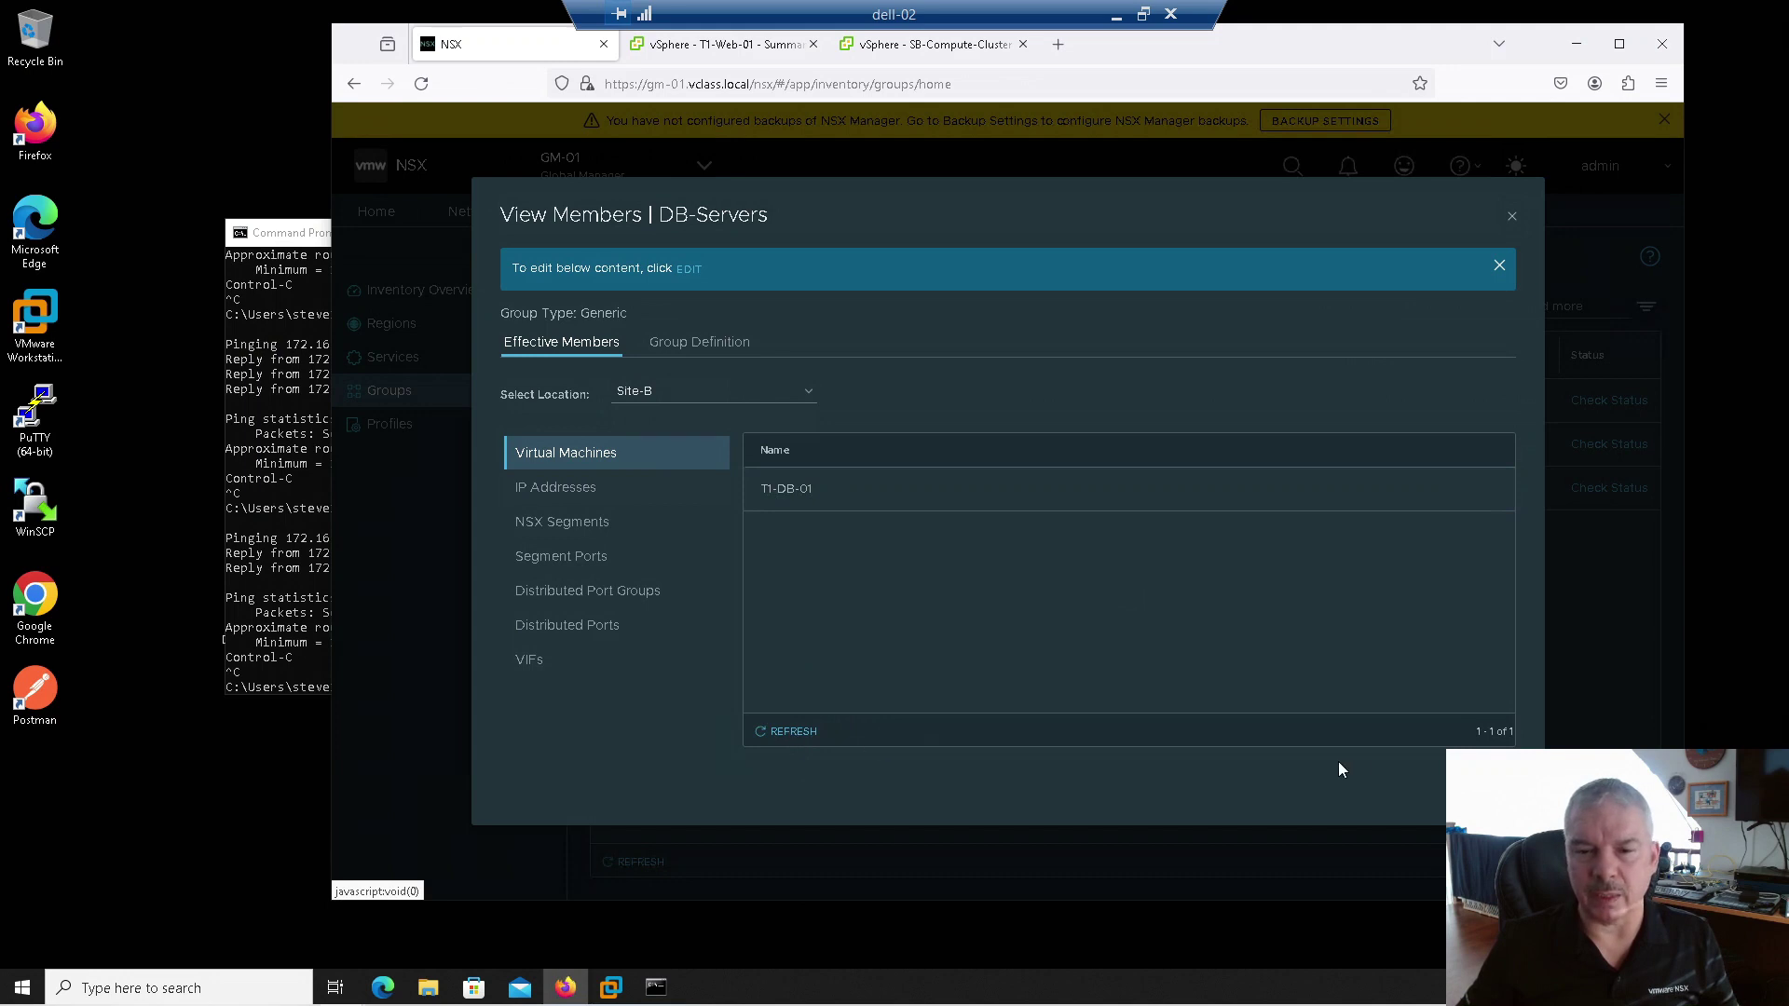
pyautogui.press('Escape')
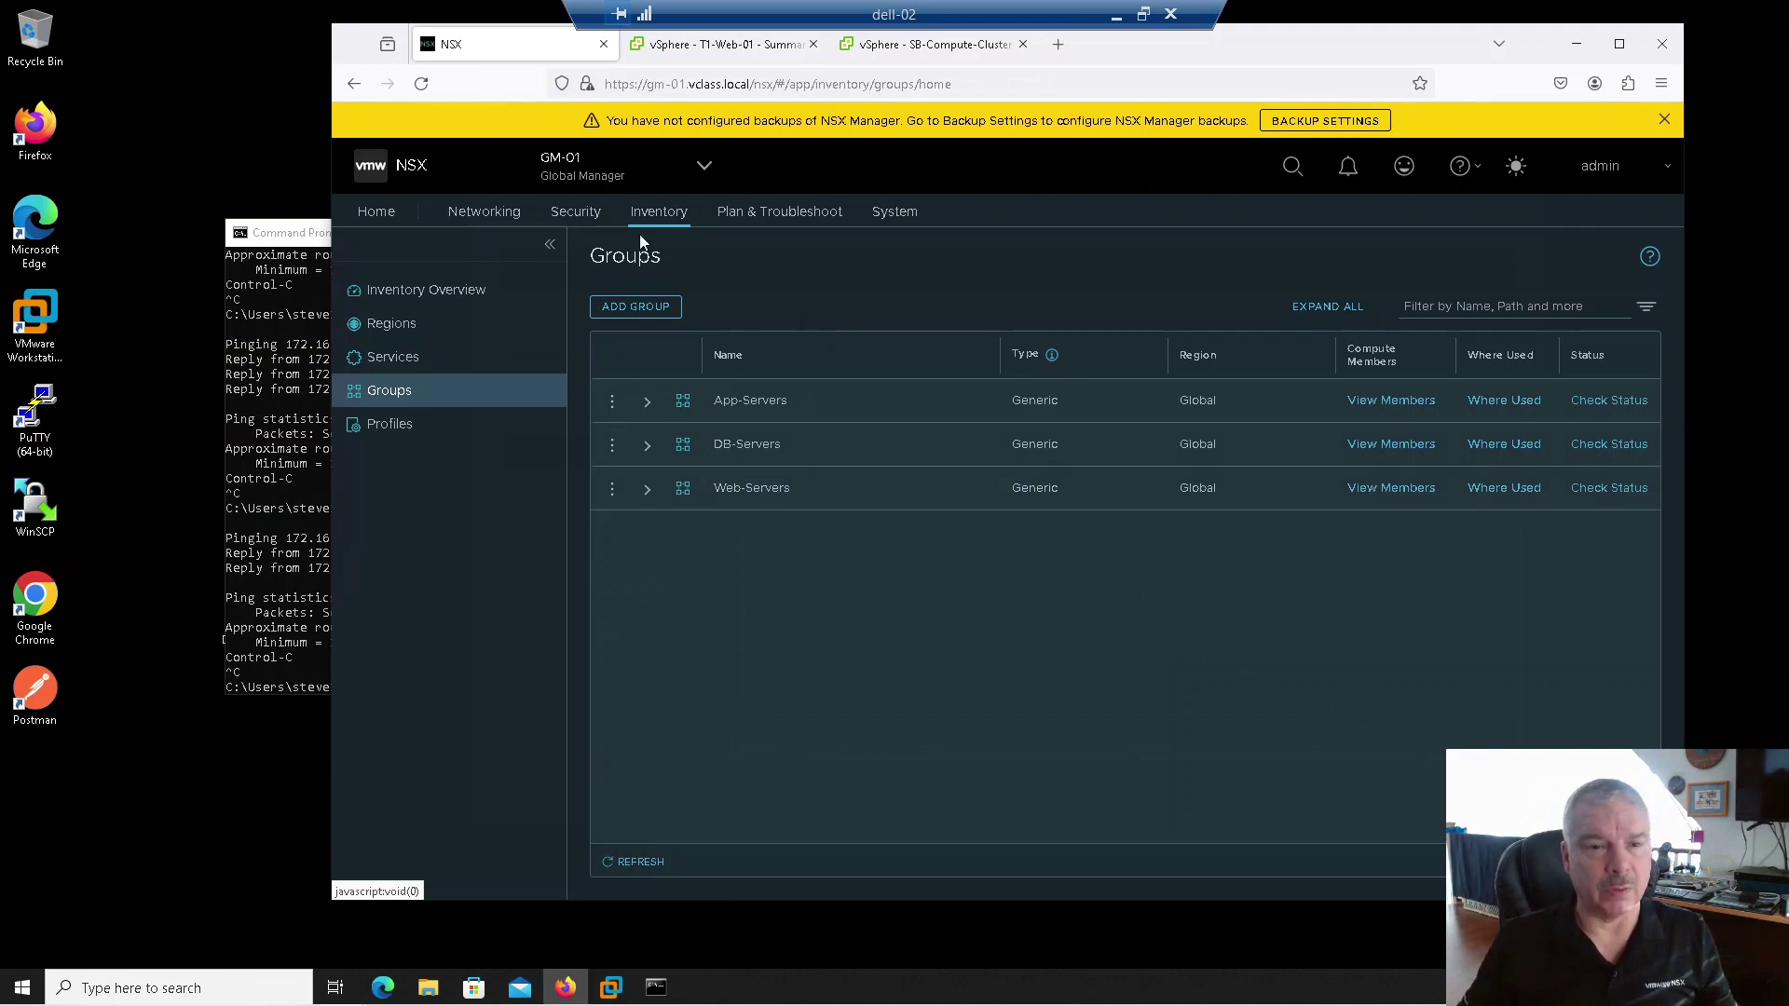
# Add a policy named Block SSH to the Application category of the distributed firewall
pyautogui.click(572, 215)
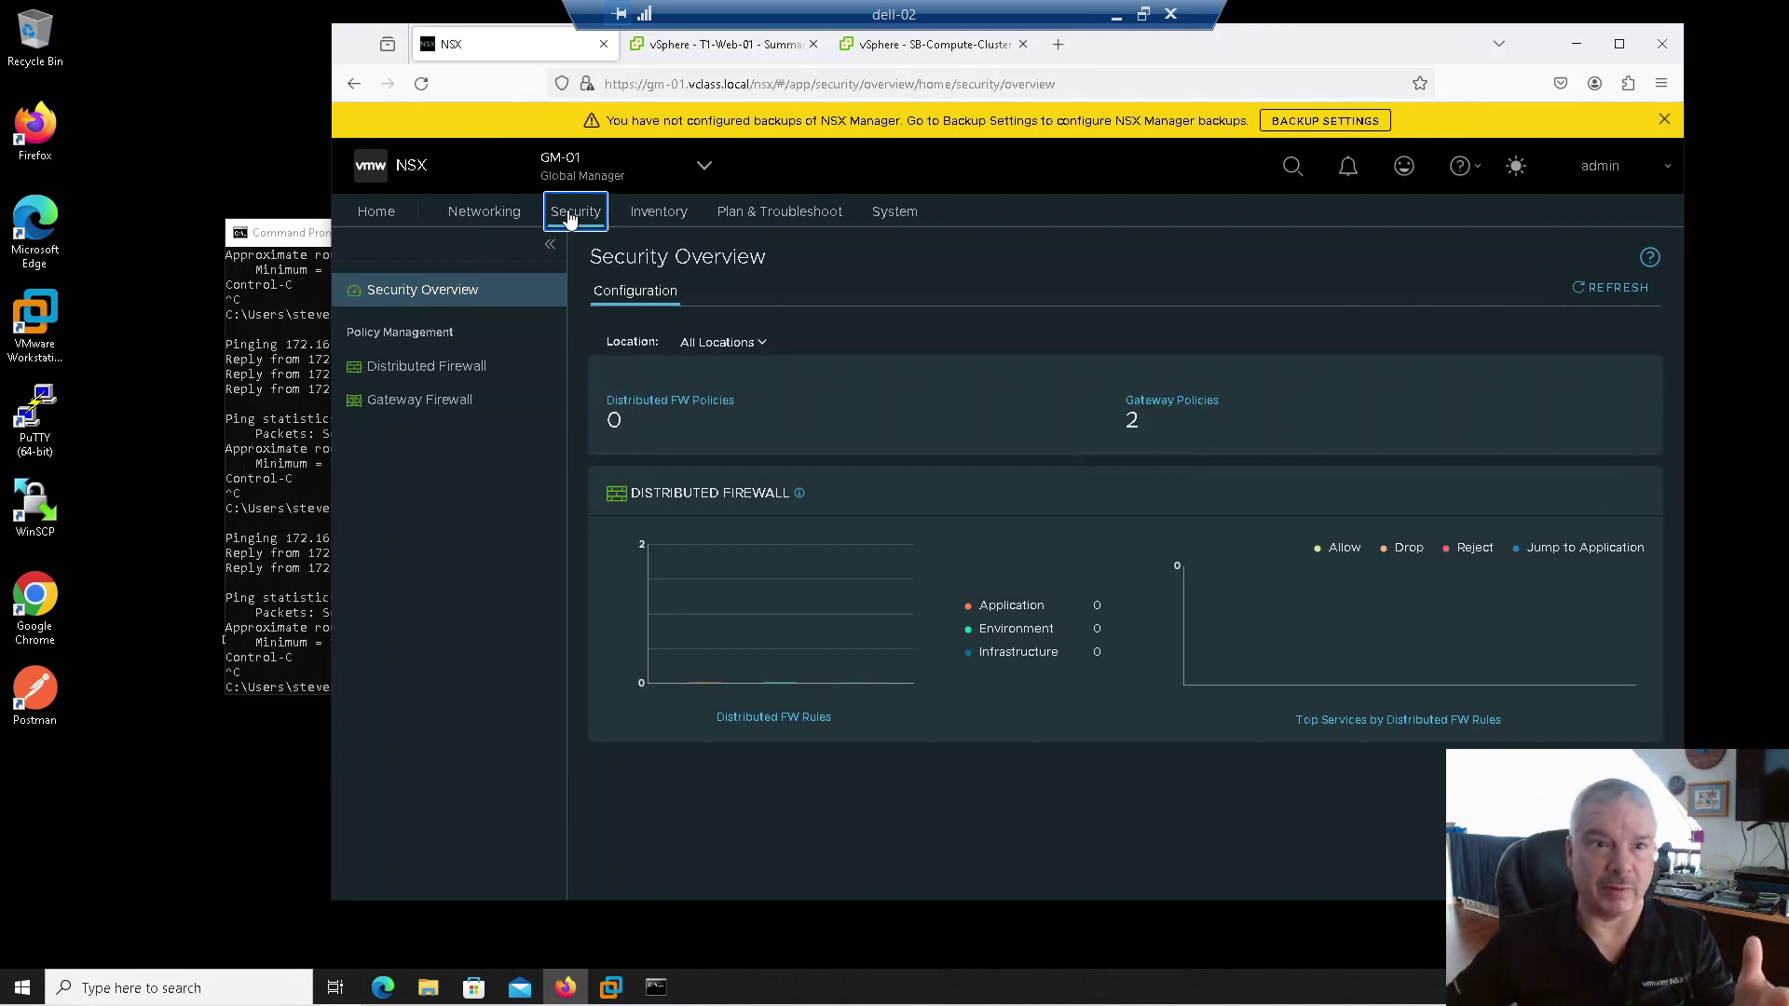
pyautogui.click(454, 373)
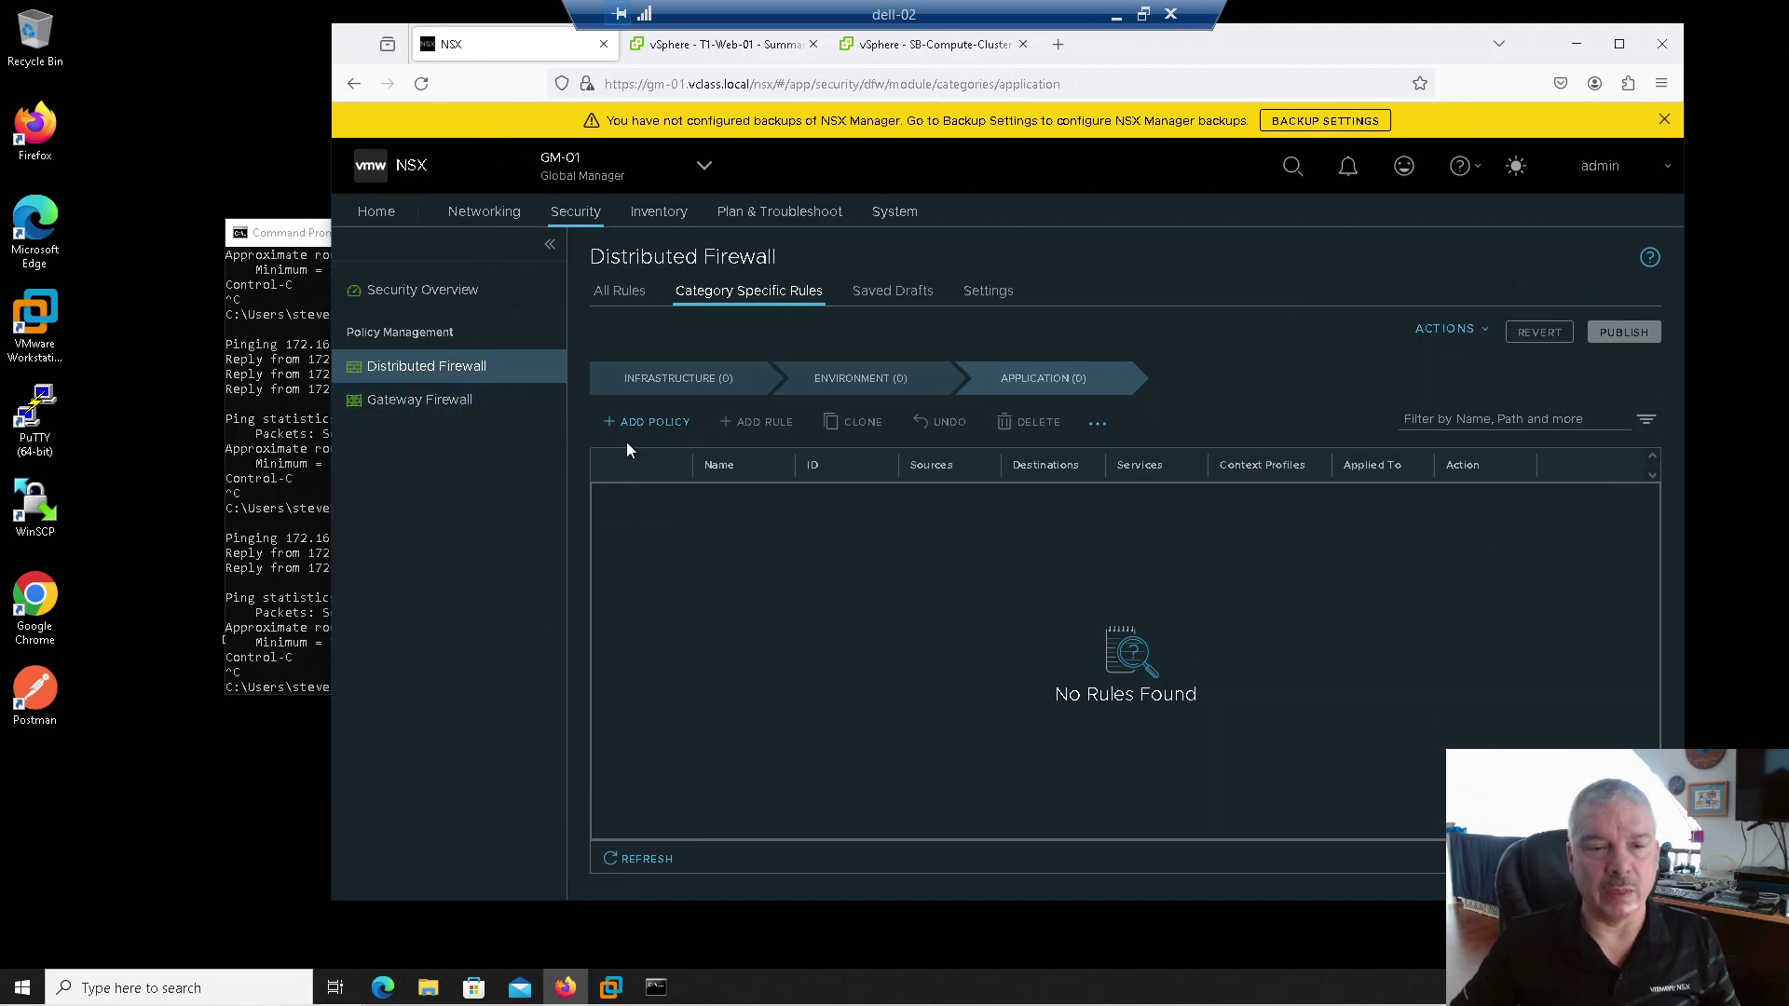
pyautogui.click(655, 422)
pyautogui.click(708, 500)
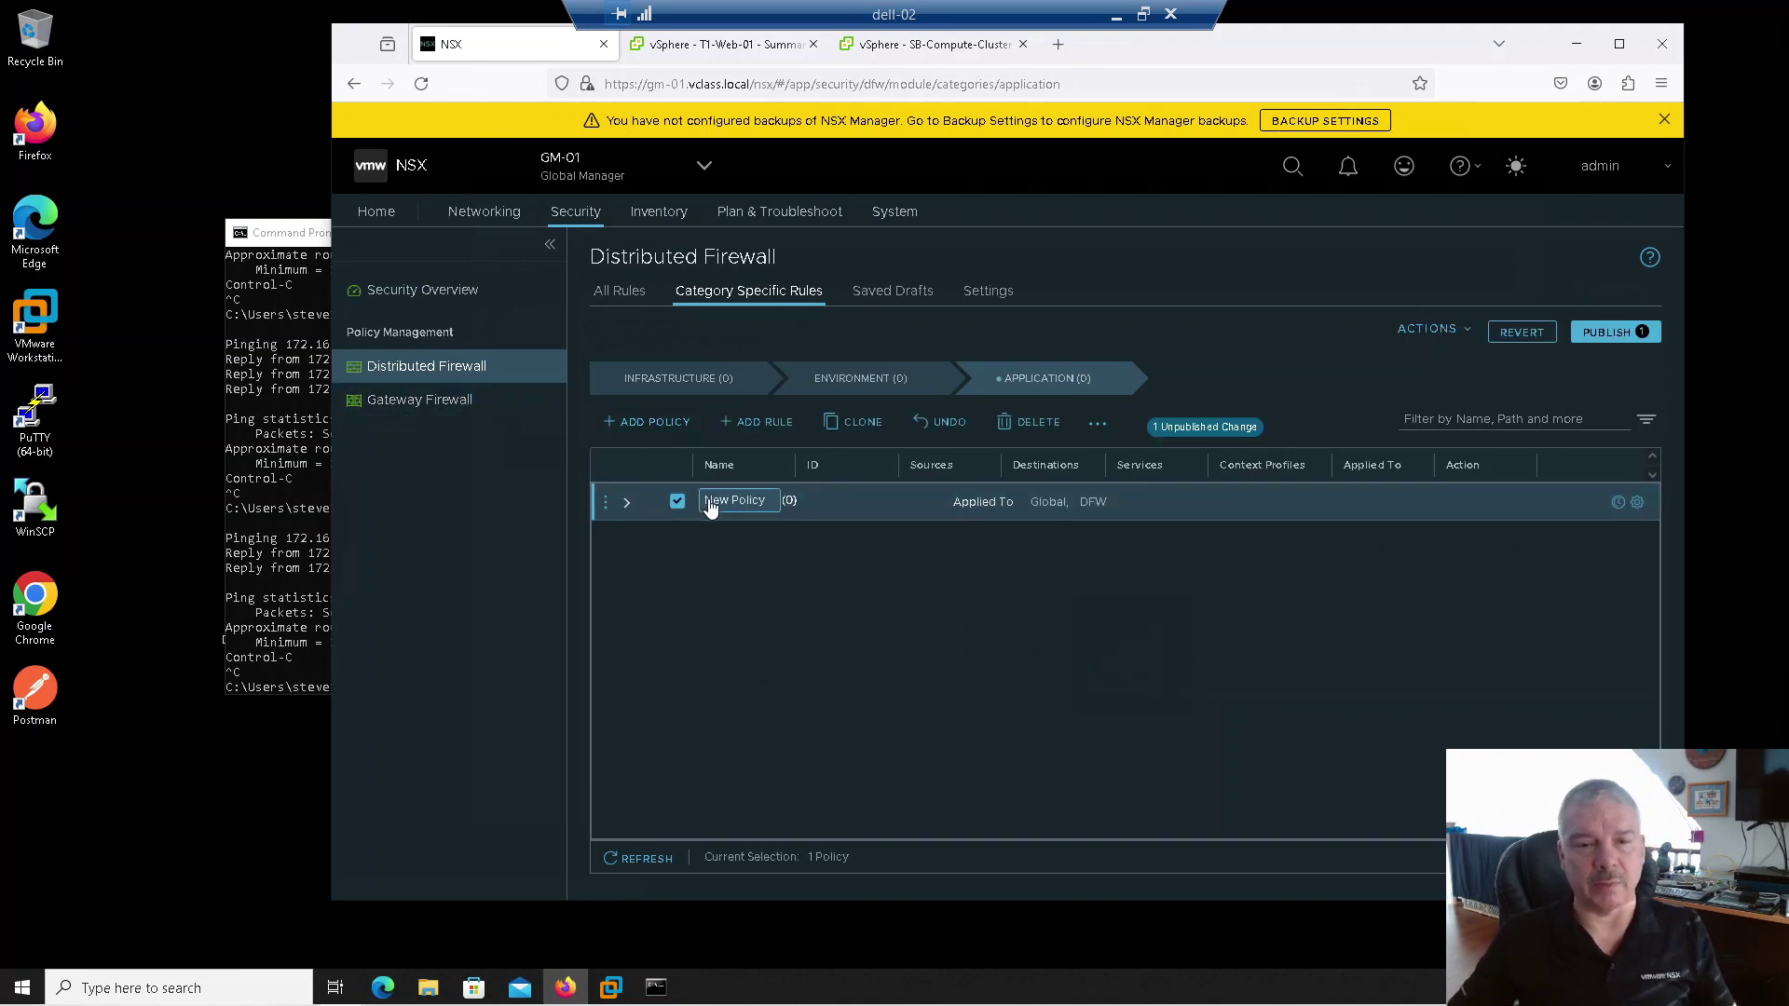
pyautogui.write('B')
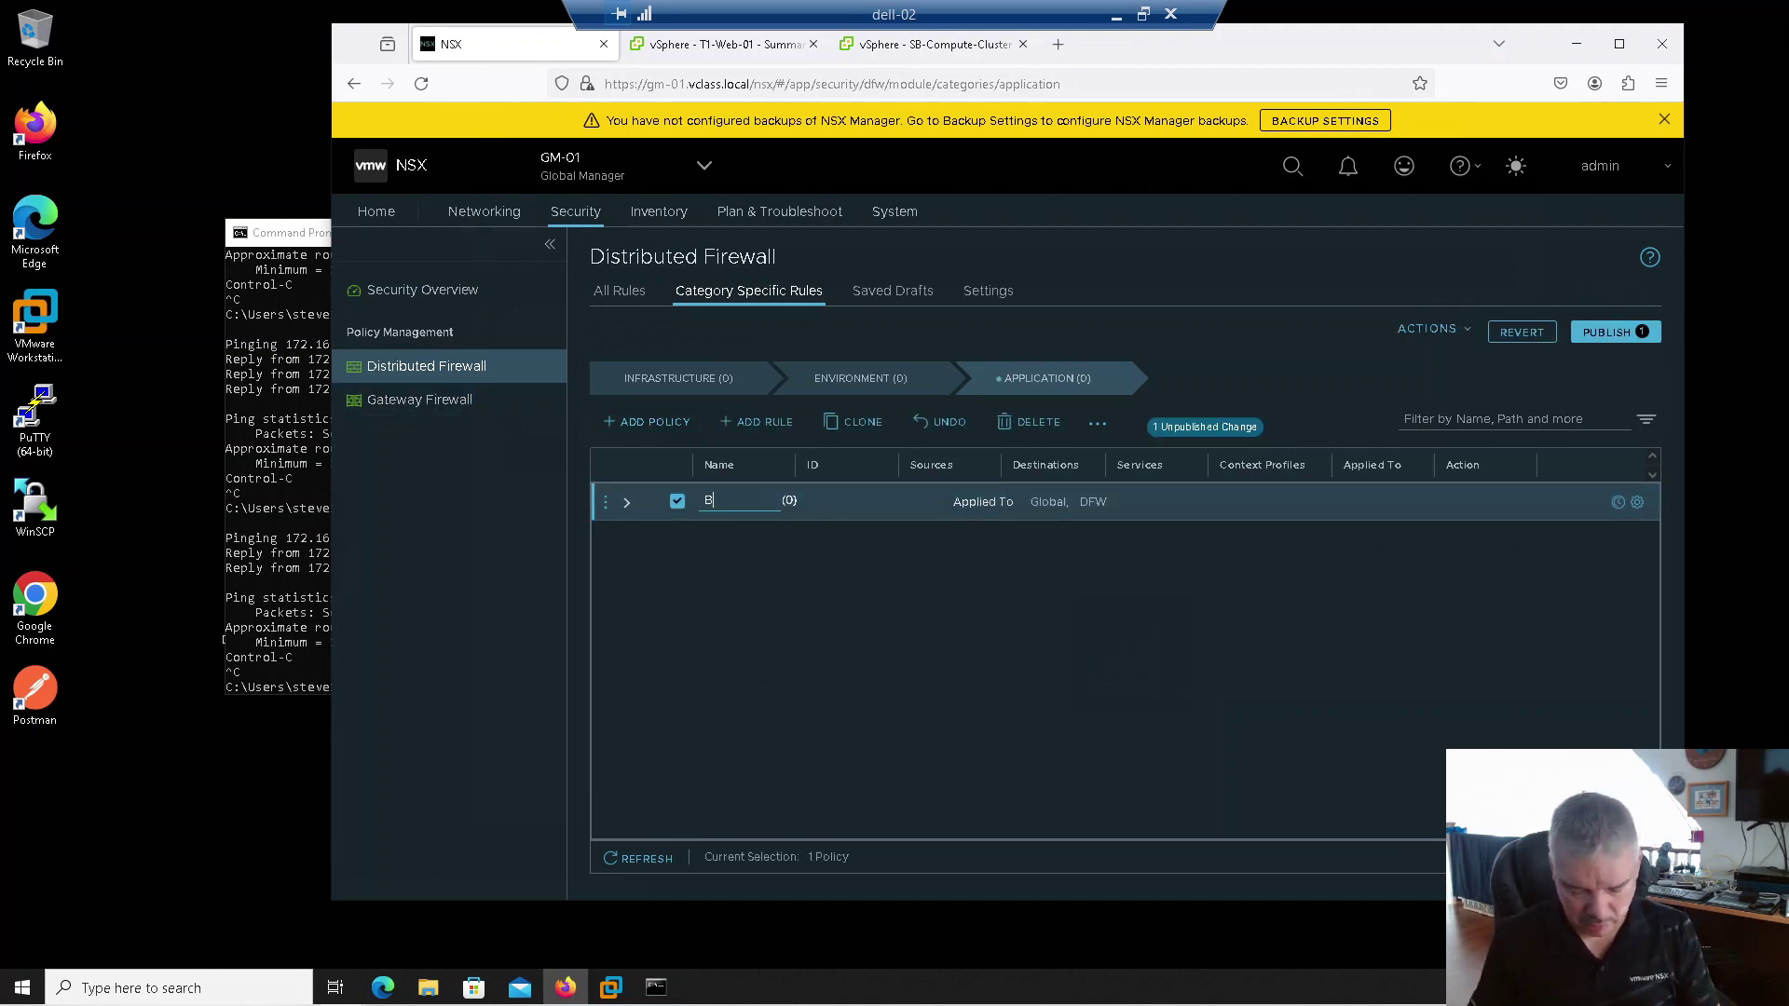
pyautogui.write('lock SSH')
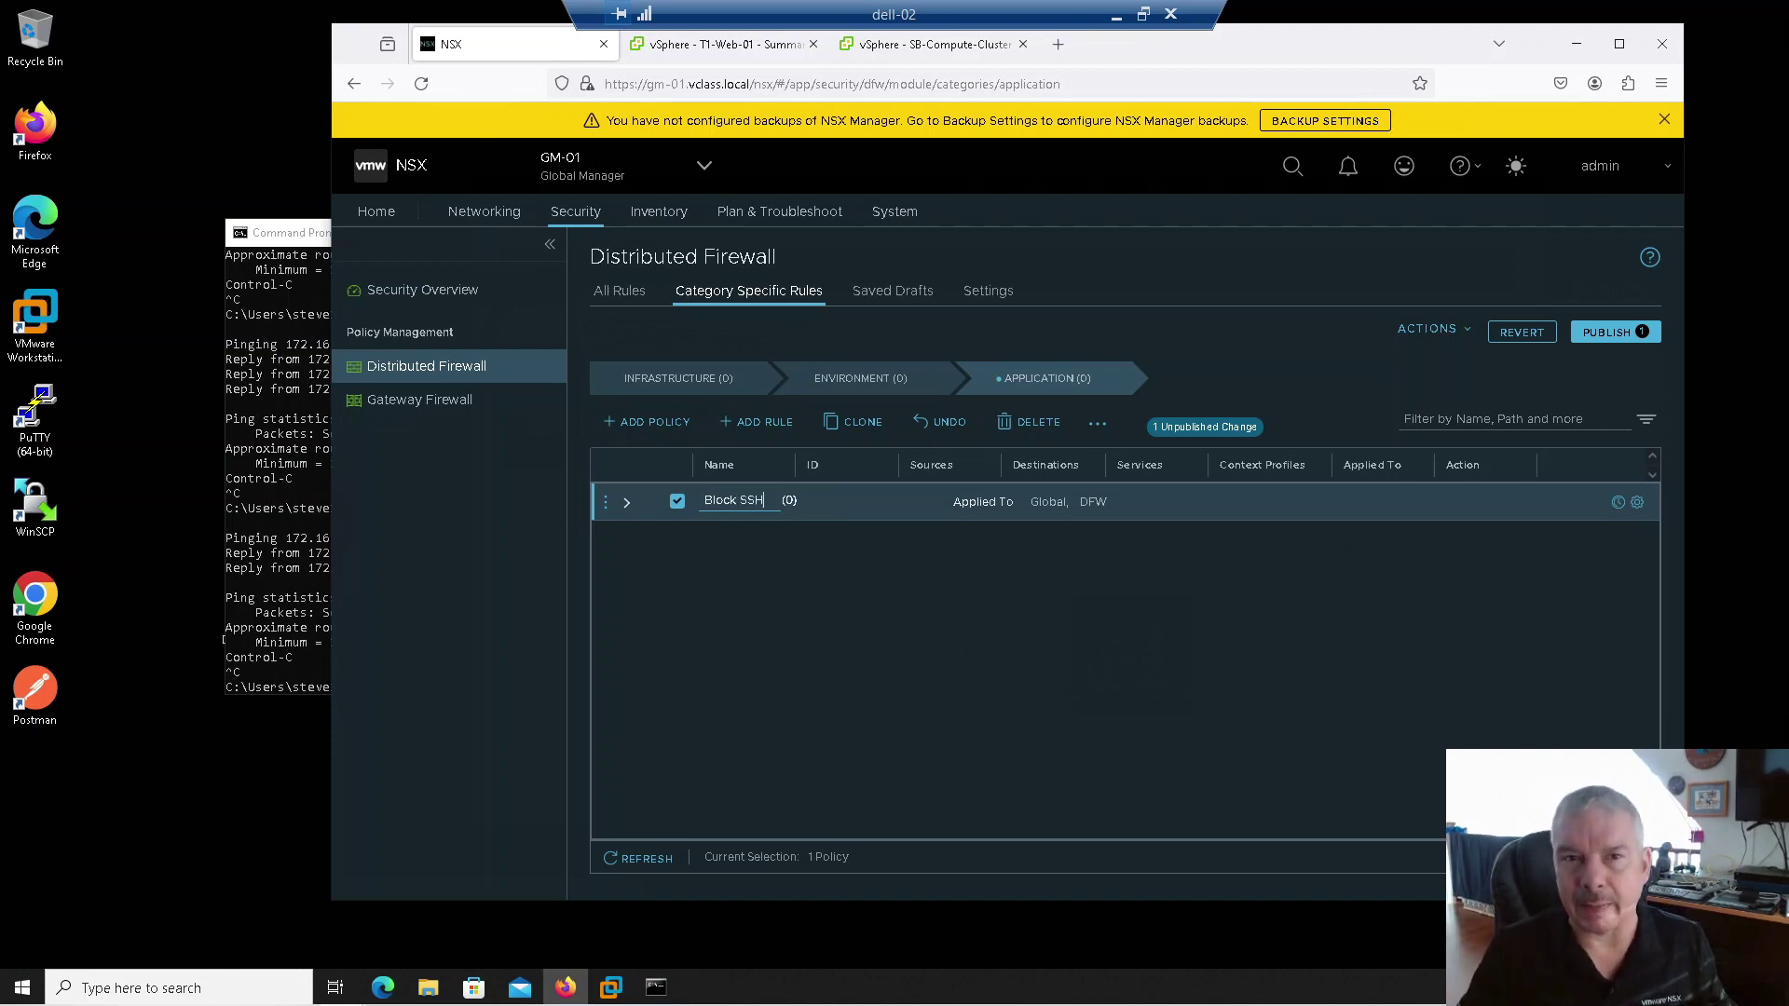
pyautogui.press('Return')
# Add a rule named "Block ssh to DB" to the Block SSH policy
pyautogui.click(606, 503)
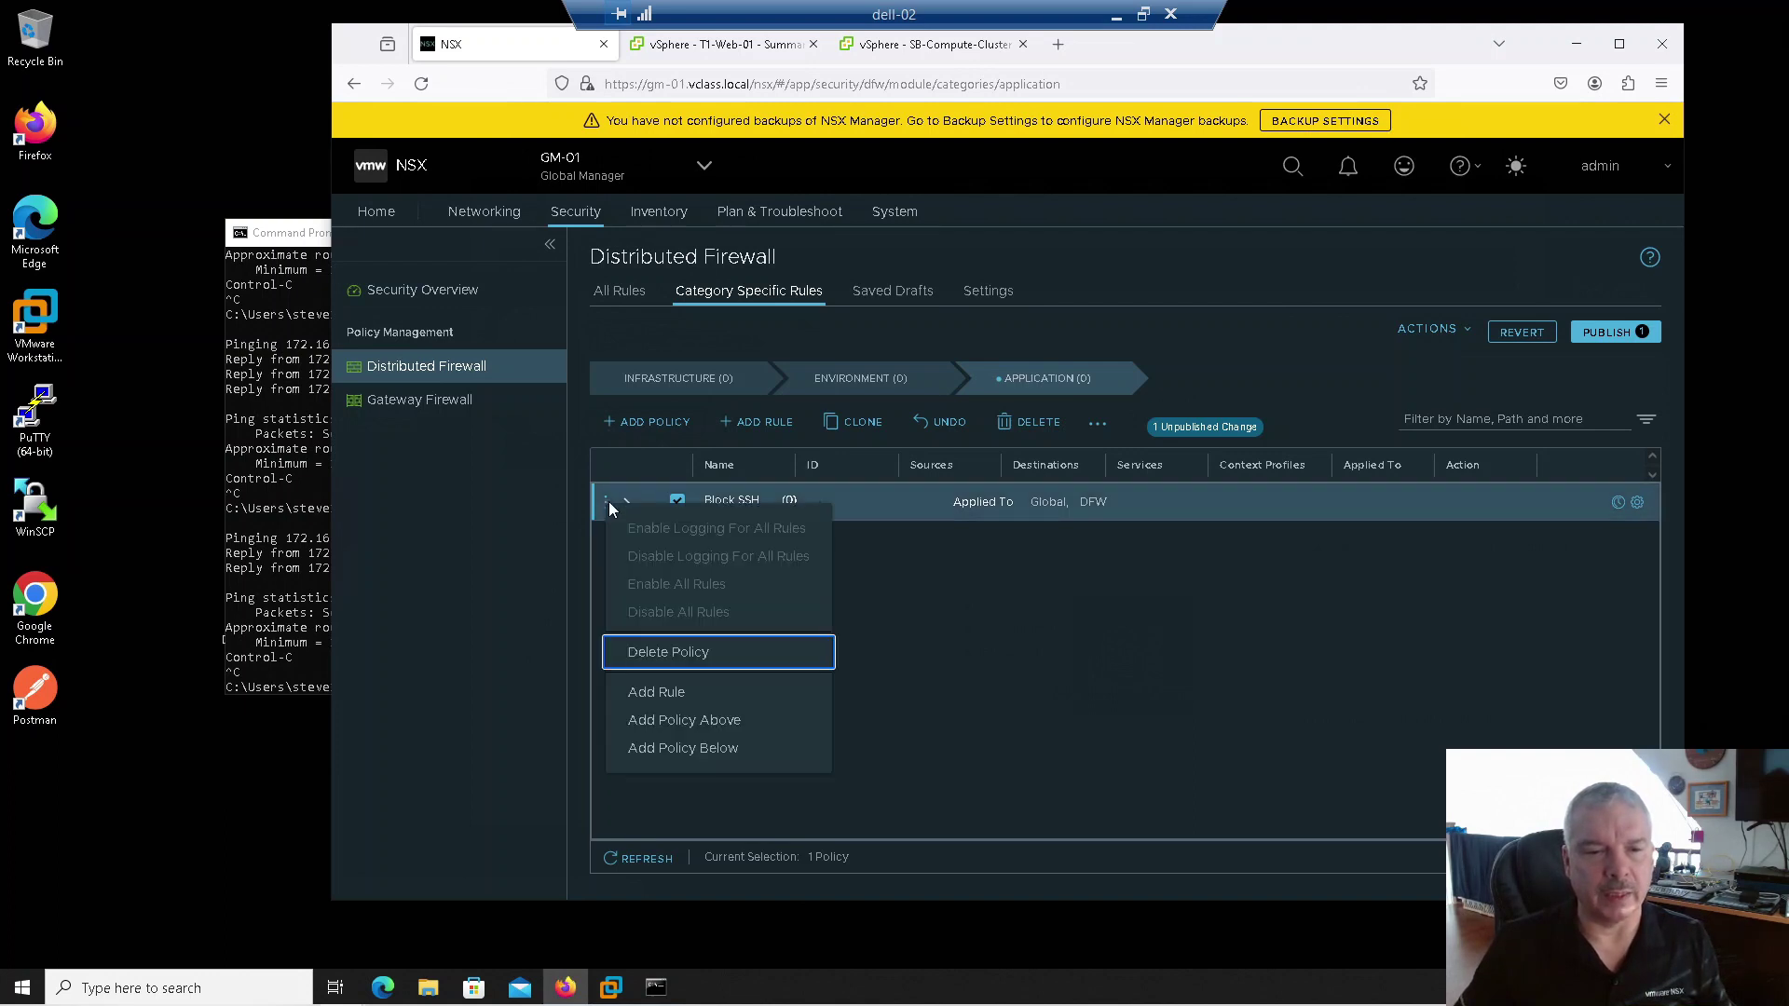
pyautogui.click(657, 694)
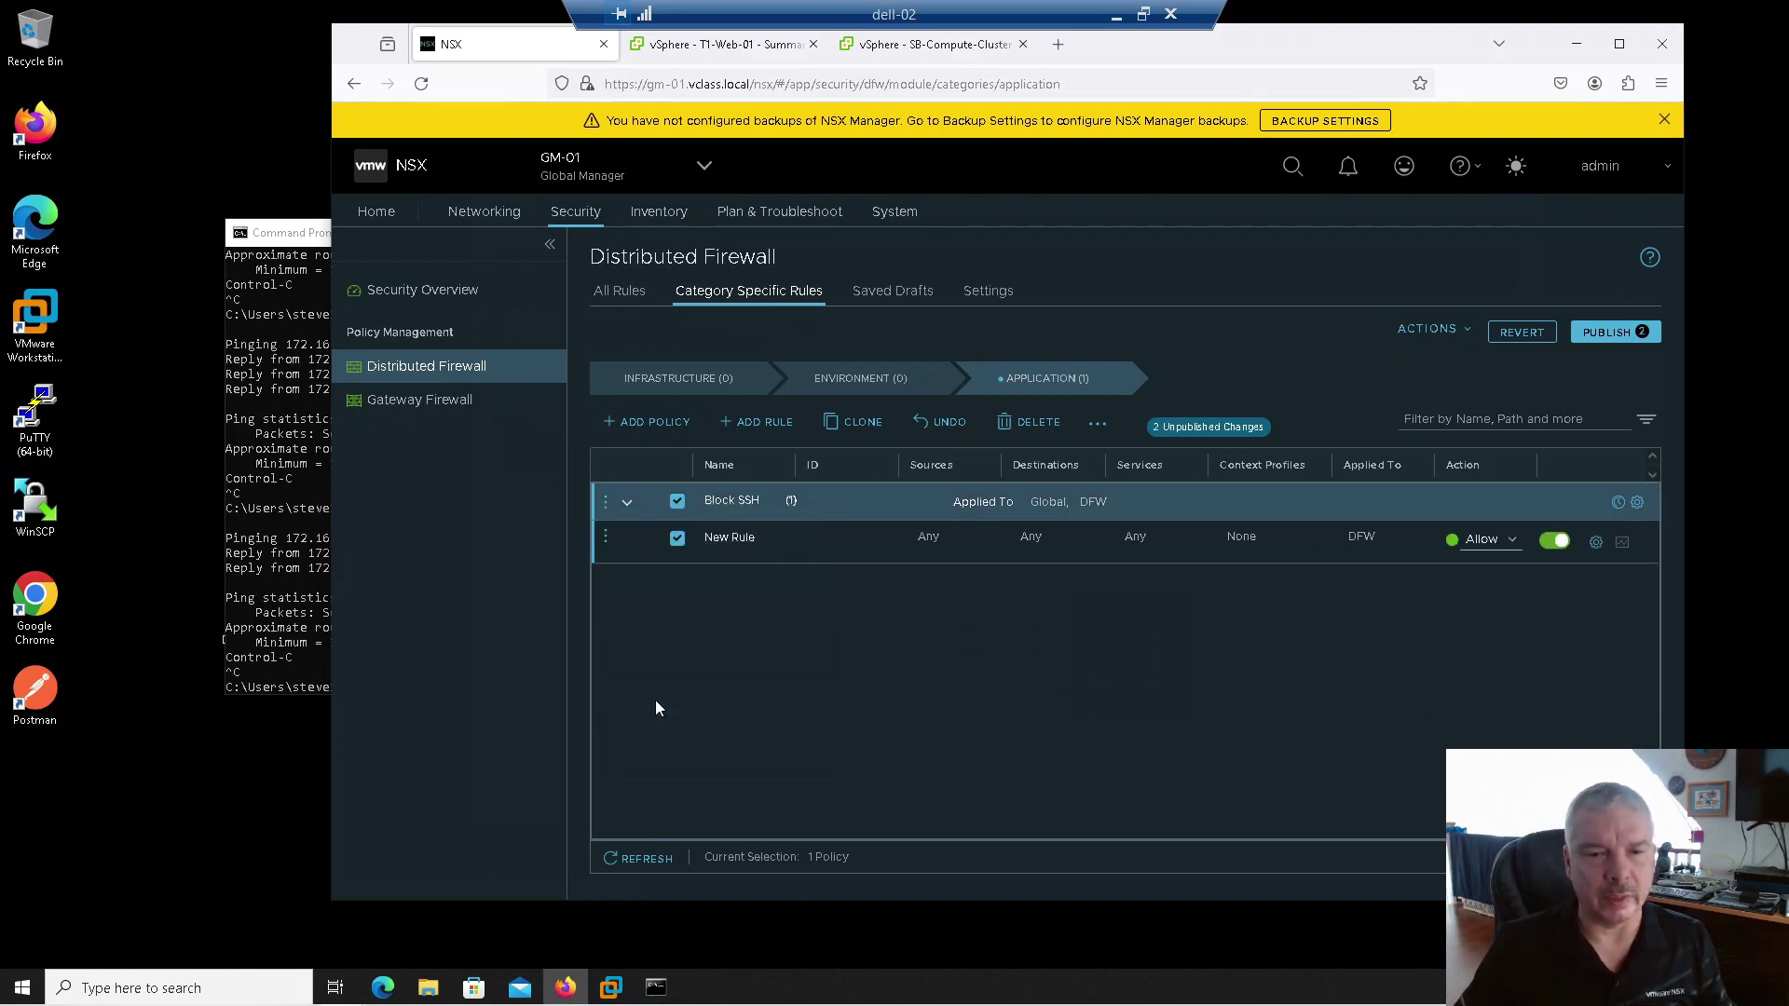
pyautogui.click(730, 540)
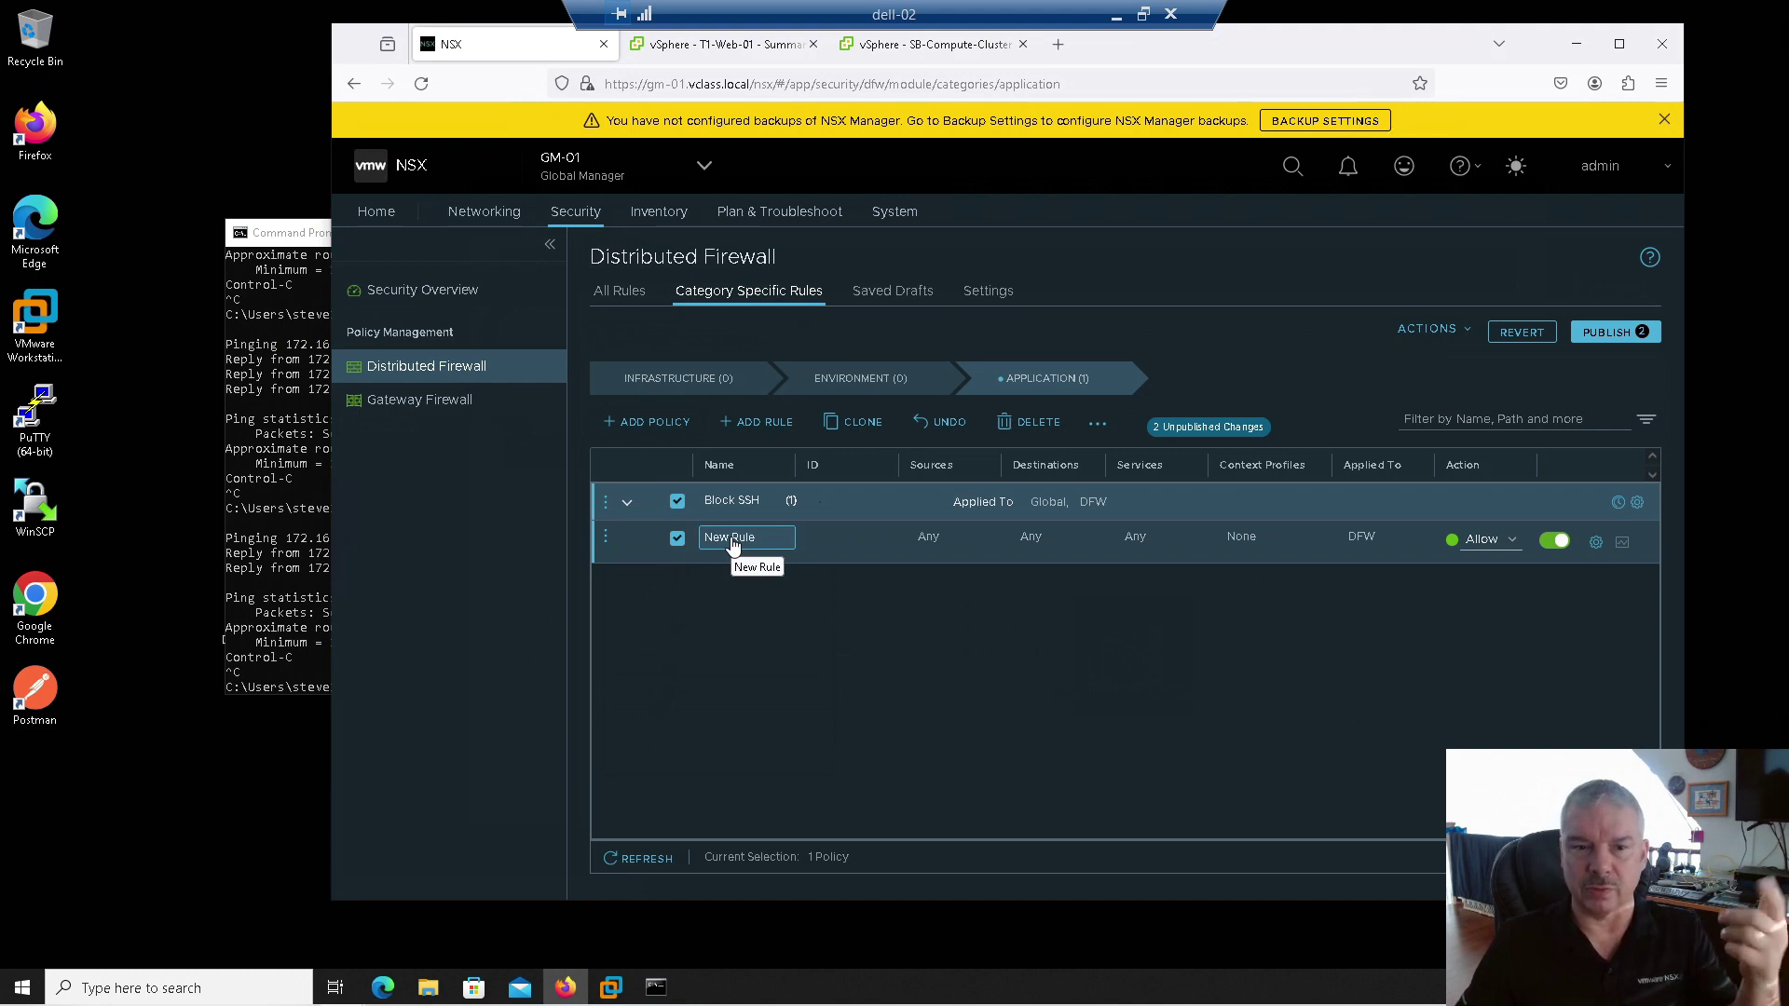
pyautogui.hotkey('ctrl', 'a')
pyautogui.write('Block ssh to DB')
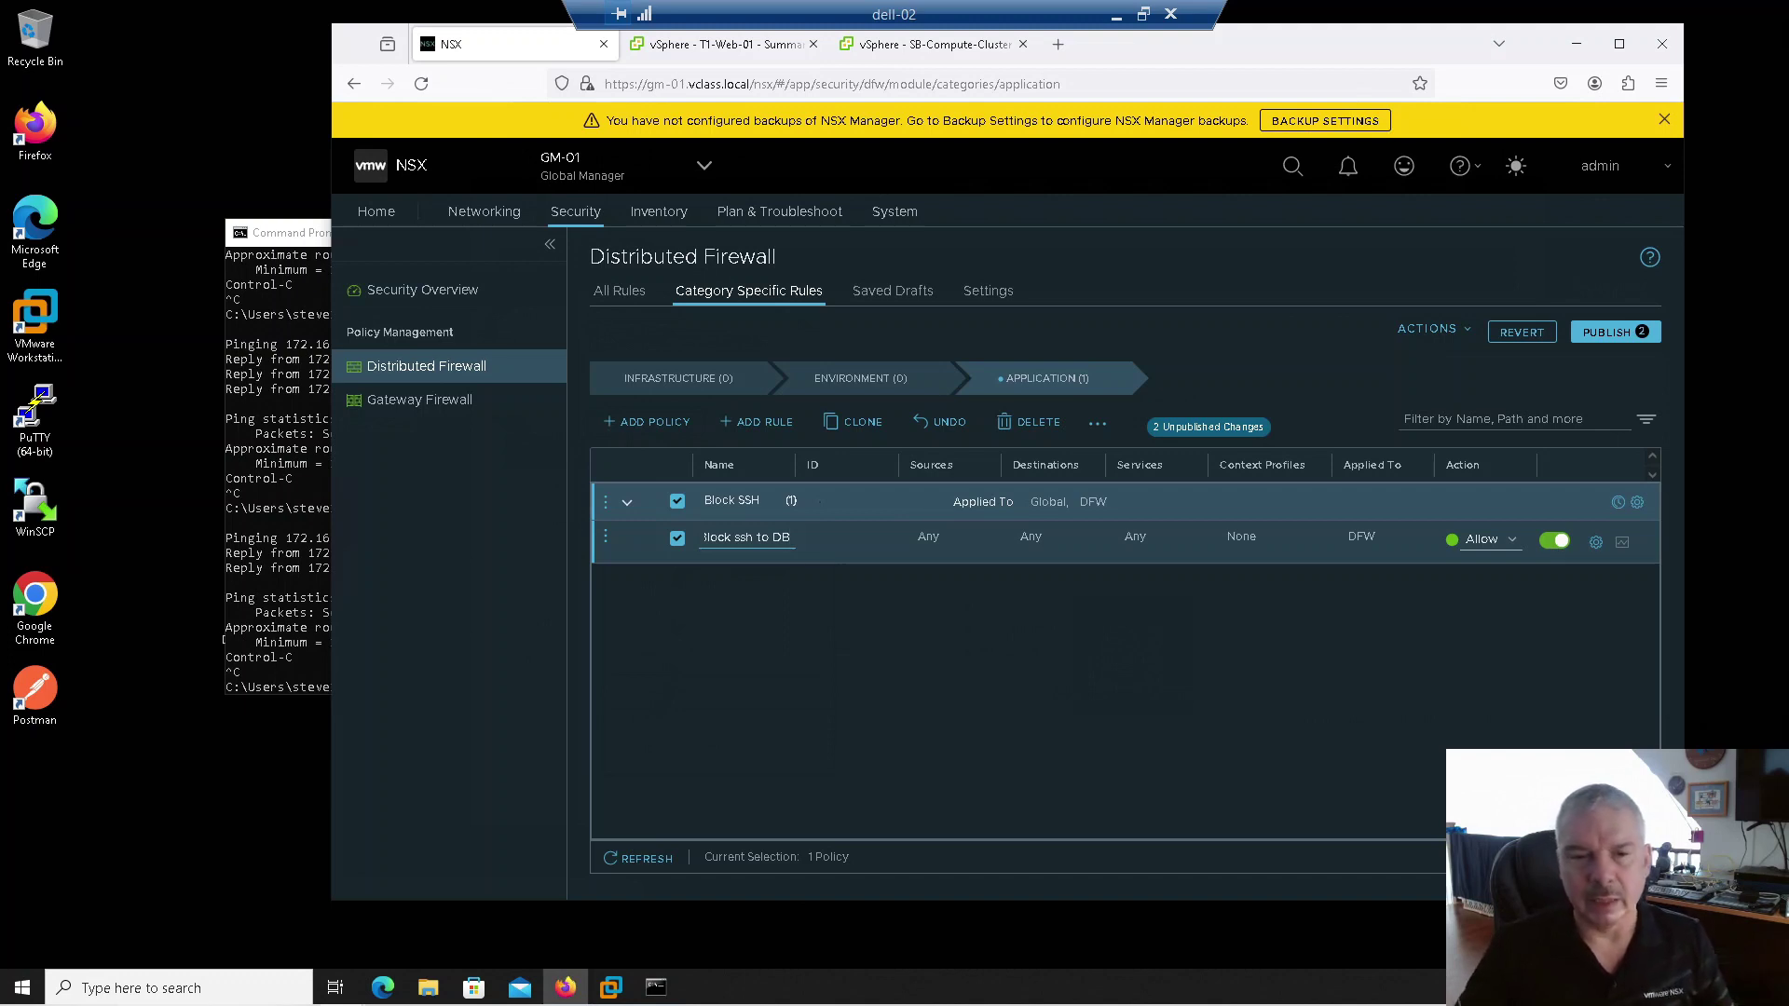
# Set the rule's source to the Web-Servers group and its destination to the DB-Servers group
pyautogui.click(983, 548)
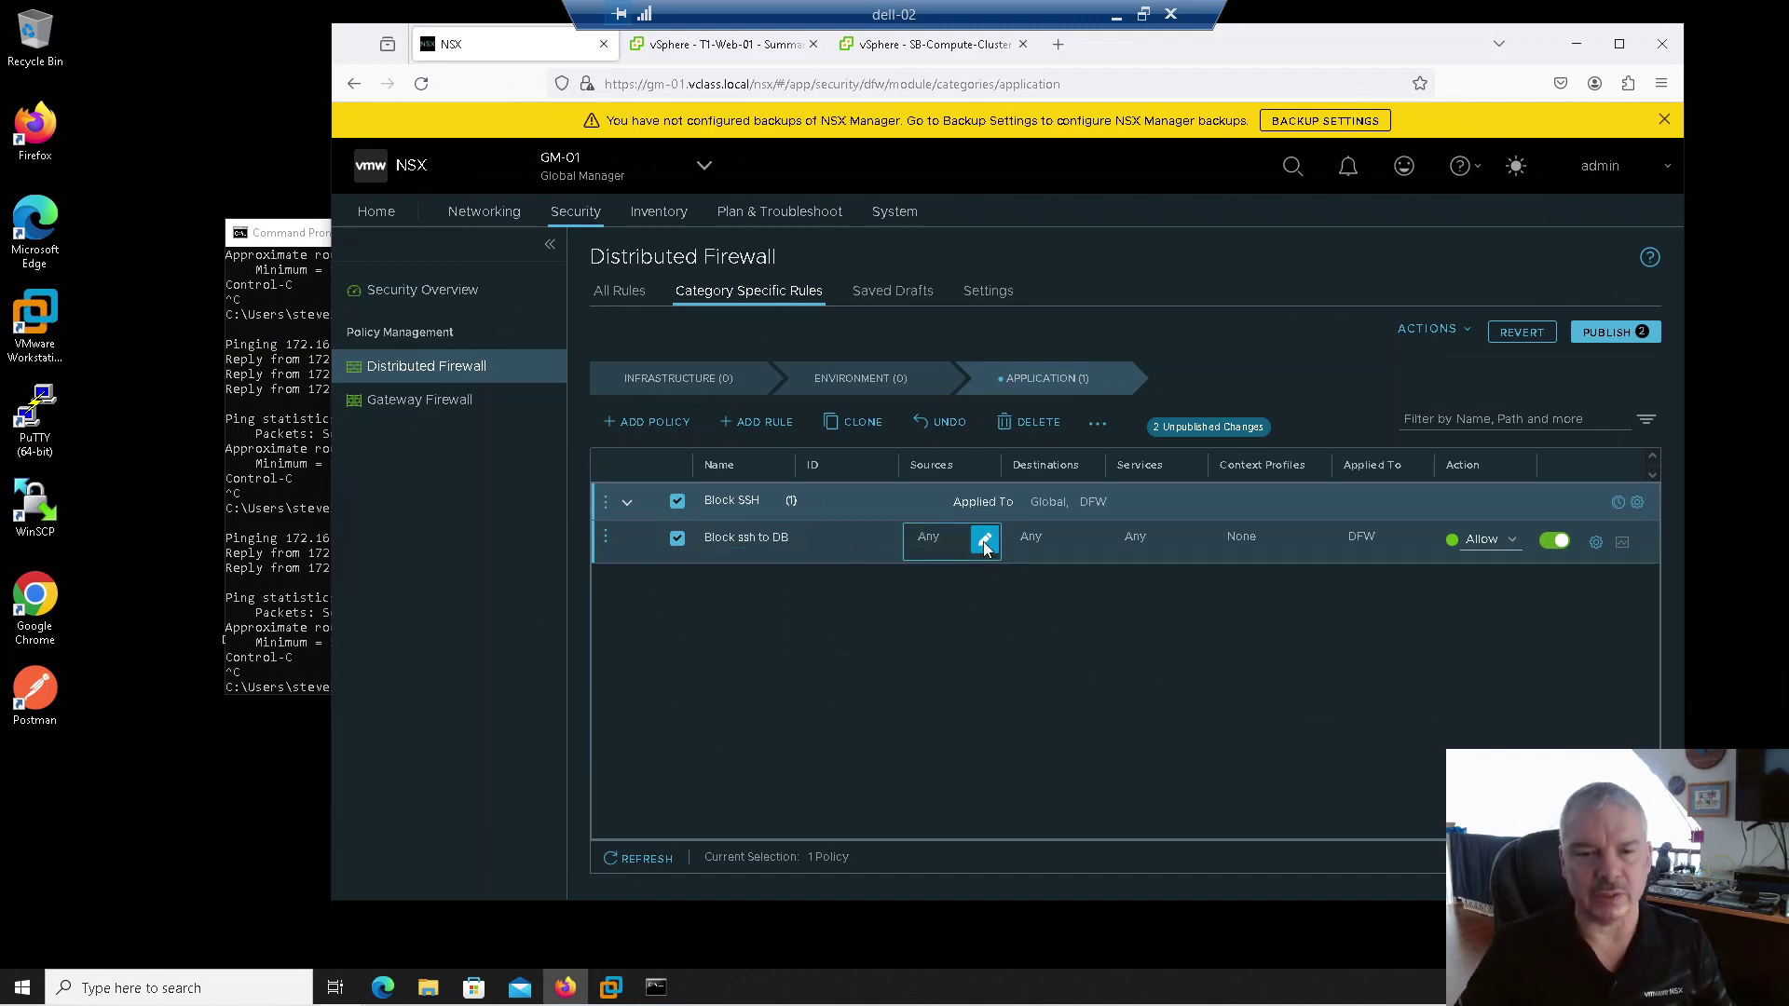
pyautogui.click(982, 545)
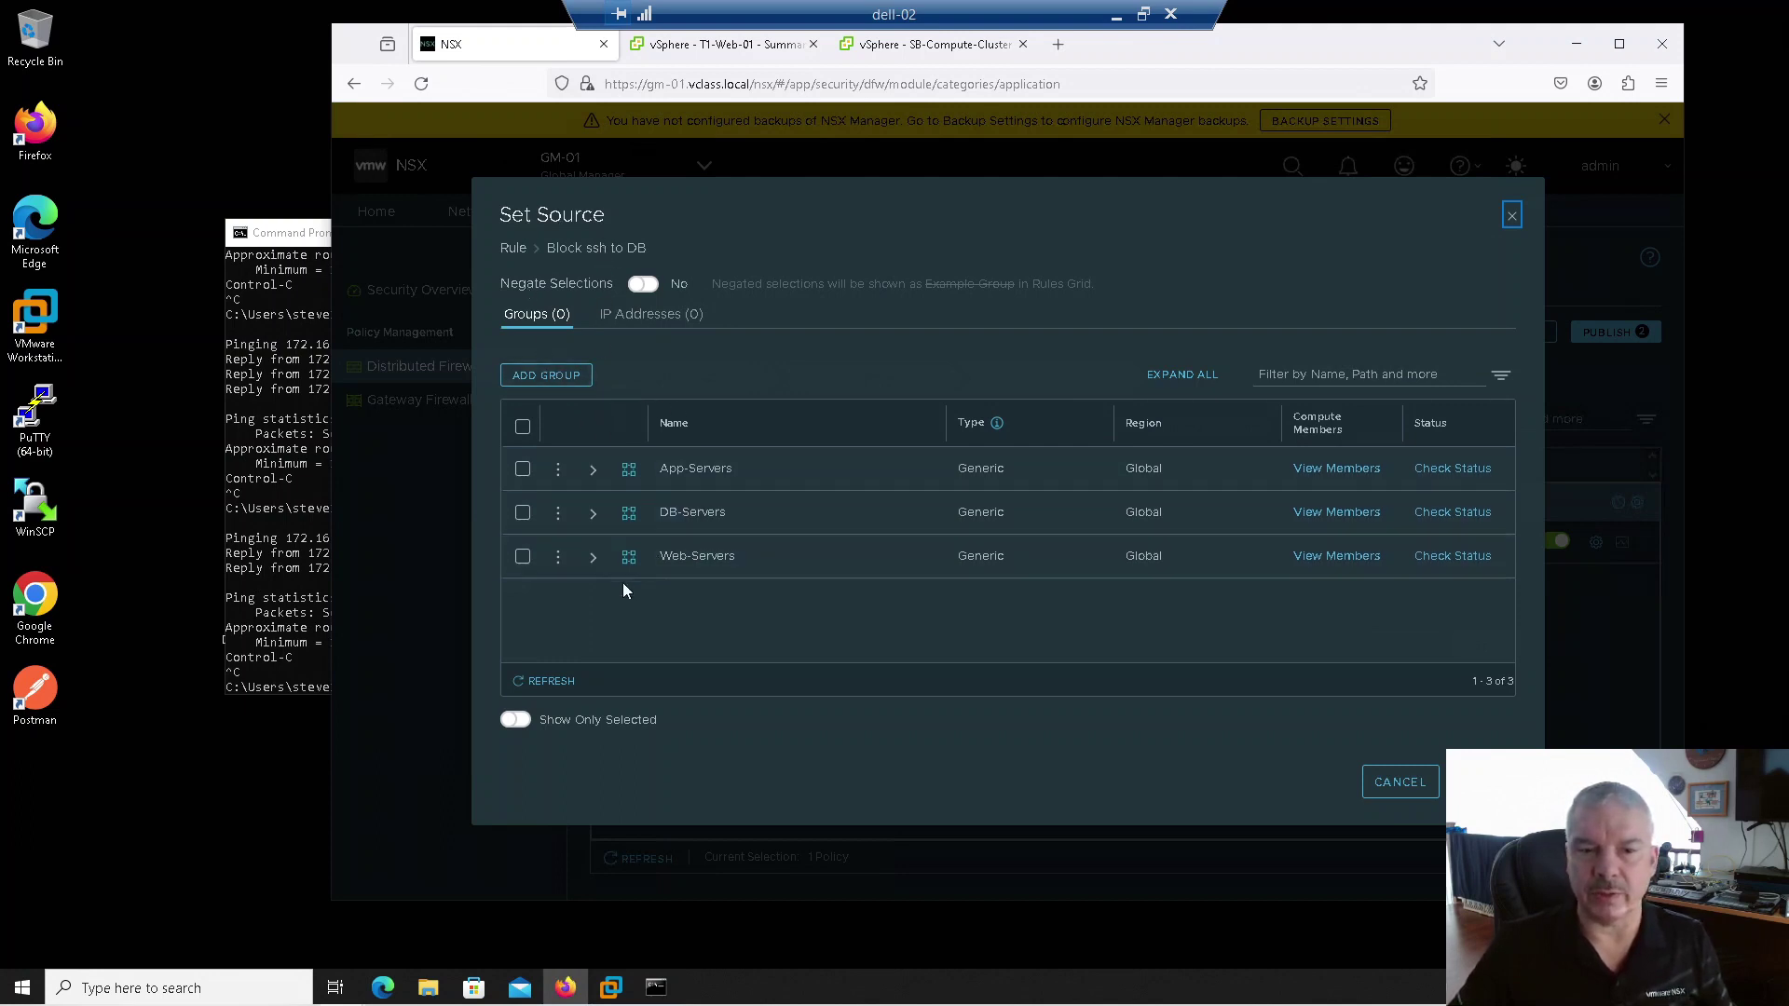
pyautogui.click(522, 558)
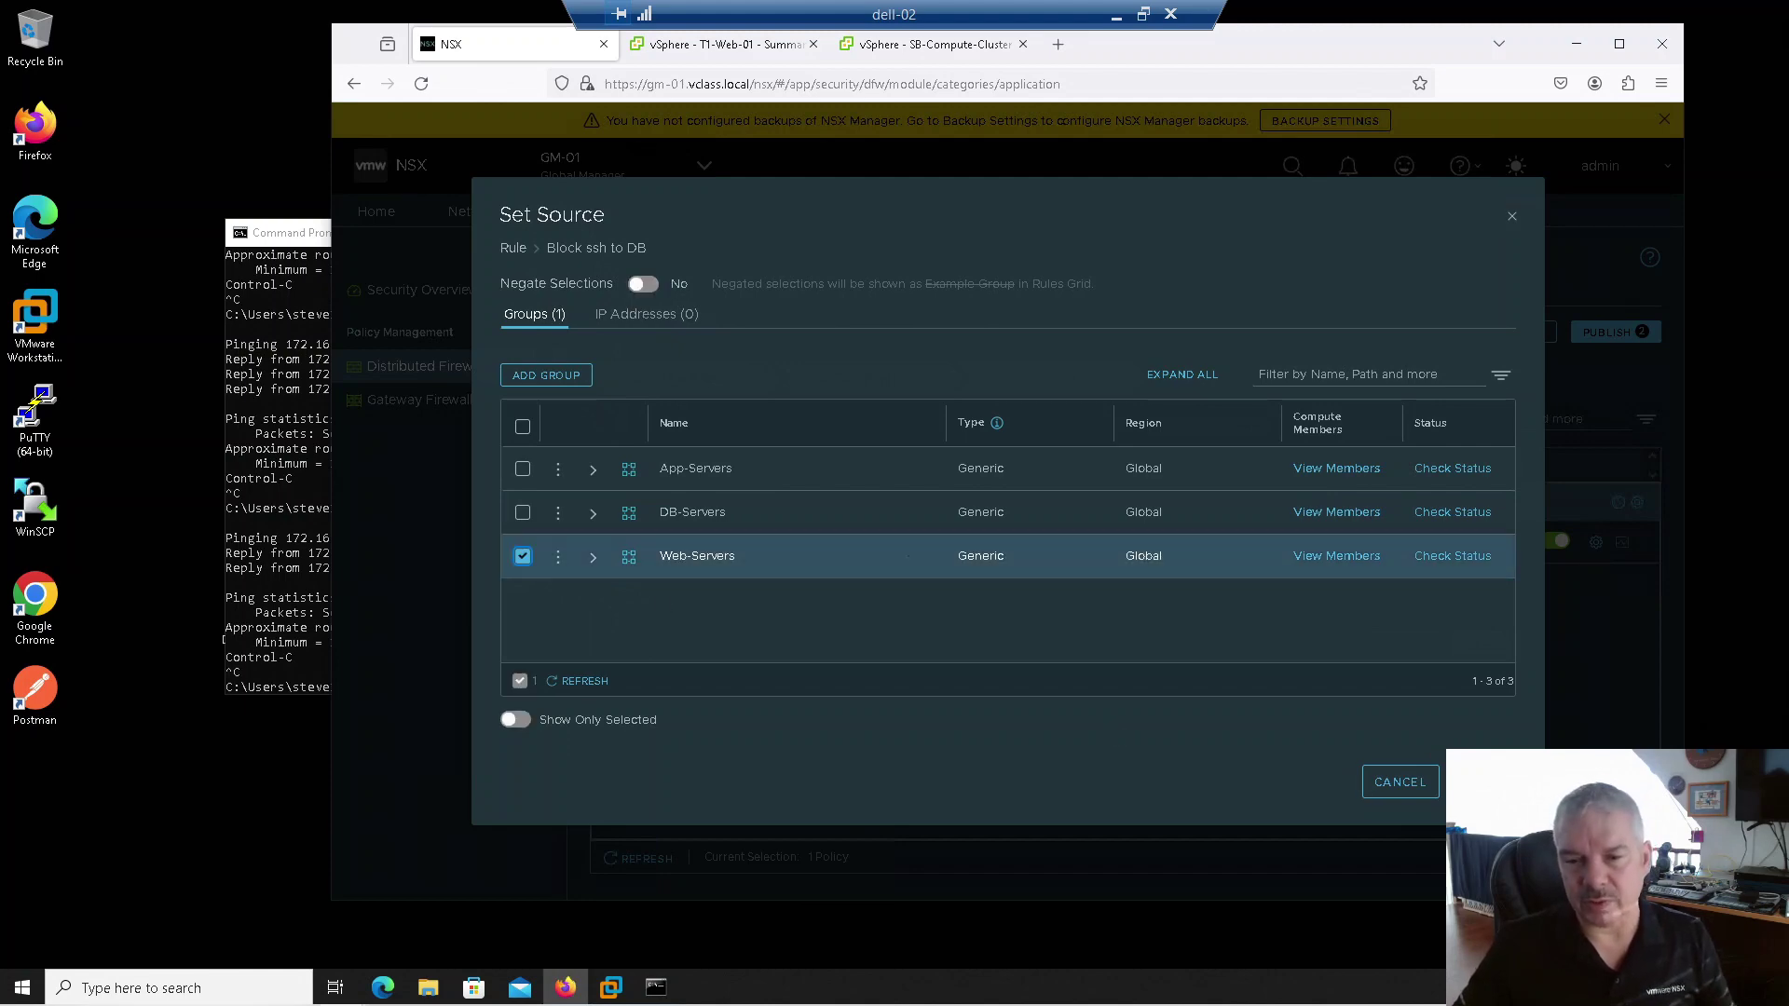
pyautogui.click(1486, 782)
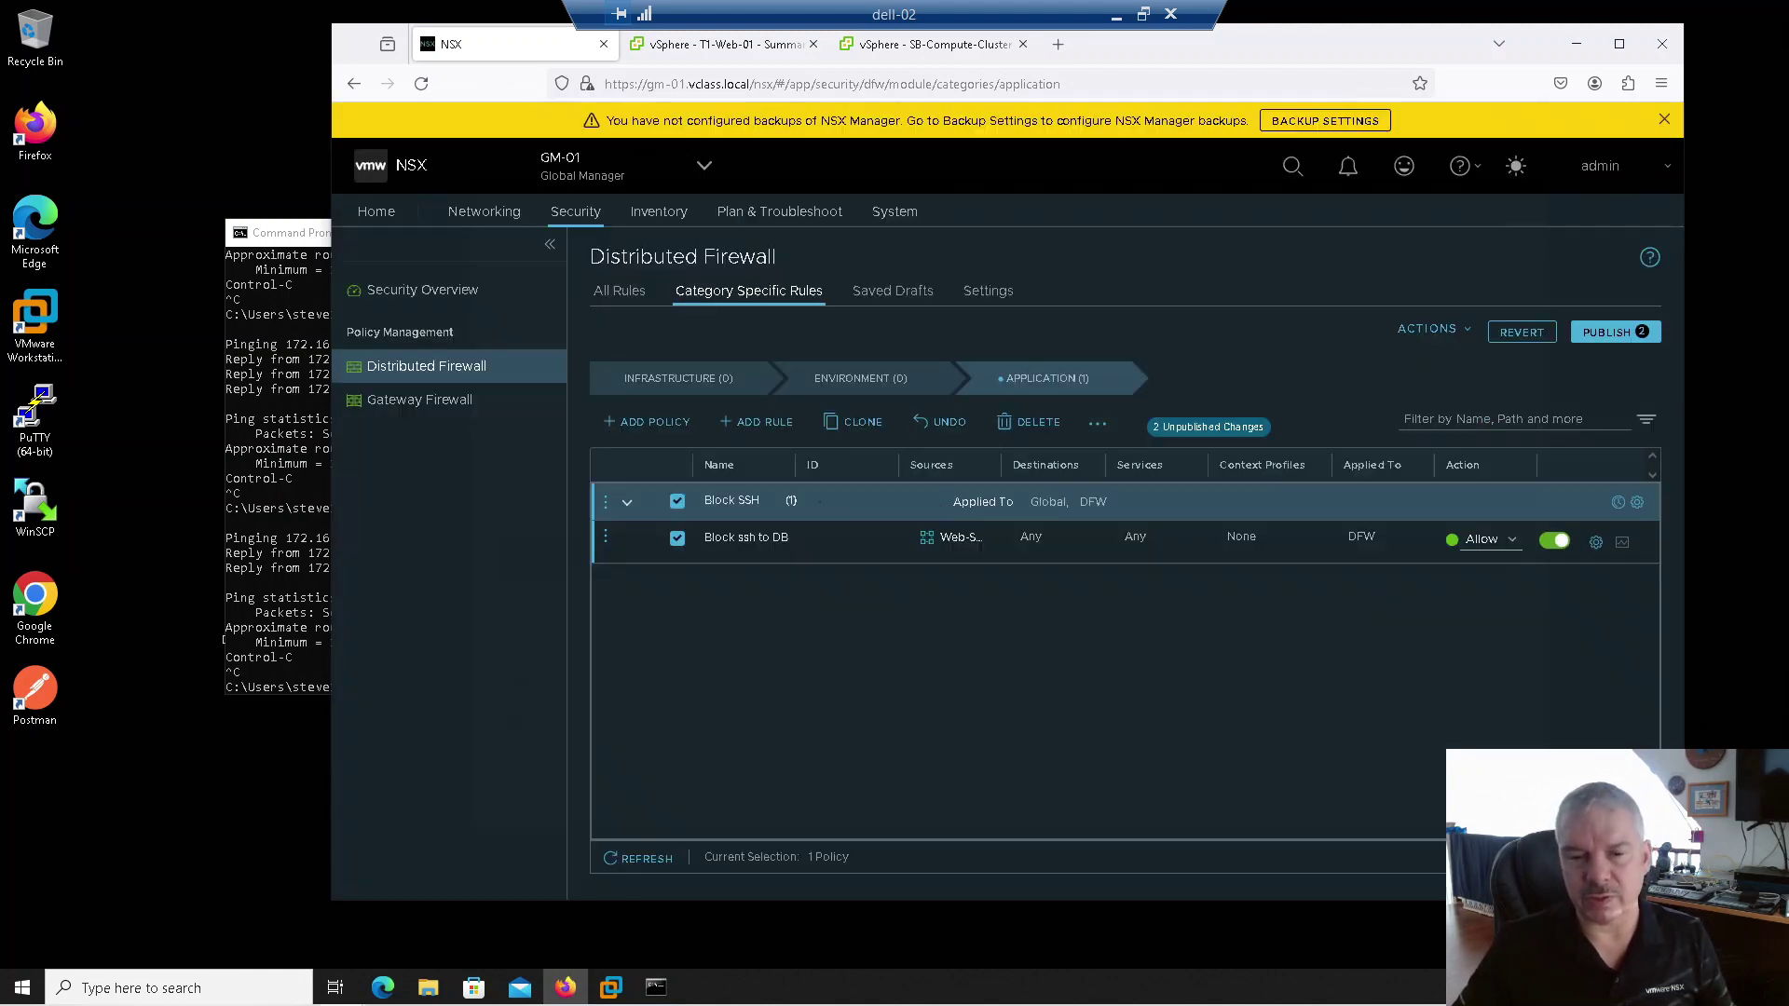
pyautogui.click(1087, 531)
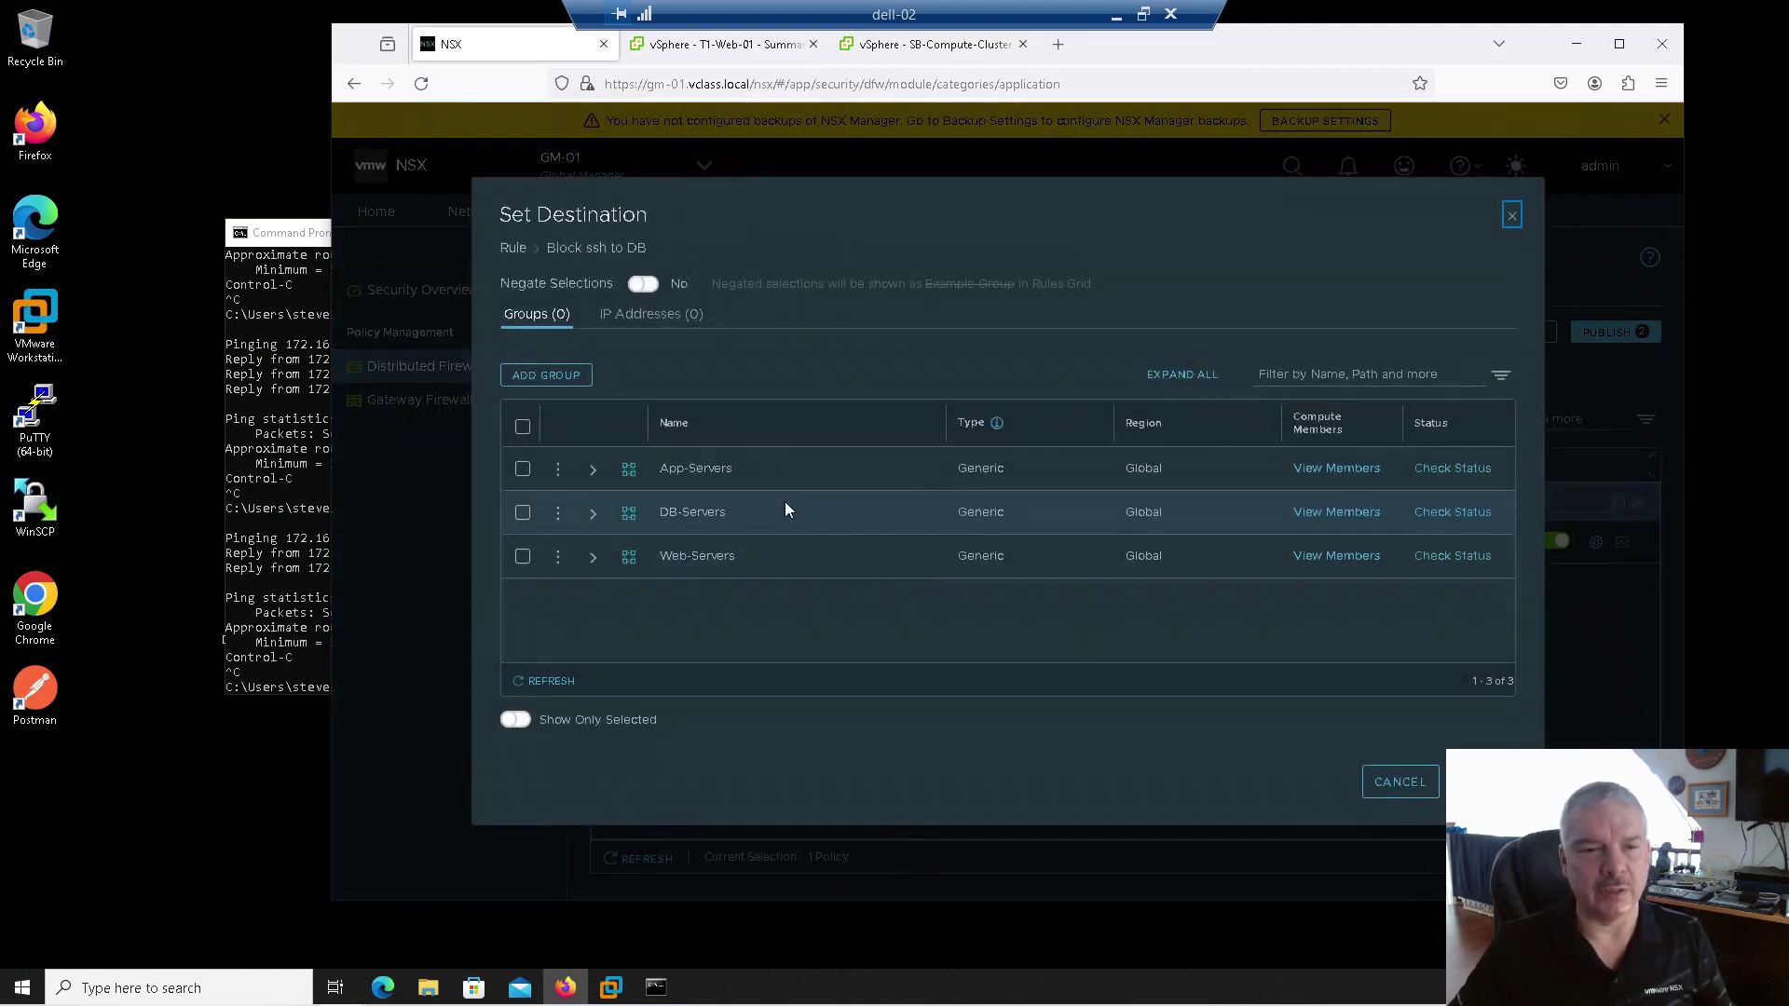
pyautogui.click(523, 513)
pyautogui.click(1486, 781)
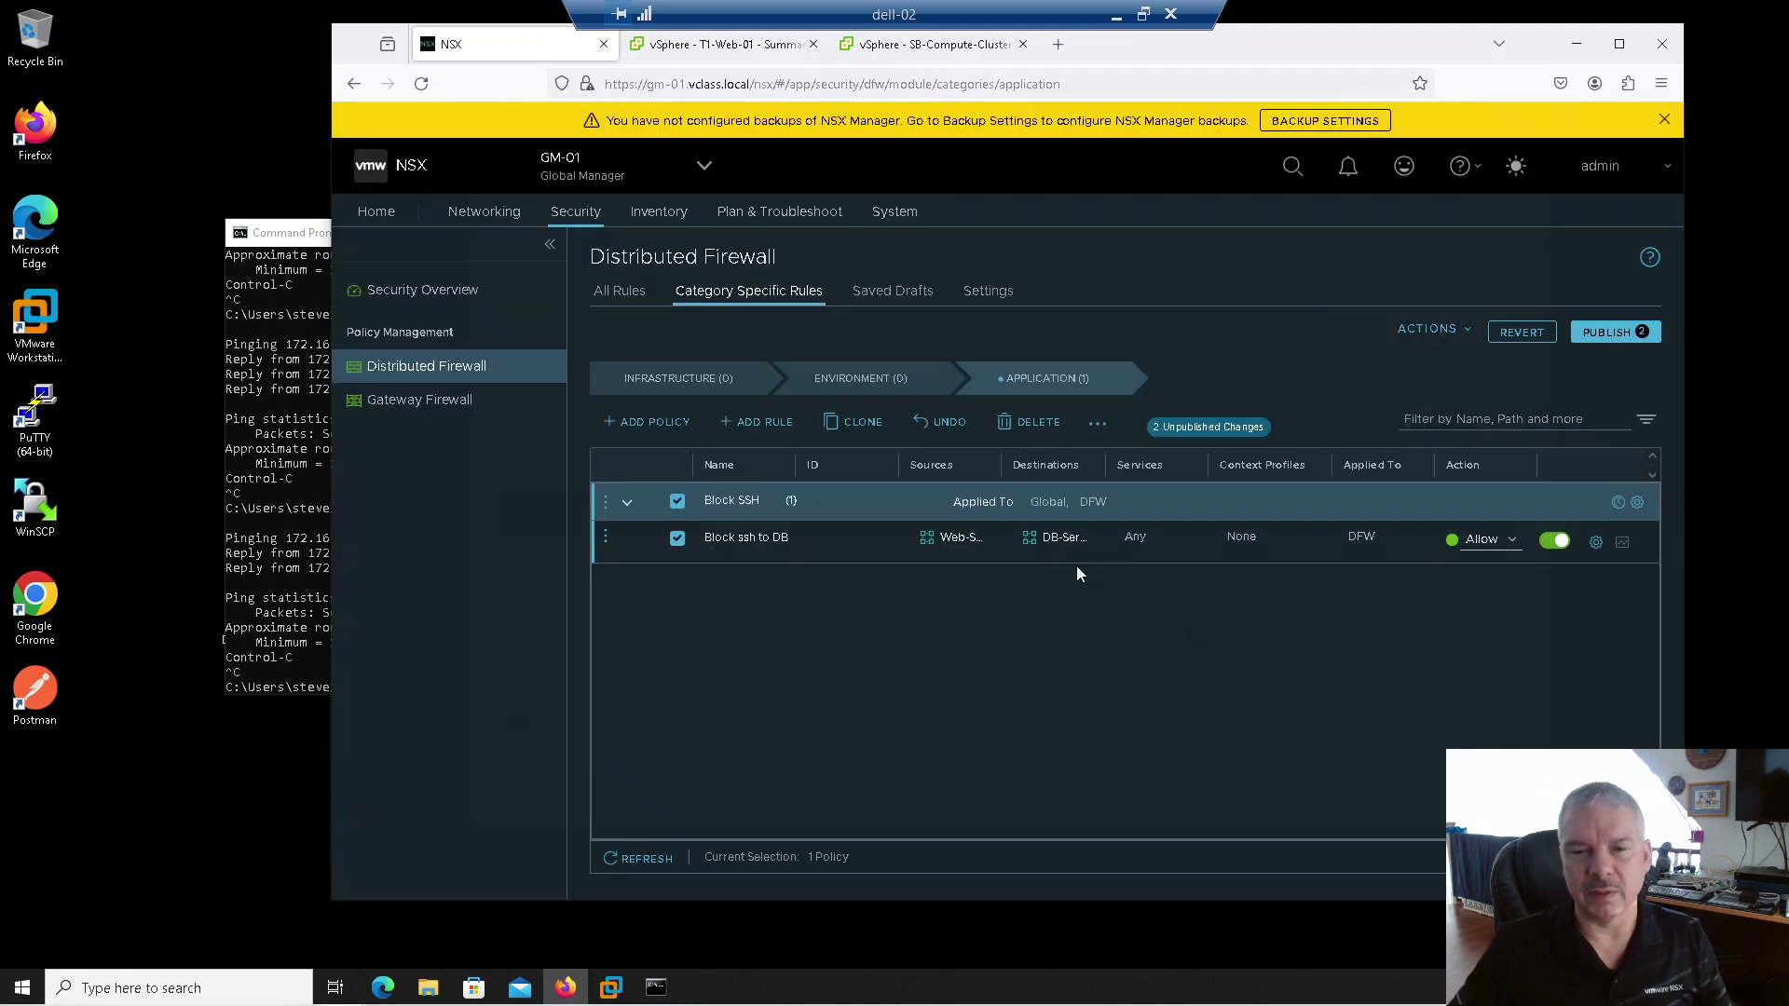
# Filter the services for "ssh" and assign the SSH service to the rule
pyautogui.click(1189, 541)
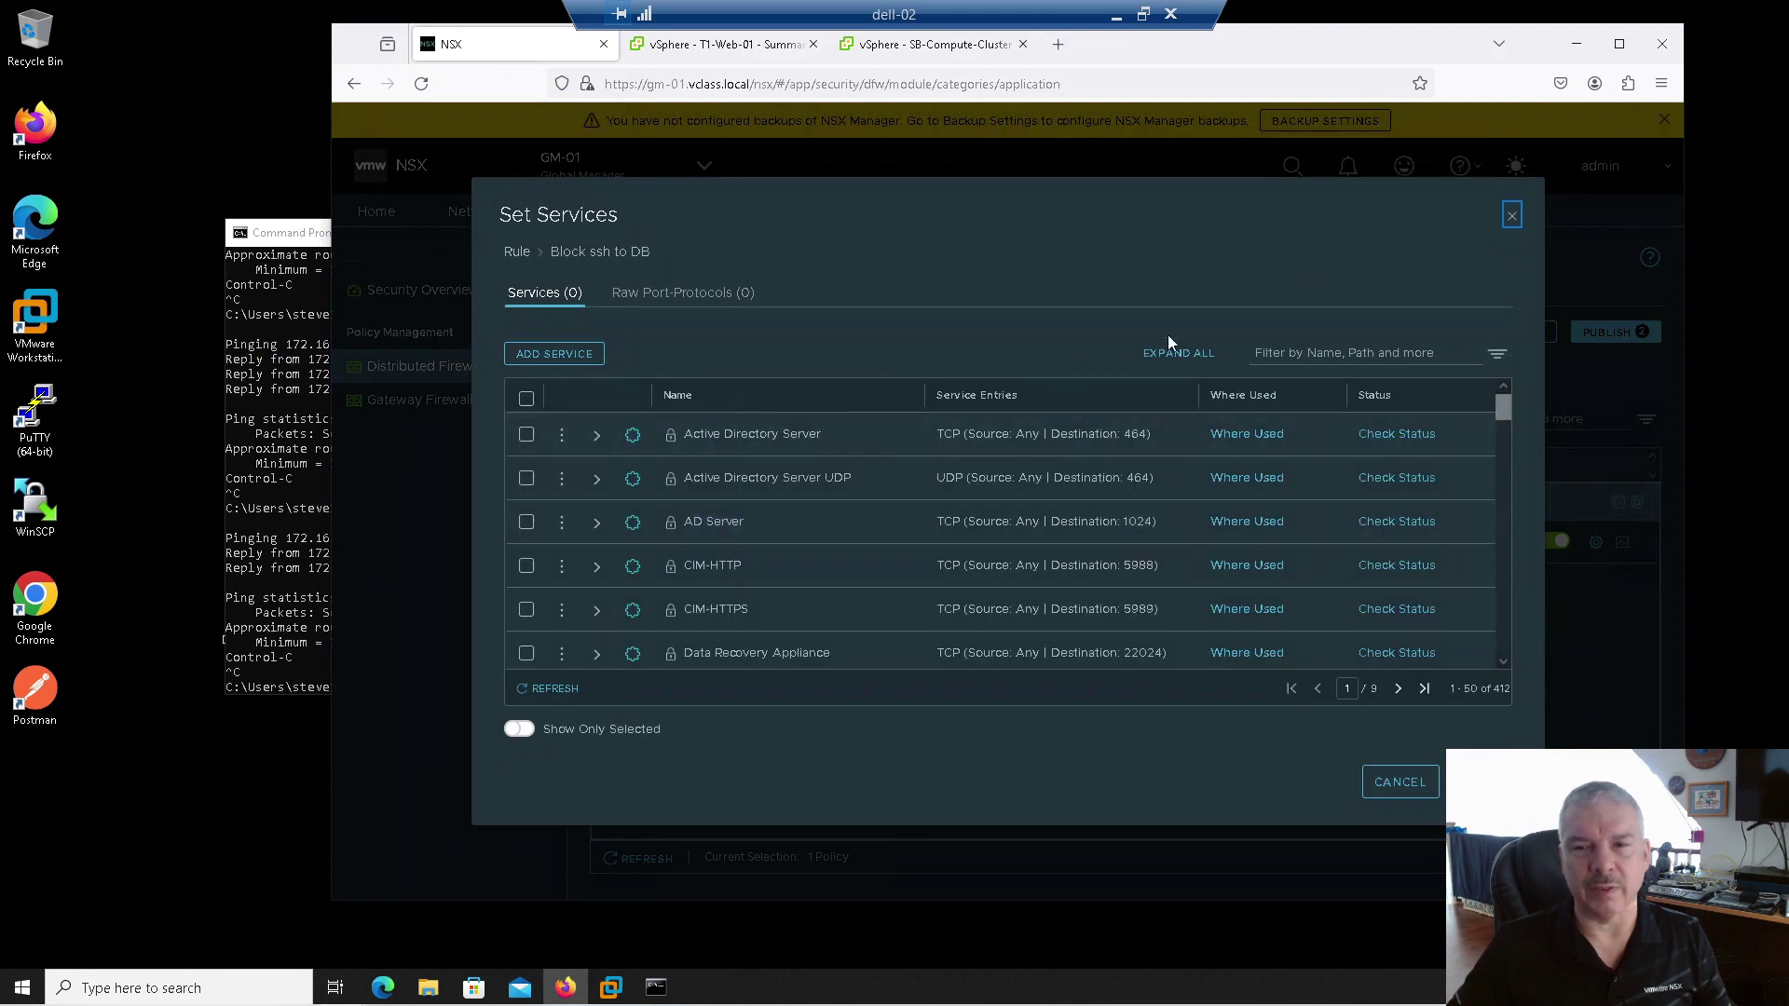
pyautogui.click(1259, 352)
pyautogui.write('ssh')
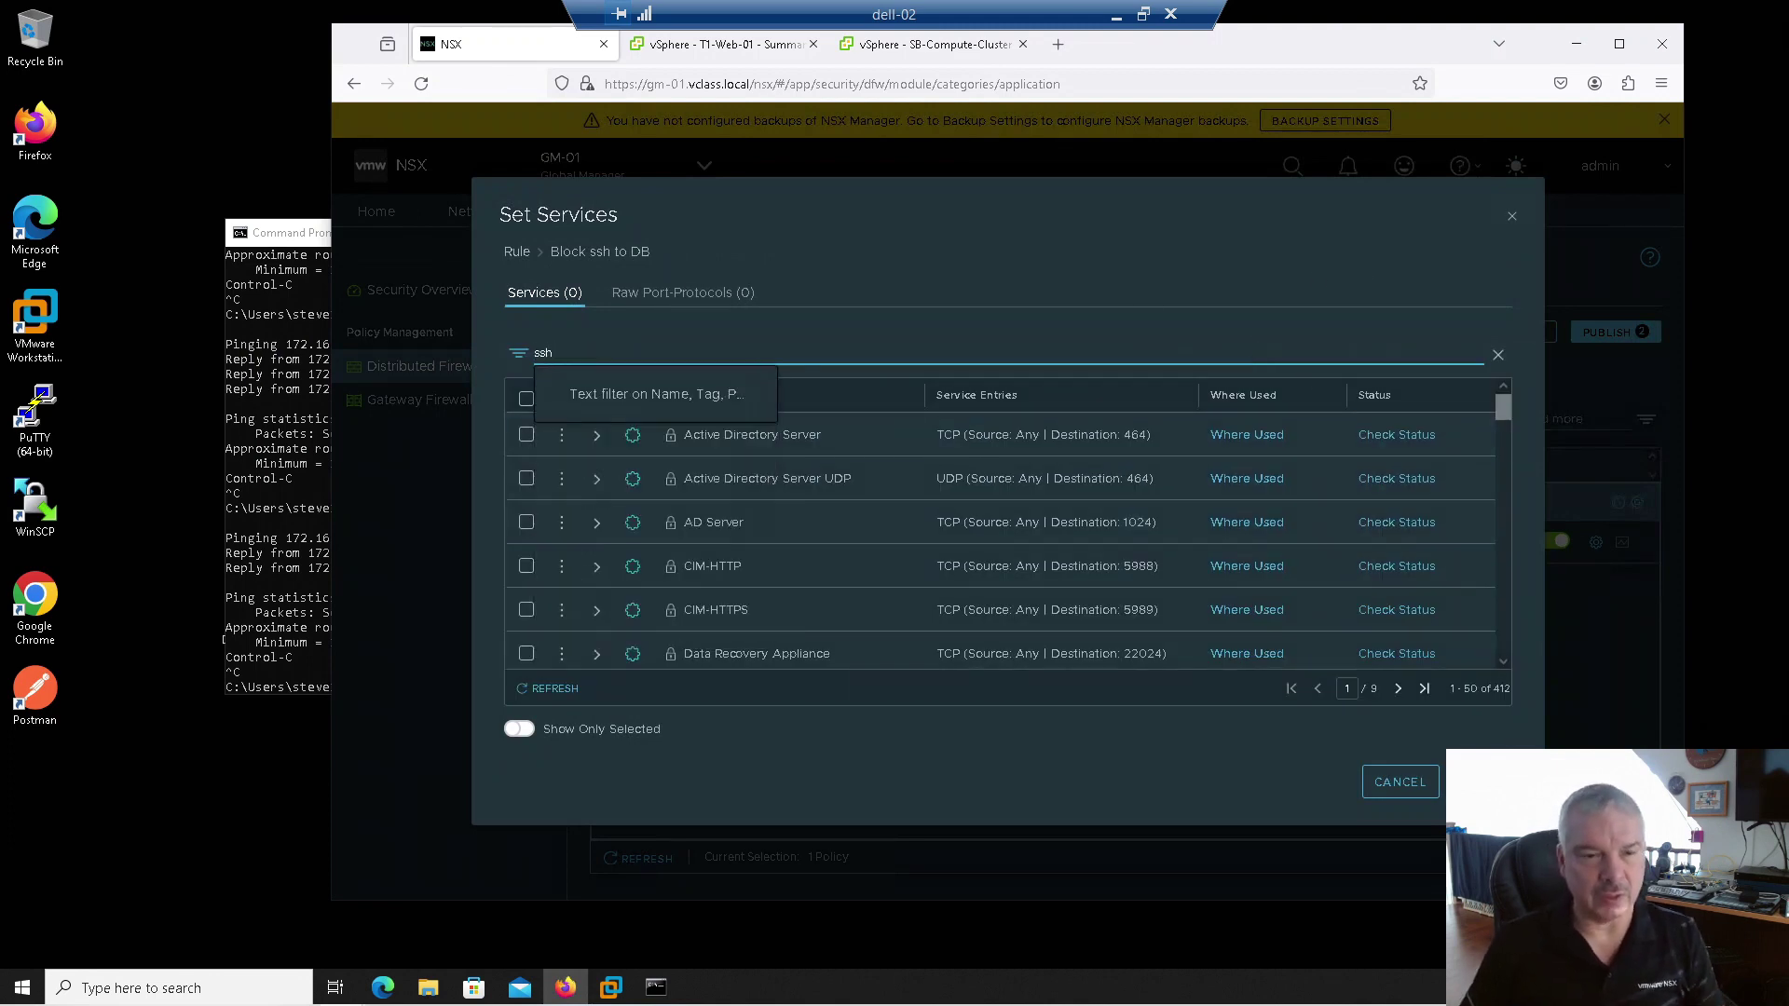
pyautogui.press('Return')
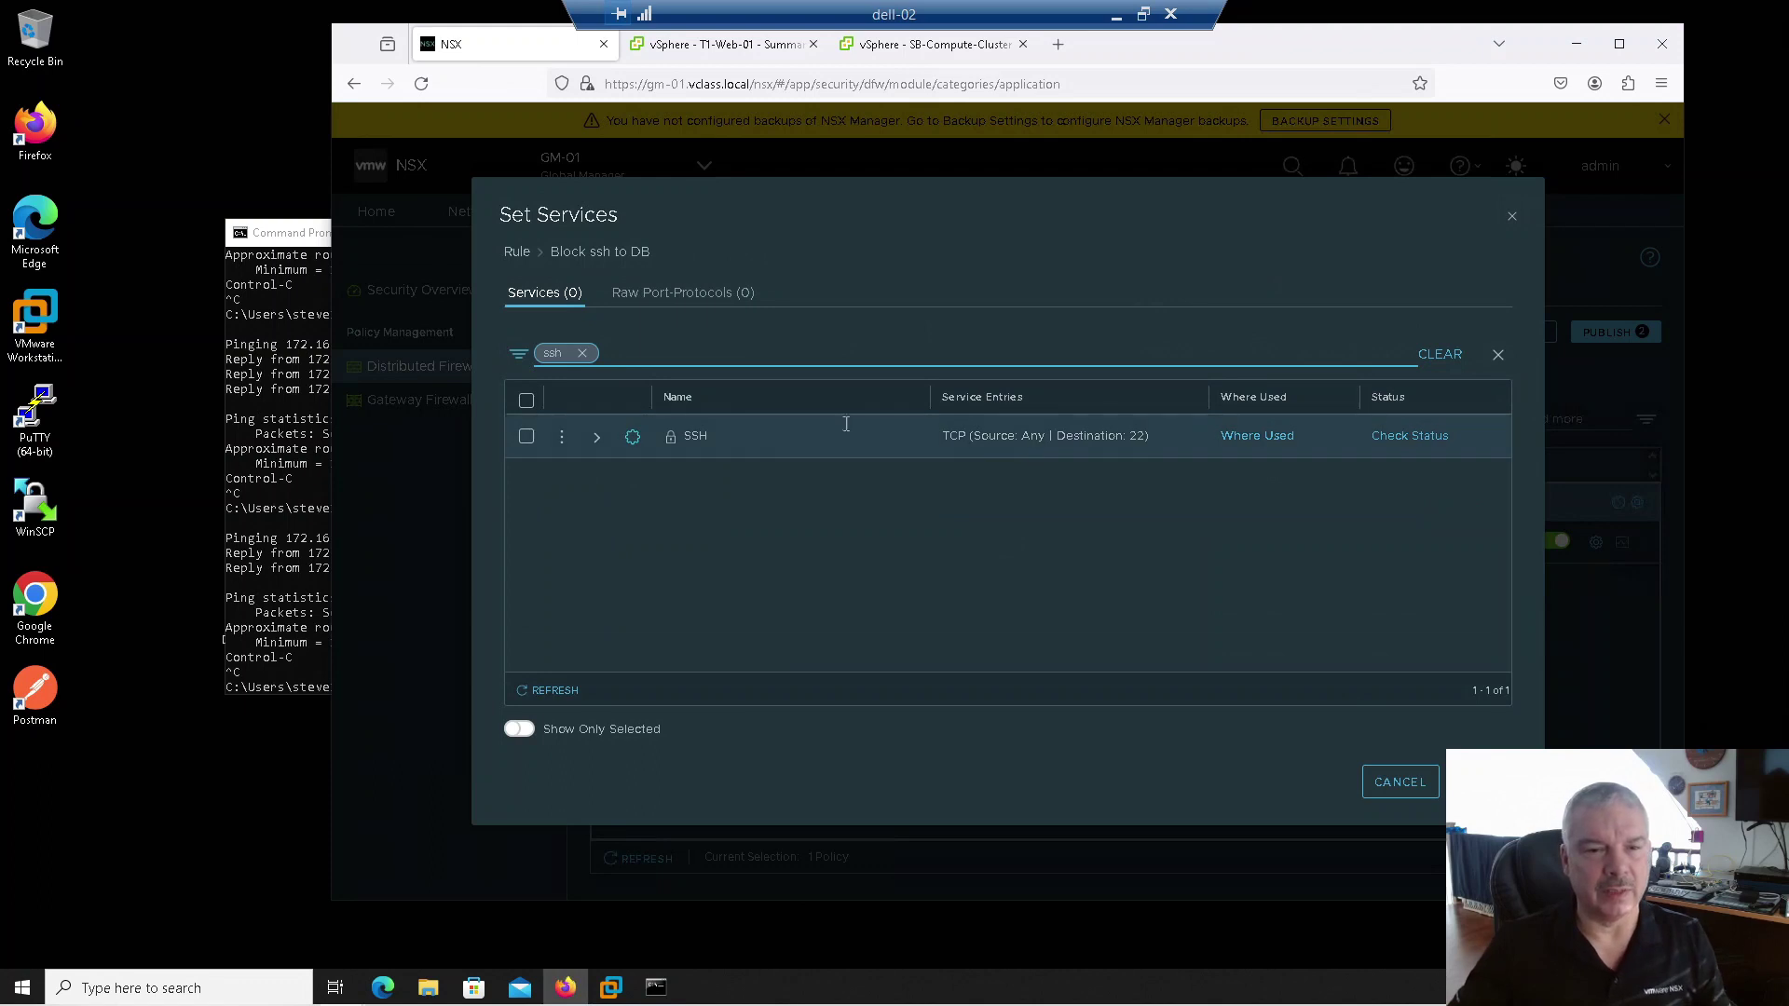
pyautogui.click(527, 440)
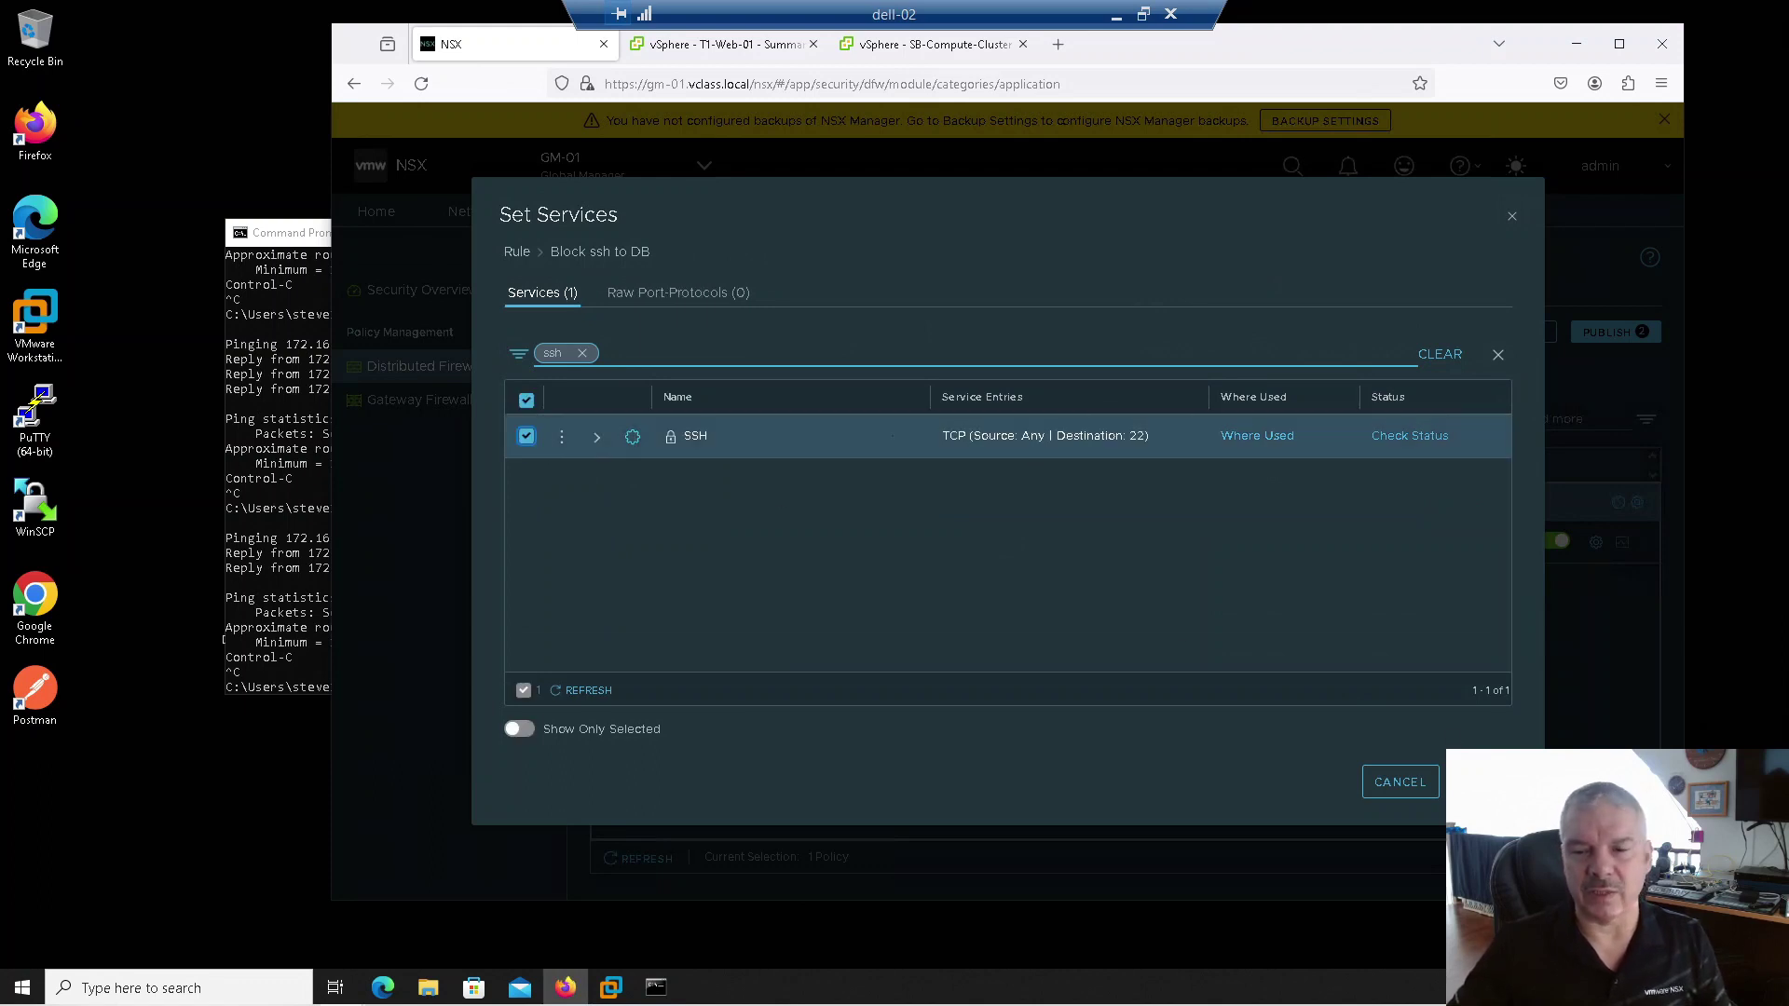
pyautogui.click(1488, 781)
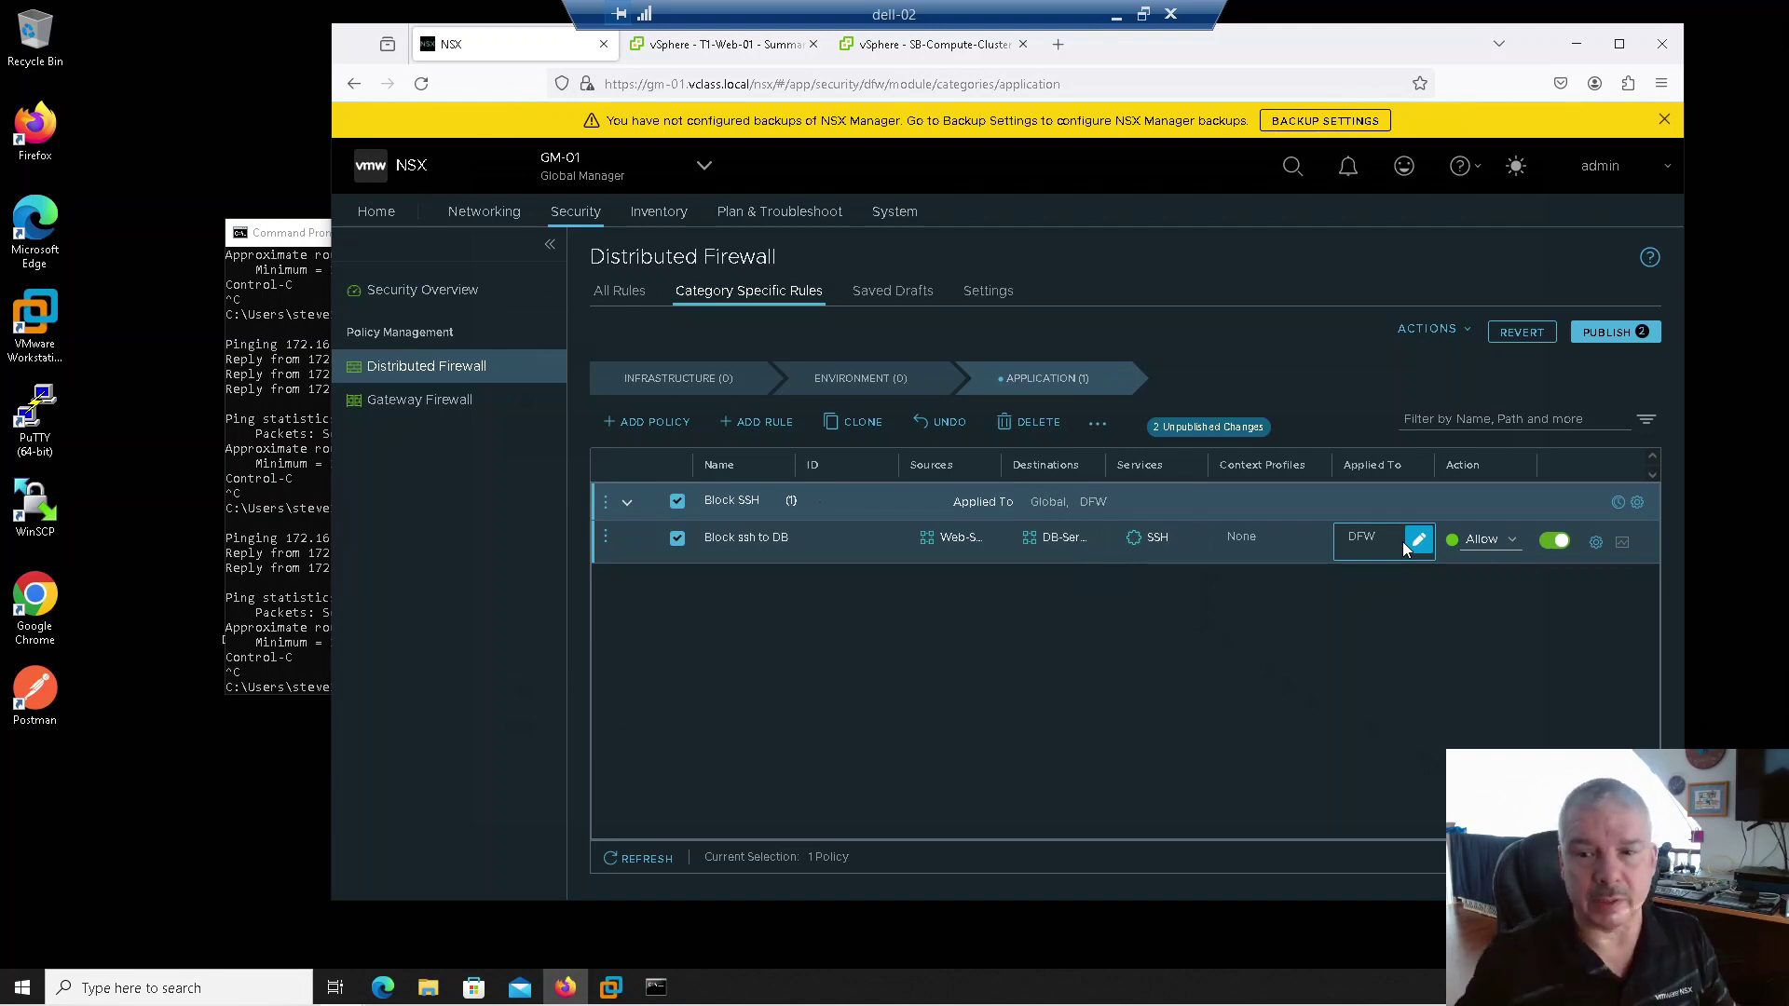
# Apply the rule to the DB-Servers and Web-Servers groups instead of the DFW, and set its action to Reject
pyautogui.click(1412, 542)
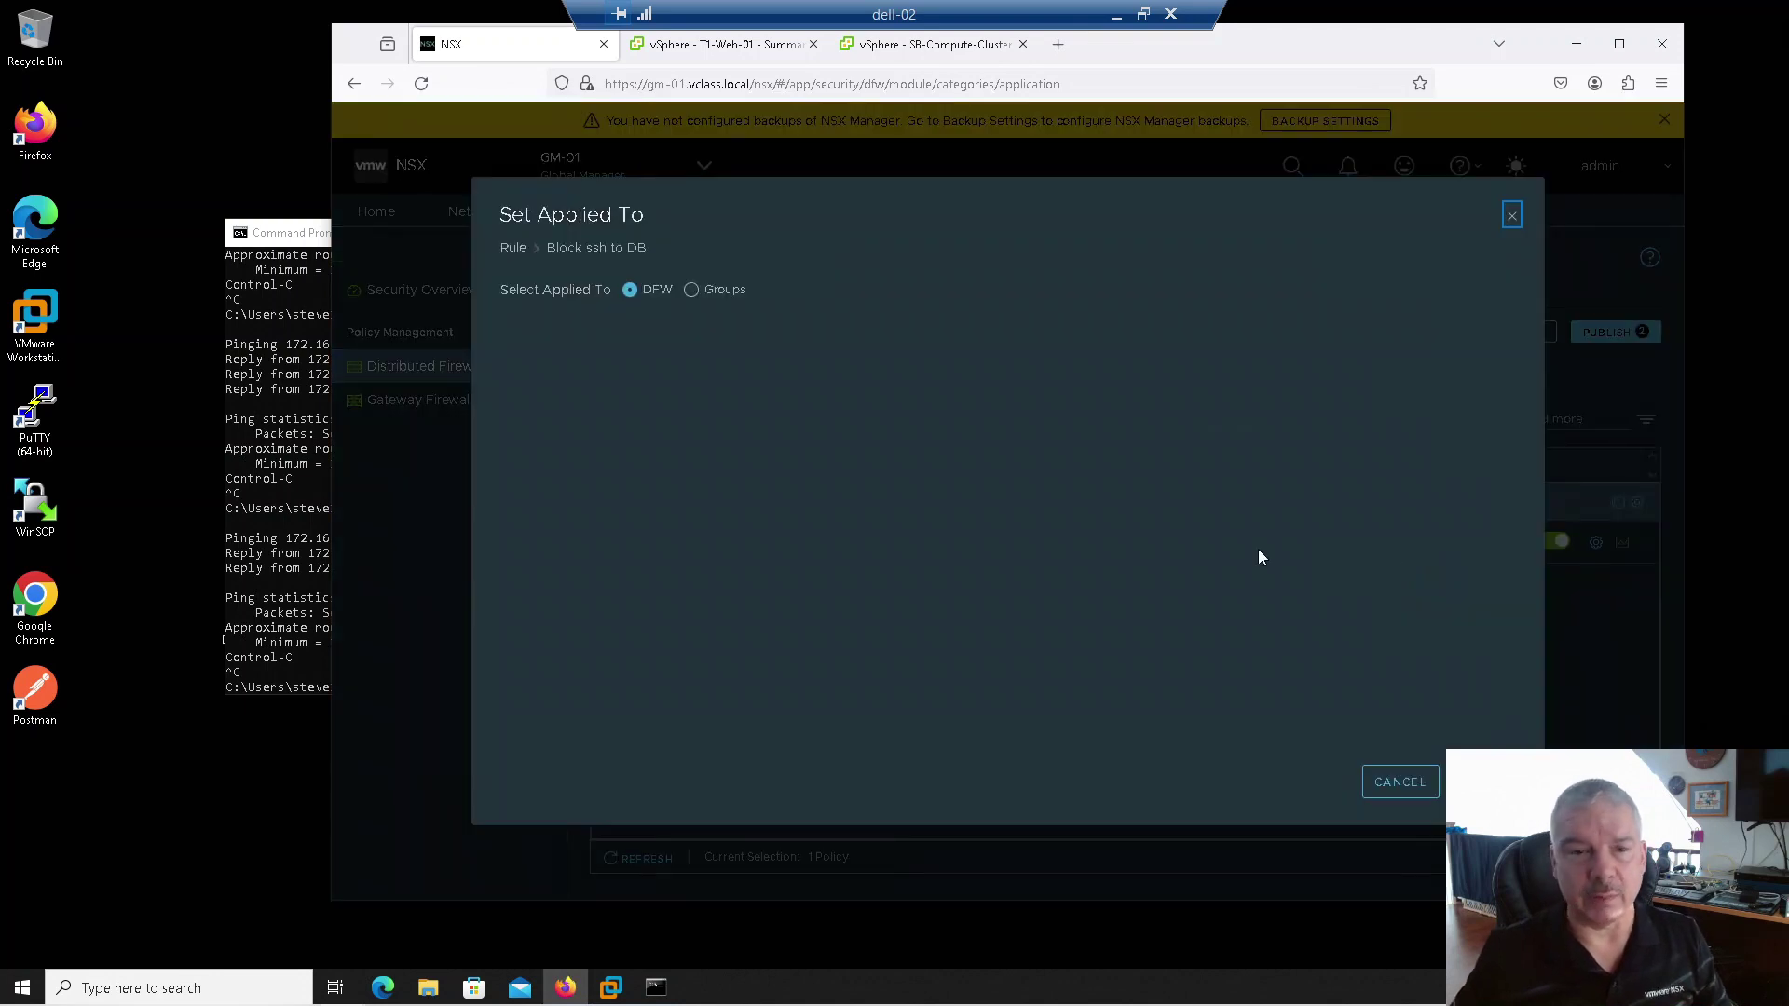
pyautogui.doubleClick(697, 292)
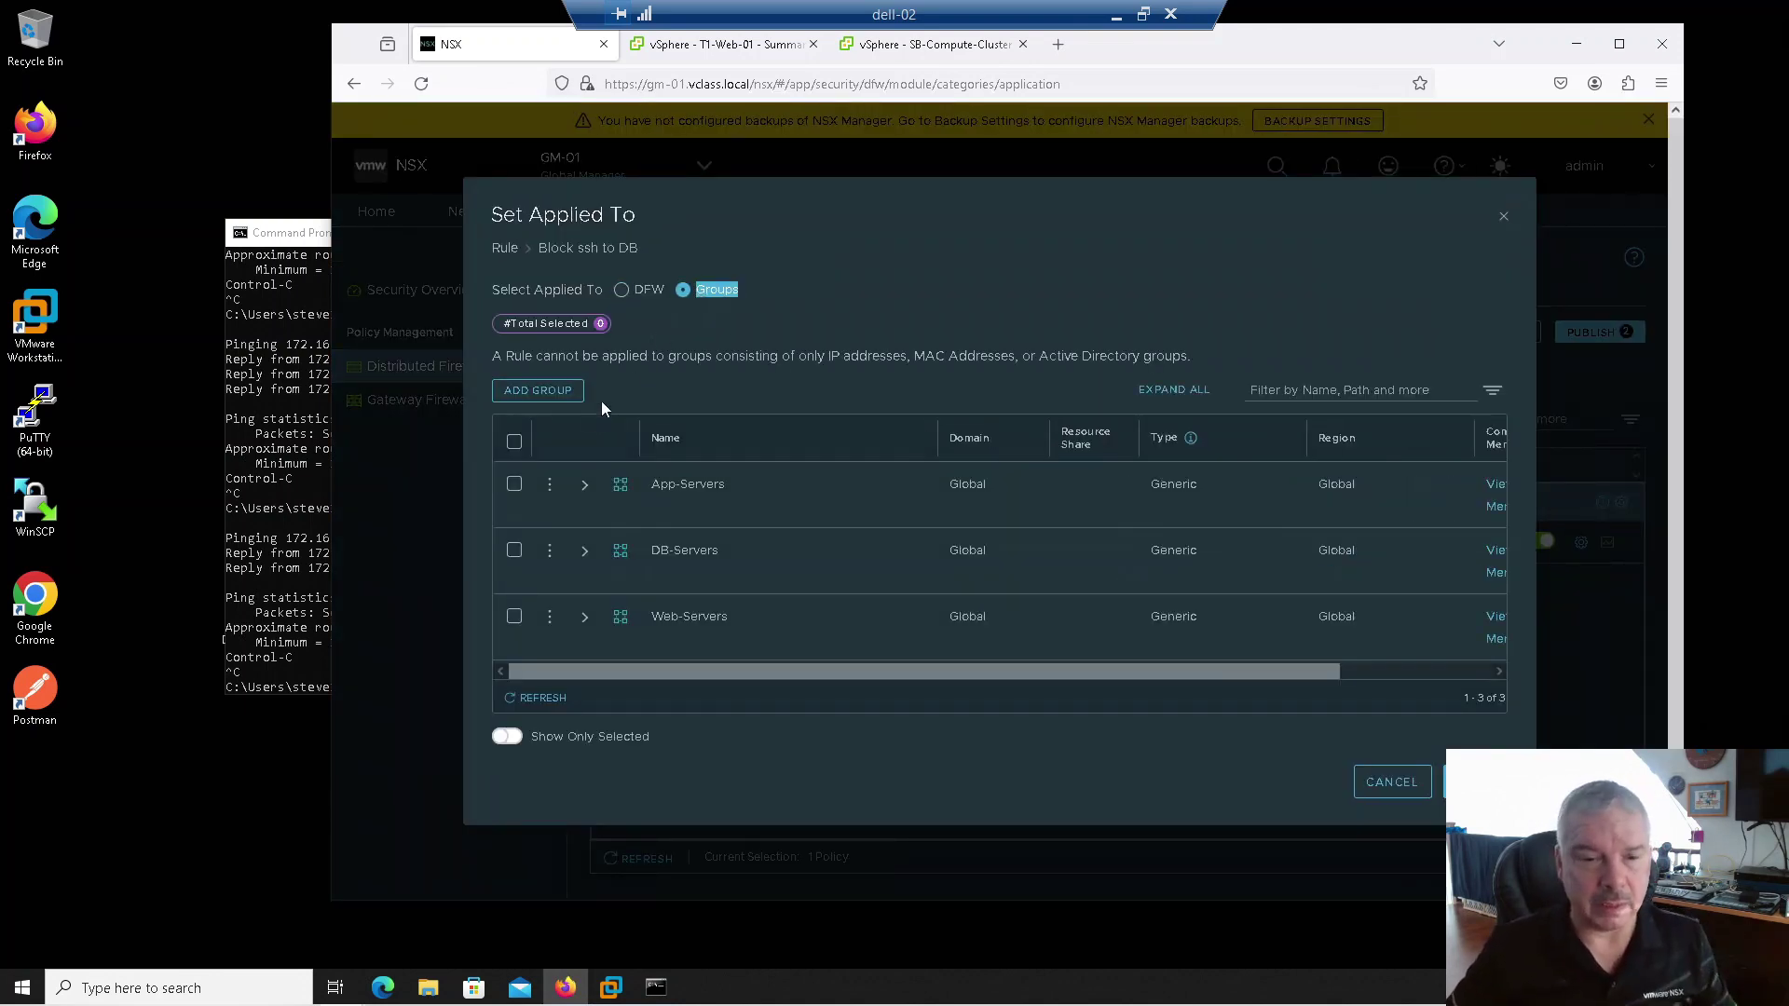
pyautogui.click(515, 552)
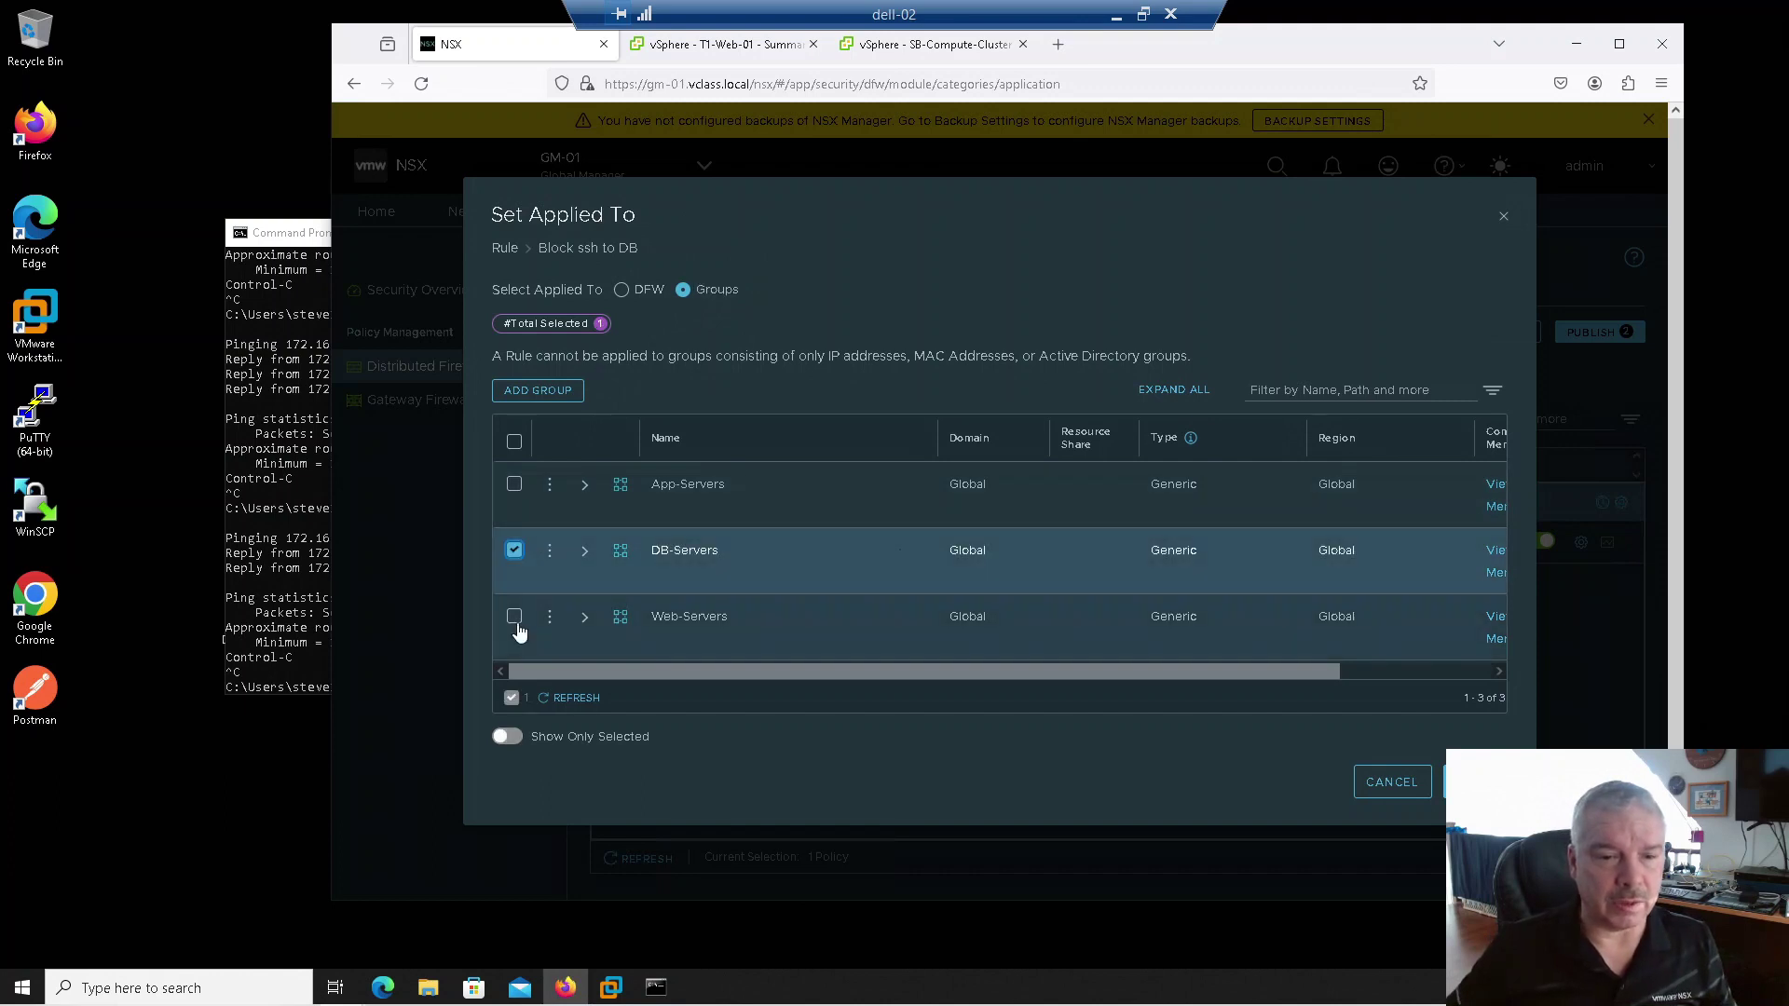
pyautogui.click(515, 616)
pyautogui.click(1479, 782)
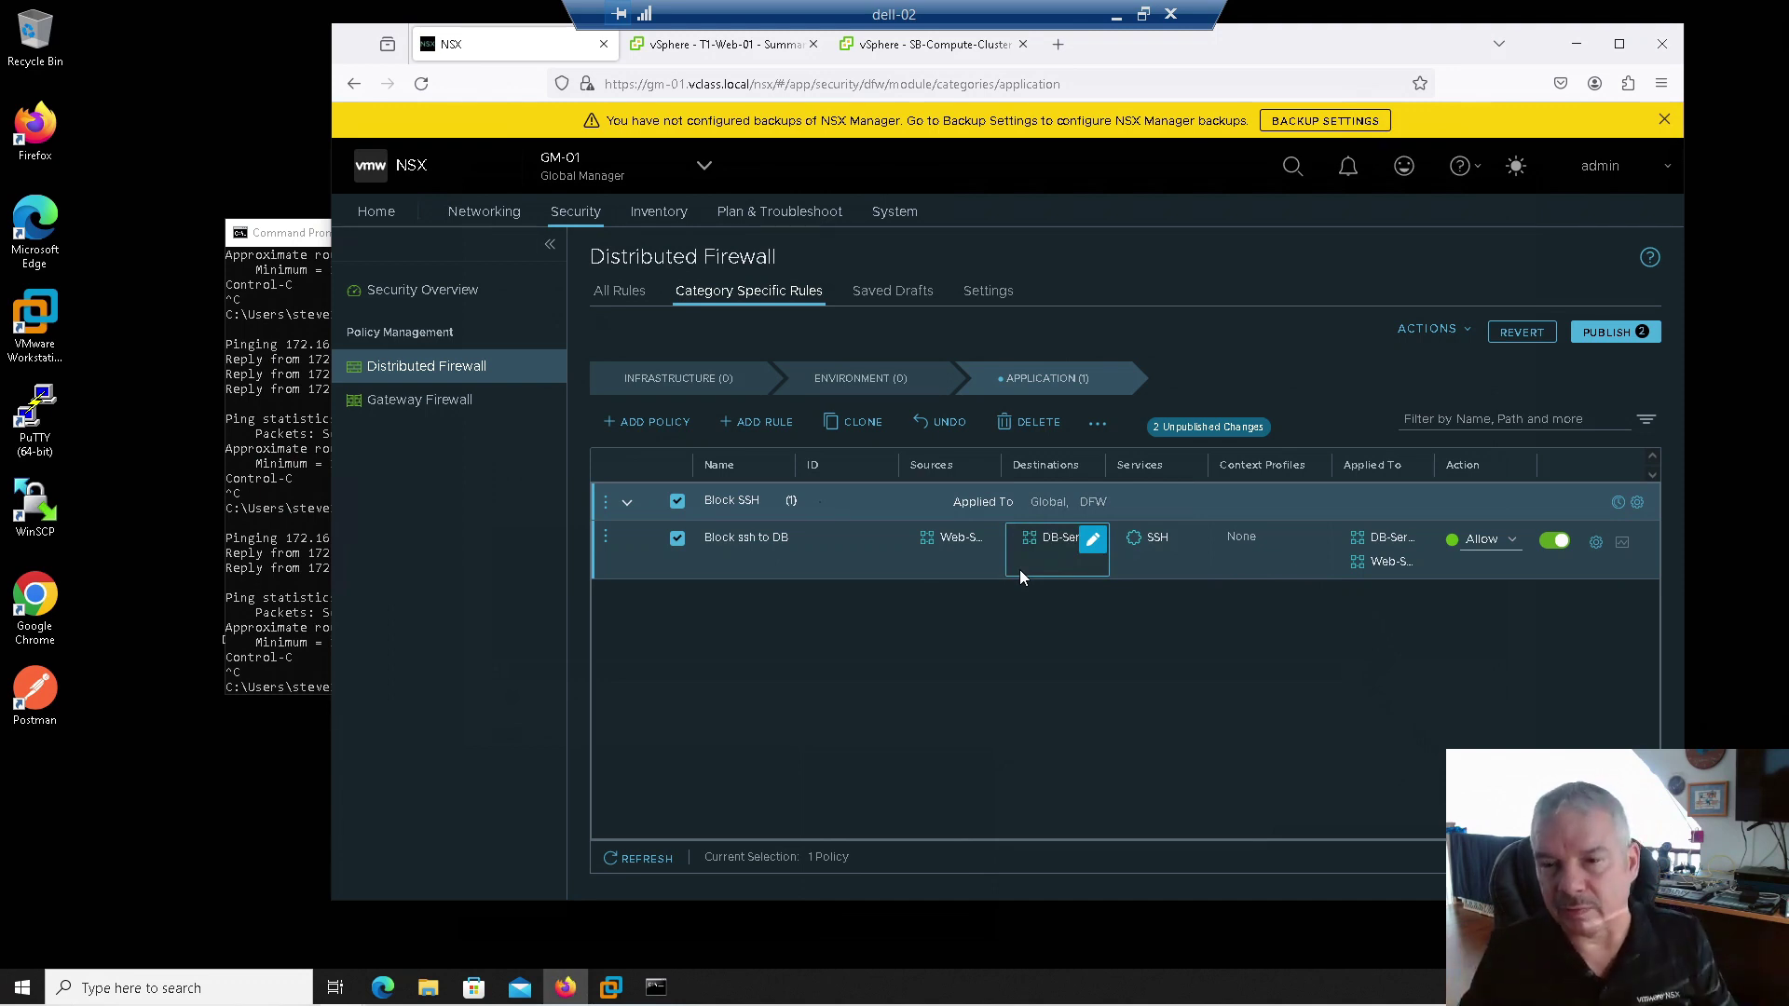
pyautogui.click(1490, 541)
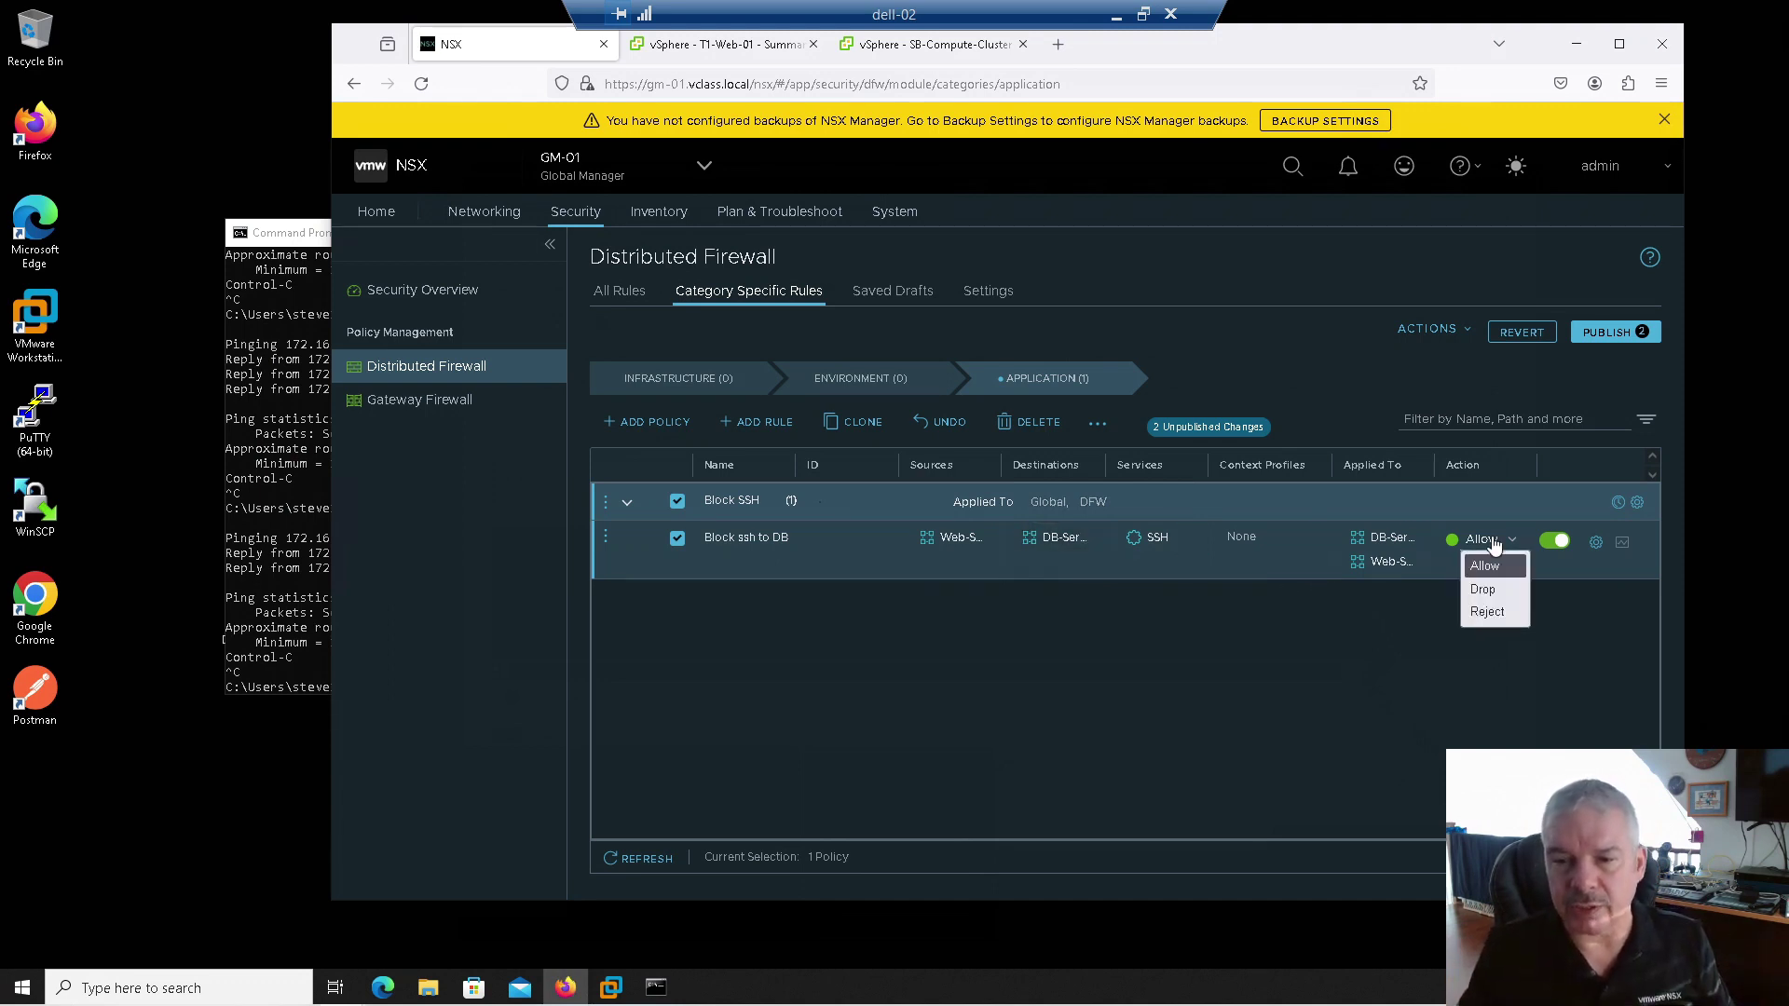
pyautogui.click(1490, 614)
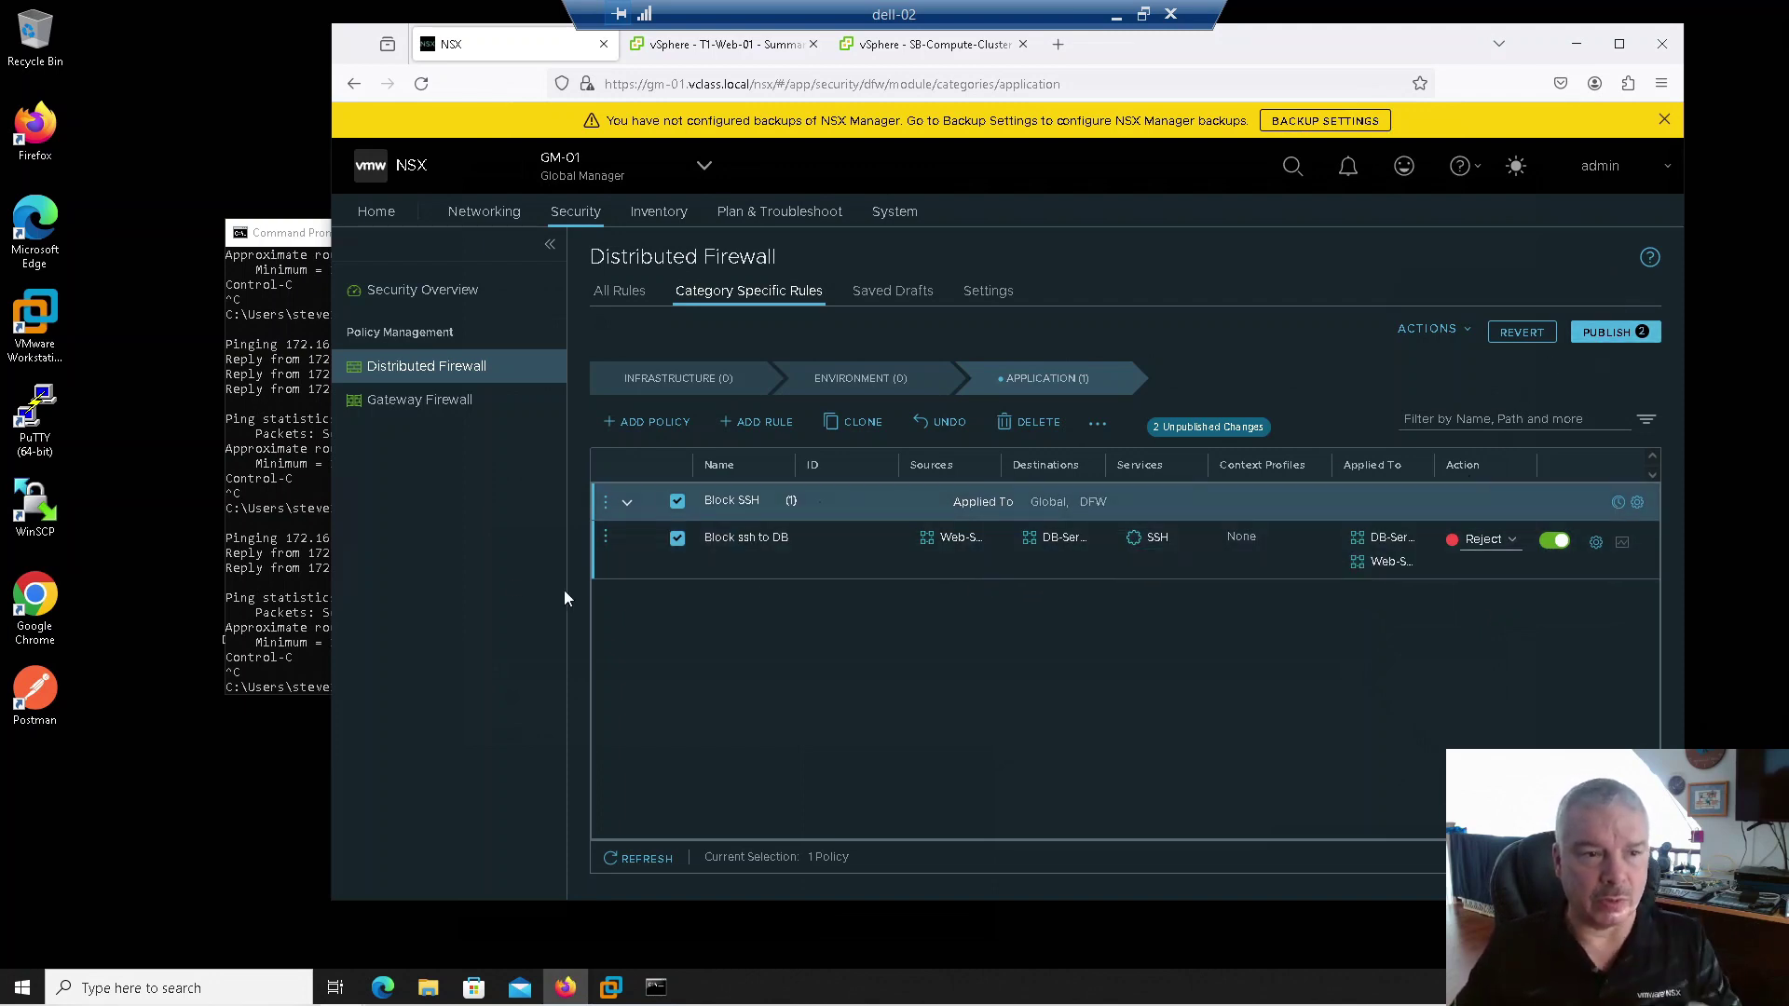
# Switch to PuTTY and start an SSH session to 172.16.10.11 on port 22
pyautogui.doubleClick(26, 411)
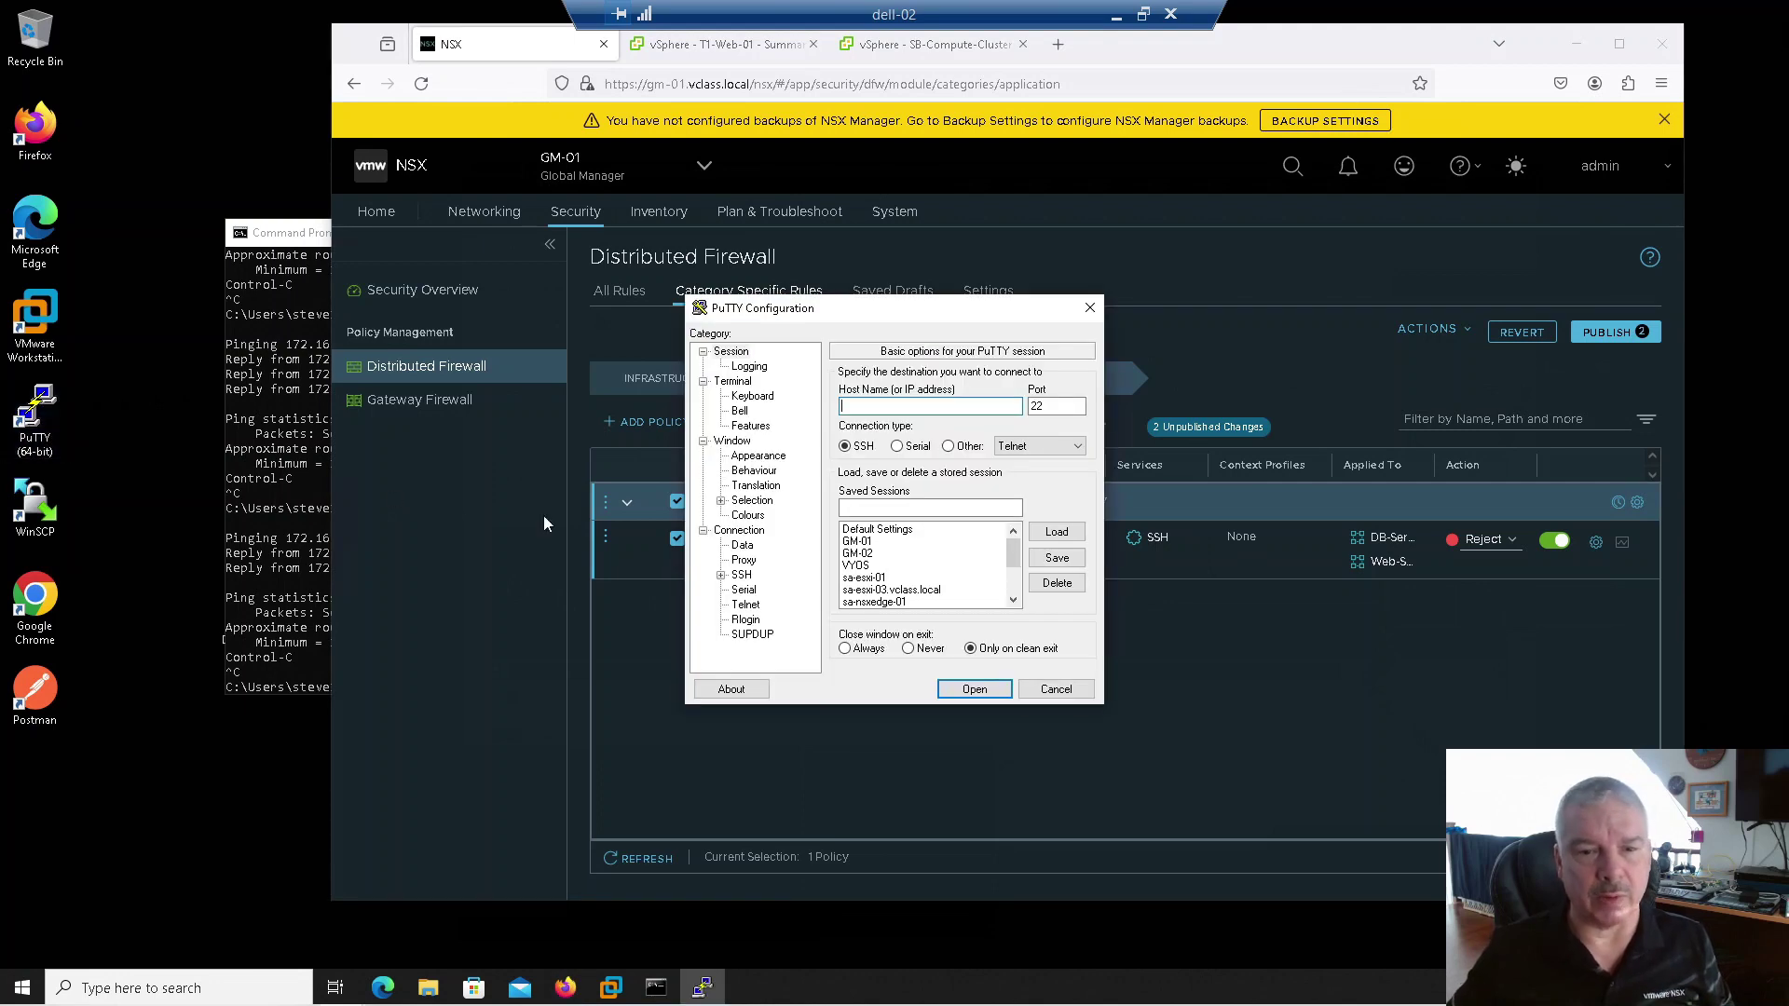
pyautogui.scroll(-1, 894, 573)
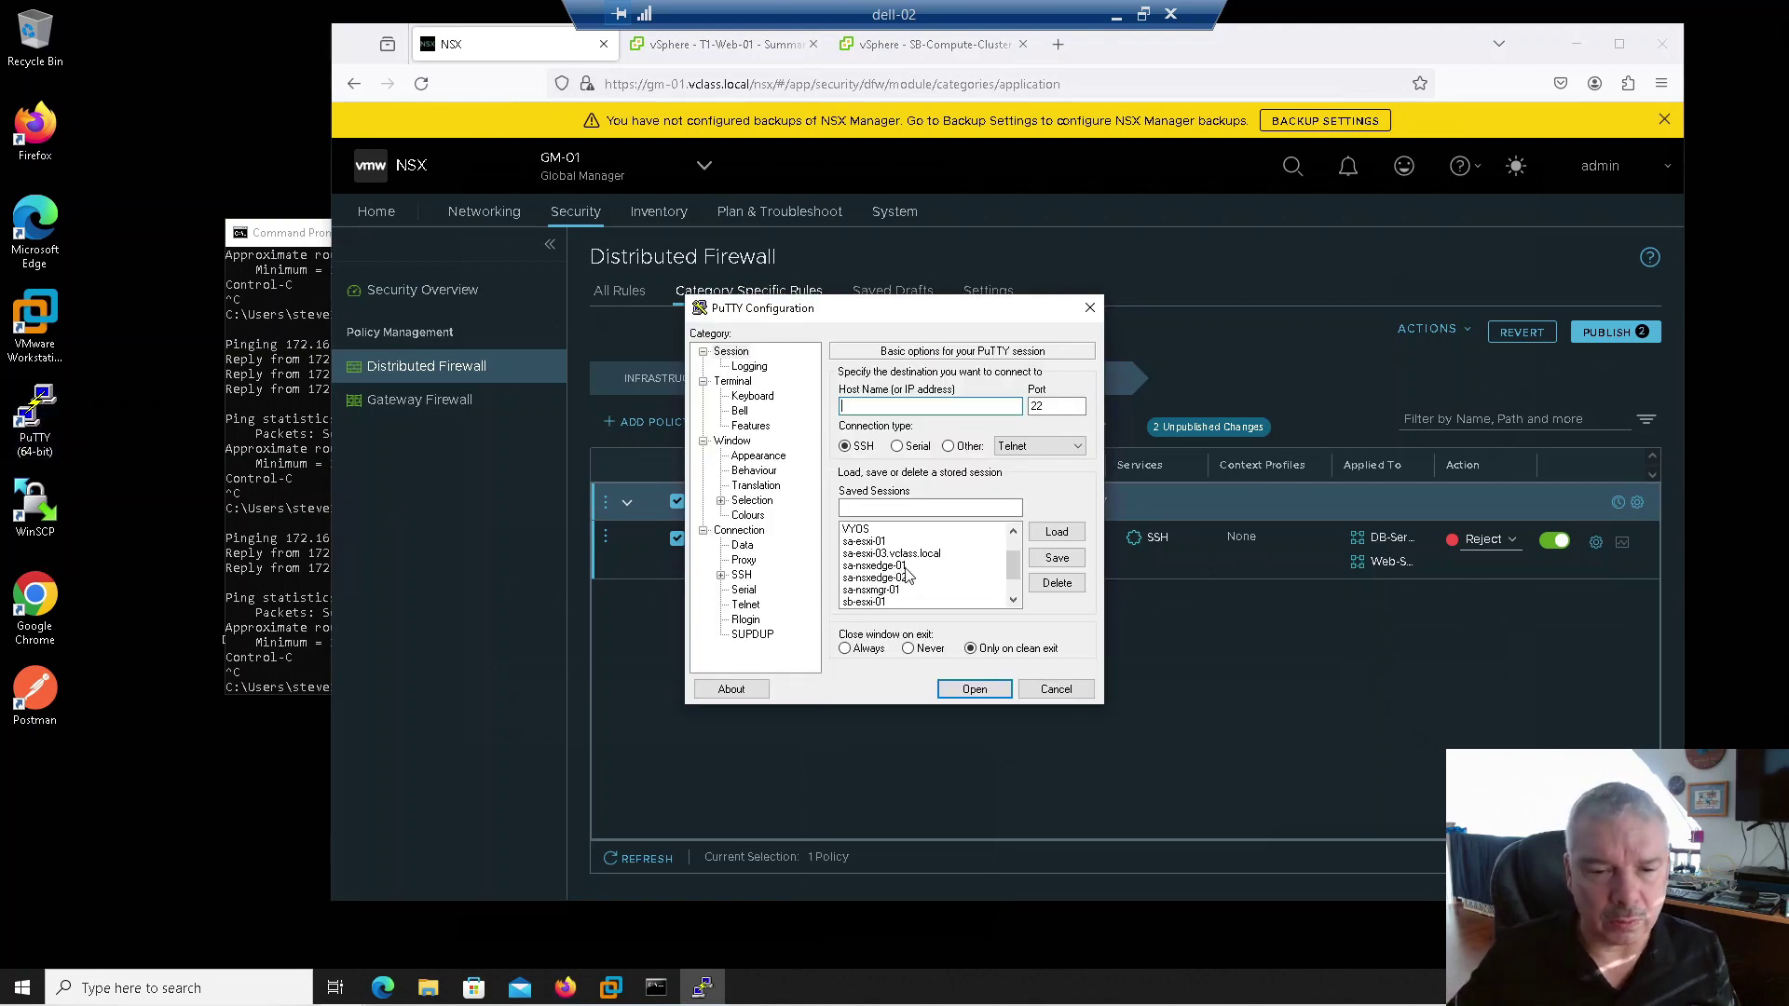
pyautogui.scroll(-1, 908, 575)
pyautogui.scroll(2, 908, 575)
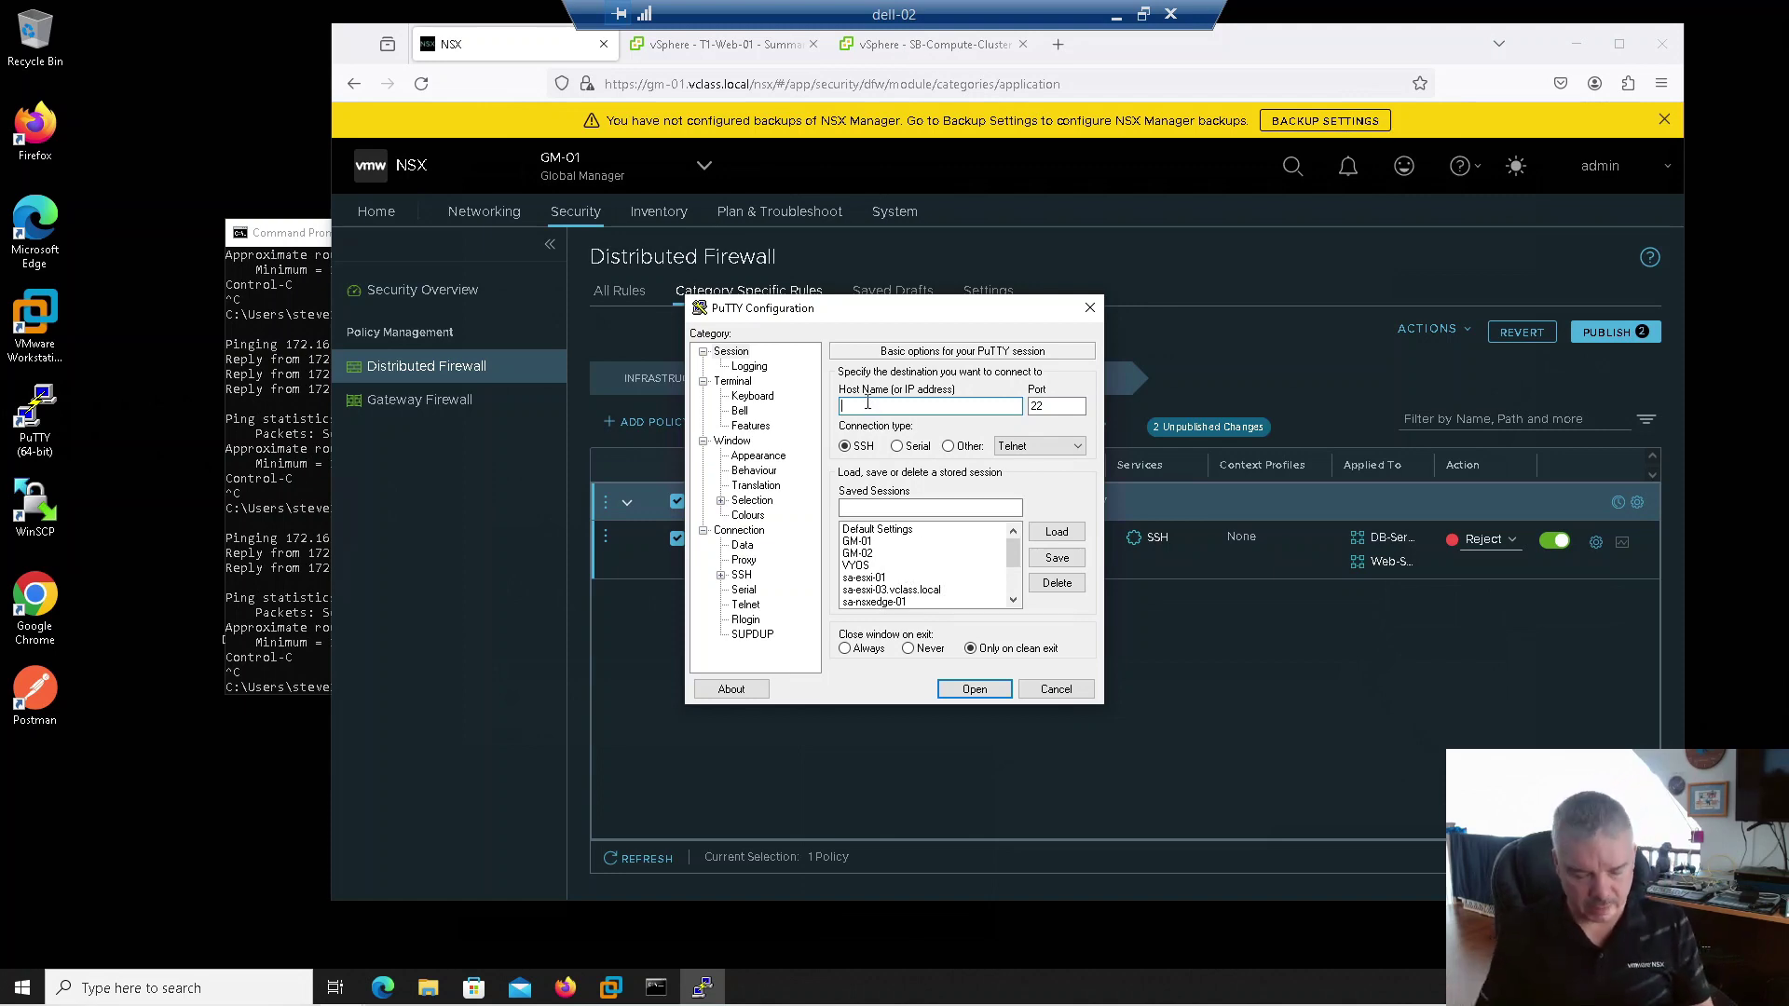
pyautogui.write('172.16.10.11')
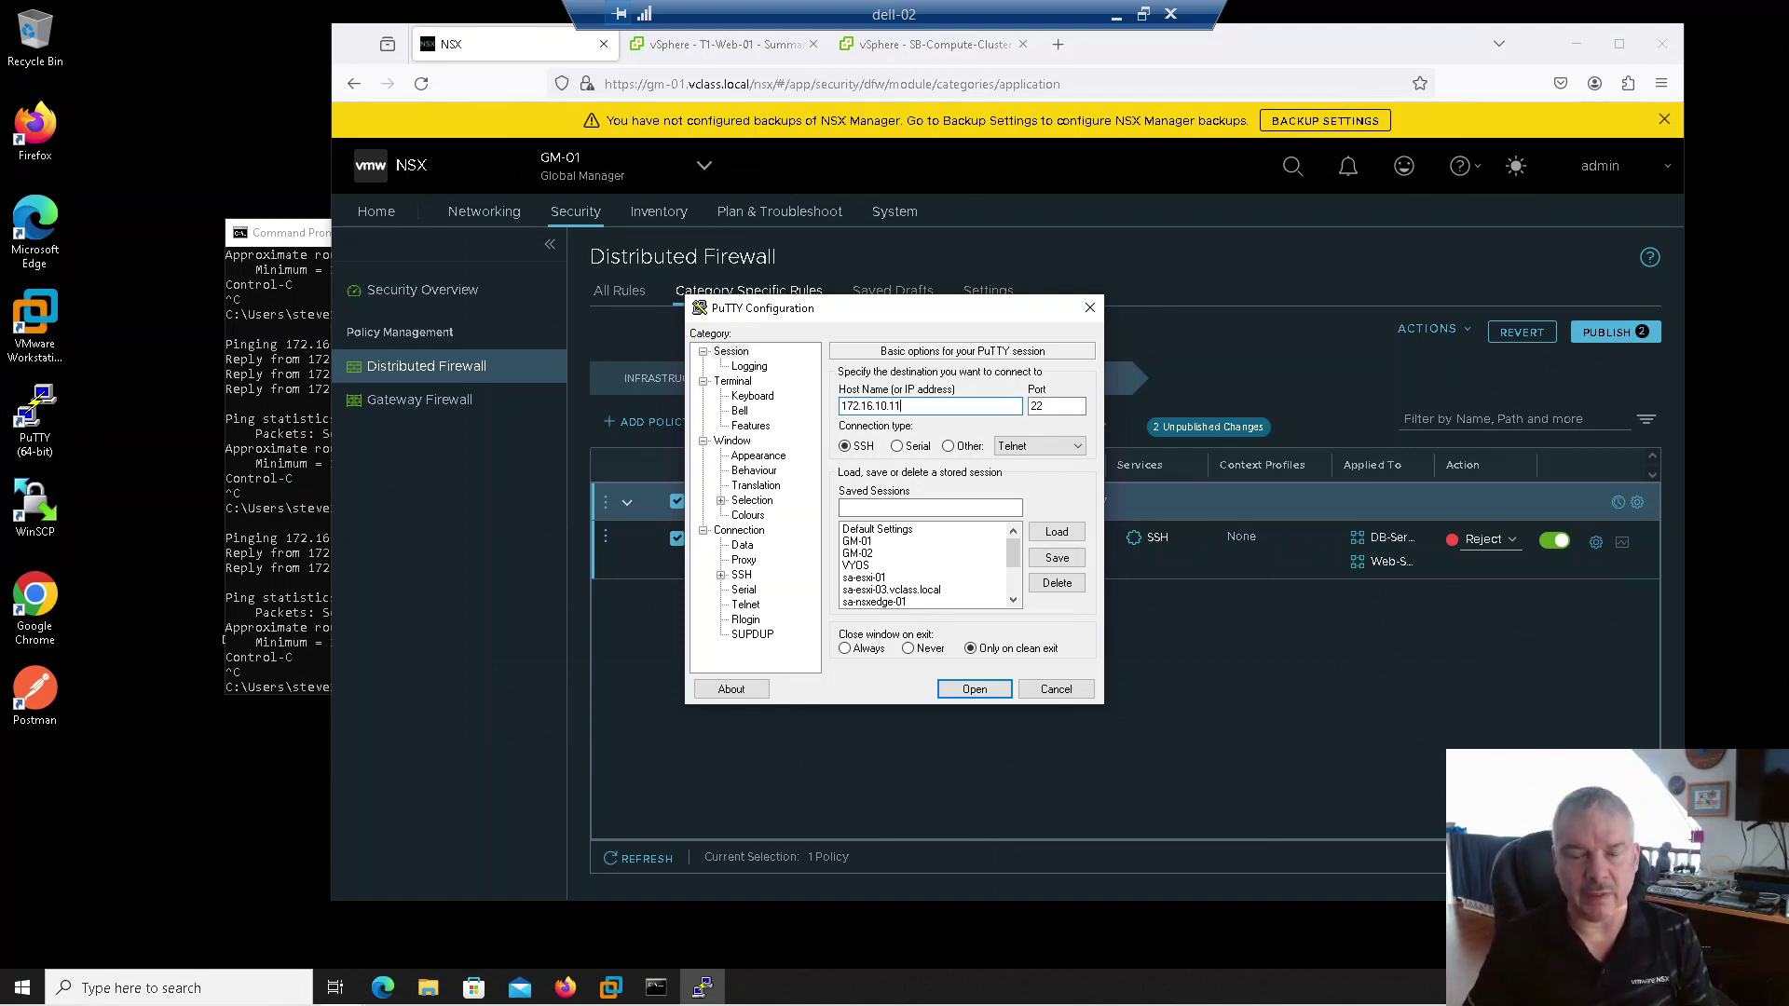
pyautogui.press('Return')
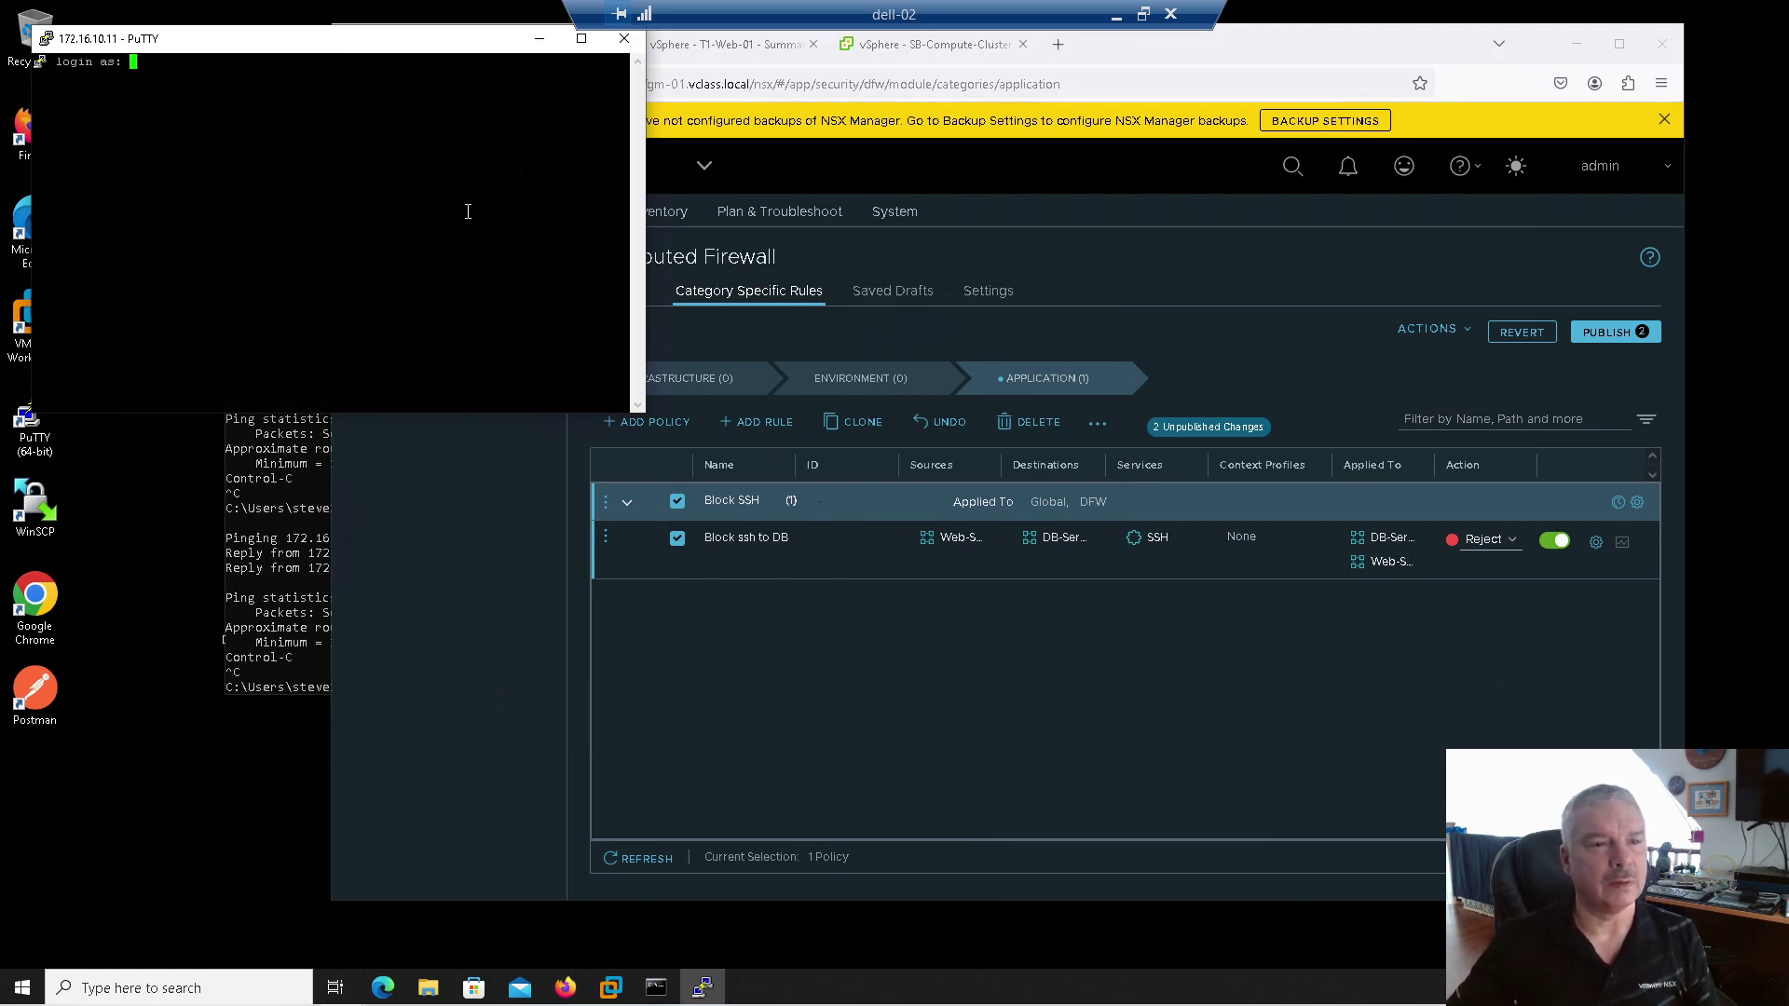
# Log in to the SSH session on 172.16.10.11 as root and enter the account password
pyautogui.write('root')
pyautogui.press('Return')
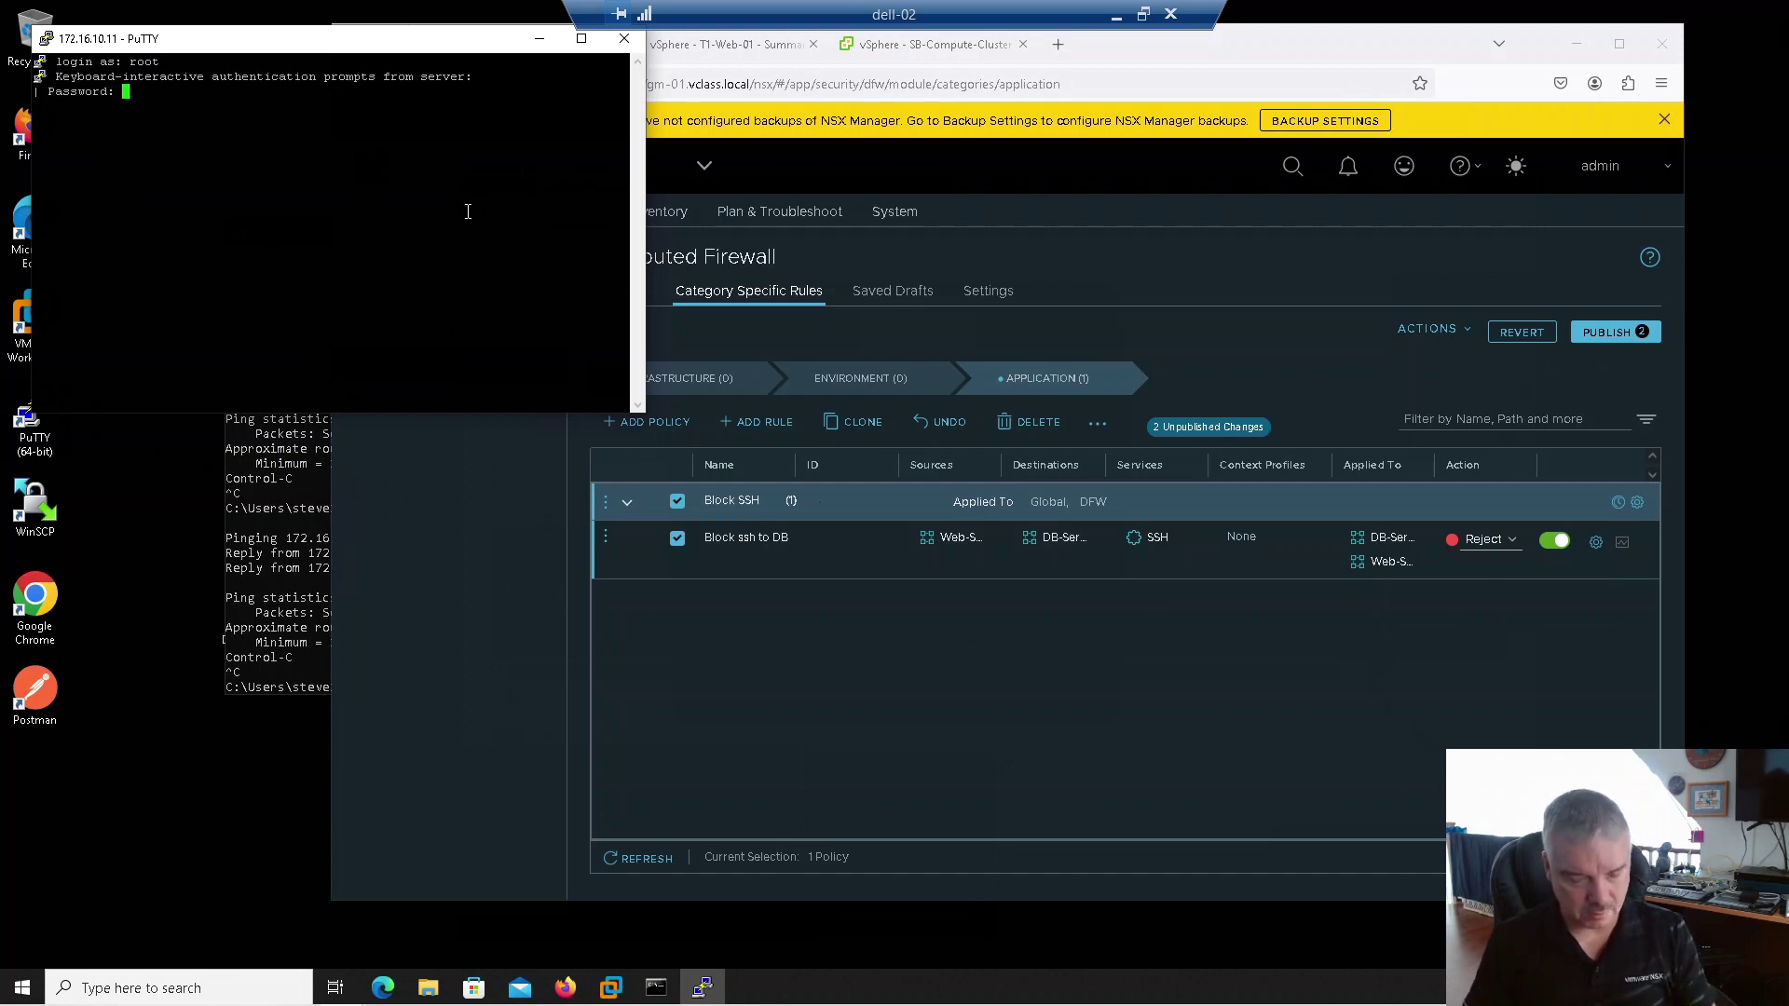
pyautogui.press('Return')
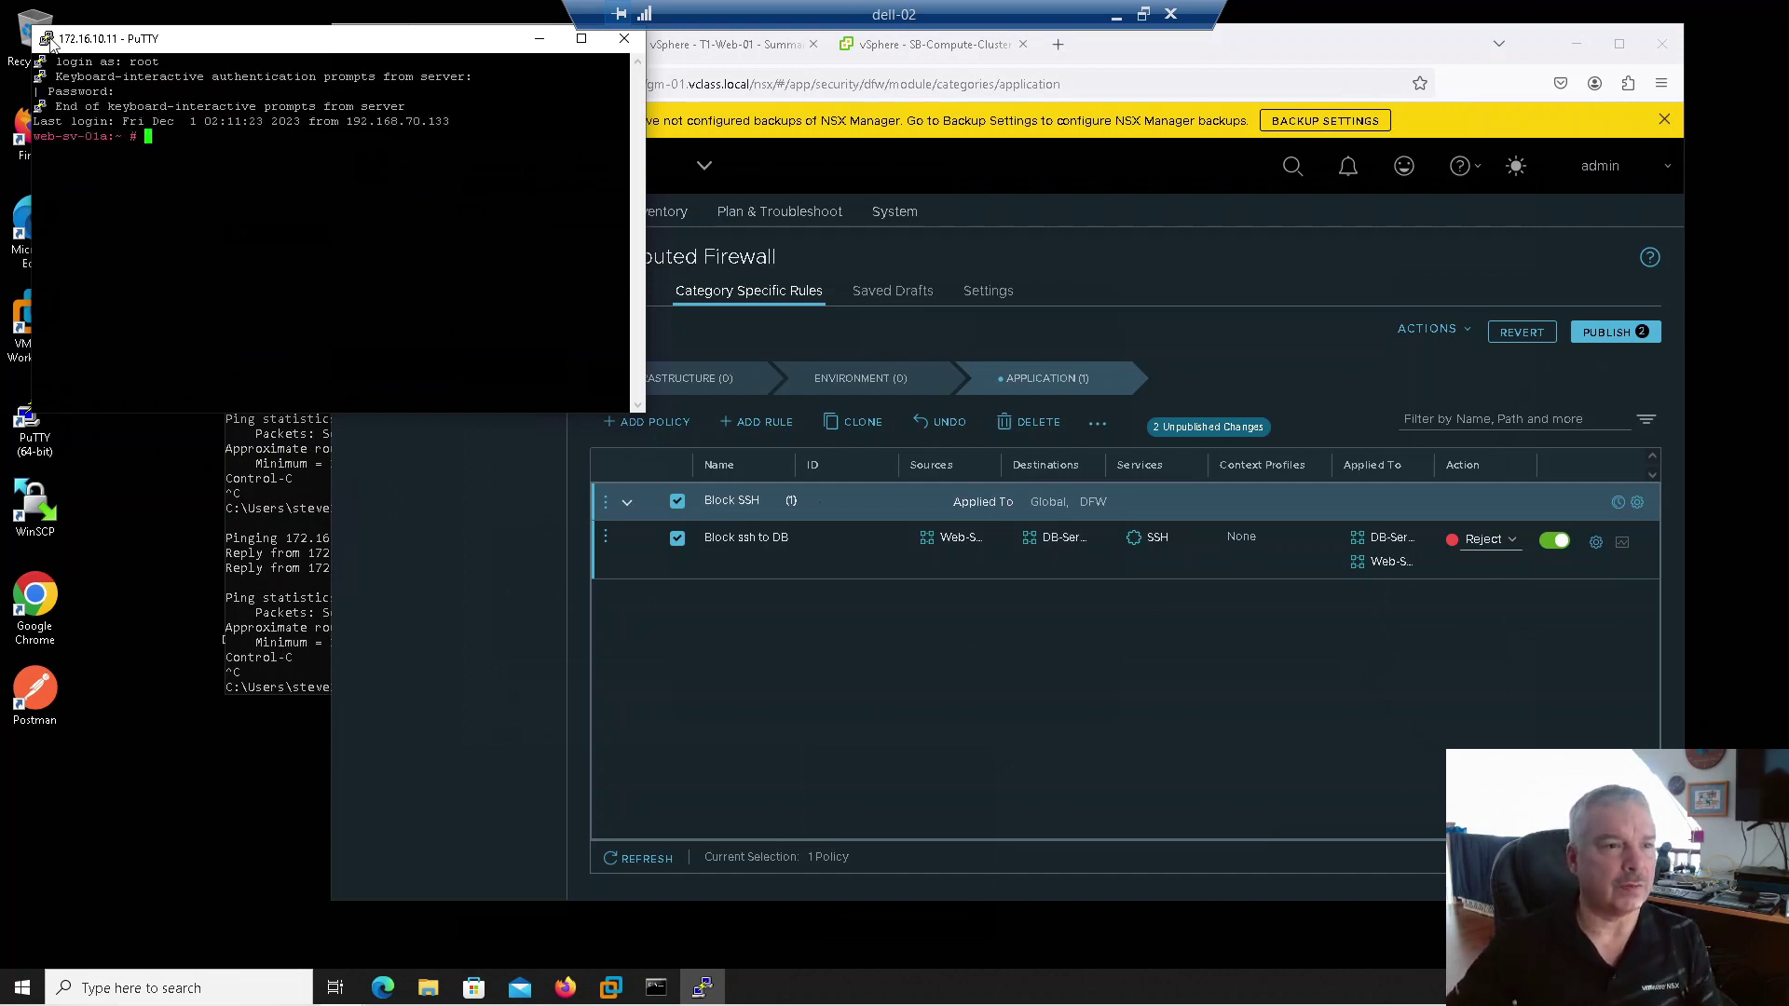
# Set the font of the running PuTTY session to 14-point Courier New in its appearance settings
pyautogui.click(45, 38)
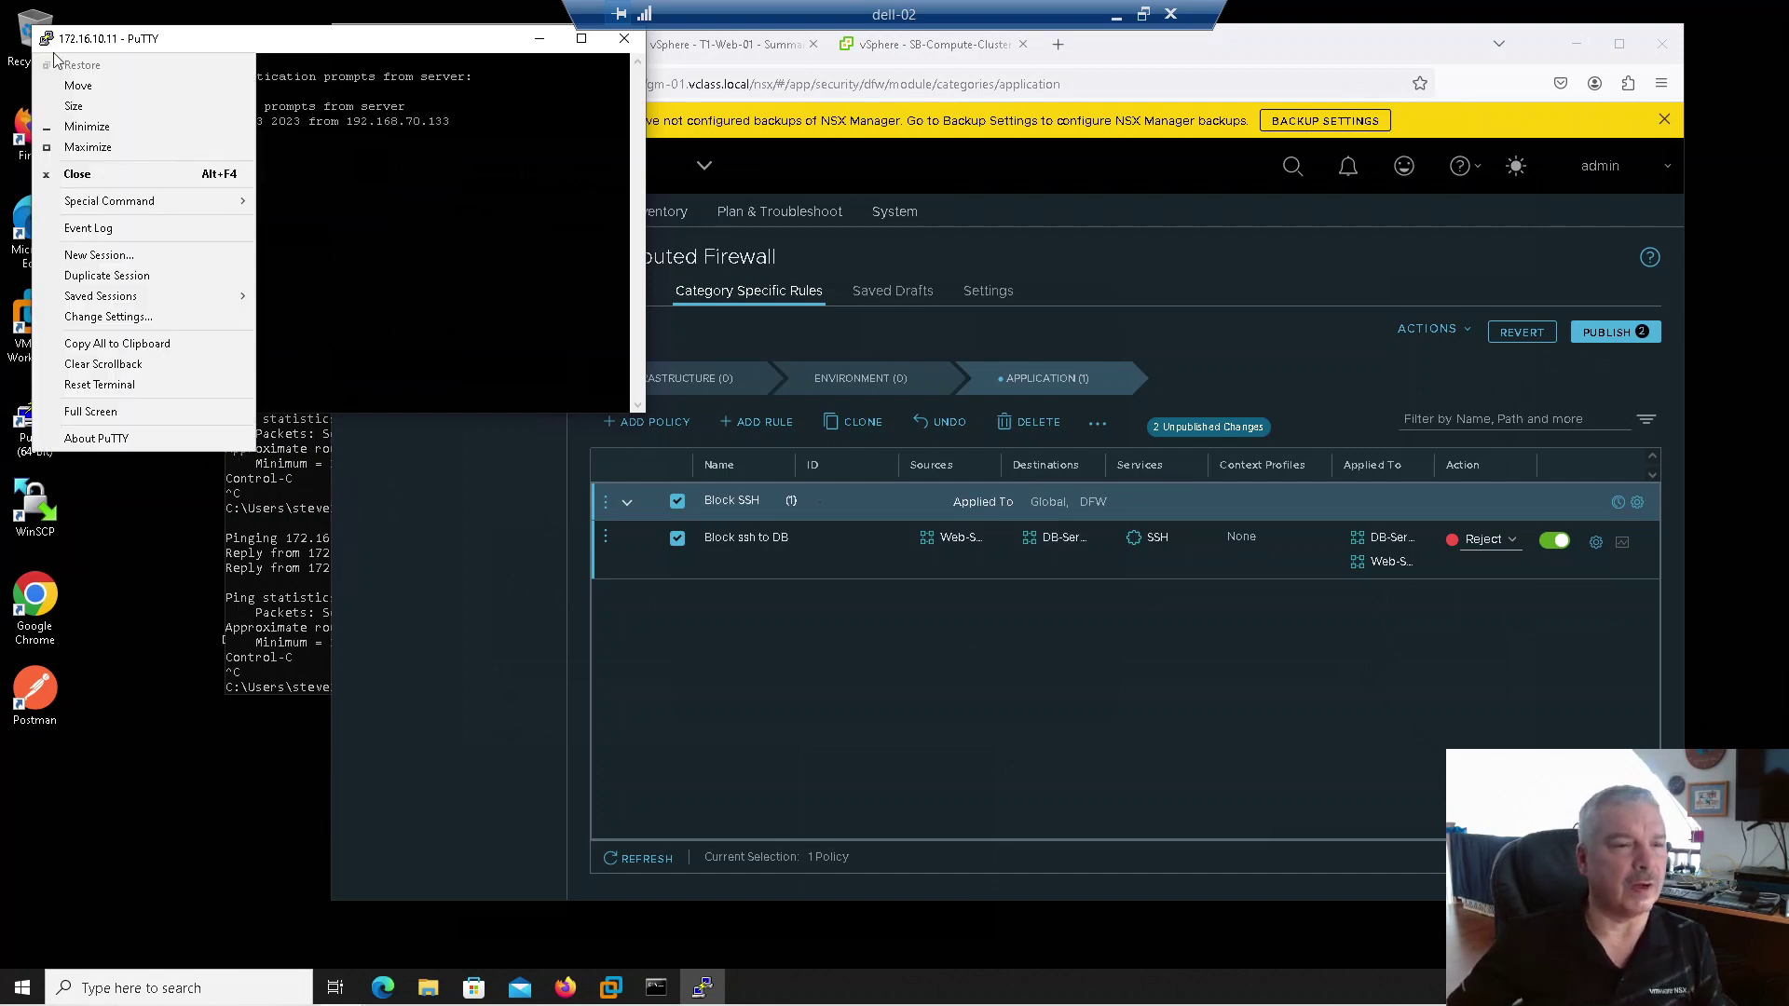
pyautogui.click(102, 316)
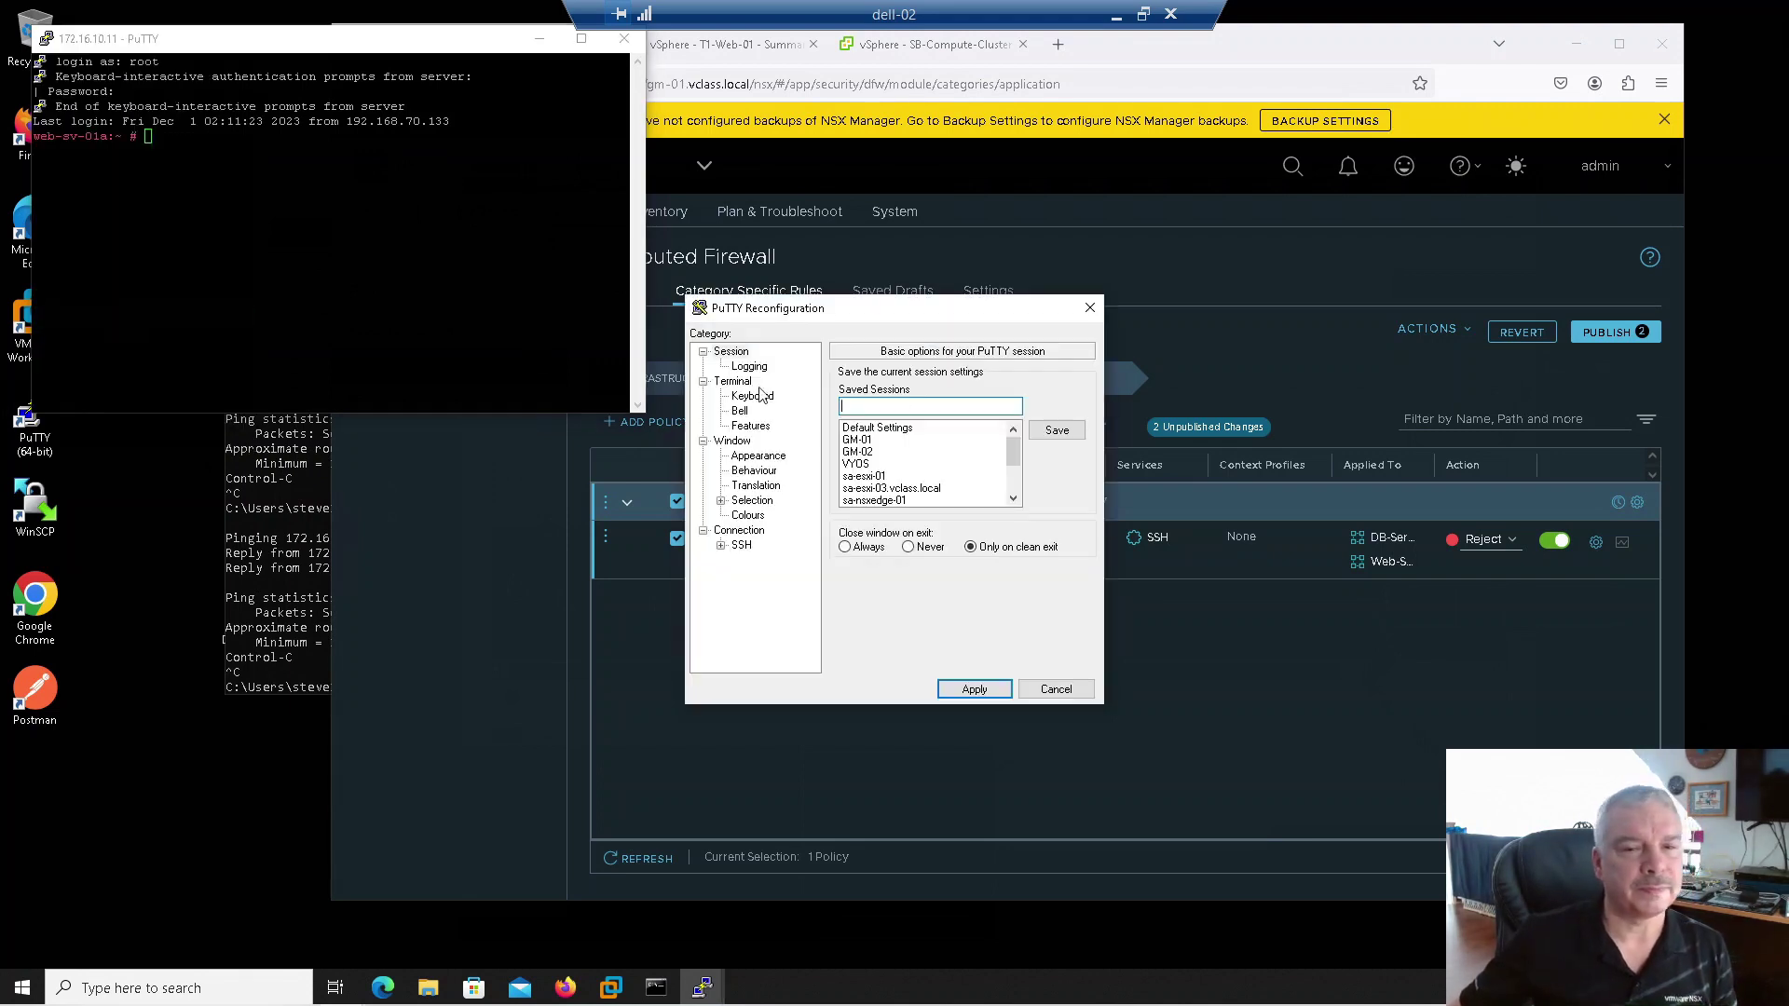
pyautogui.click(753, 456)
pyautogui.click(1049, 491)
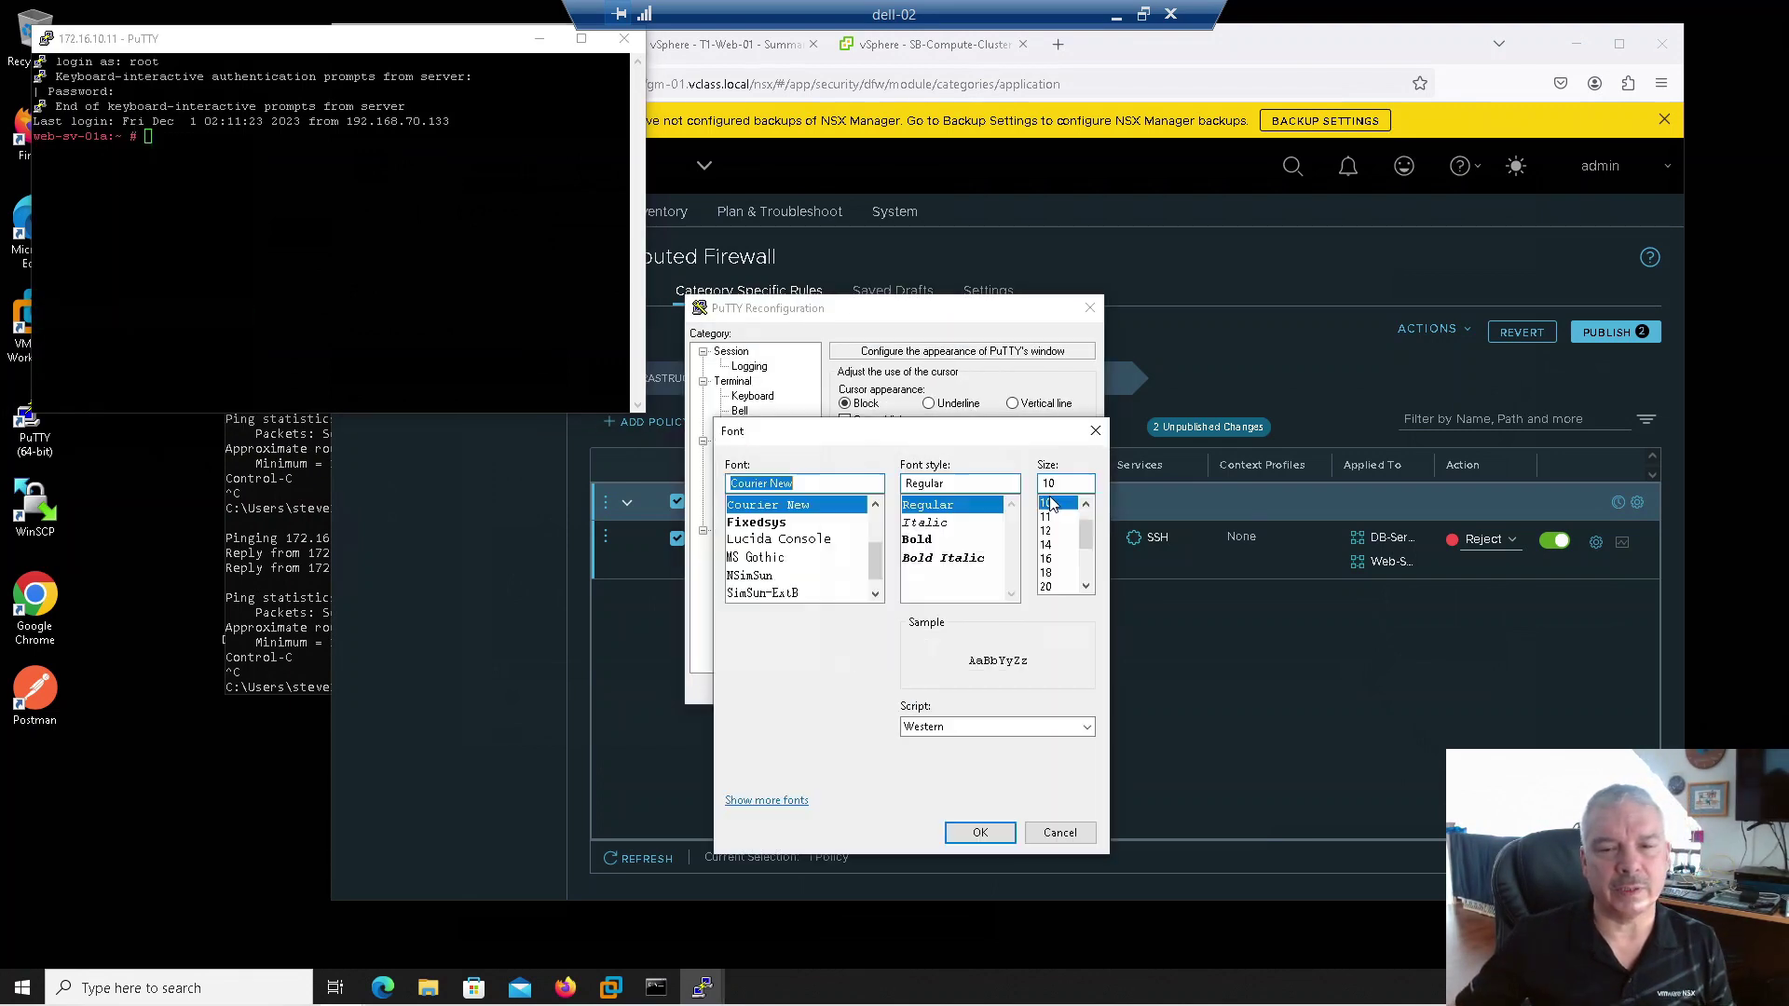
pyautogui.click(1047, 545)
pyautogui.click(978, 832)
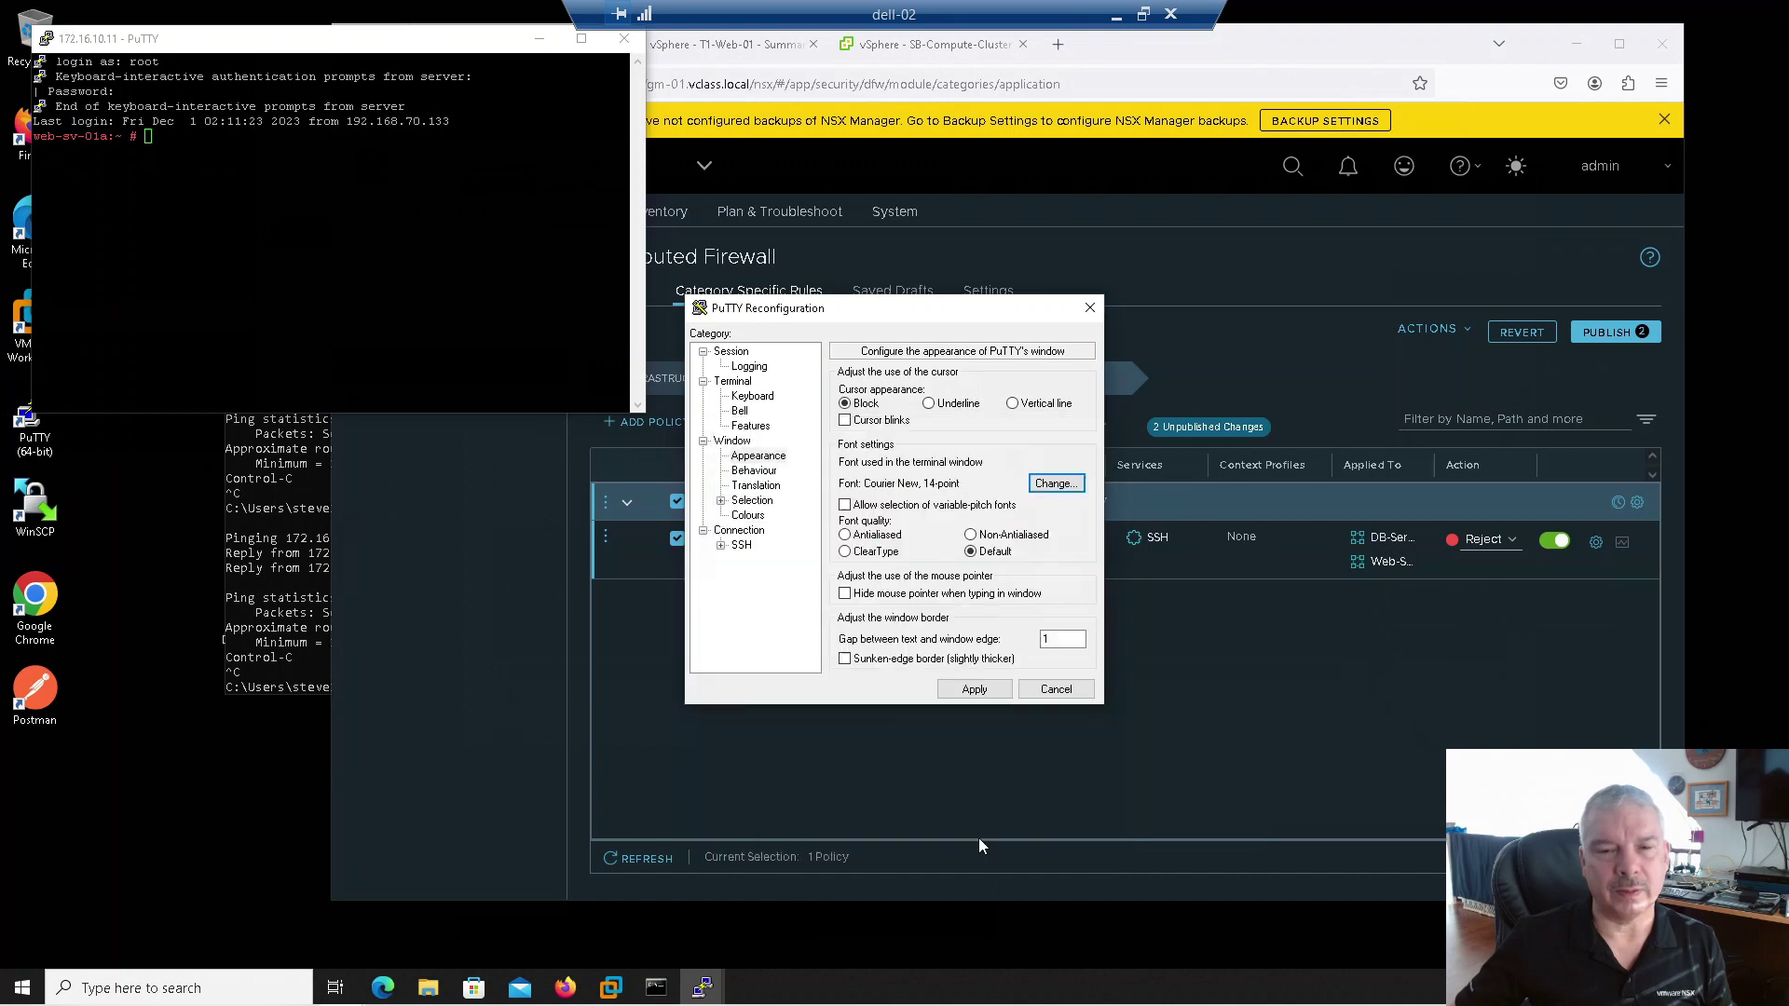
# Set the terminal's default background to dark purple (red 64, green 0, blue 64) and apply the session settings
pyautogui.click(756, 501)
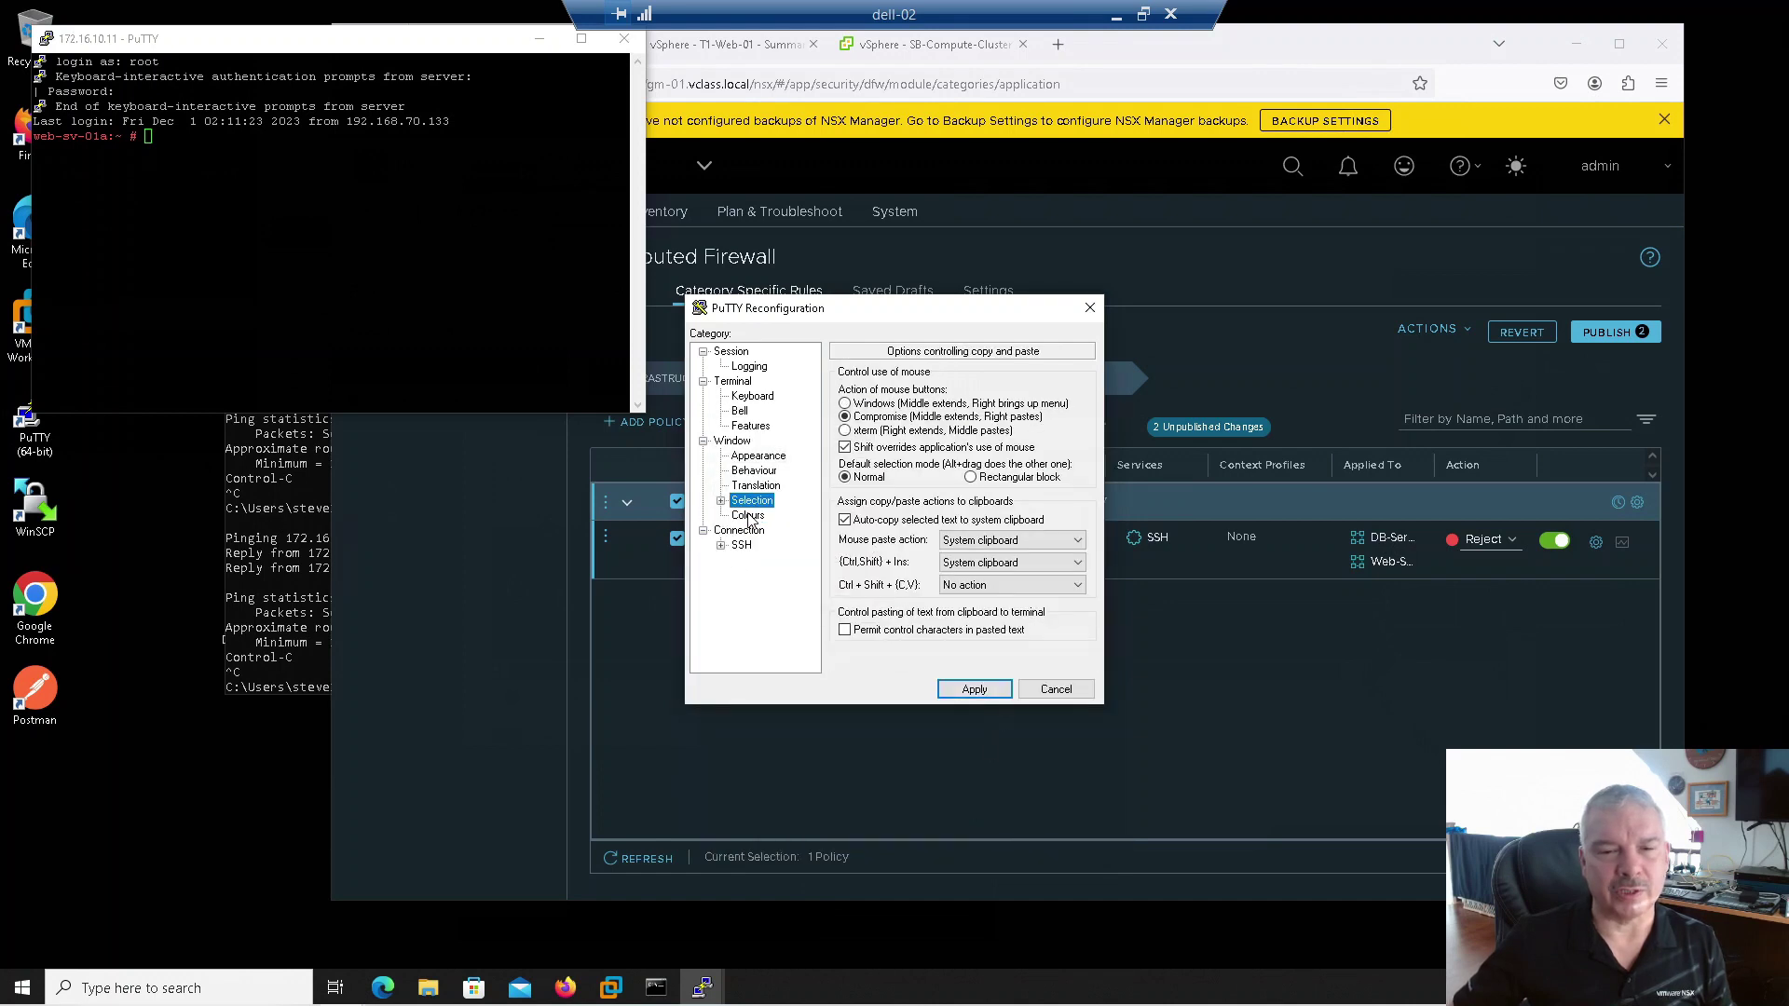
pyautogui.click(748, 516)
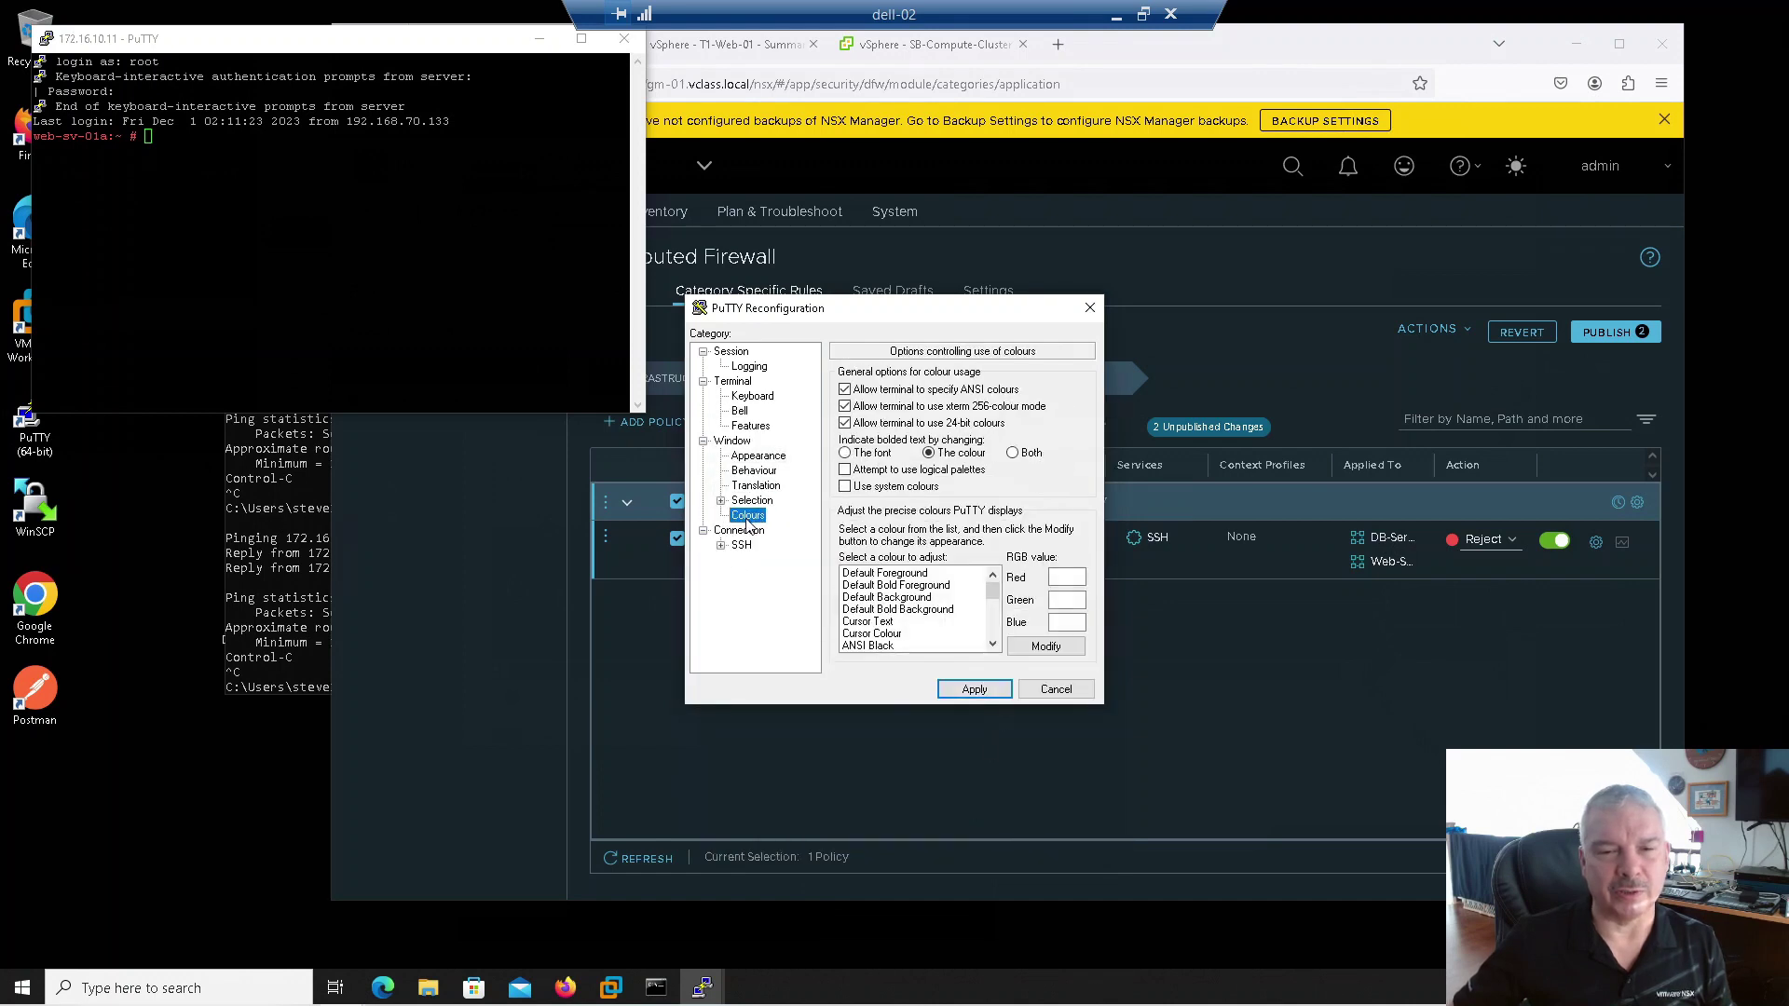
pyautogui.click(896, 598)
pyautogui.click(1046, 645)
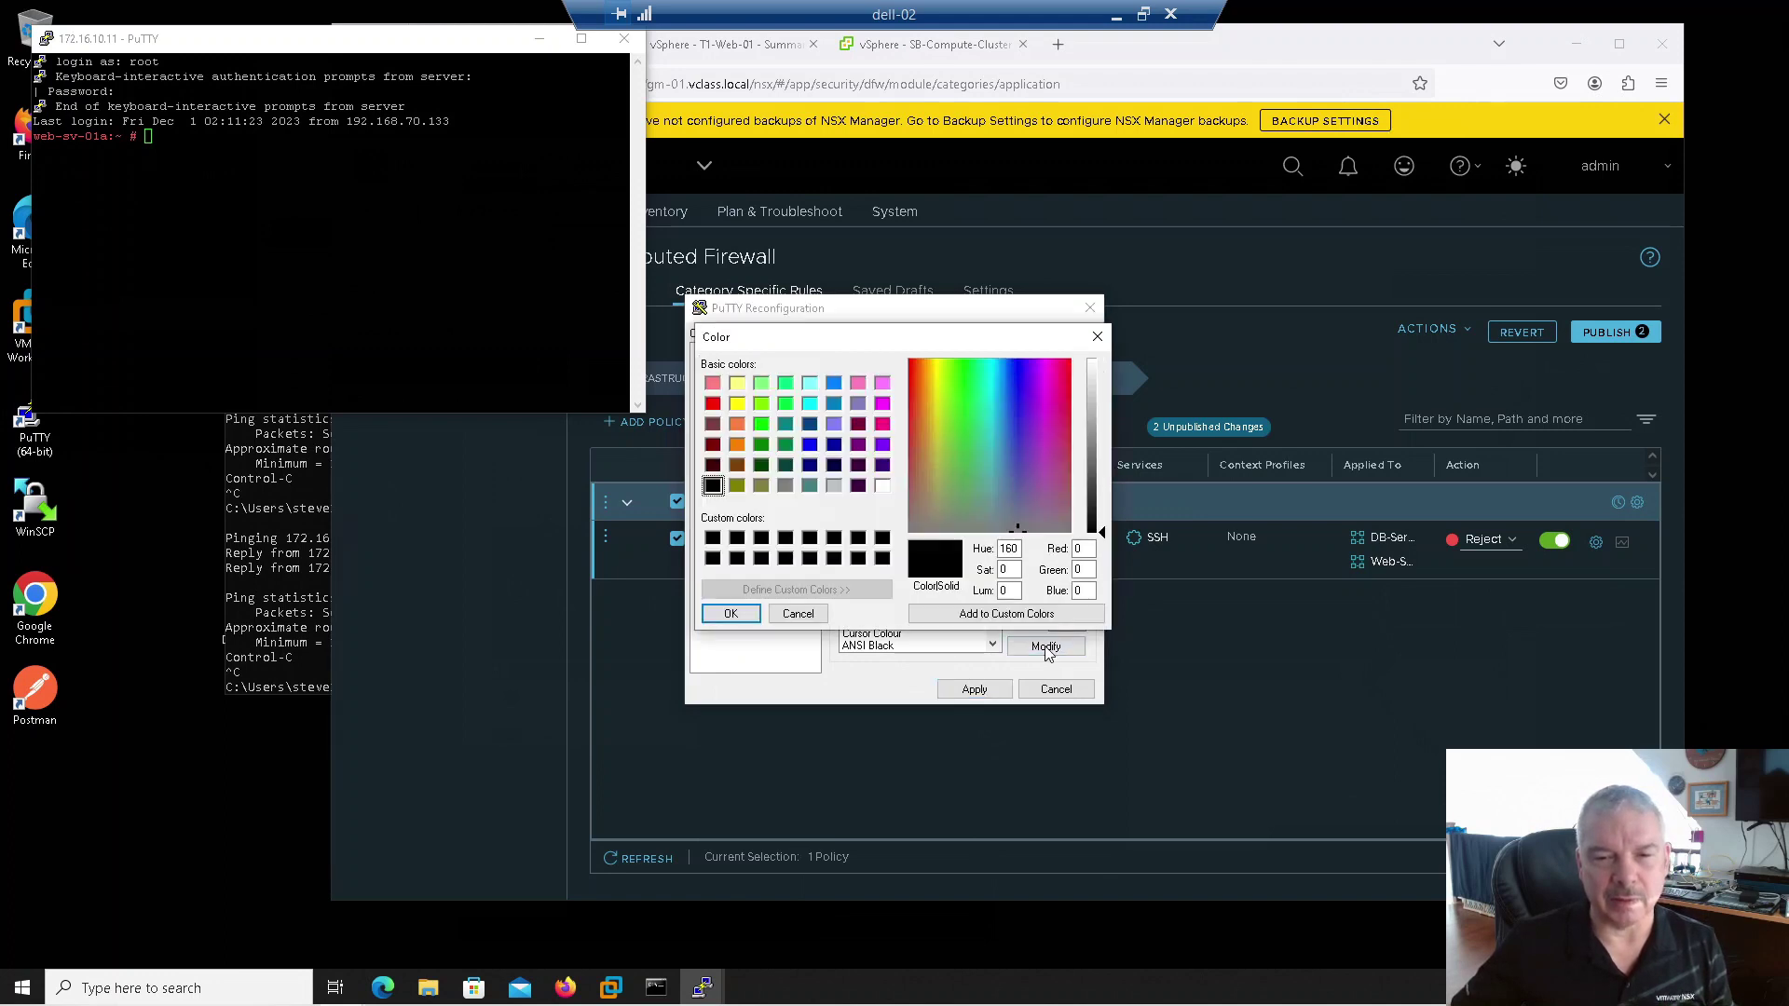
pyautogui.click(857, 465)
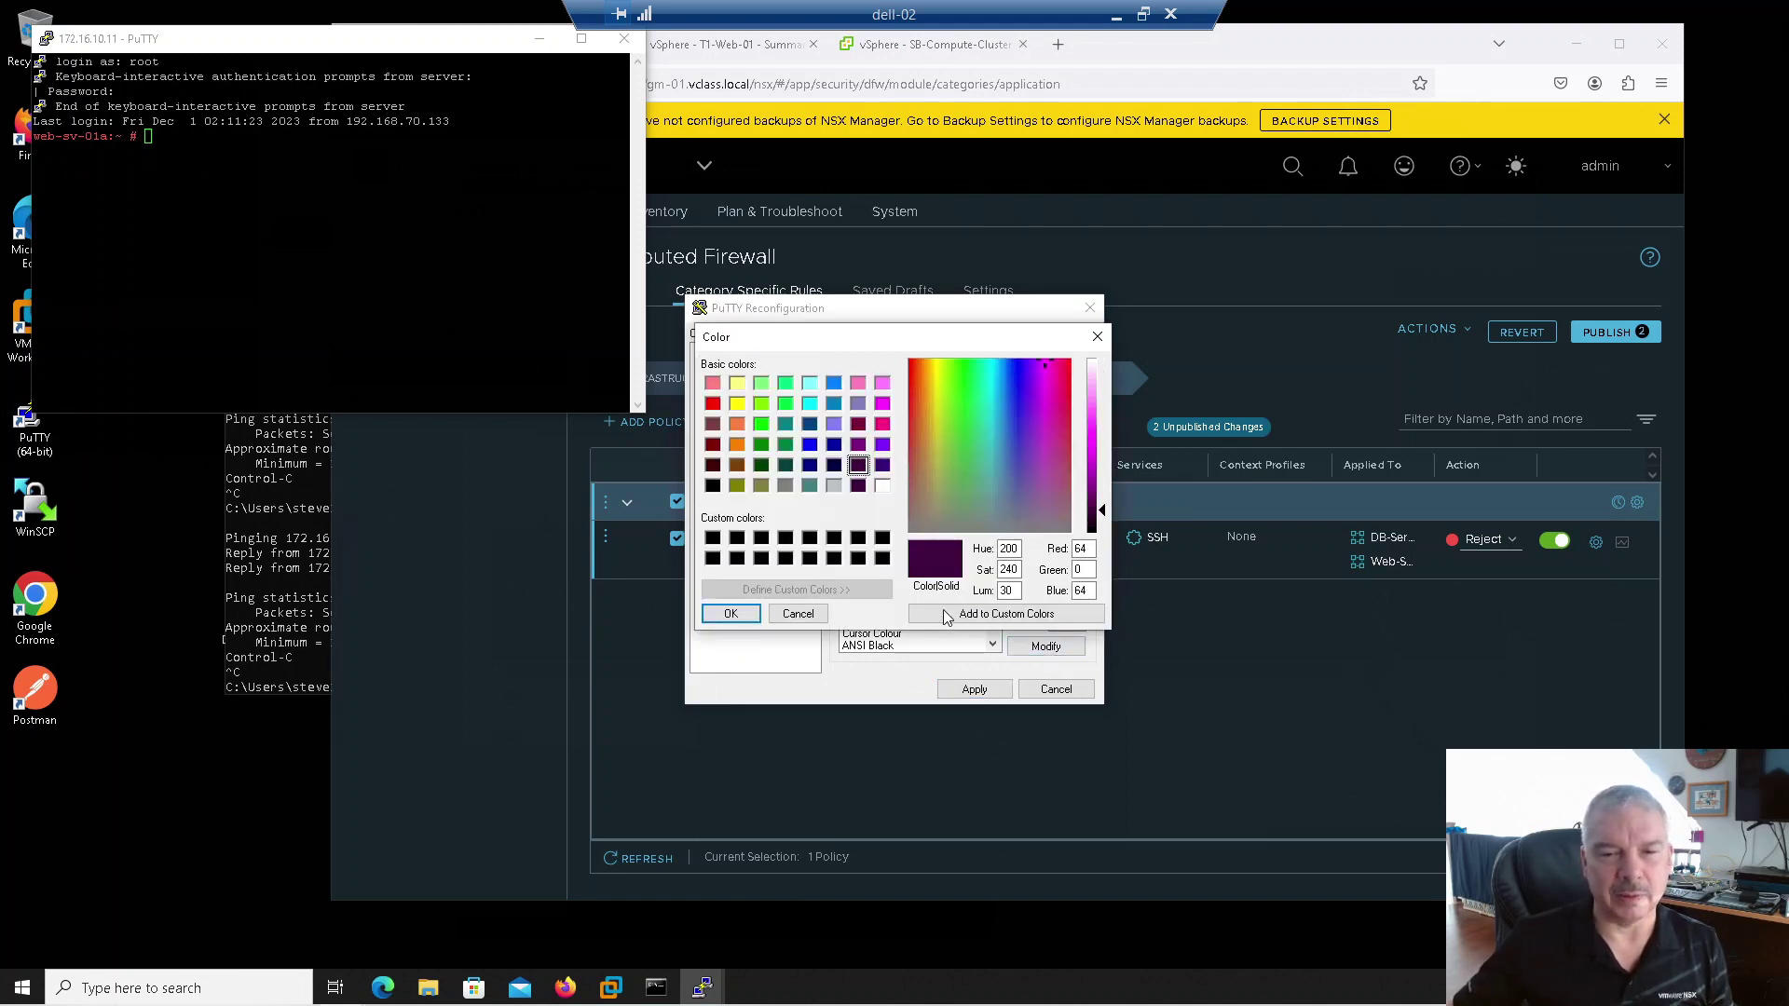
pyautogui.click(731, 613)
pyautogui.click(969, 689)
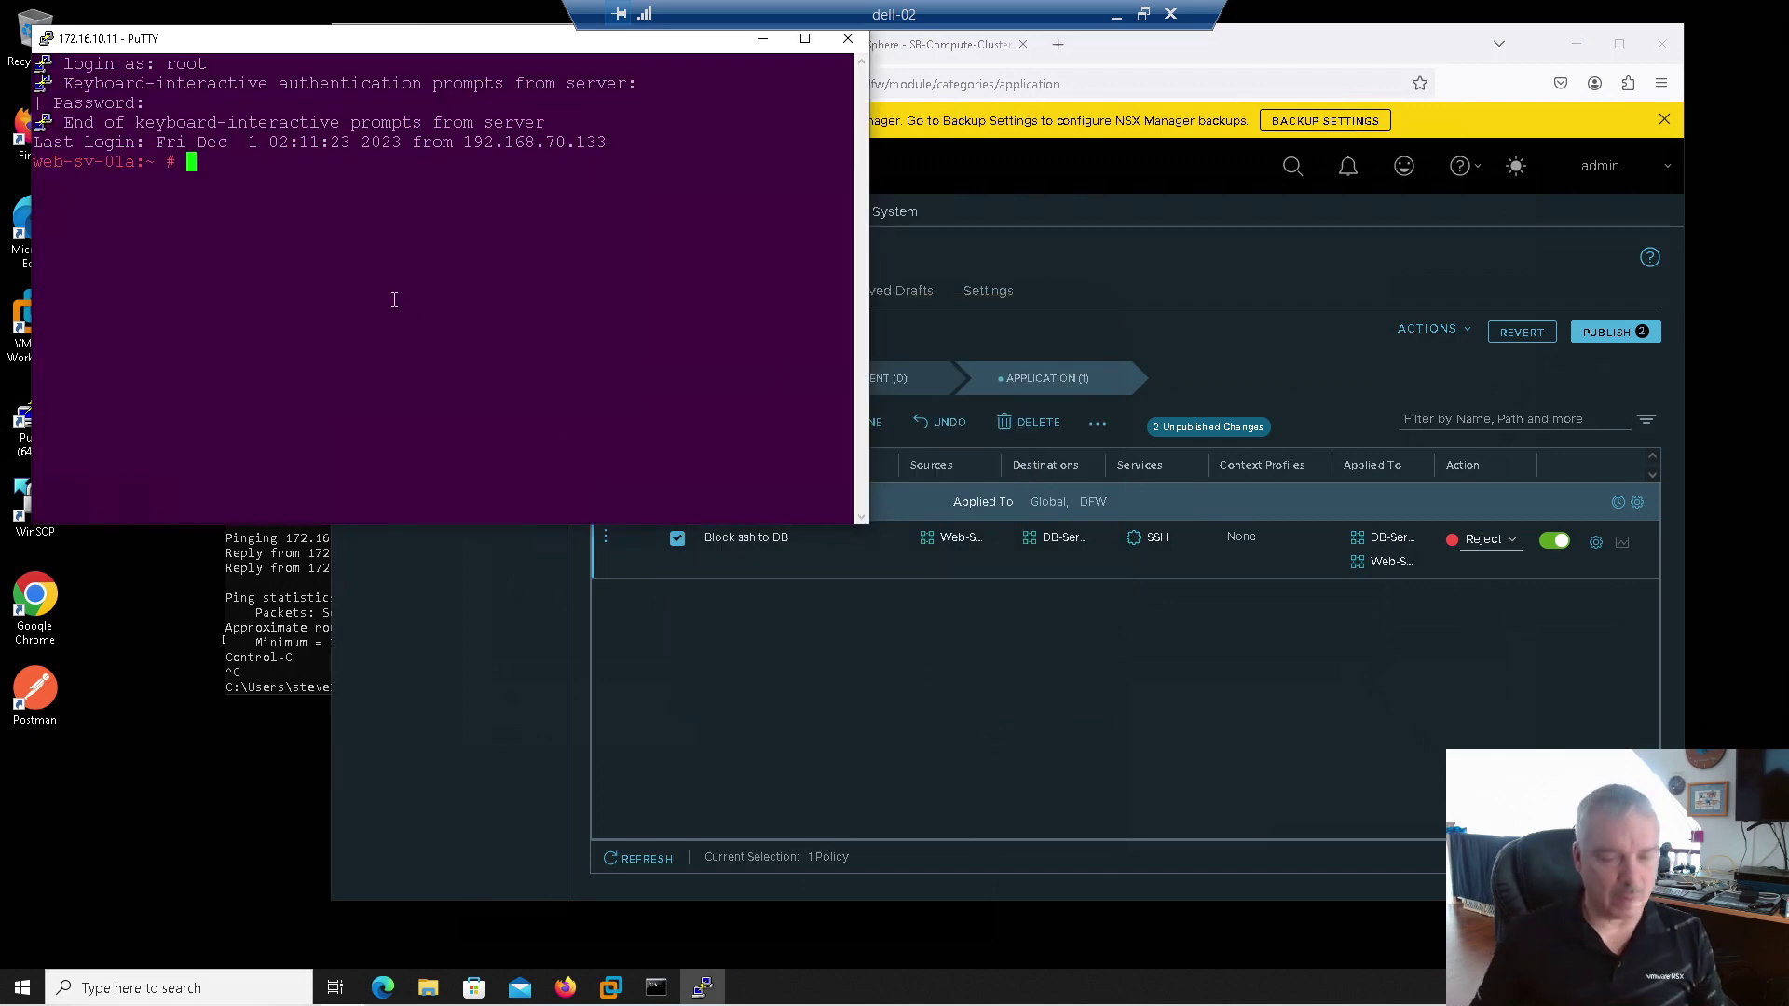
# Check the web server's identity with hostname and ifconfig, and highlight its eth1 inet address
pyautogui.write('hostname')
pyautogui.press('Return')
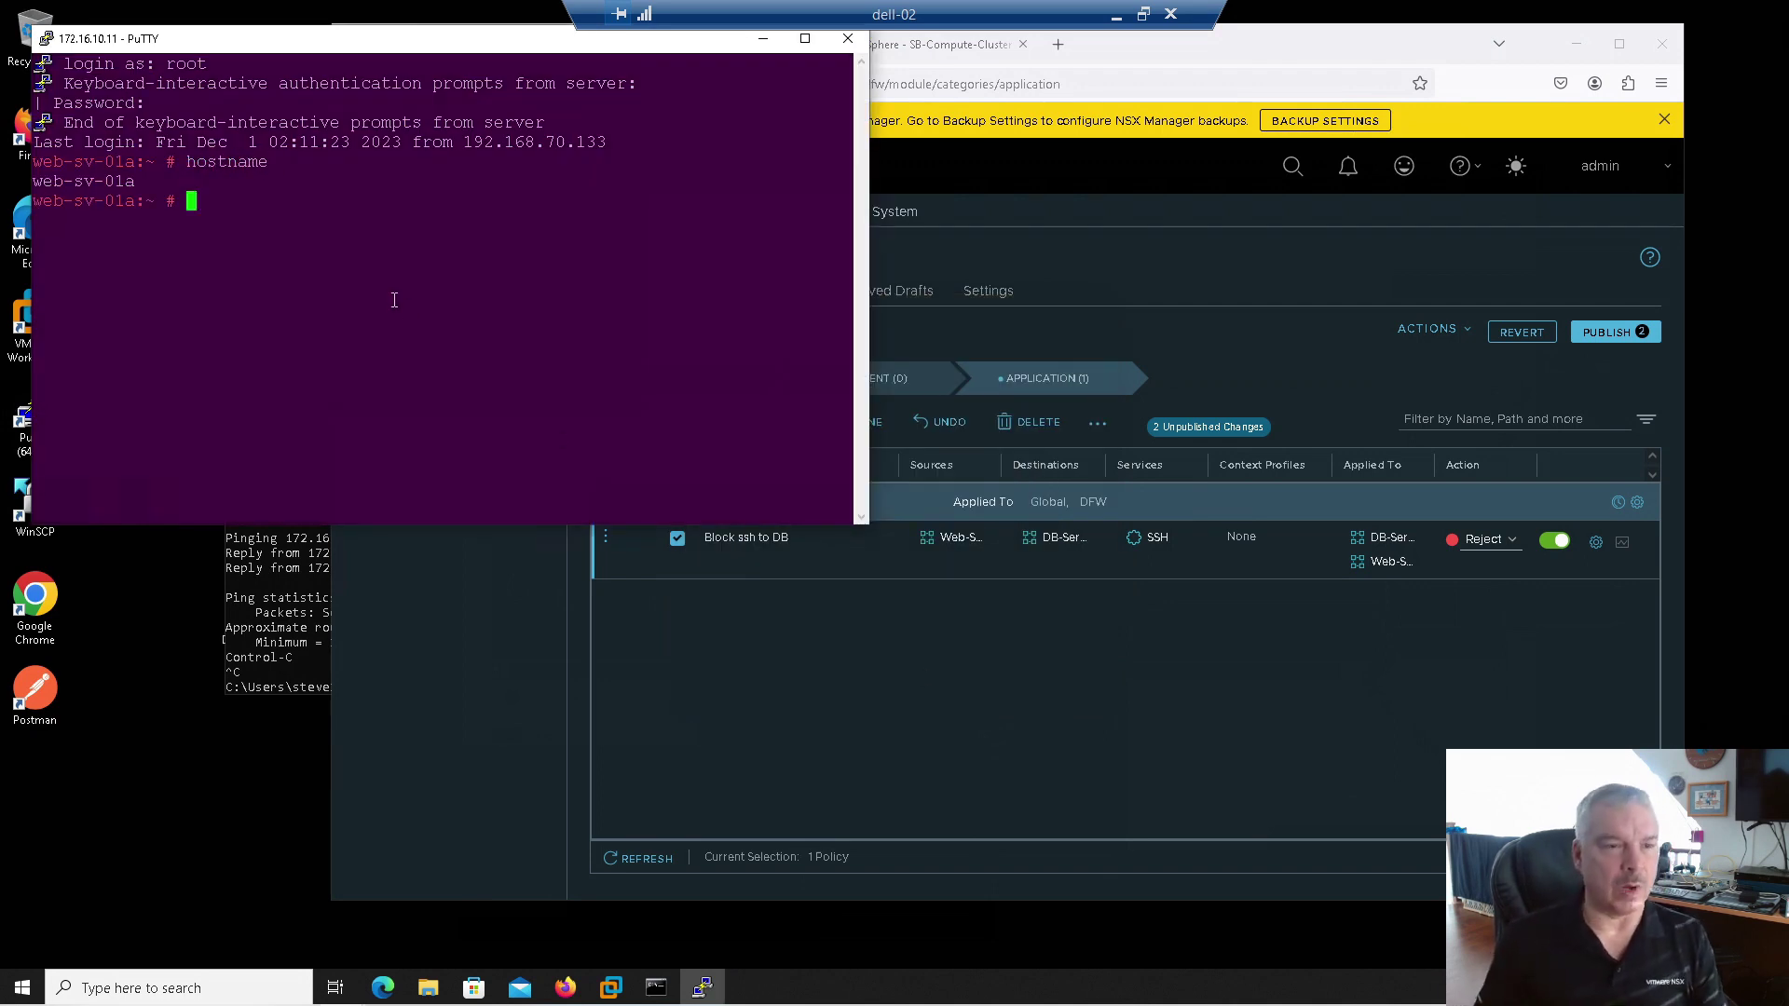
pyautogui.write('ifconfig')
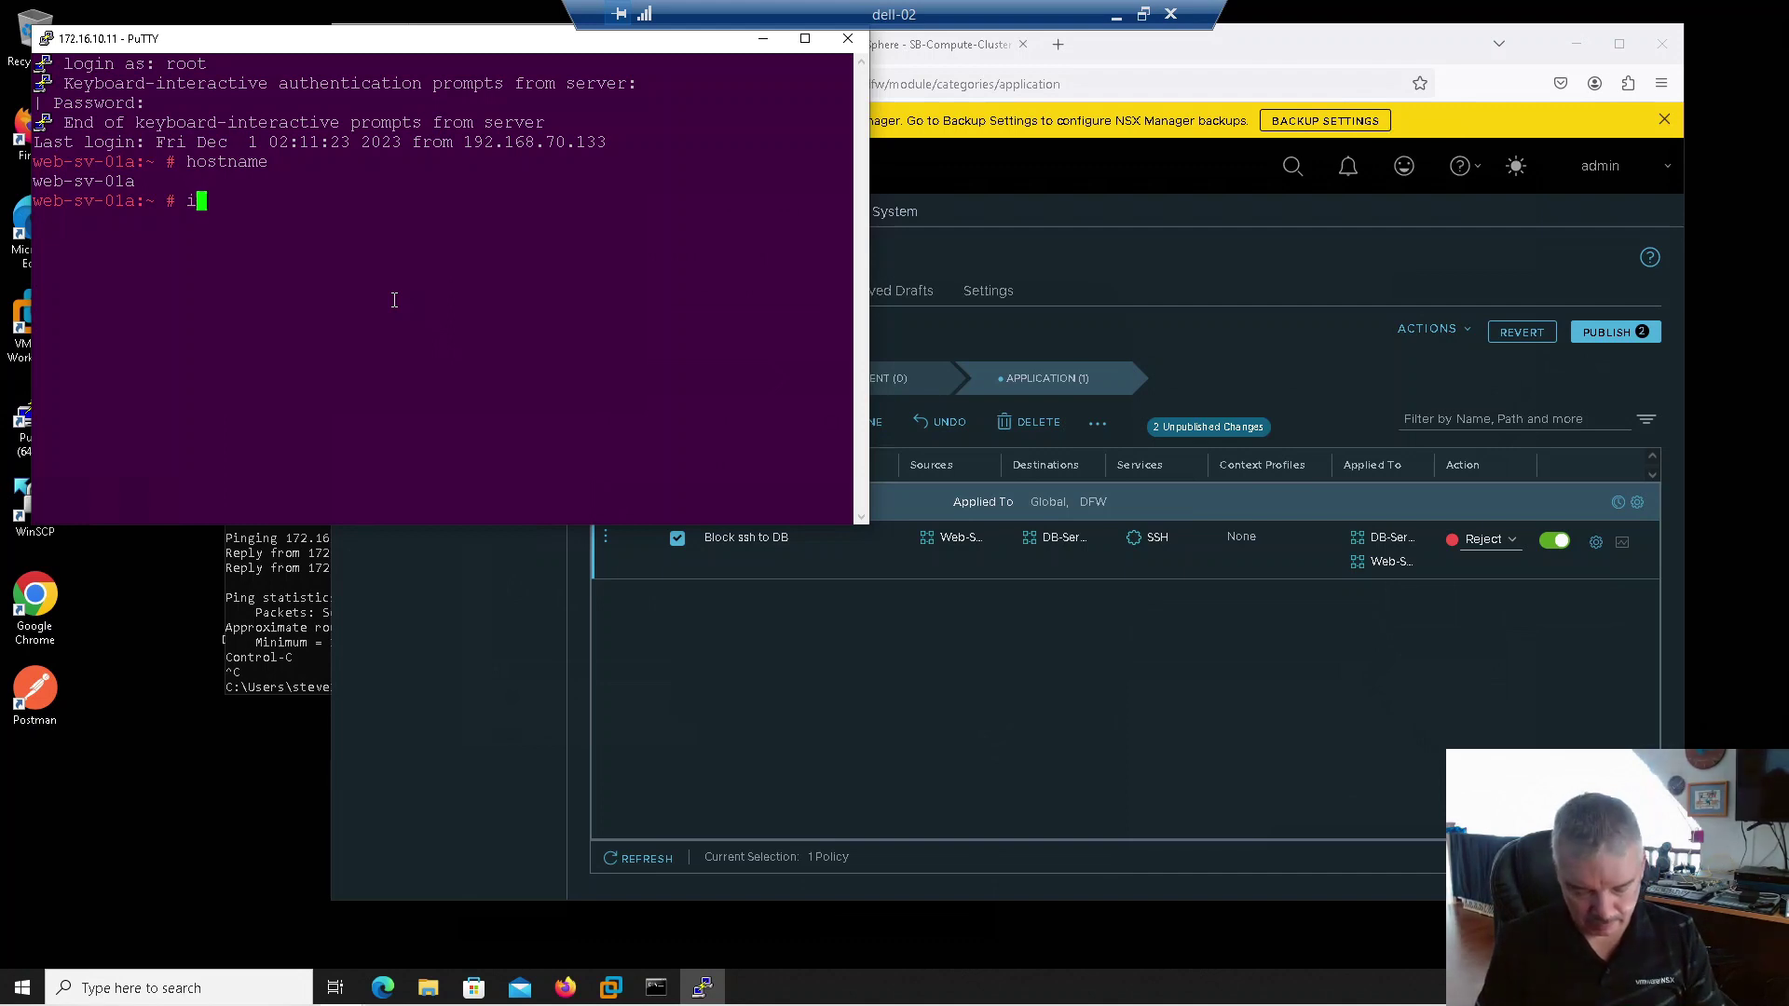
pyautogui.press('Return')
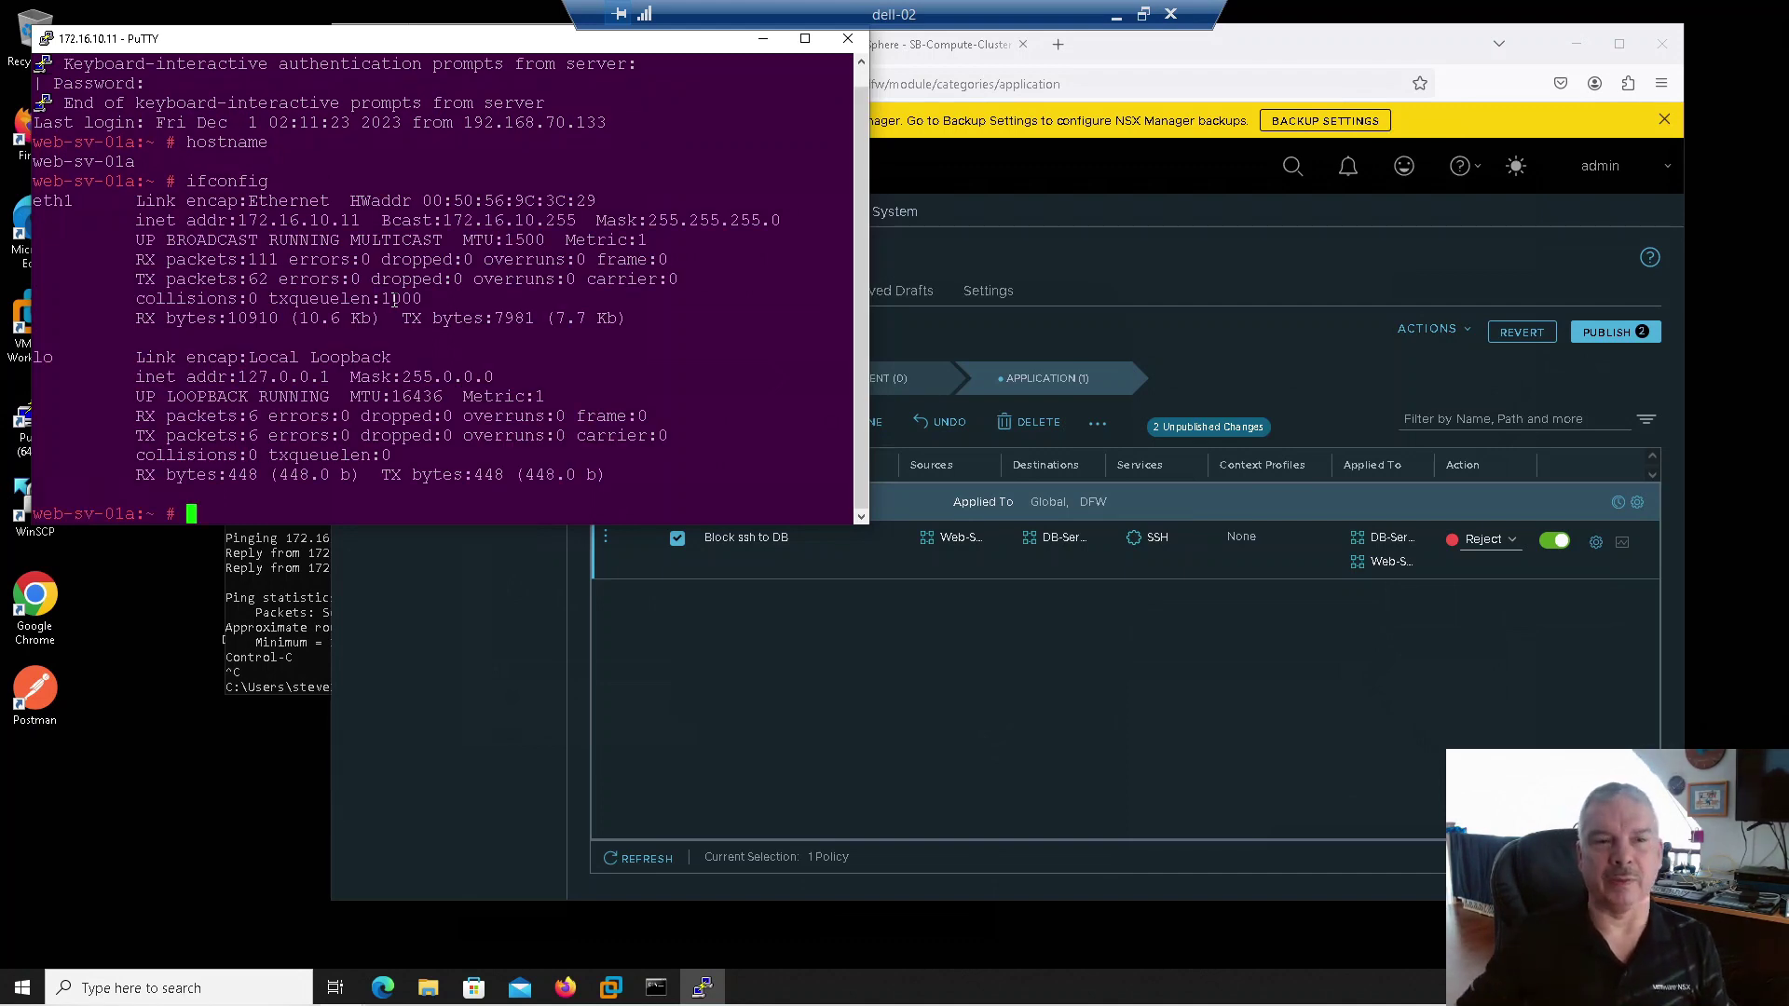
pyautogui.moveTo(239, 224); pyautogui.dragTo(369, 229)
pyautogui.click(239, 489)
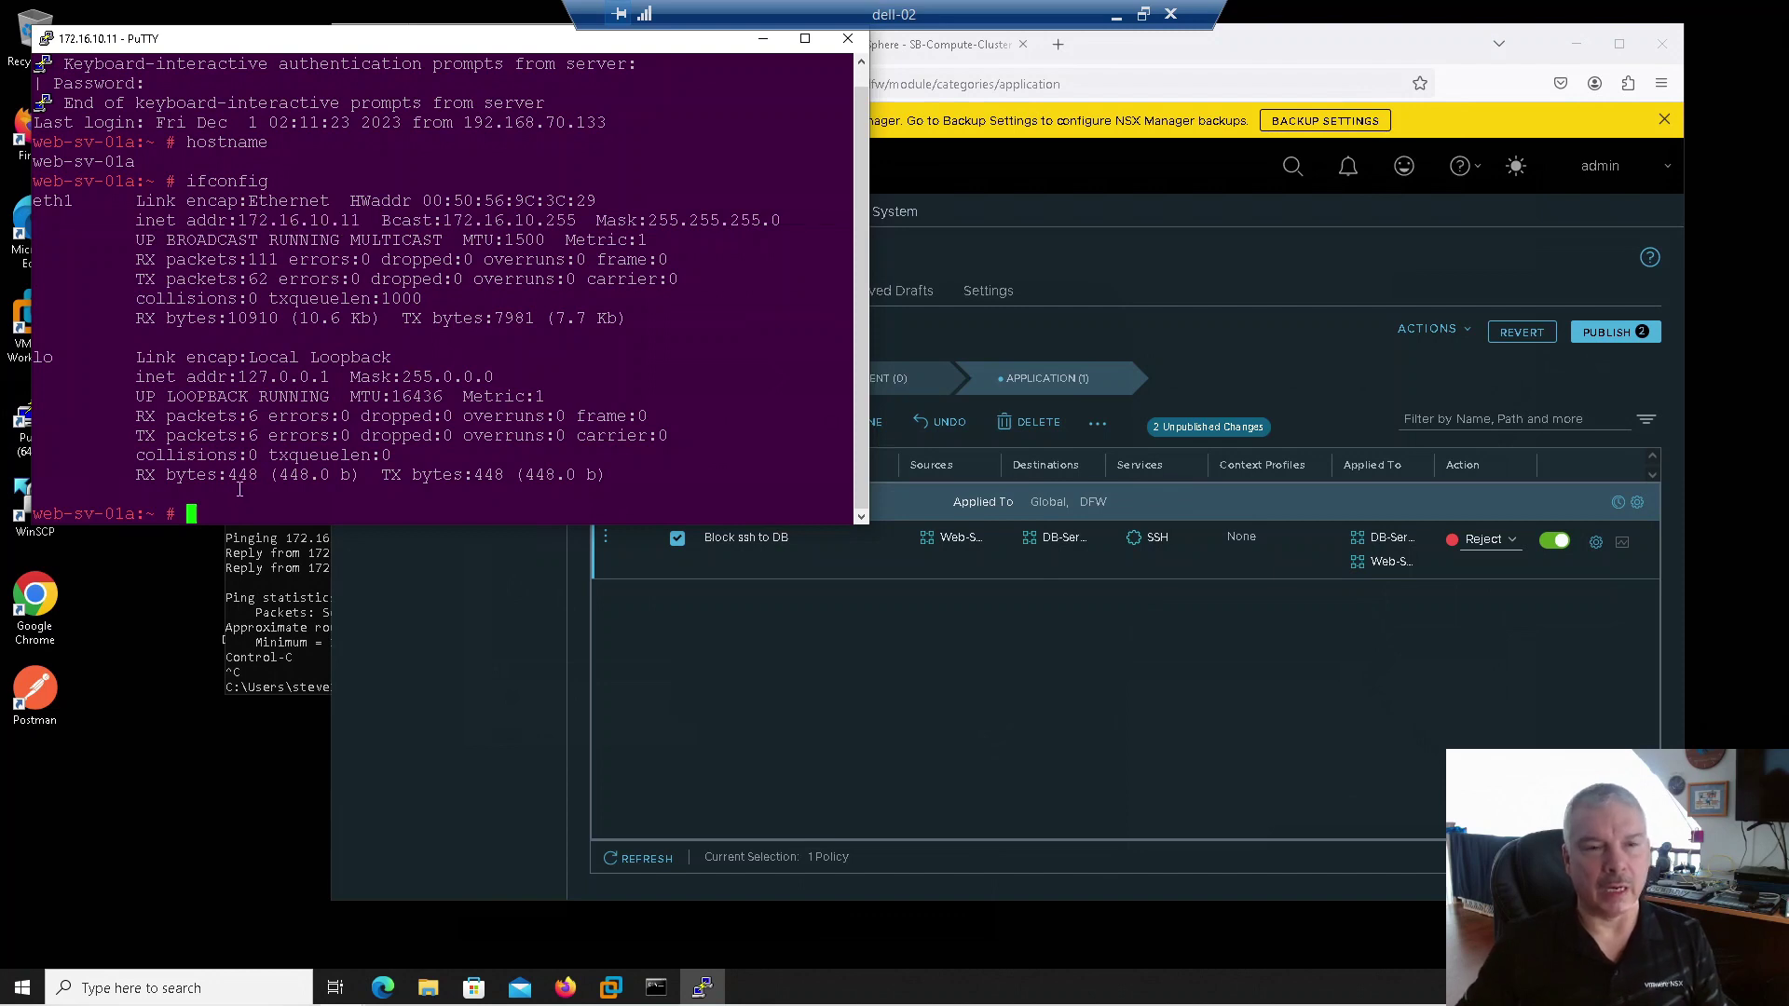
# Test SSH from the web server to 172.16.30.11 by entering the account password, and exit the remote session
pyautogui.write('ssh 172.16.30.11')
pyautogui.press('Return')
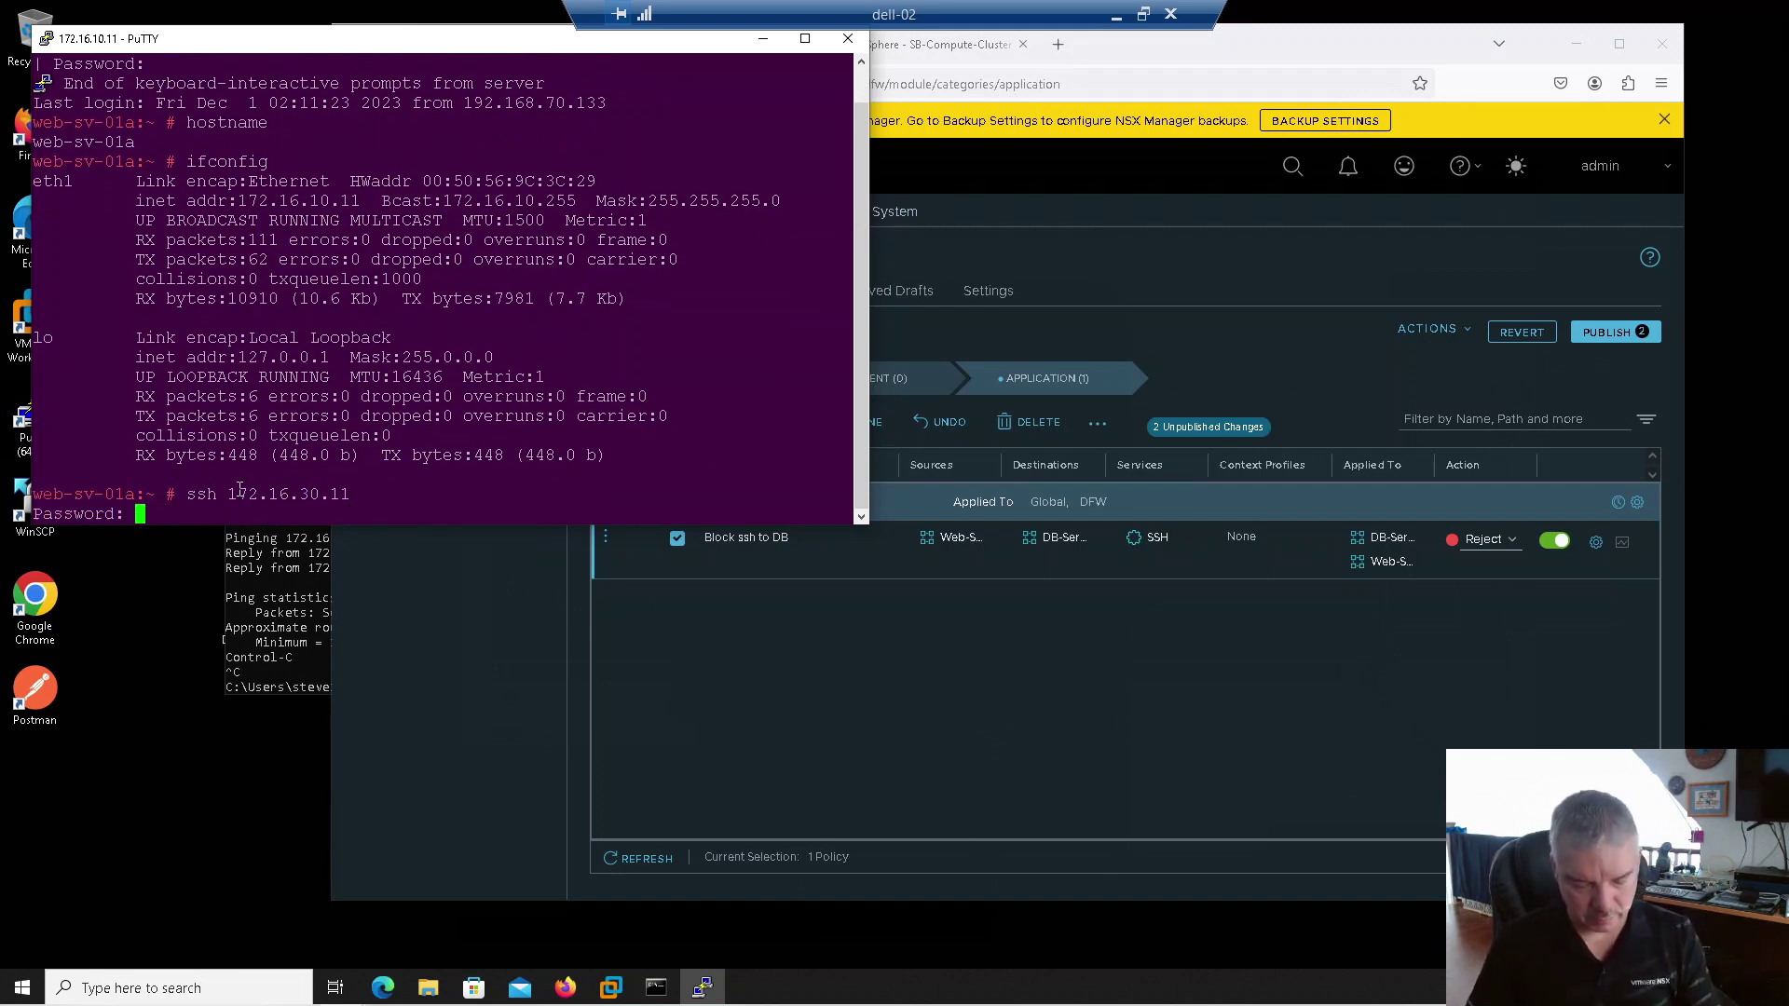
pyautogui.press('Return')
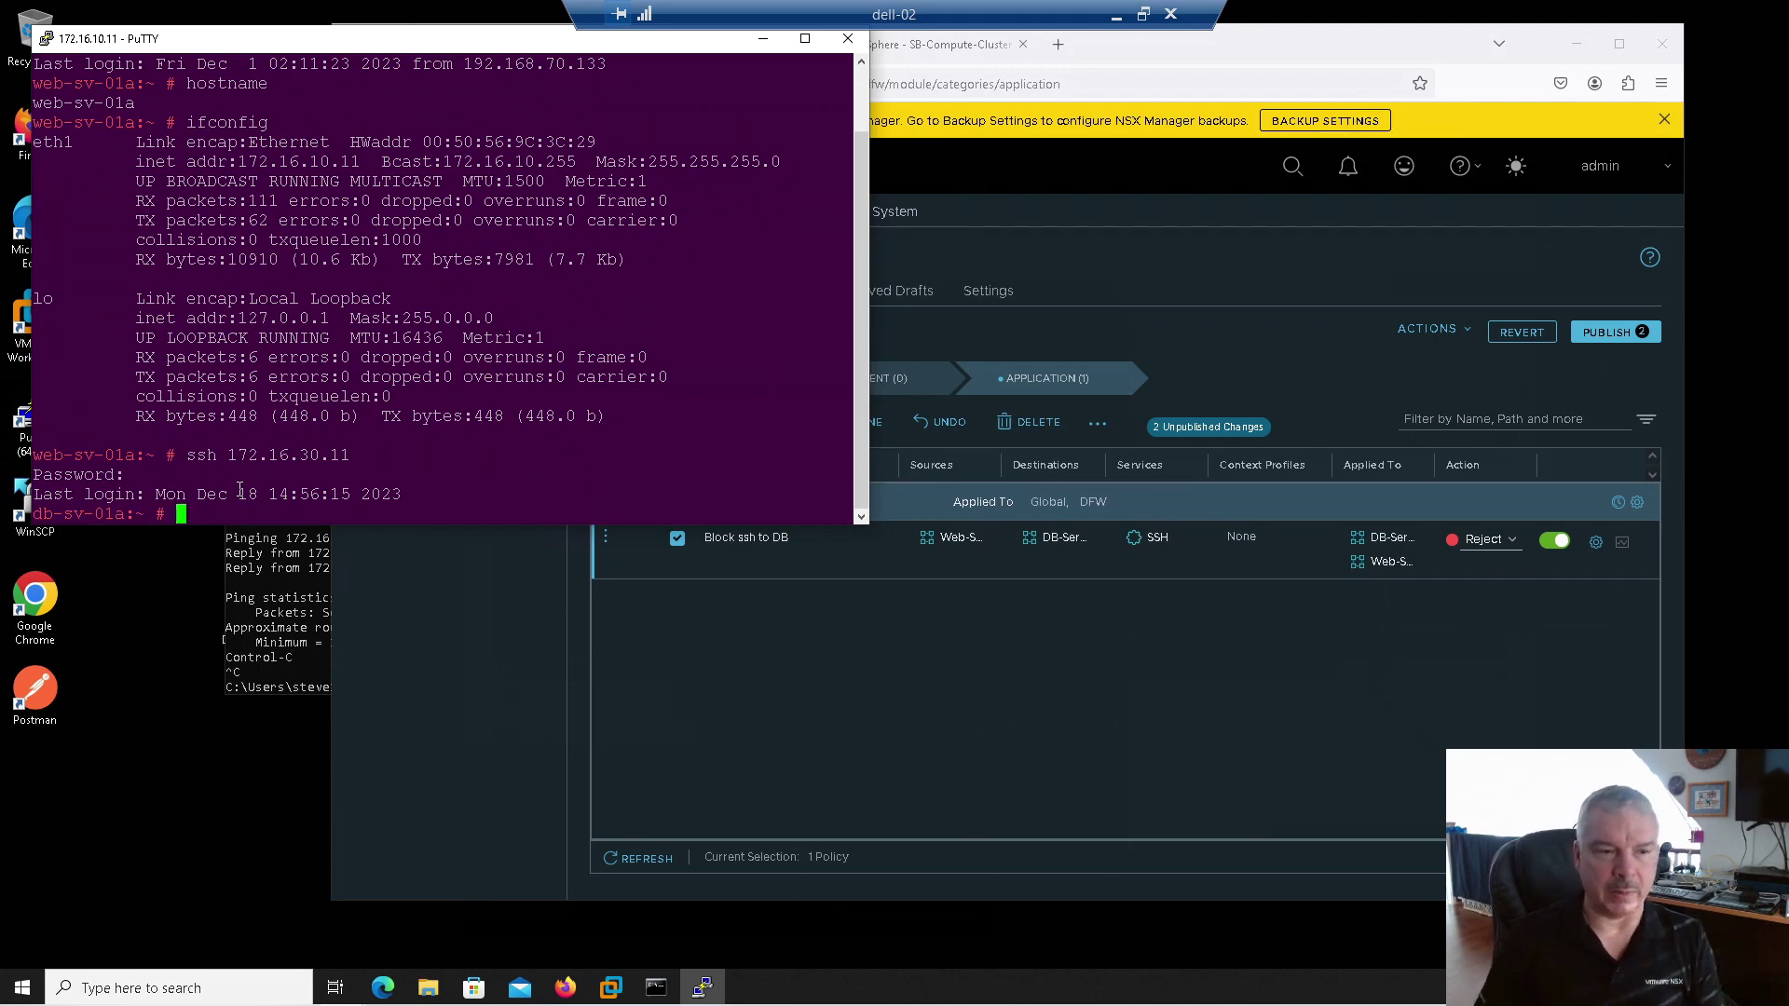
pyautogui.write('exit')
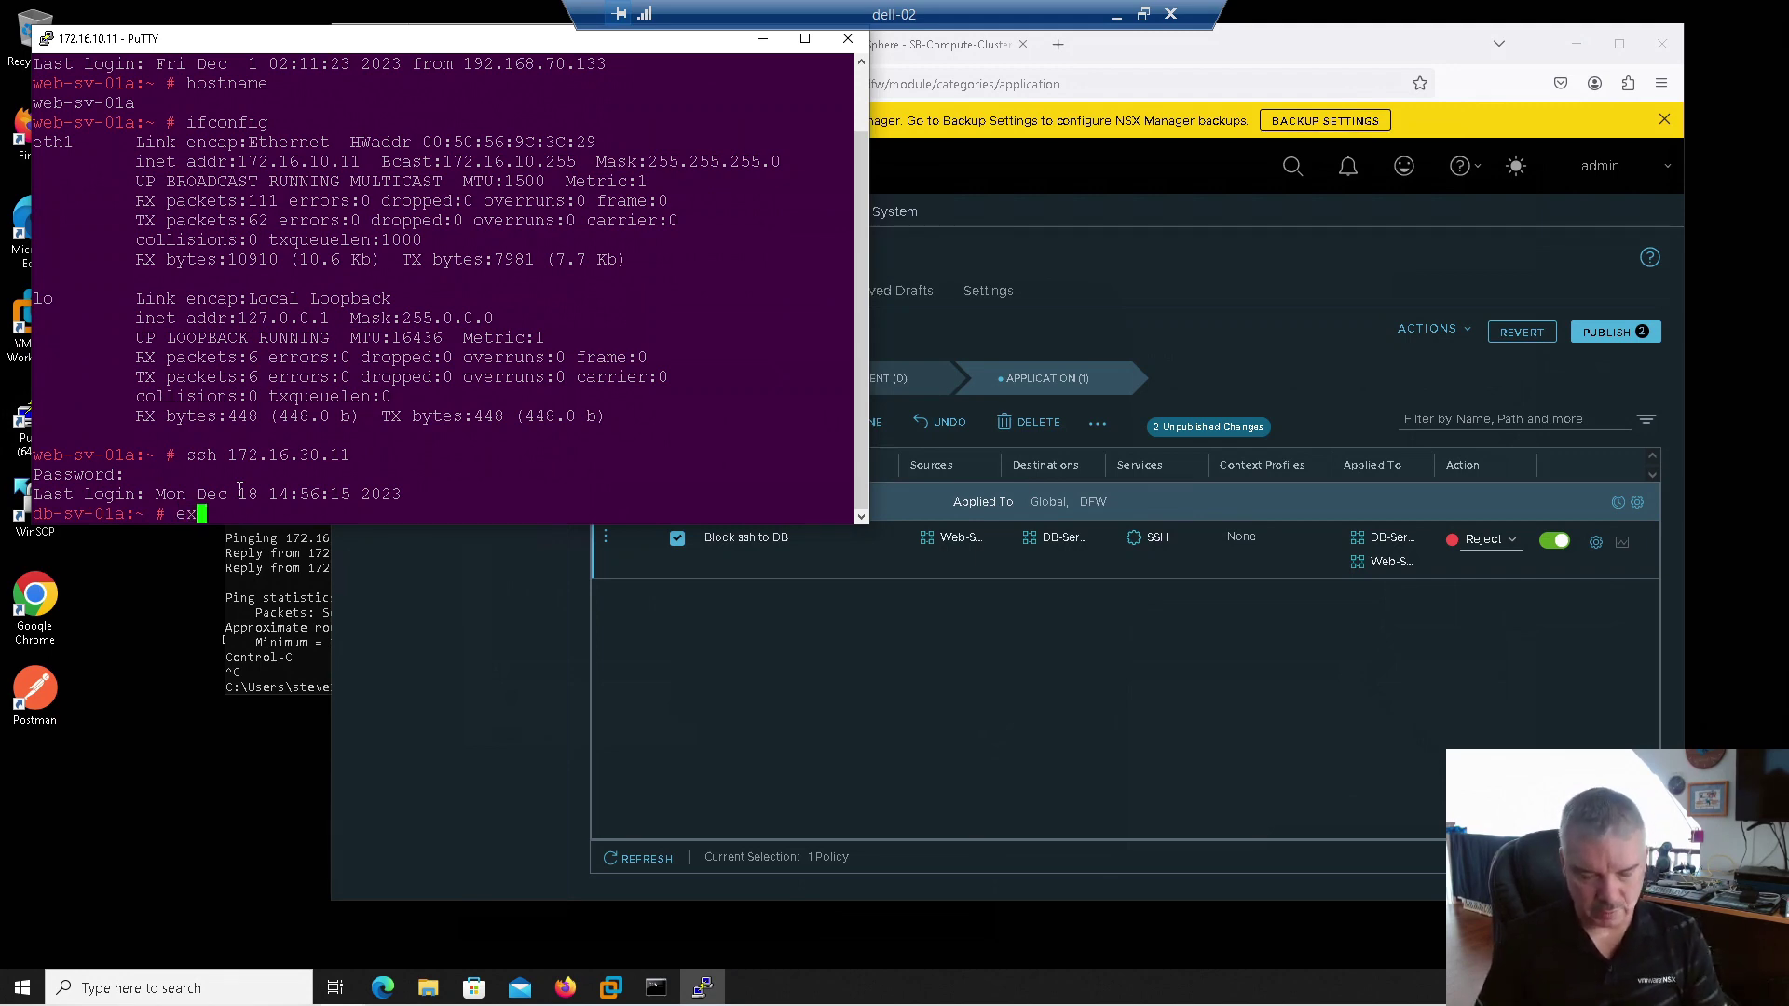
pyautogui.press('Return')
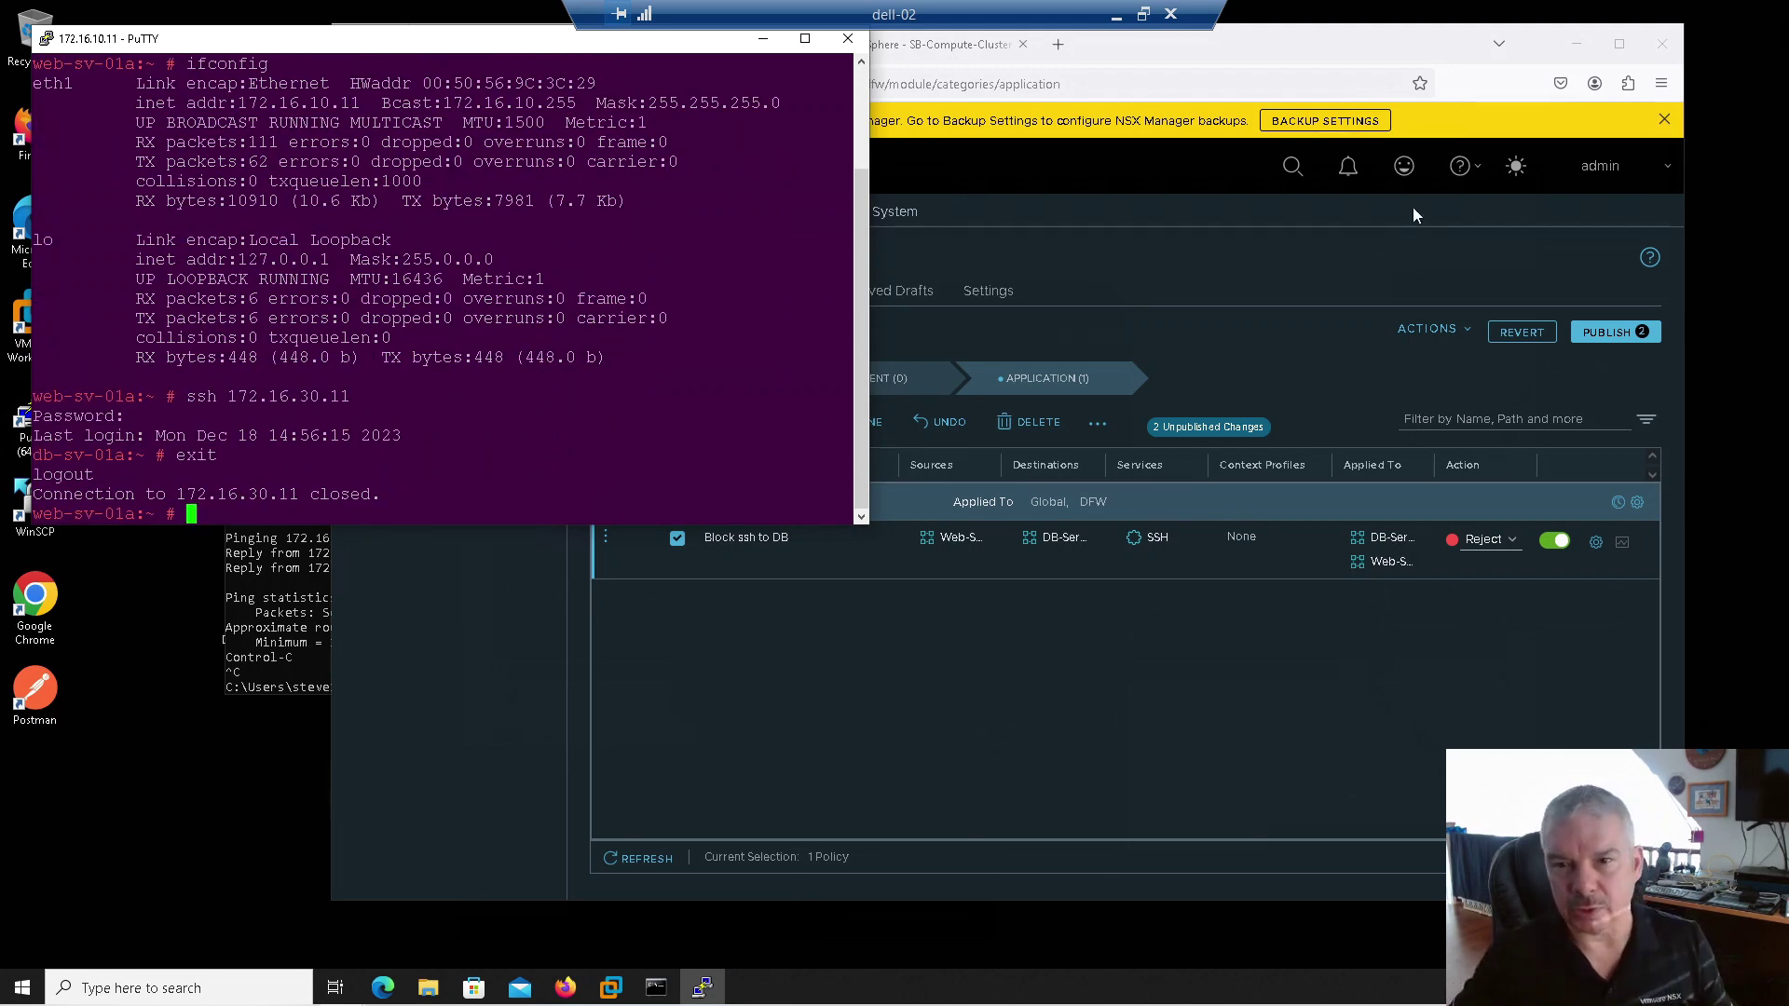
# Switch to the NSX browser window, publish the pending Block SSH firewall policy and refresh the rule list
pyautogui.click(1413, 268)
pyautogui.click(1601, 331)
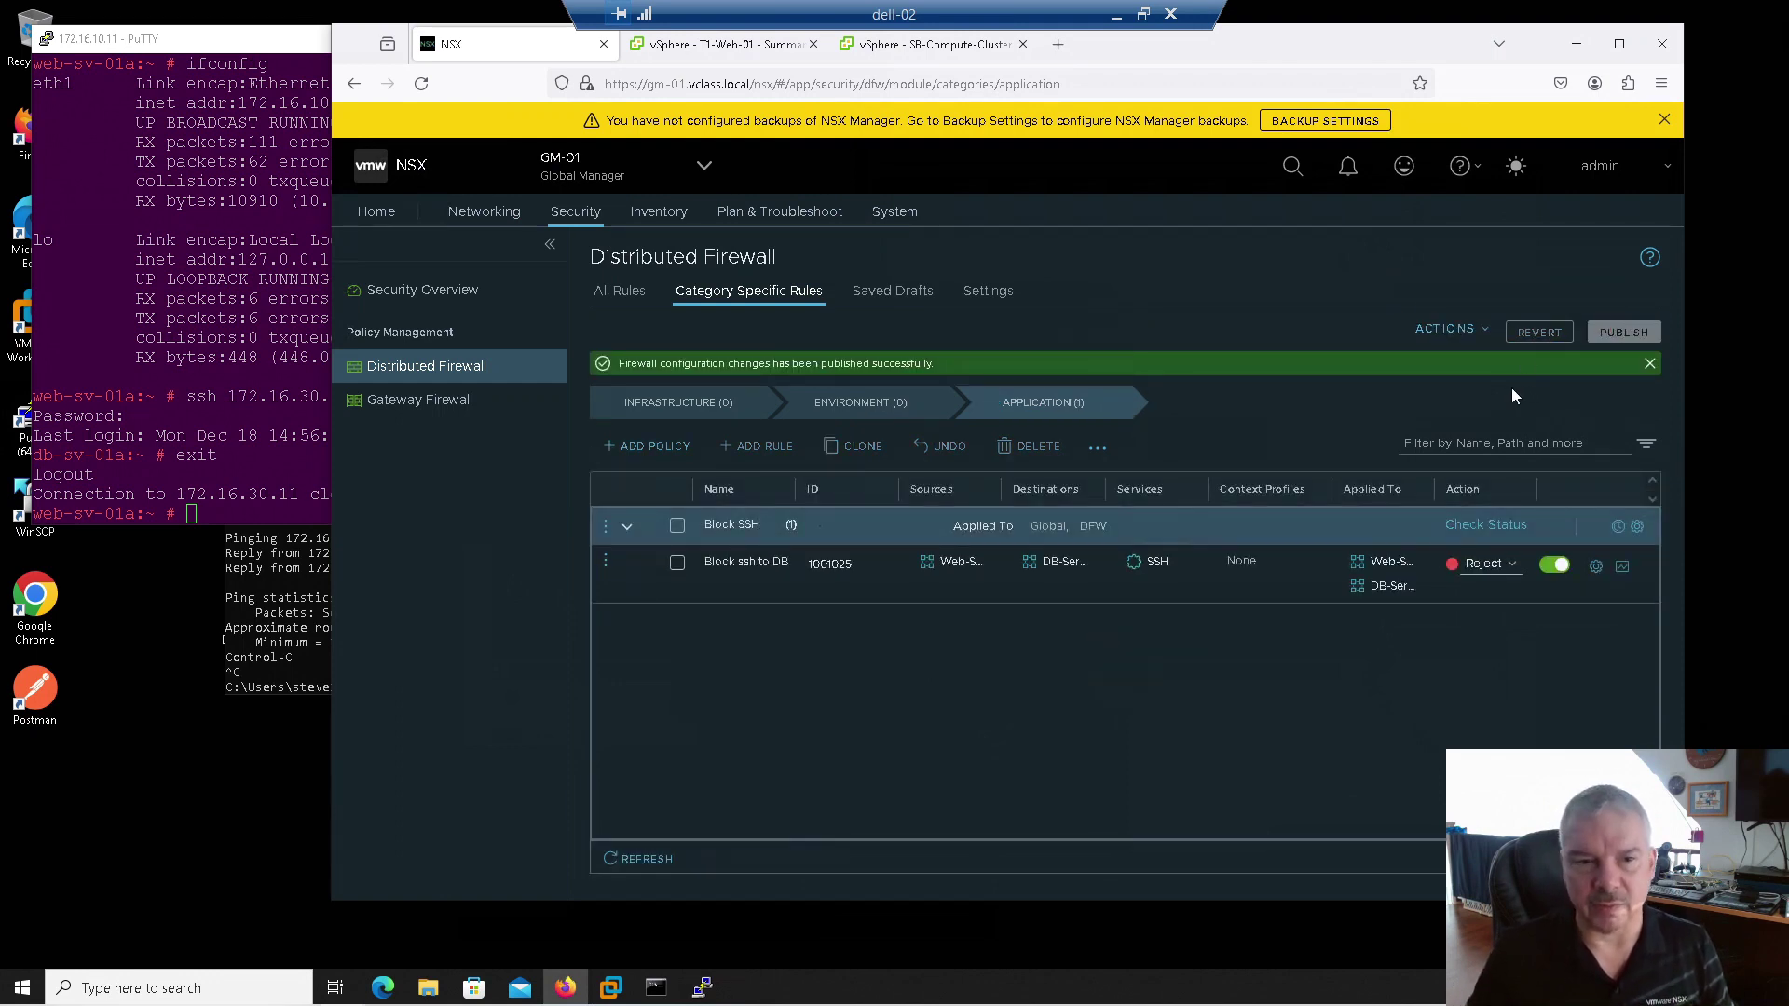
pyautogui.click(617, 870)
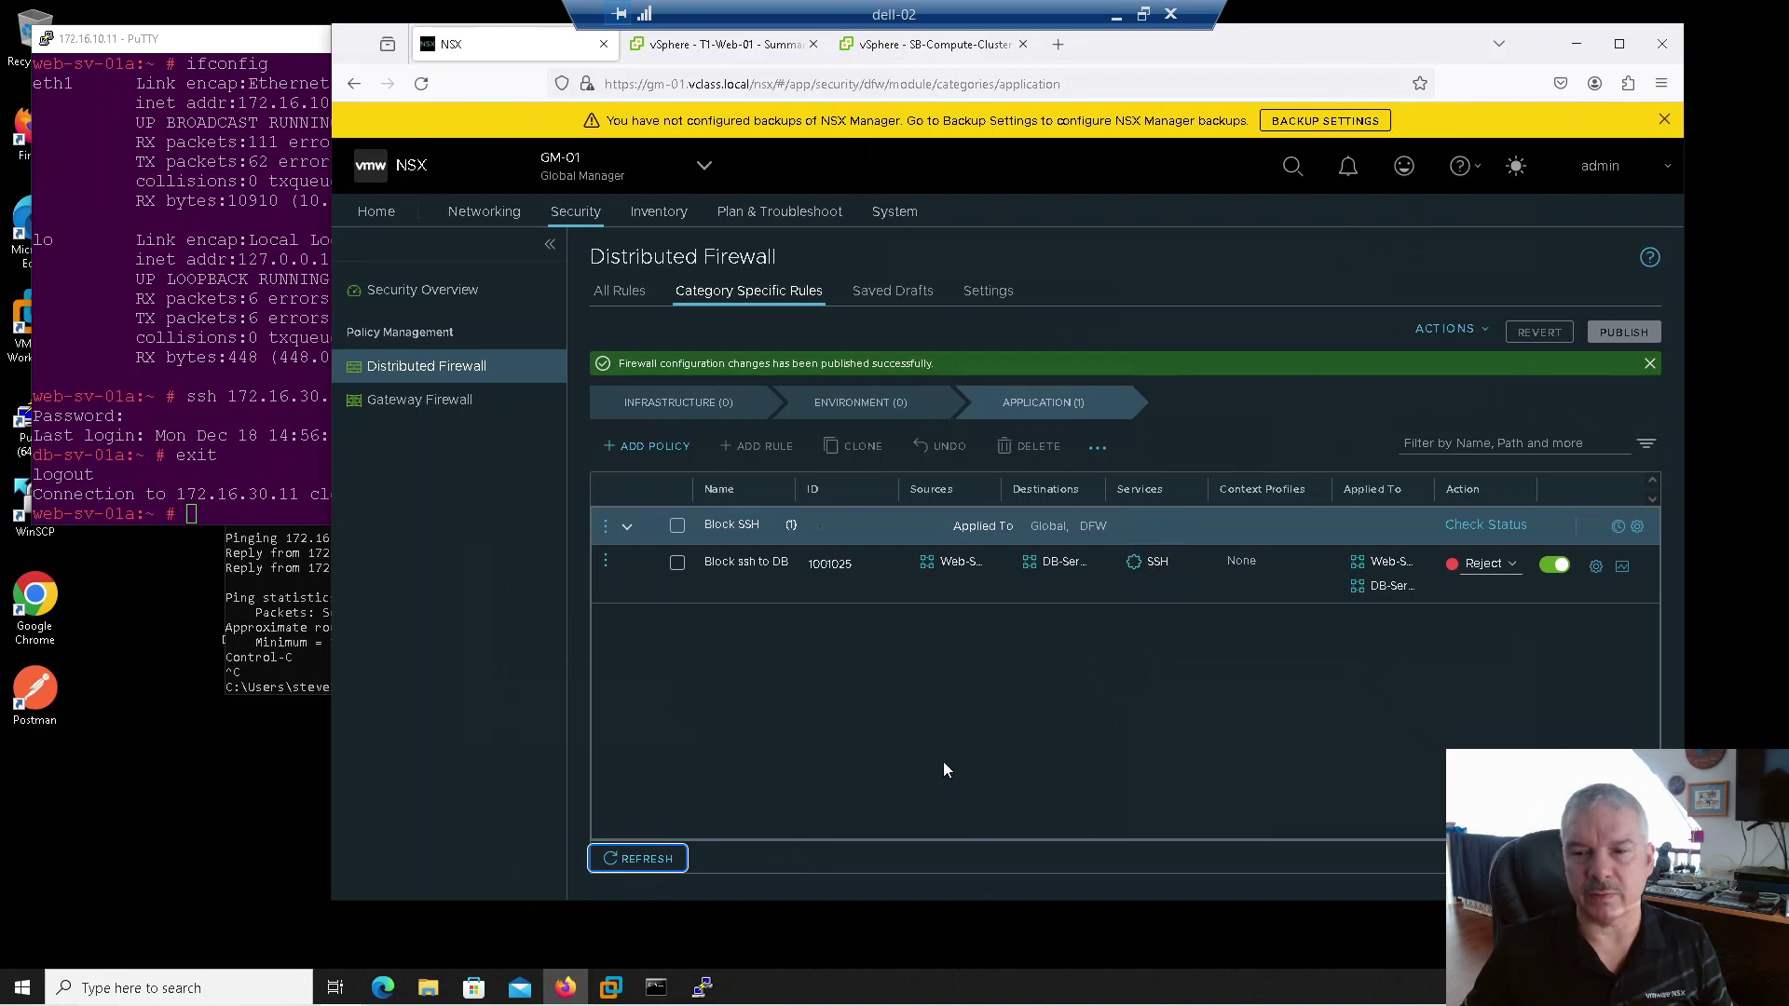
# Return to the PuTTY session and repeat the ssh 172.16.30.11 connection test from the web server
pyautogui.click(156, 268)
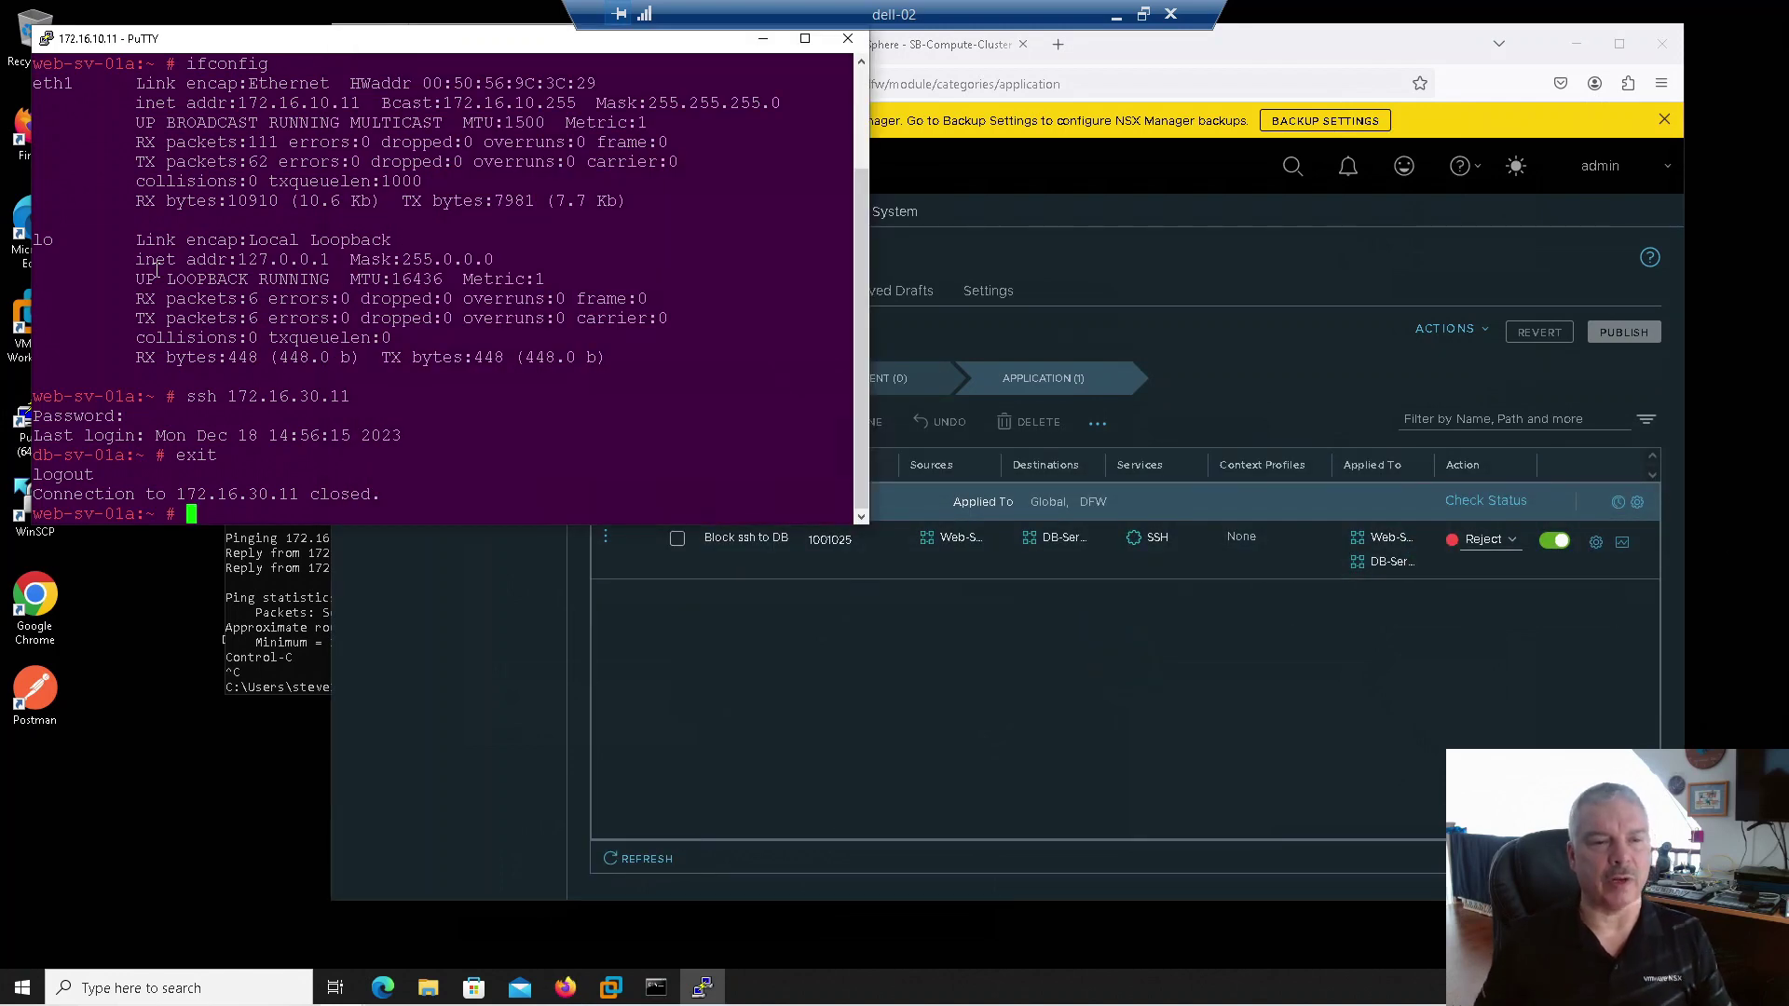
pyautogui.press('Up')
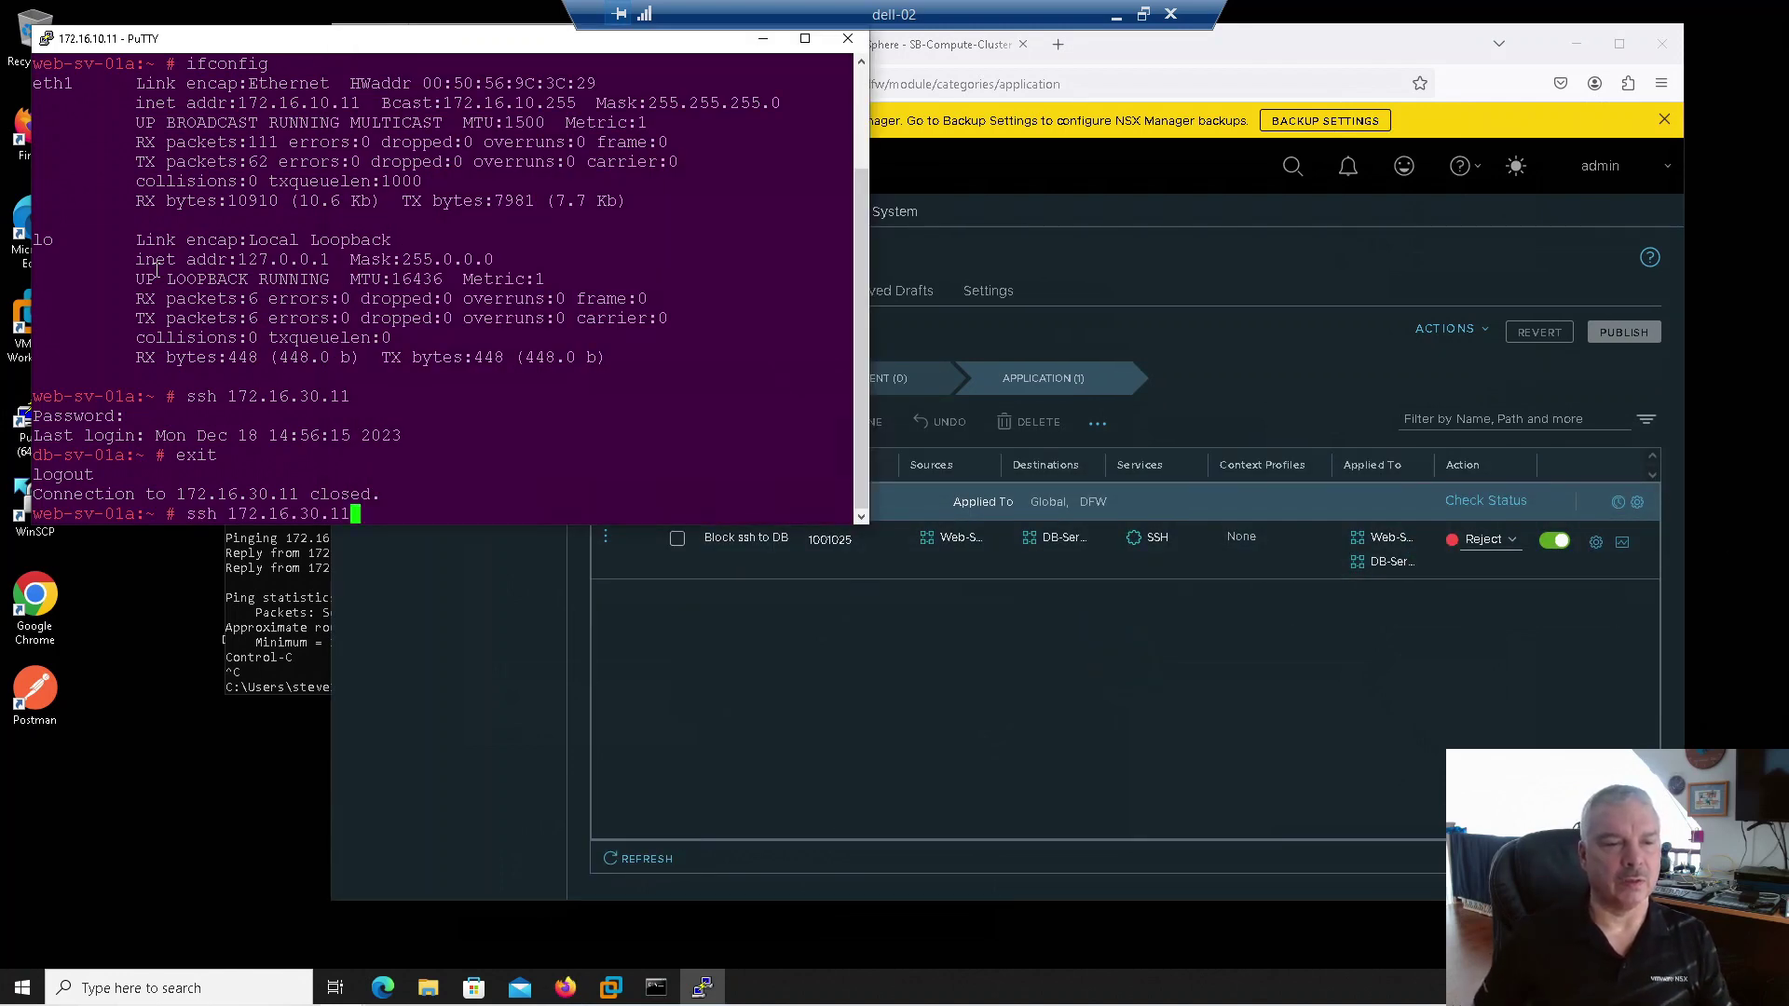
pyautogui.press('Return')
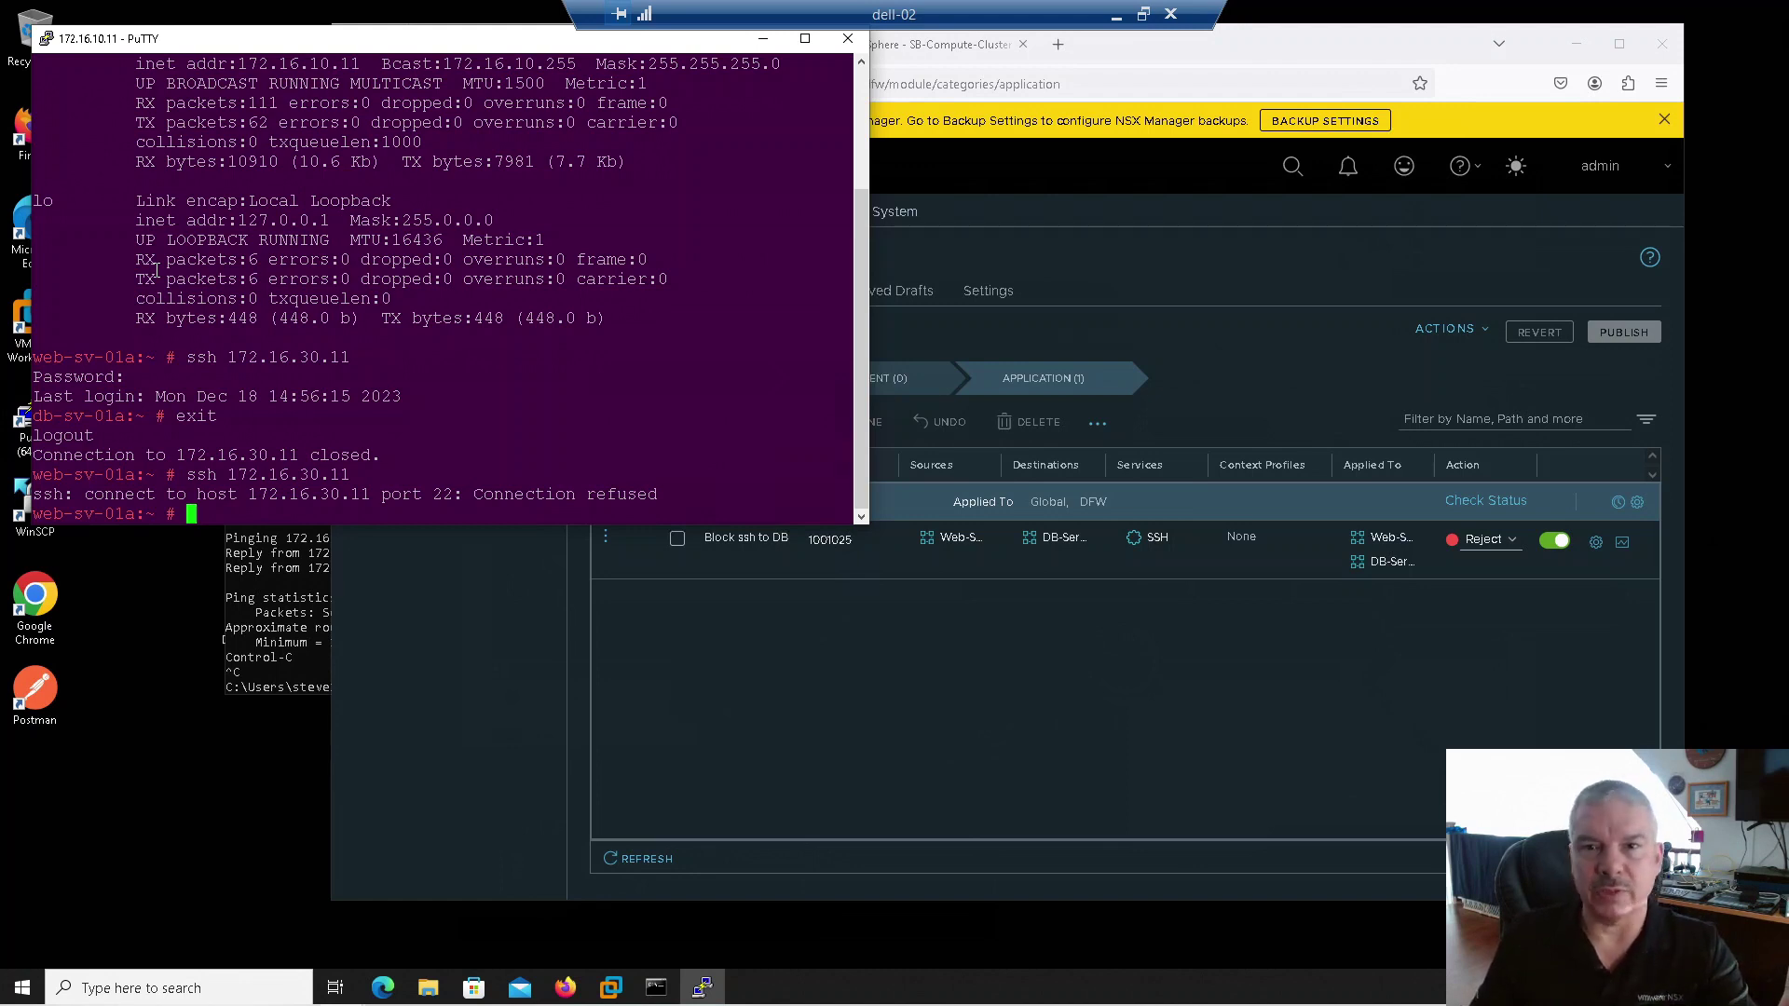
pyautogui.click(1298, 51)
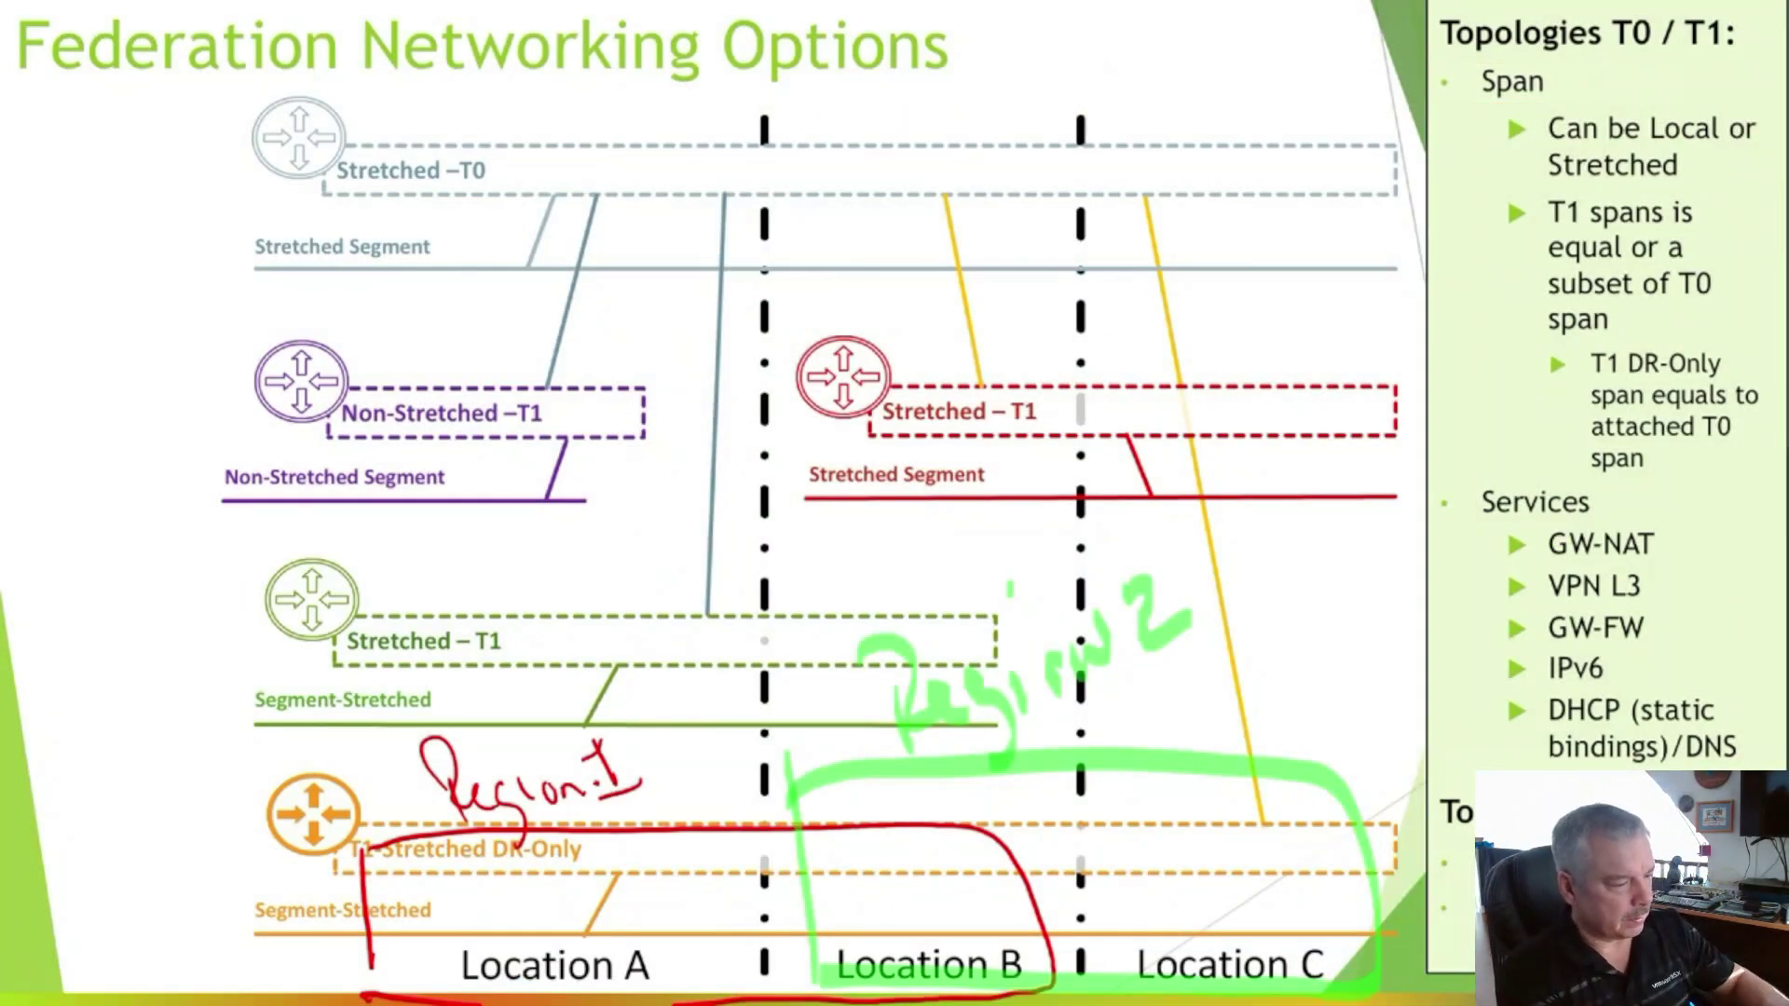
pyautogui.press('e')
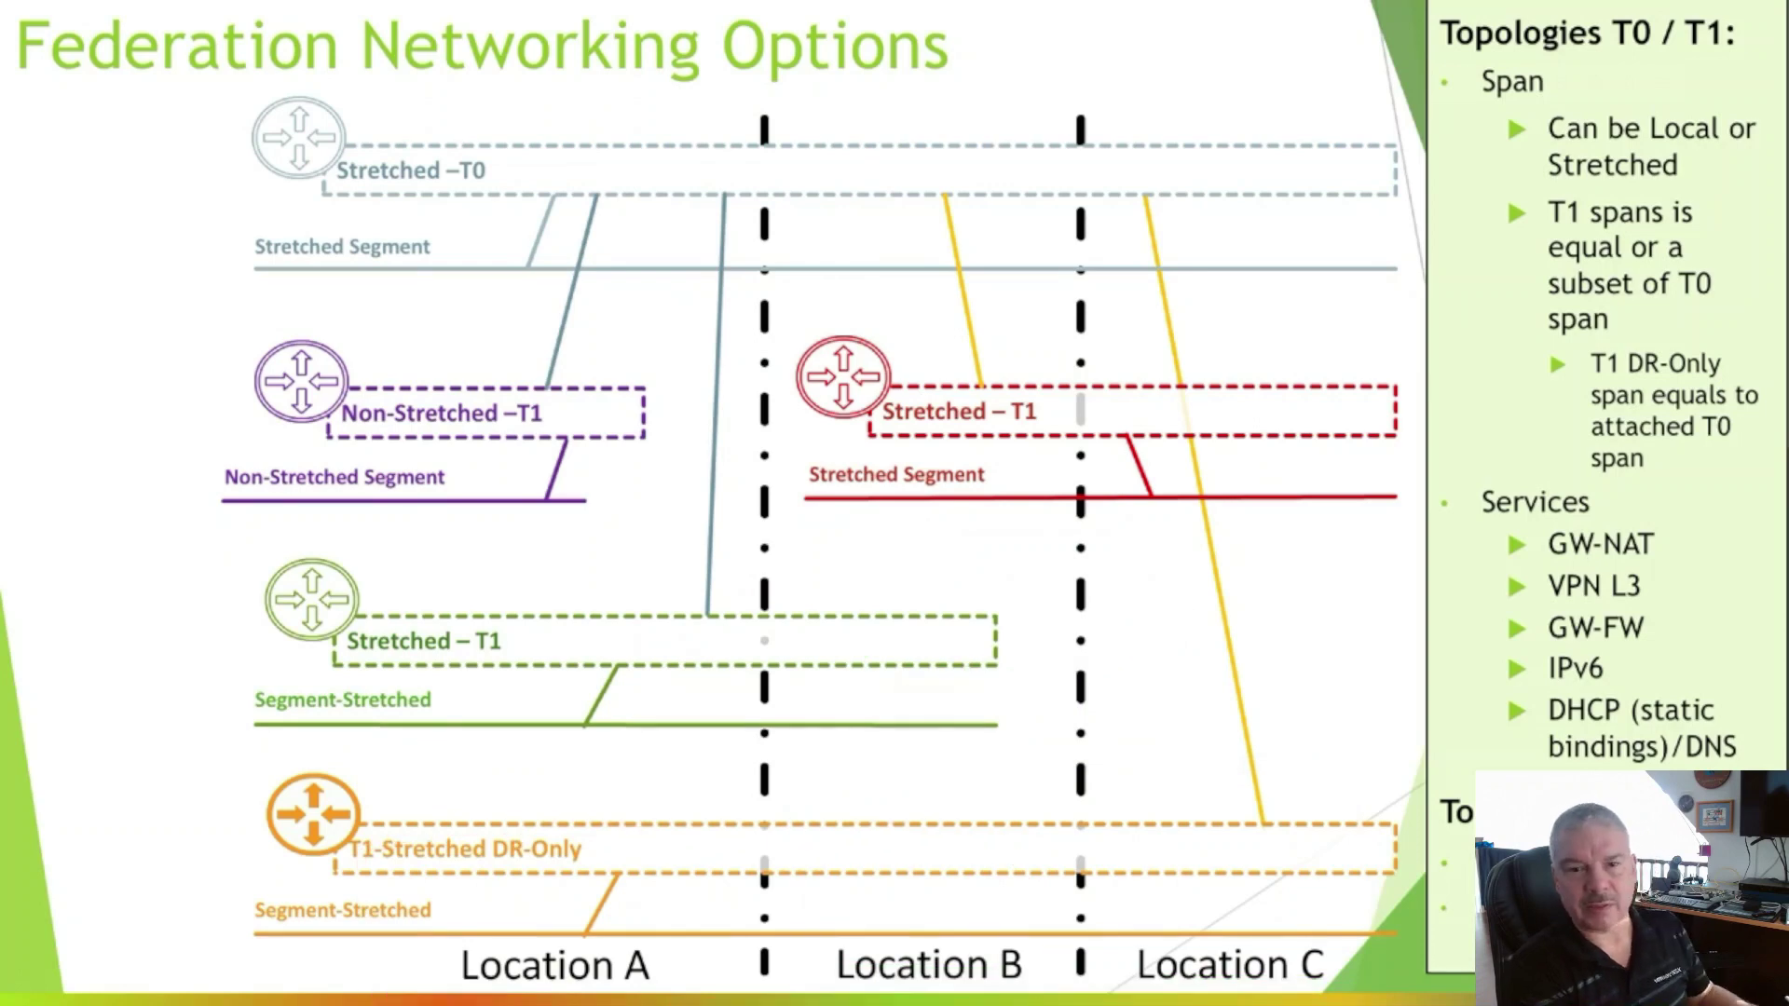
pyautogui.moveTo(424, 932)
pyautogui.mouseDown()
pyautogui.moveTo(610, 927)
pyautogui.moveTo(484, 902)
pyautogui.mouseUp()
pyautogui.moveTo(1025, 923); pyautogui.dragTo(894, 899)
pyautogui.moveTo(1313, 927); pyautogui.dragTo(1164, 908)
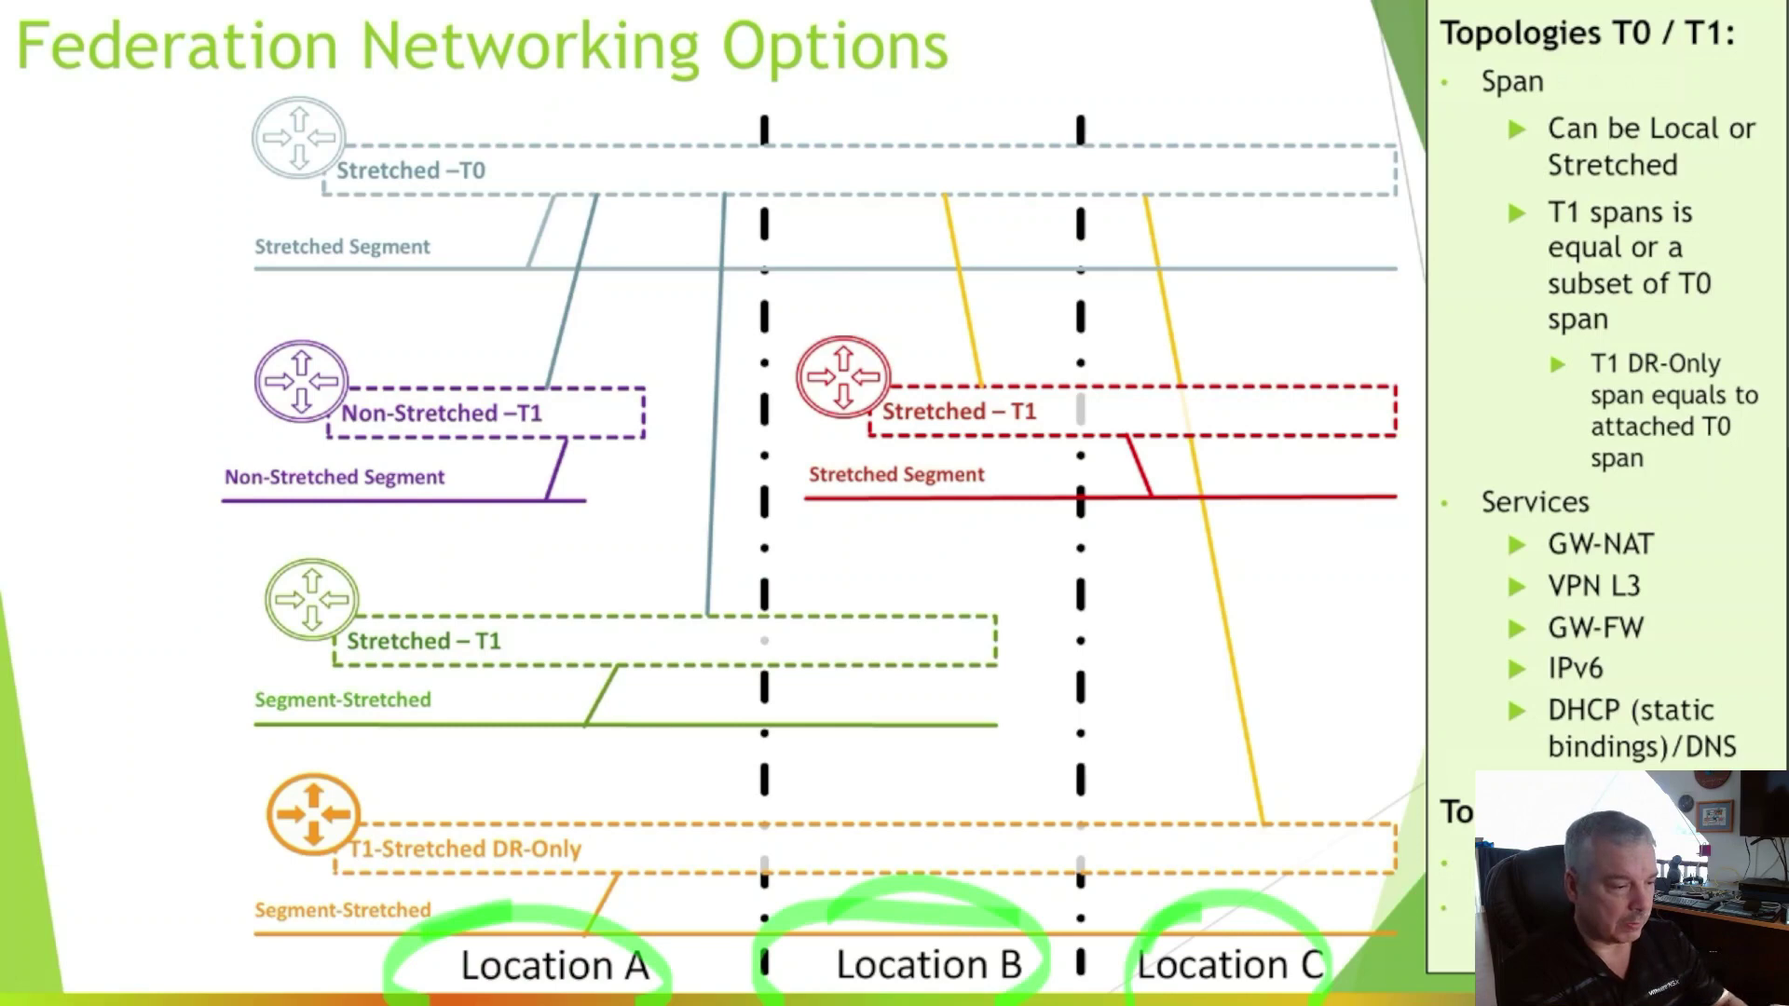
pyautogui.press('e')
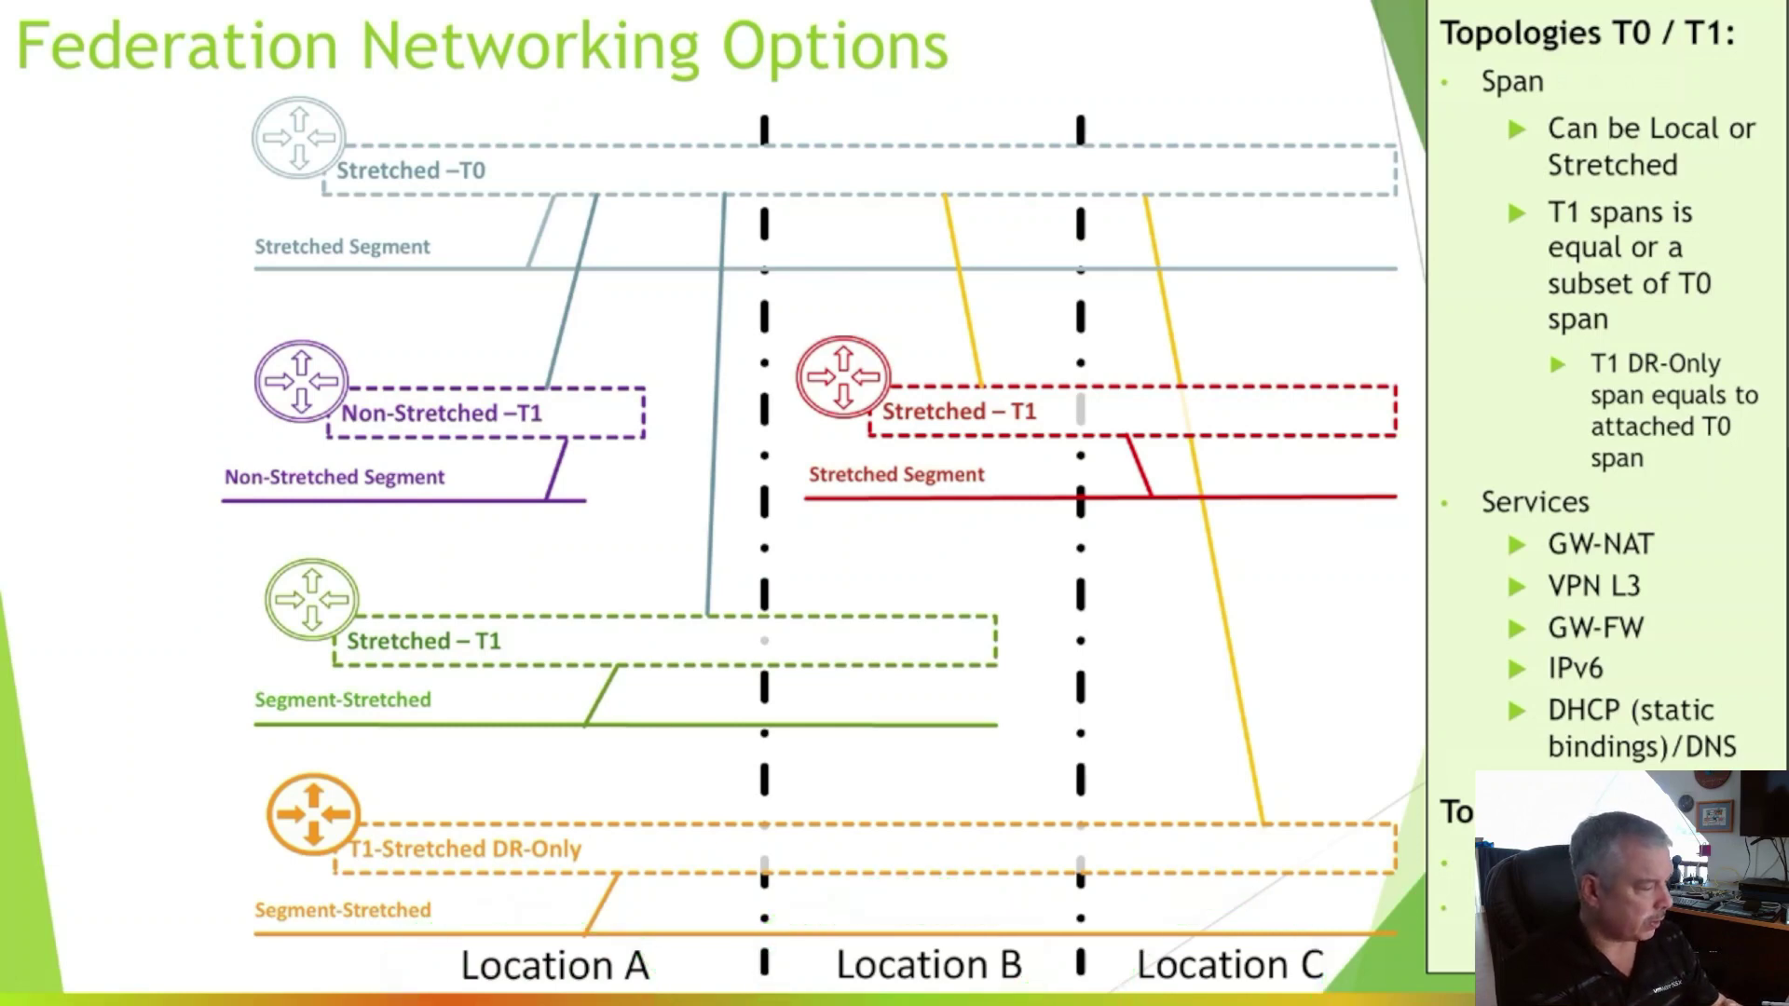
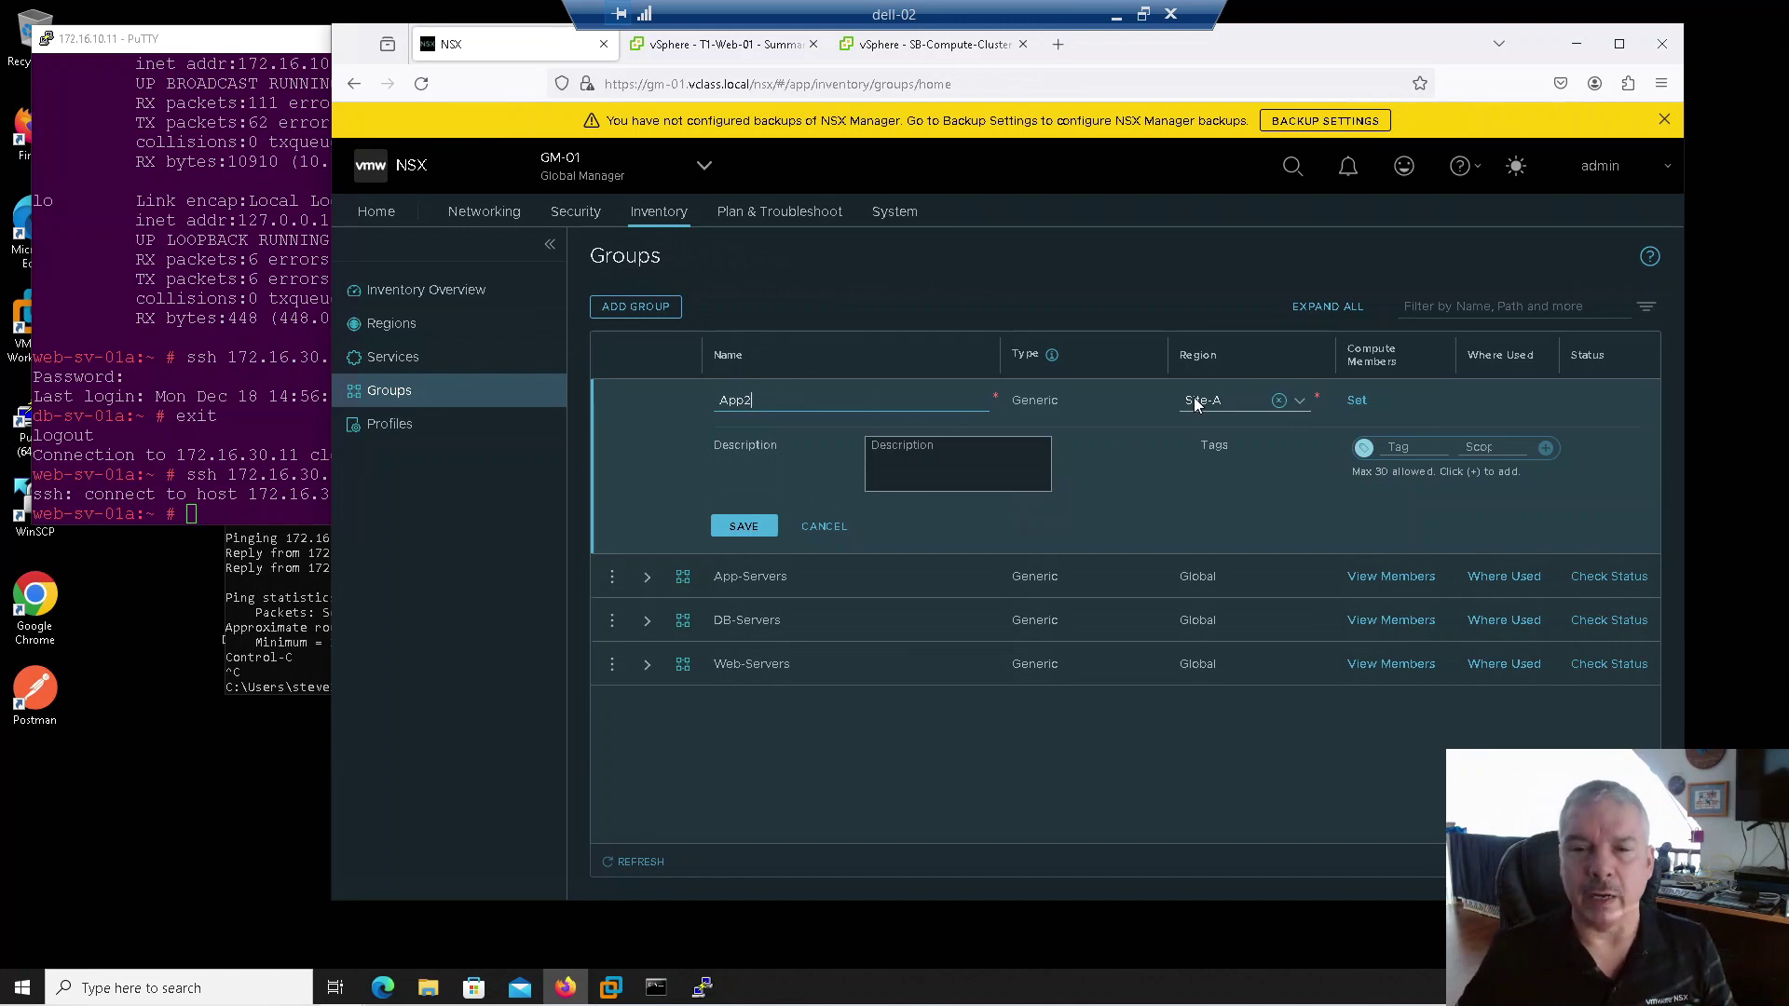
# Switch to the vSphere Client to view the T1-App-01 virtual machine's summary, and return to the NSX groups
pyautogui.click(693, 45)
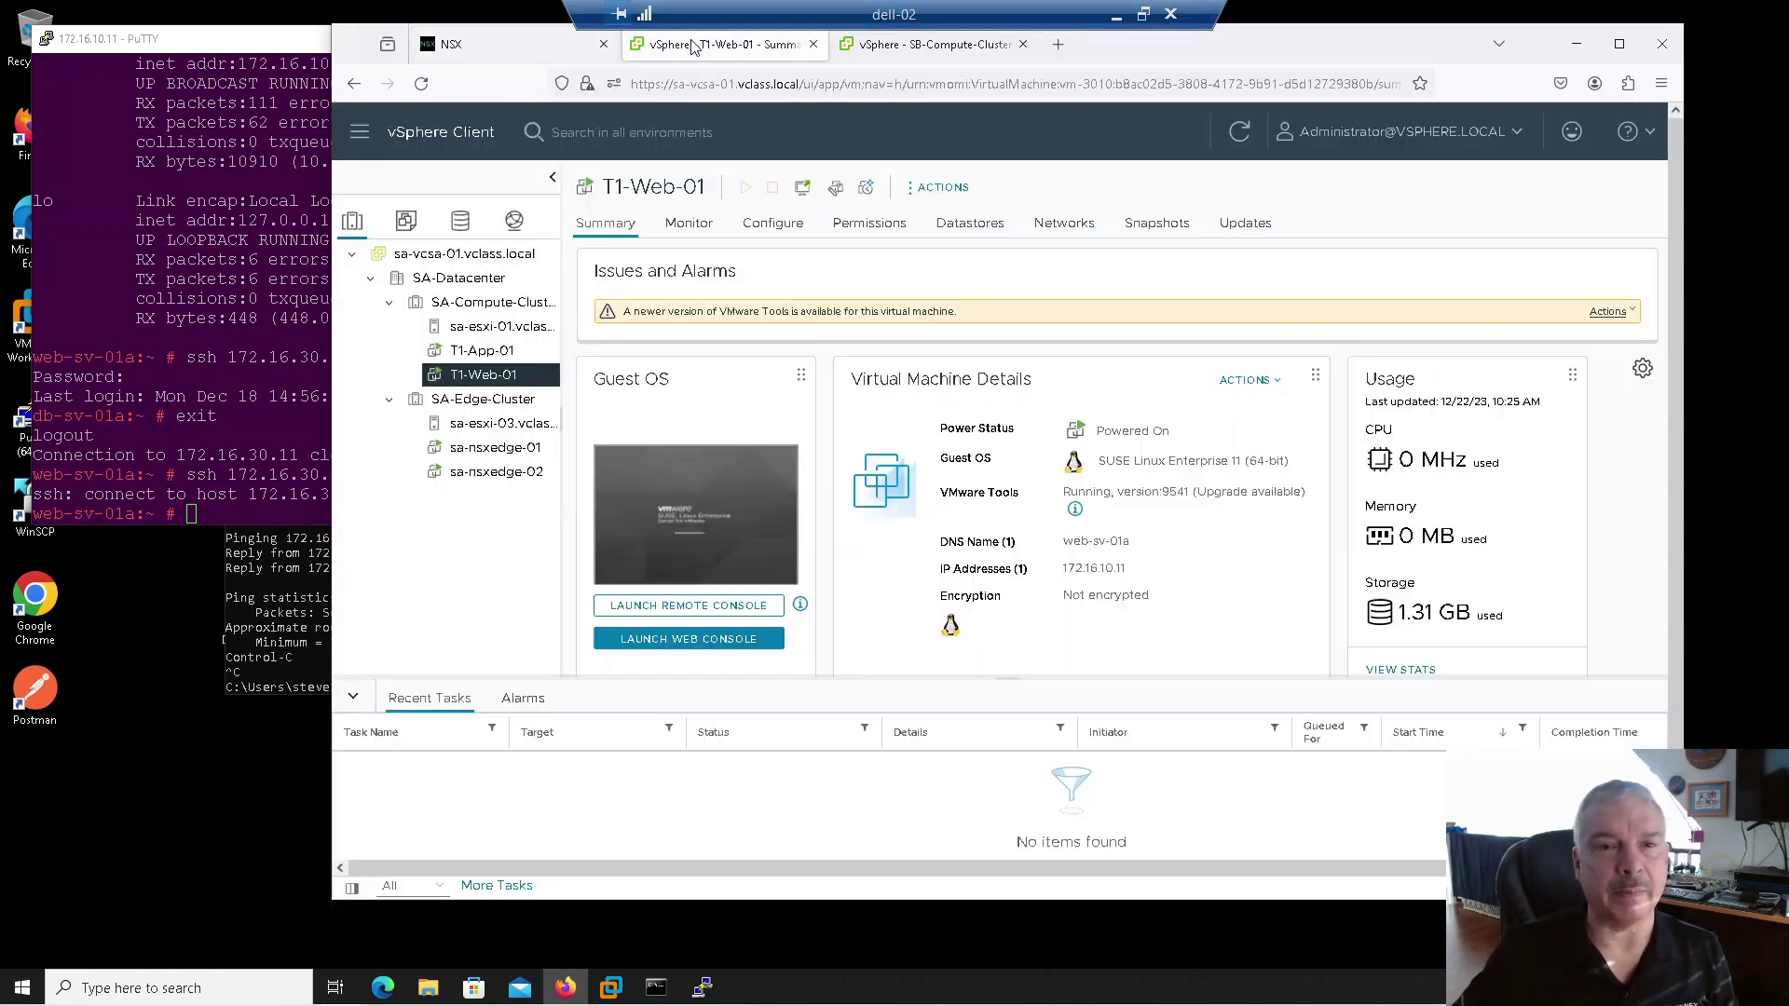
pyautogui.click(477, 358)
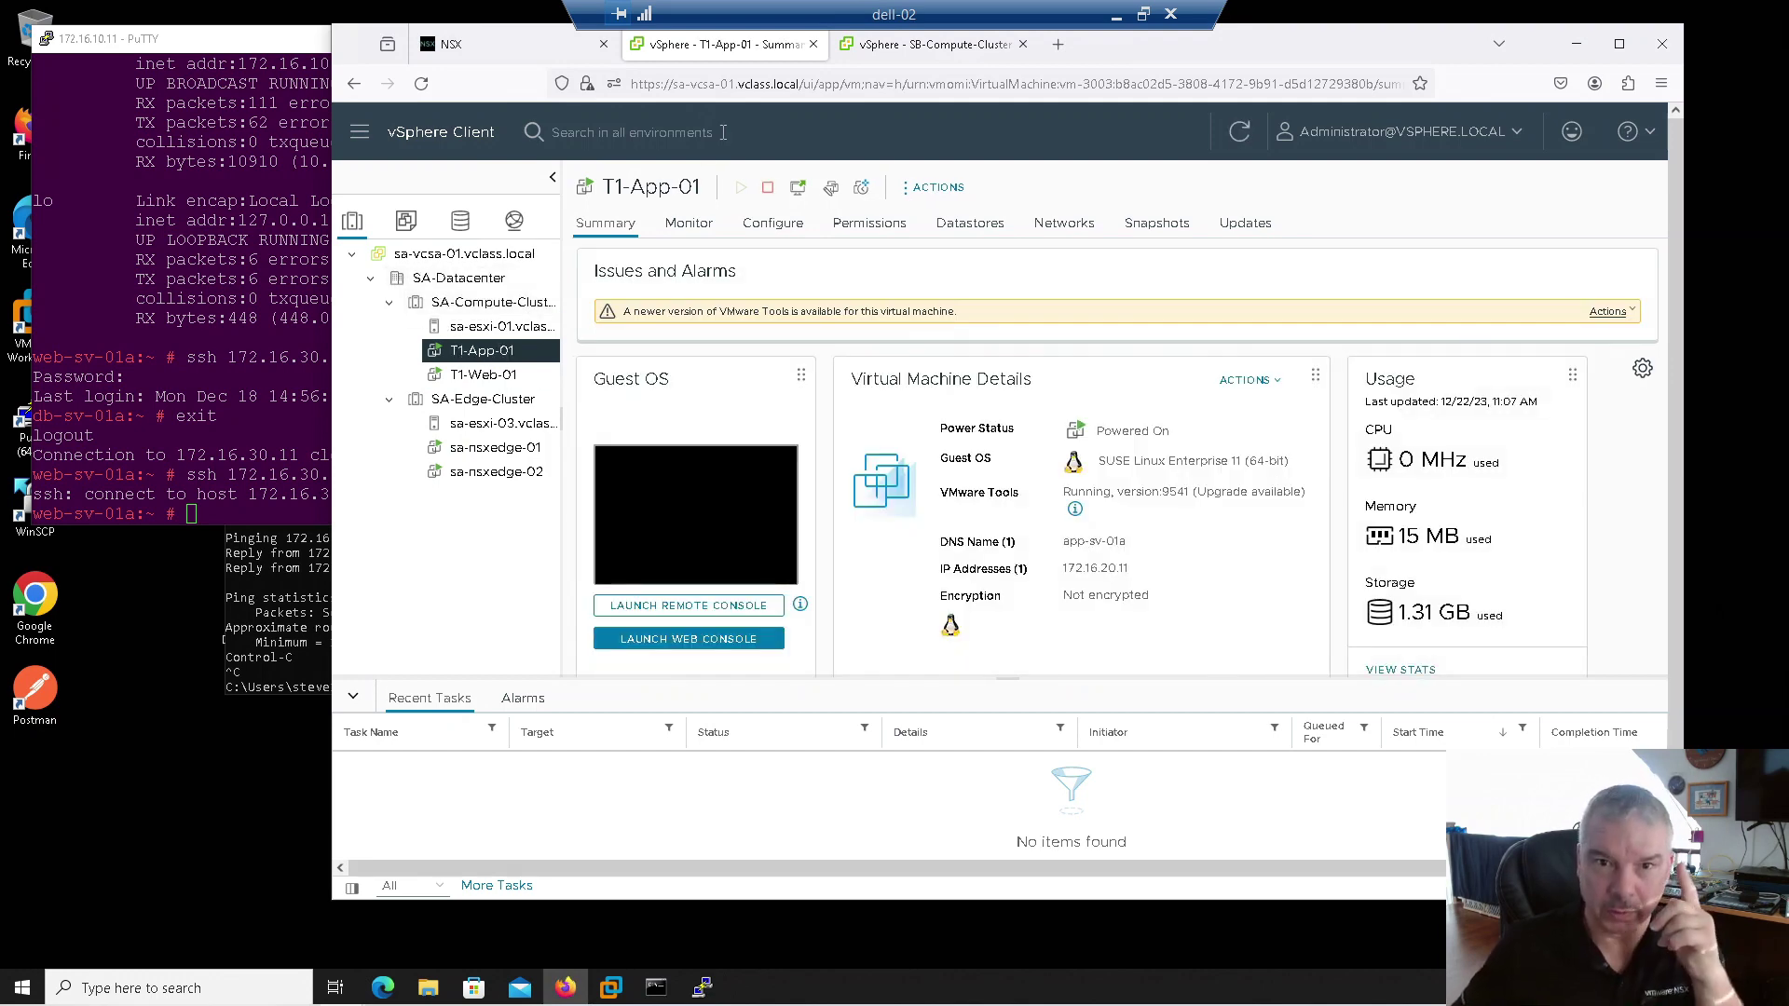
pyautogui.click(480, 51)
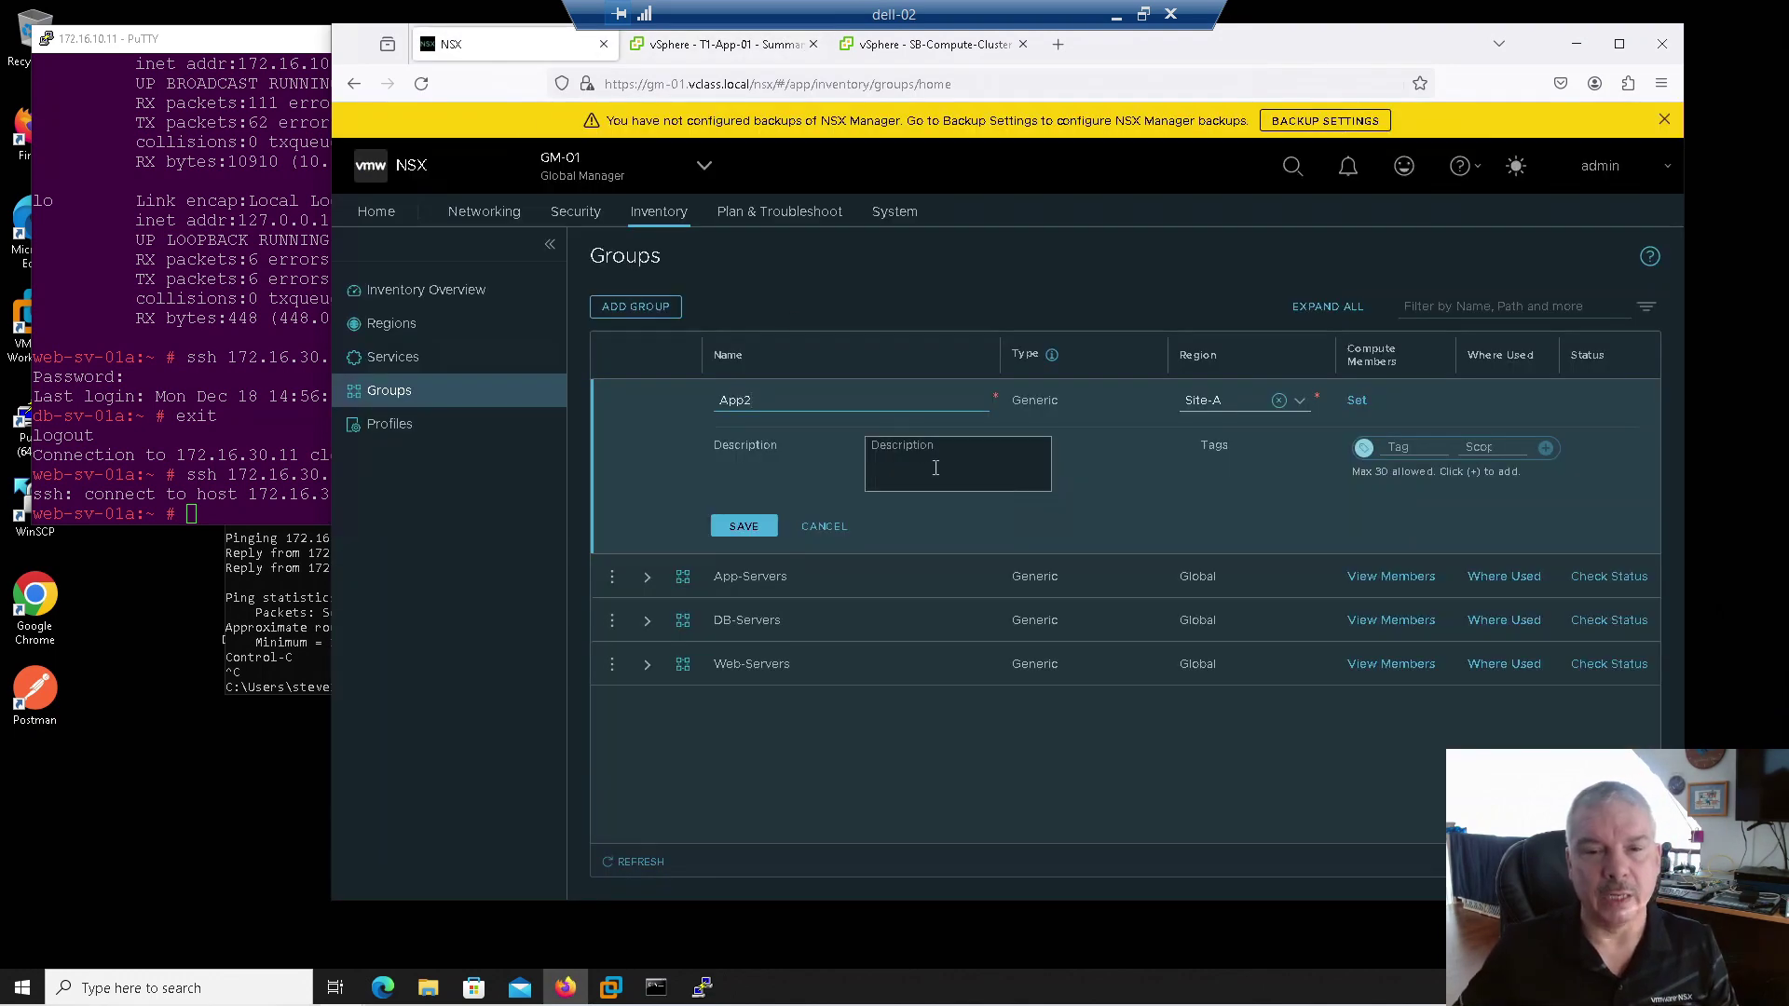
# Define the App2 group's members with a criterion matching virtual machines whose name contains "app"
pyautogui.click(1202, 410)
pyautogui.click(1211, 416)
pyautogui.click(1360, 400)
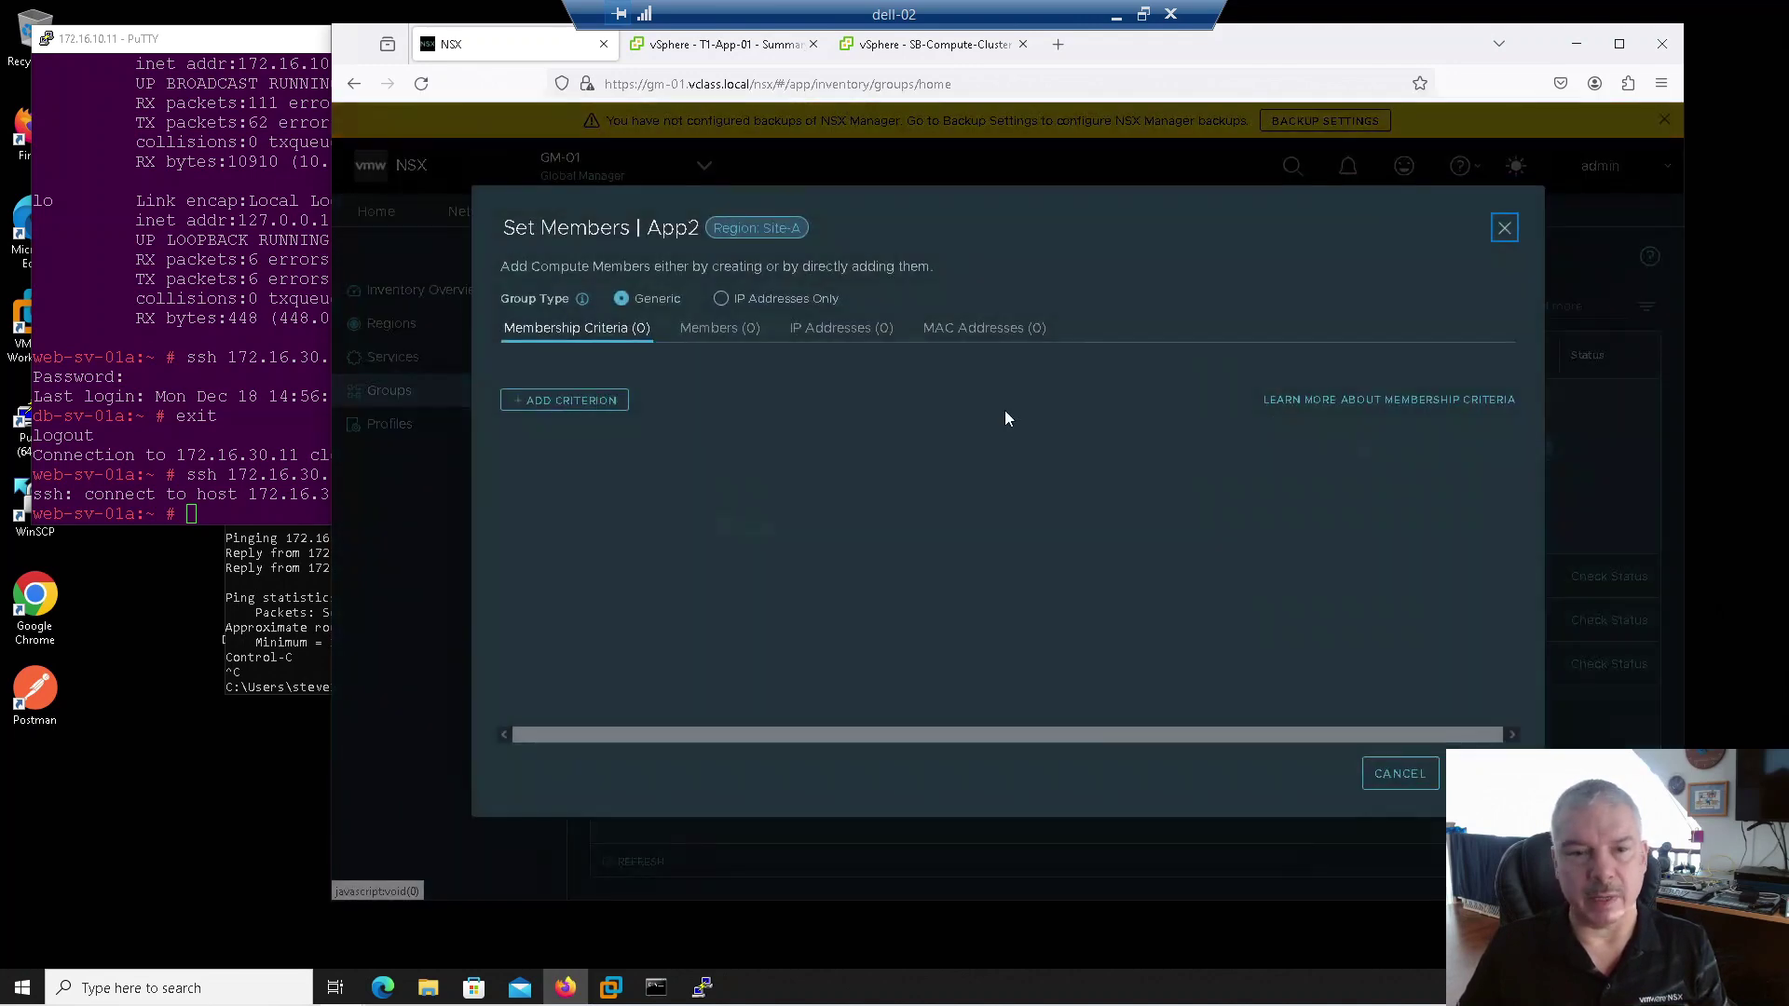
pyautogui.click(554, 401)
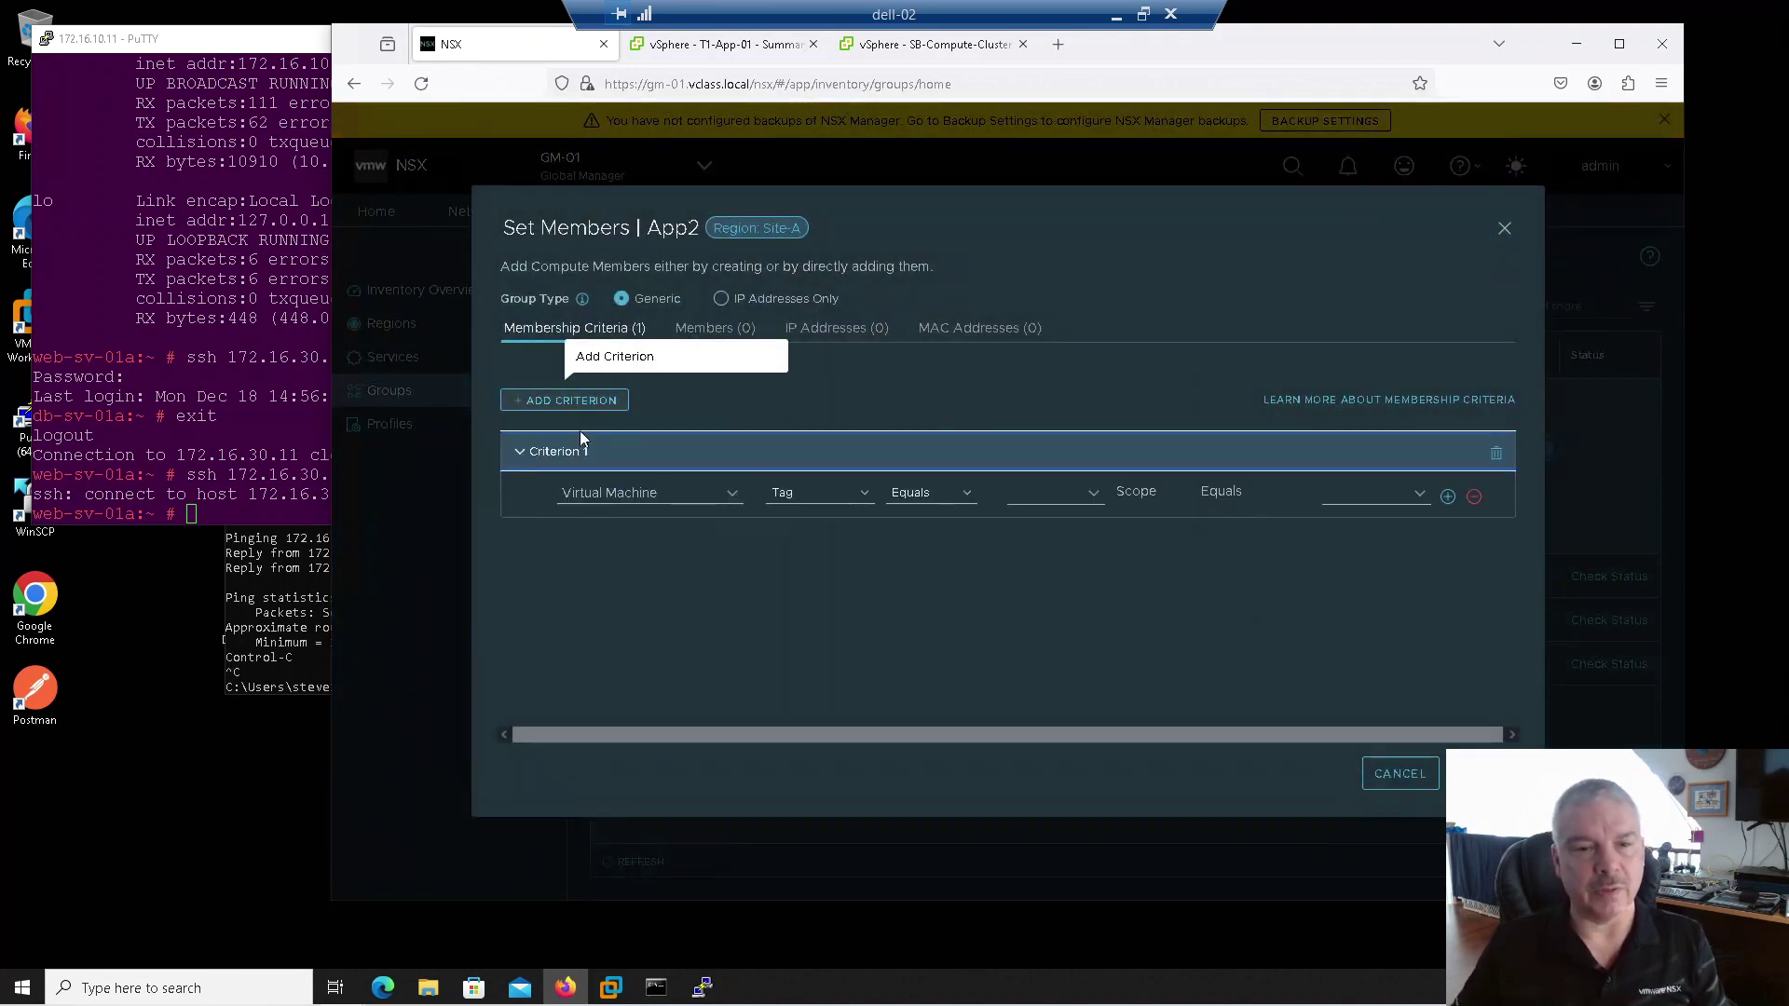
pyautogui.click(816, 493)
pyautogui.click(811, 529)
pyautogui.click(931, 493)
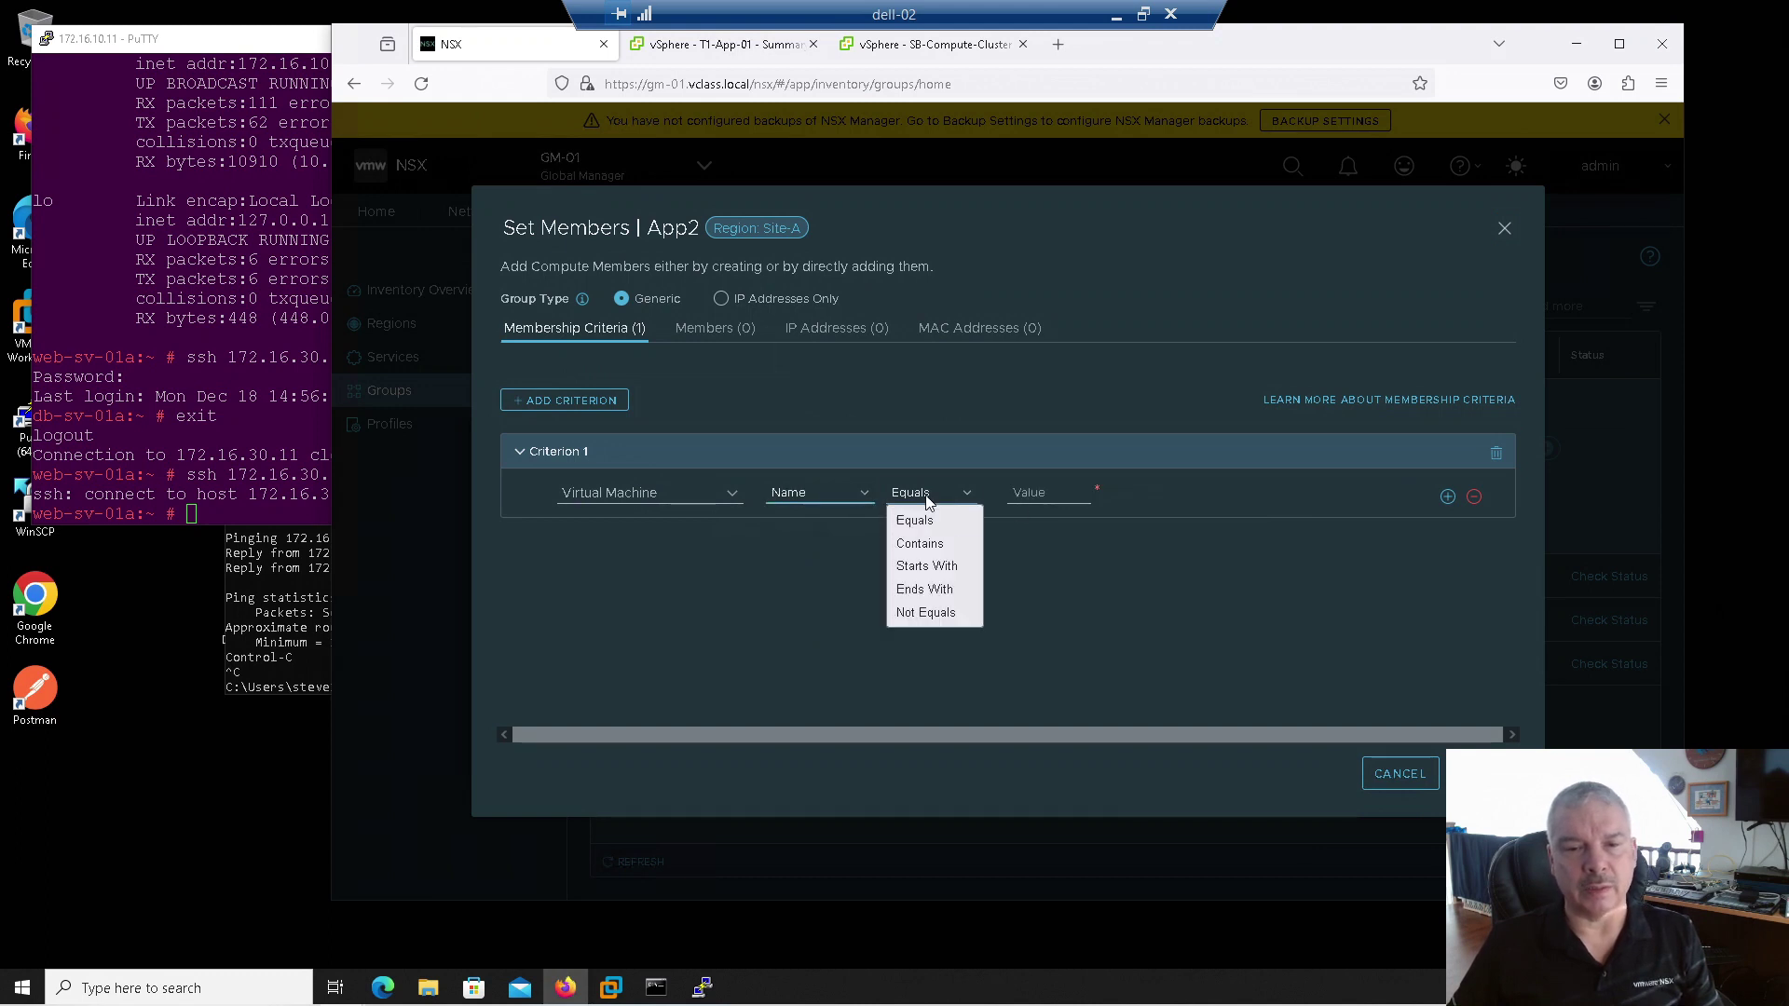
pyautogui.click(922, 540)
pyautogui.write('app')
pyautogui.click(1482, 773)
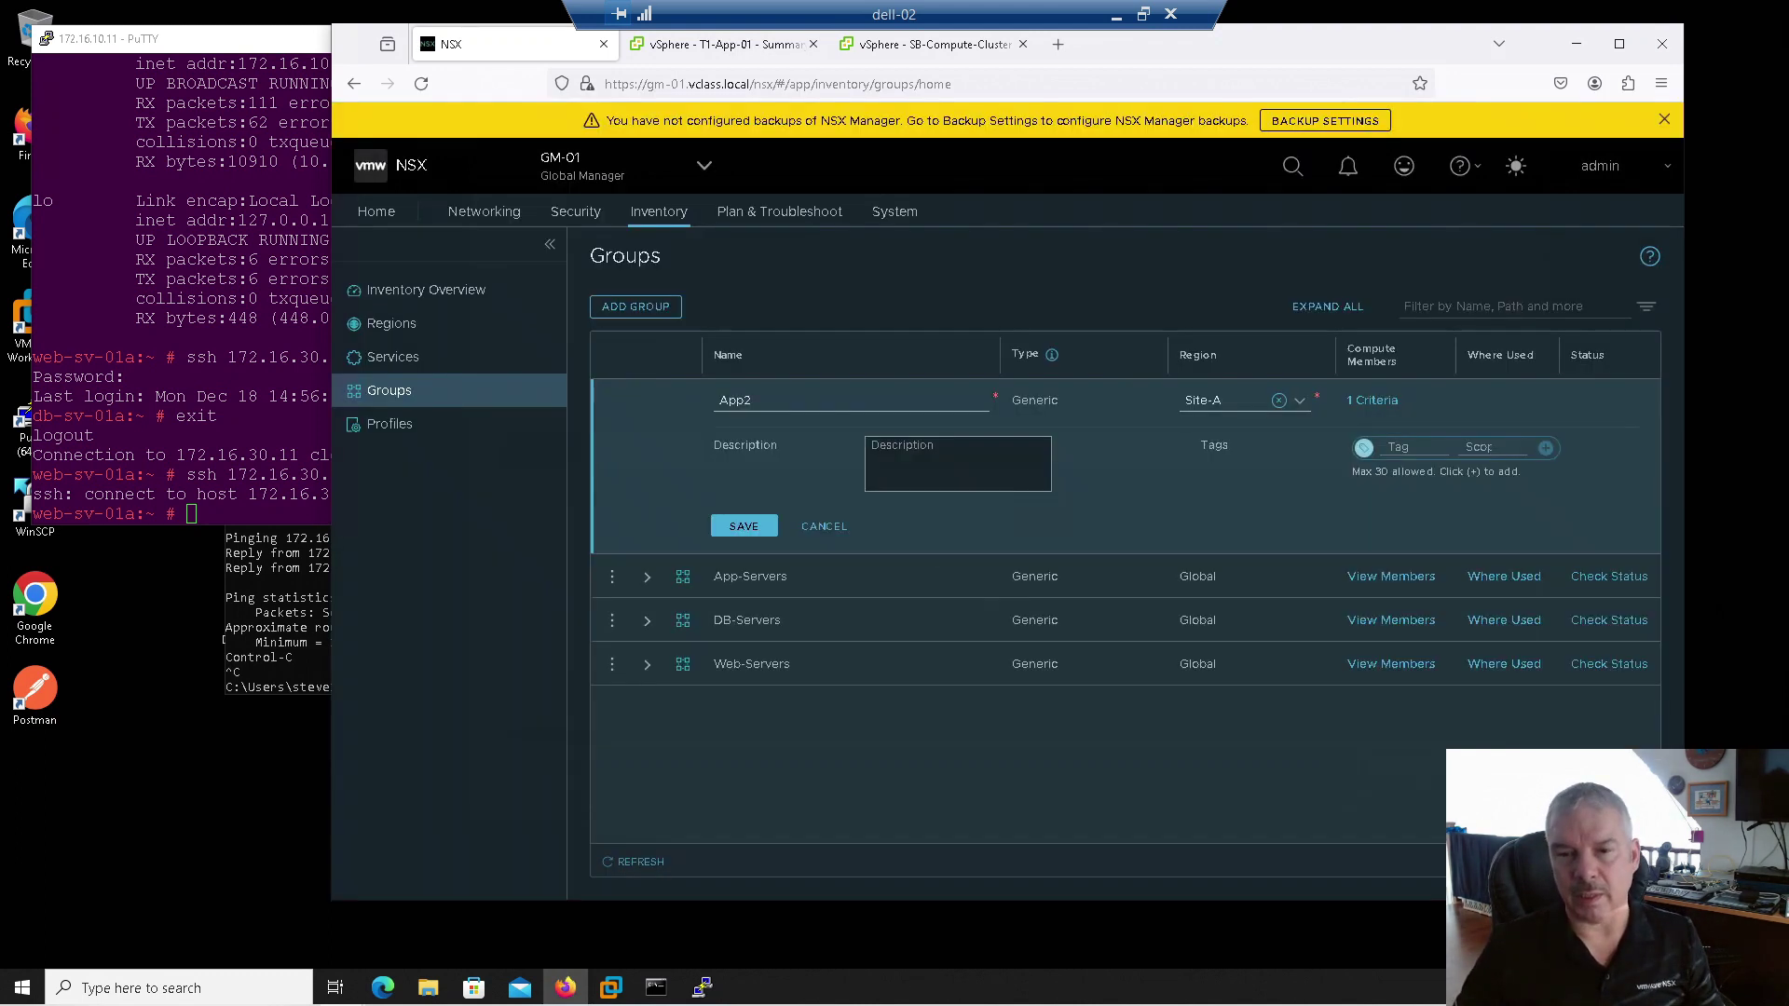
# Save the App2 group and view its effective members
pyautogui.click(742, 527)
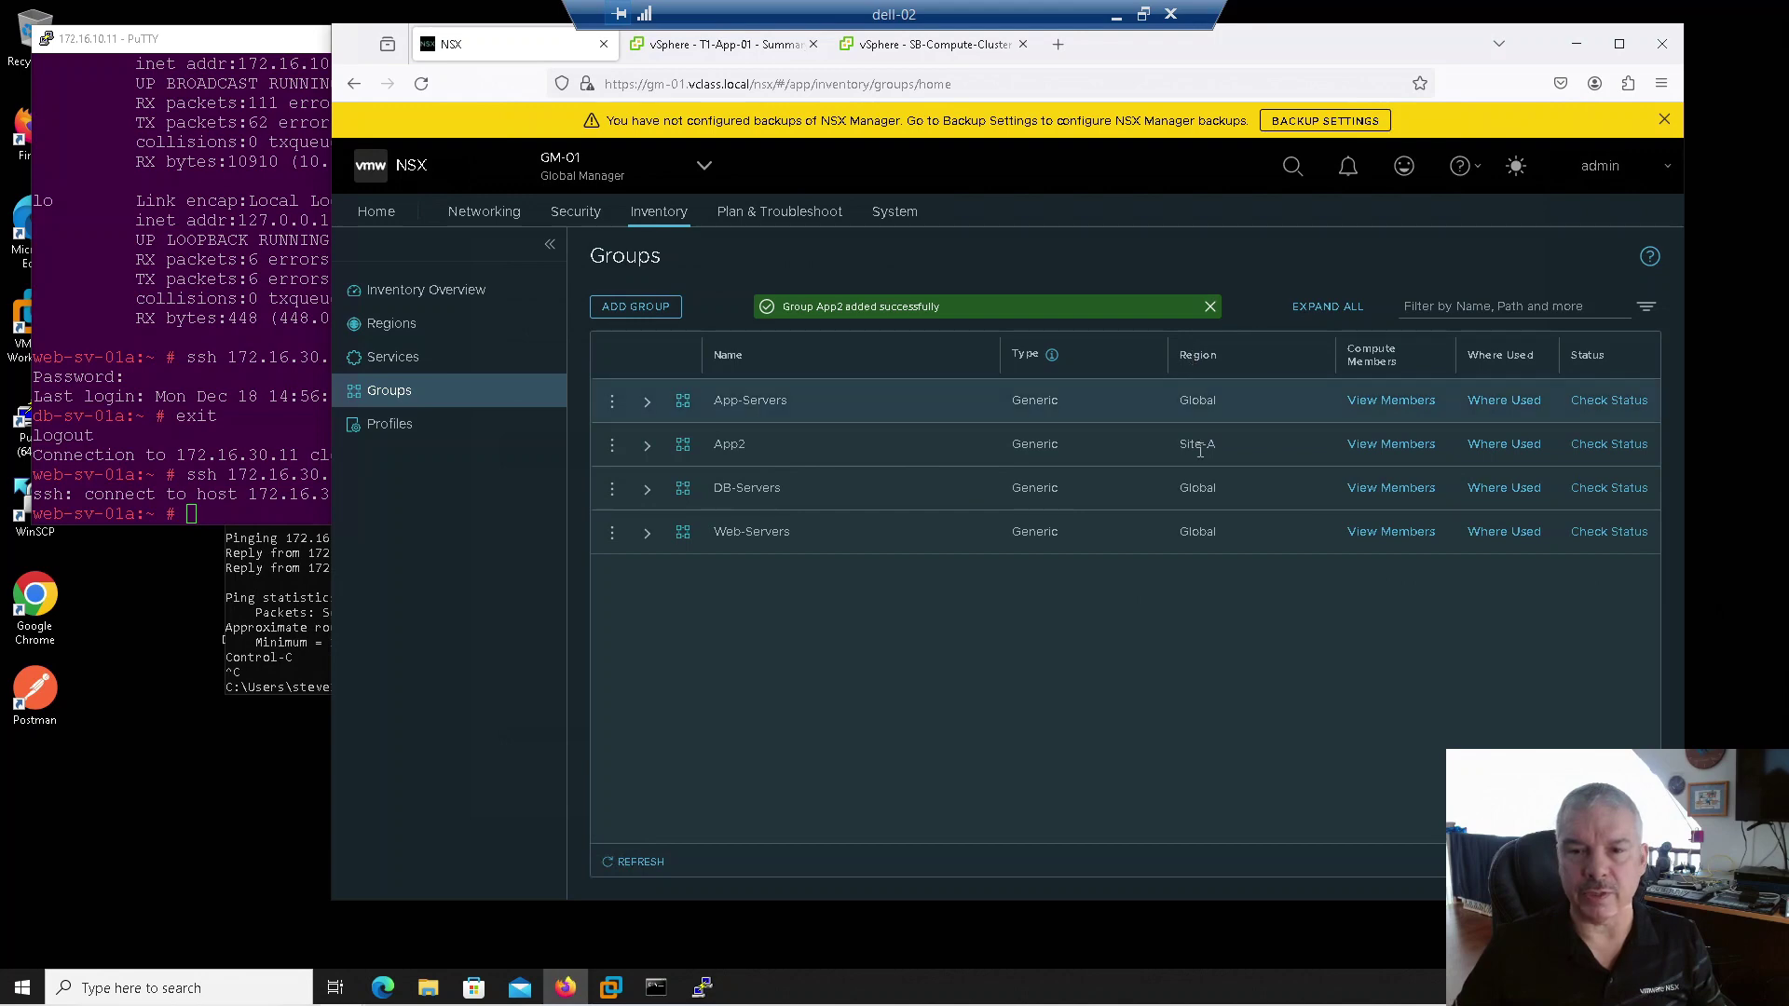
pyautogui.click(1358, 445)
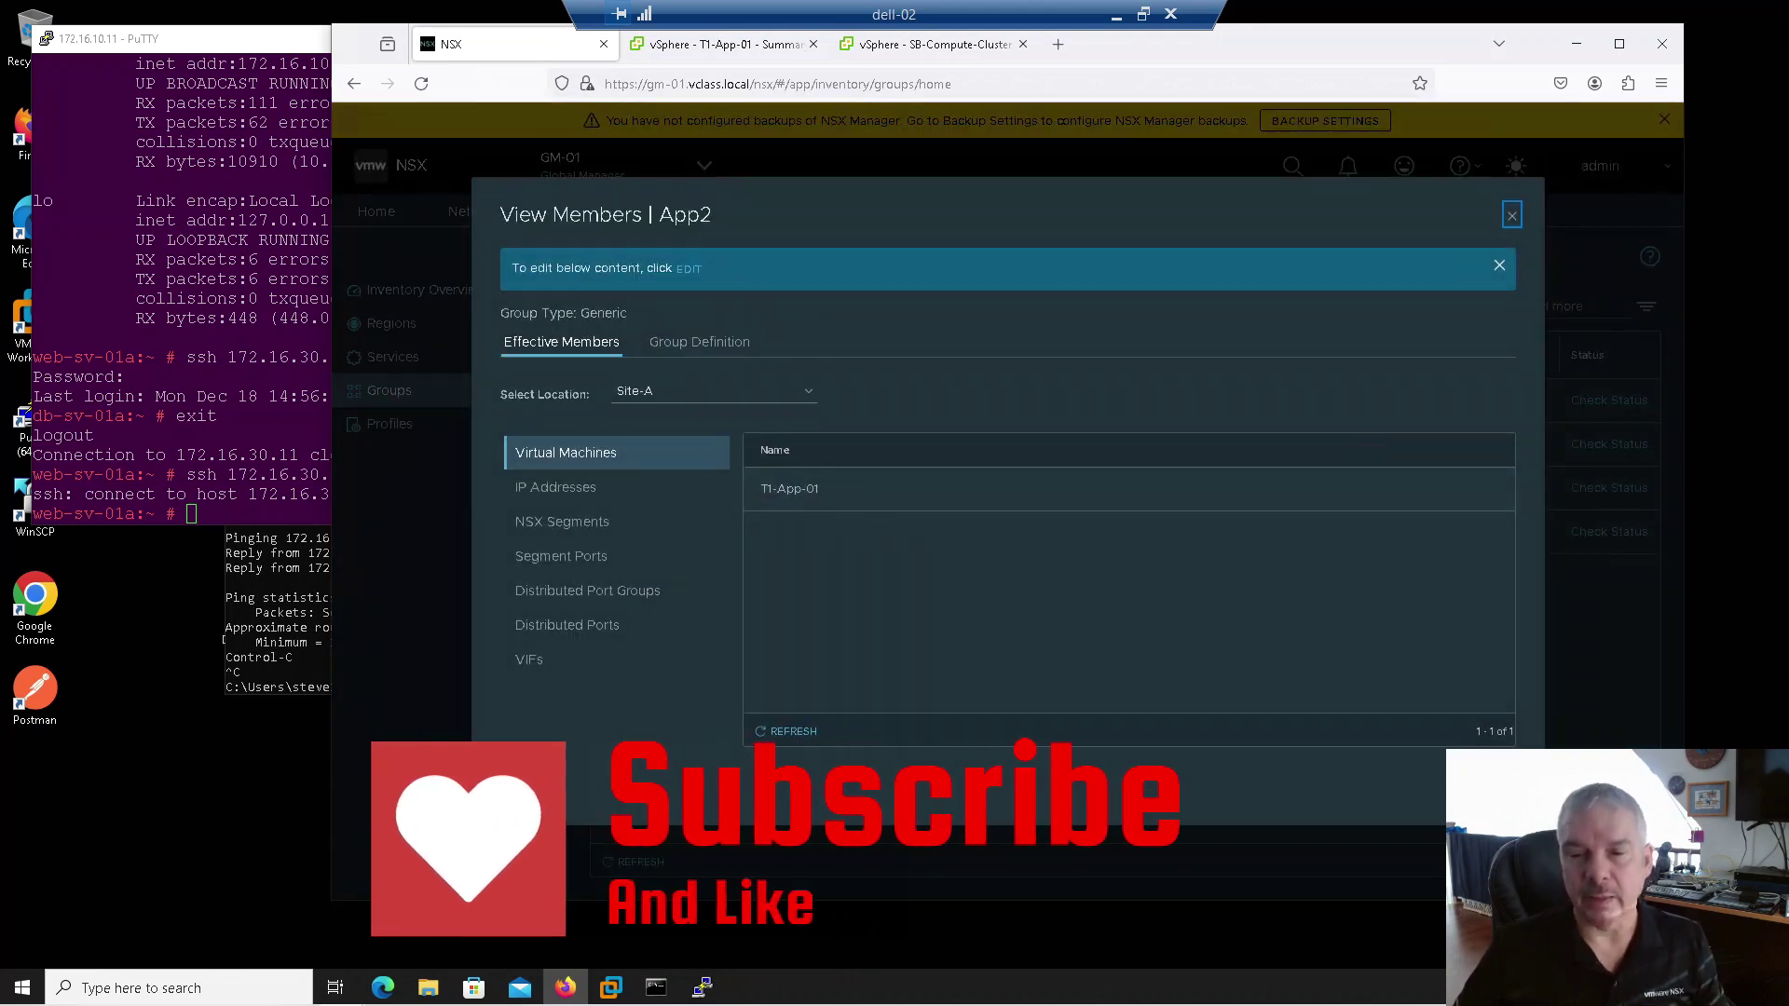
pyautogui.press('Escape')
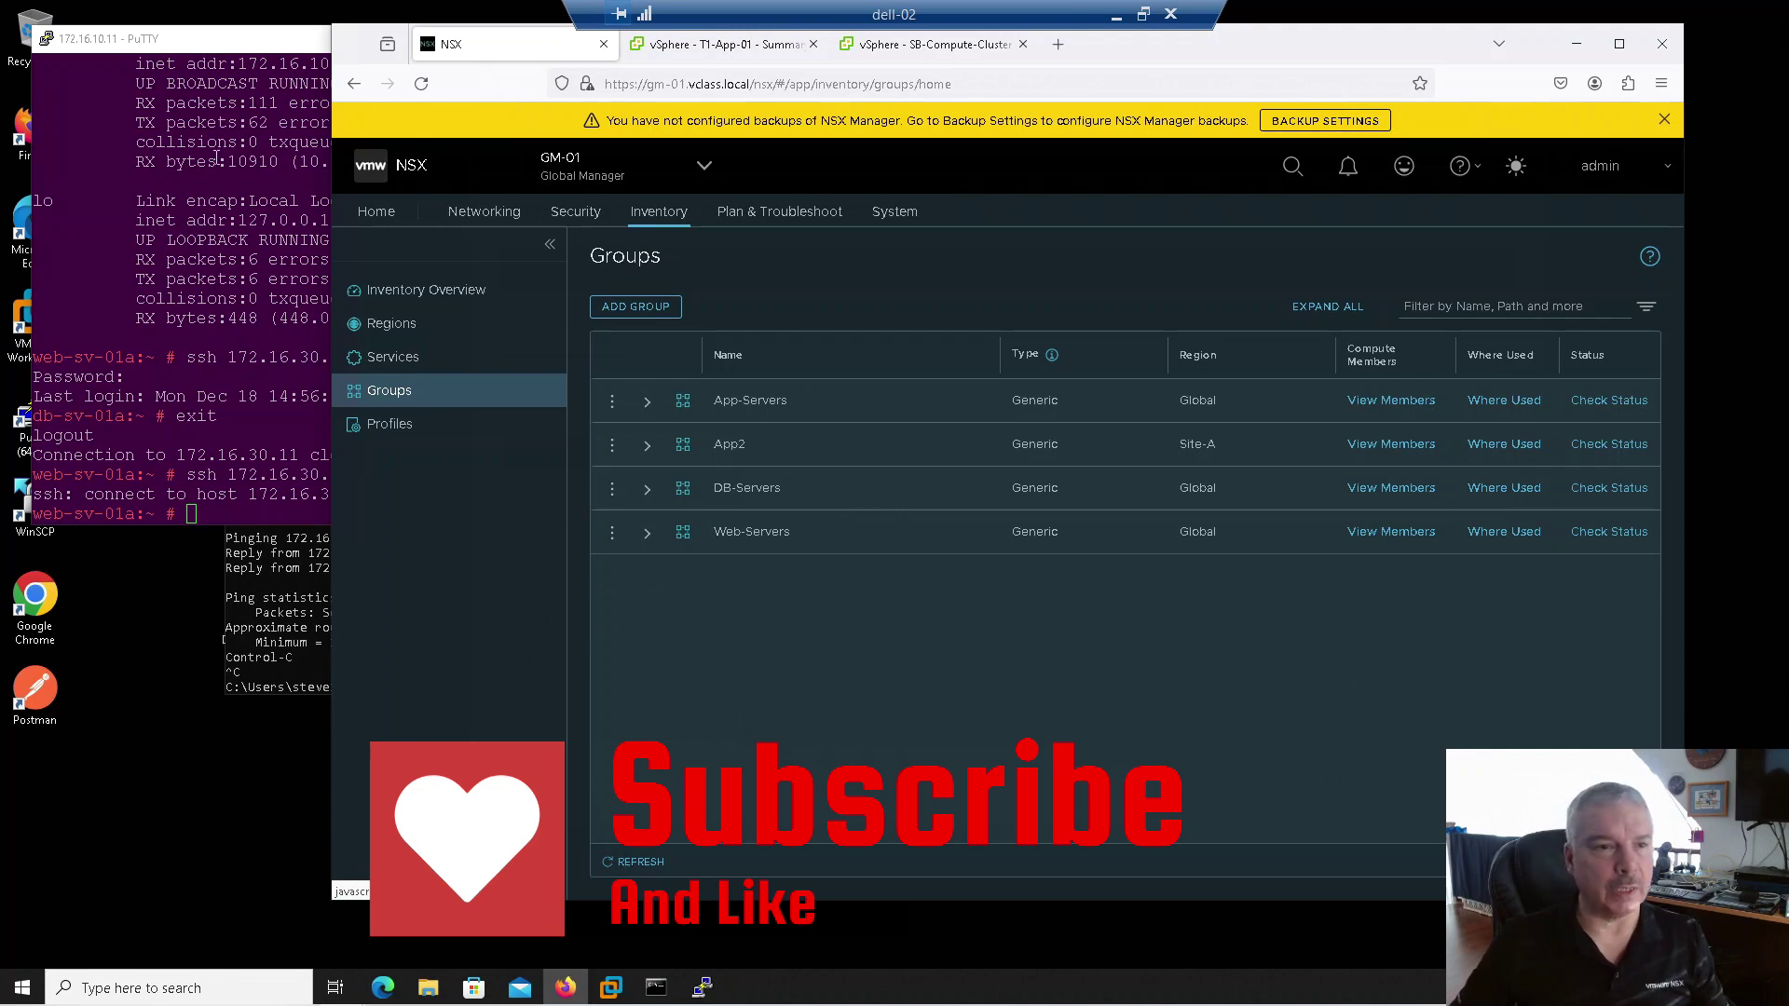
# Switch to the 172.16.10.11 PuTTY session and close it
pyautogui.click(230, 59)
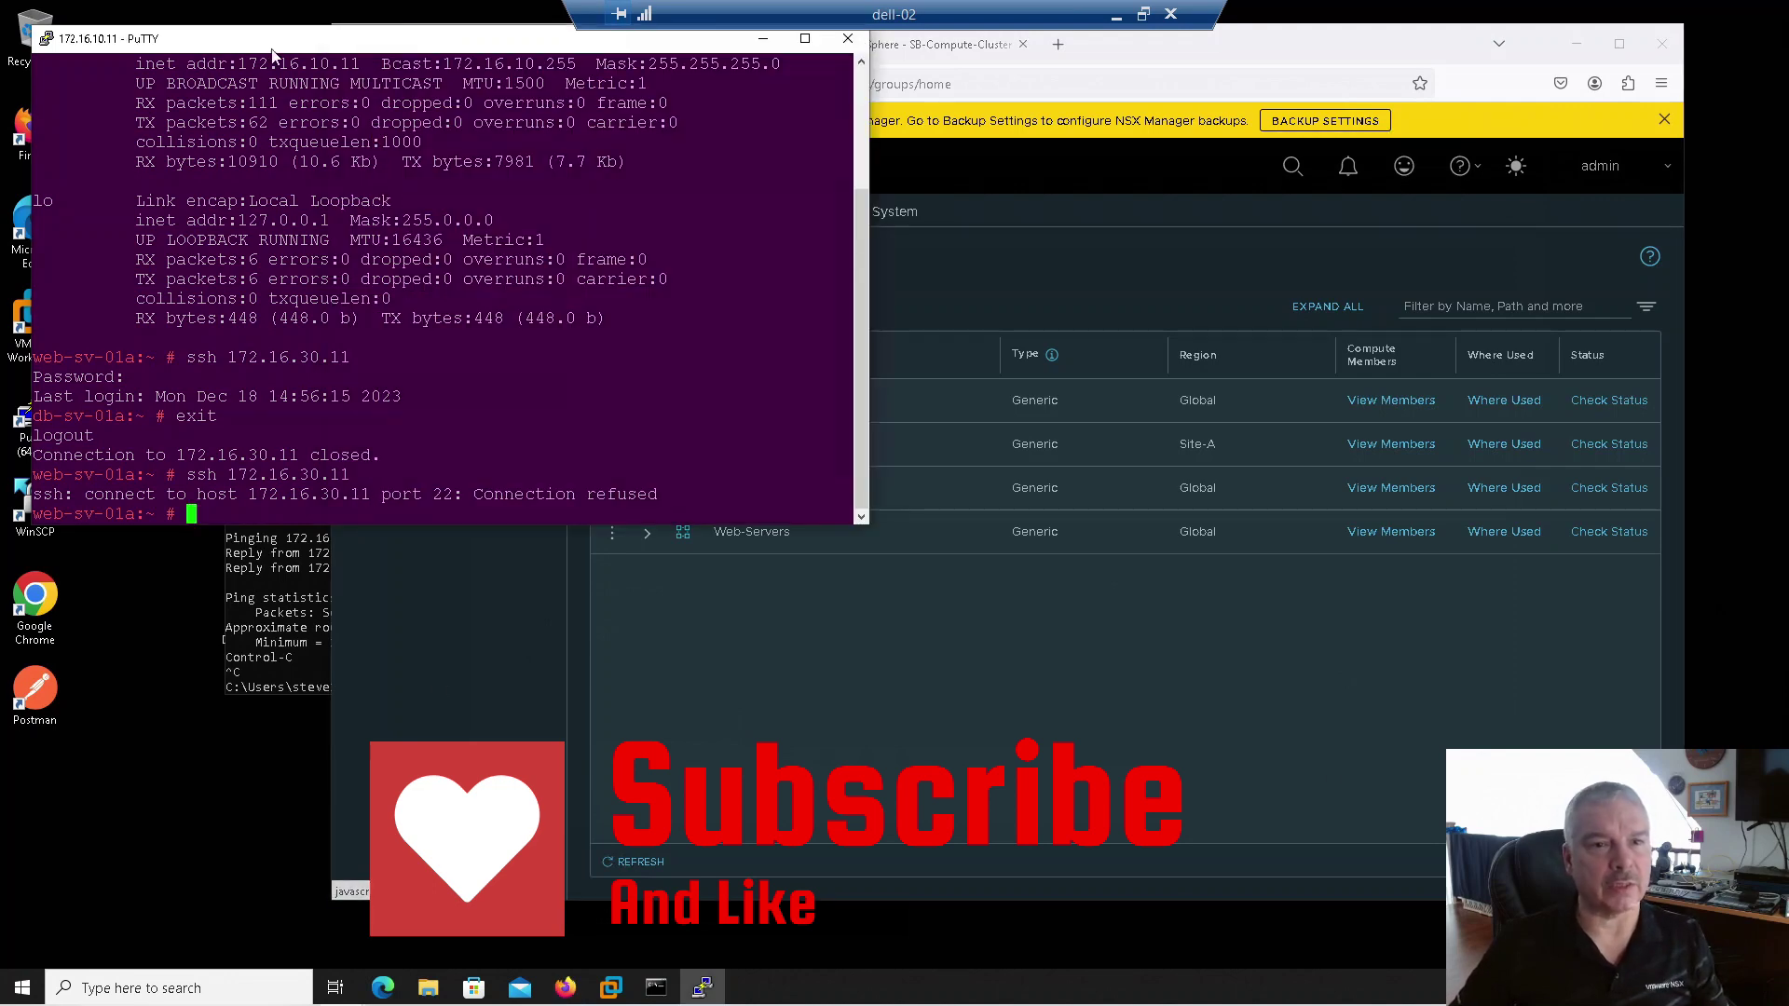
pyautogui.click(838, 41)
pyautogui.click(922, 561)
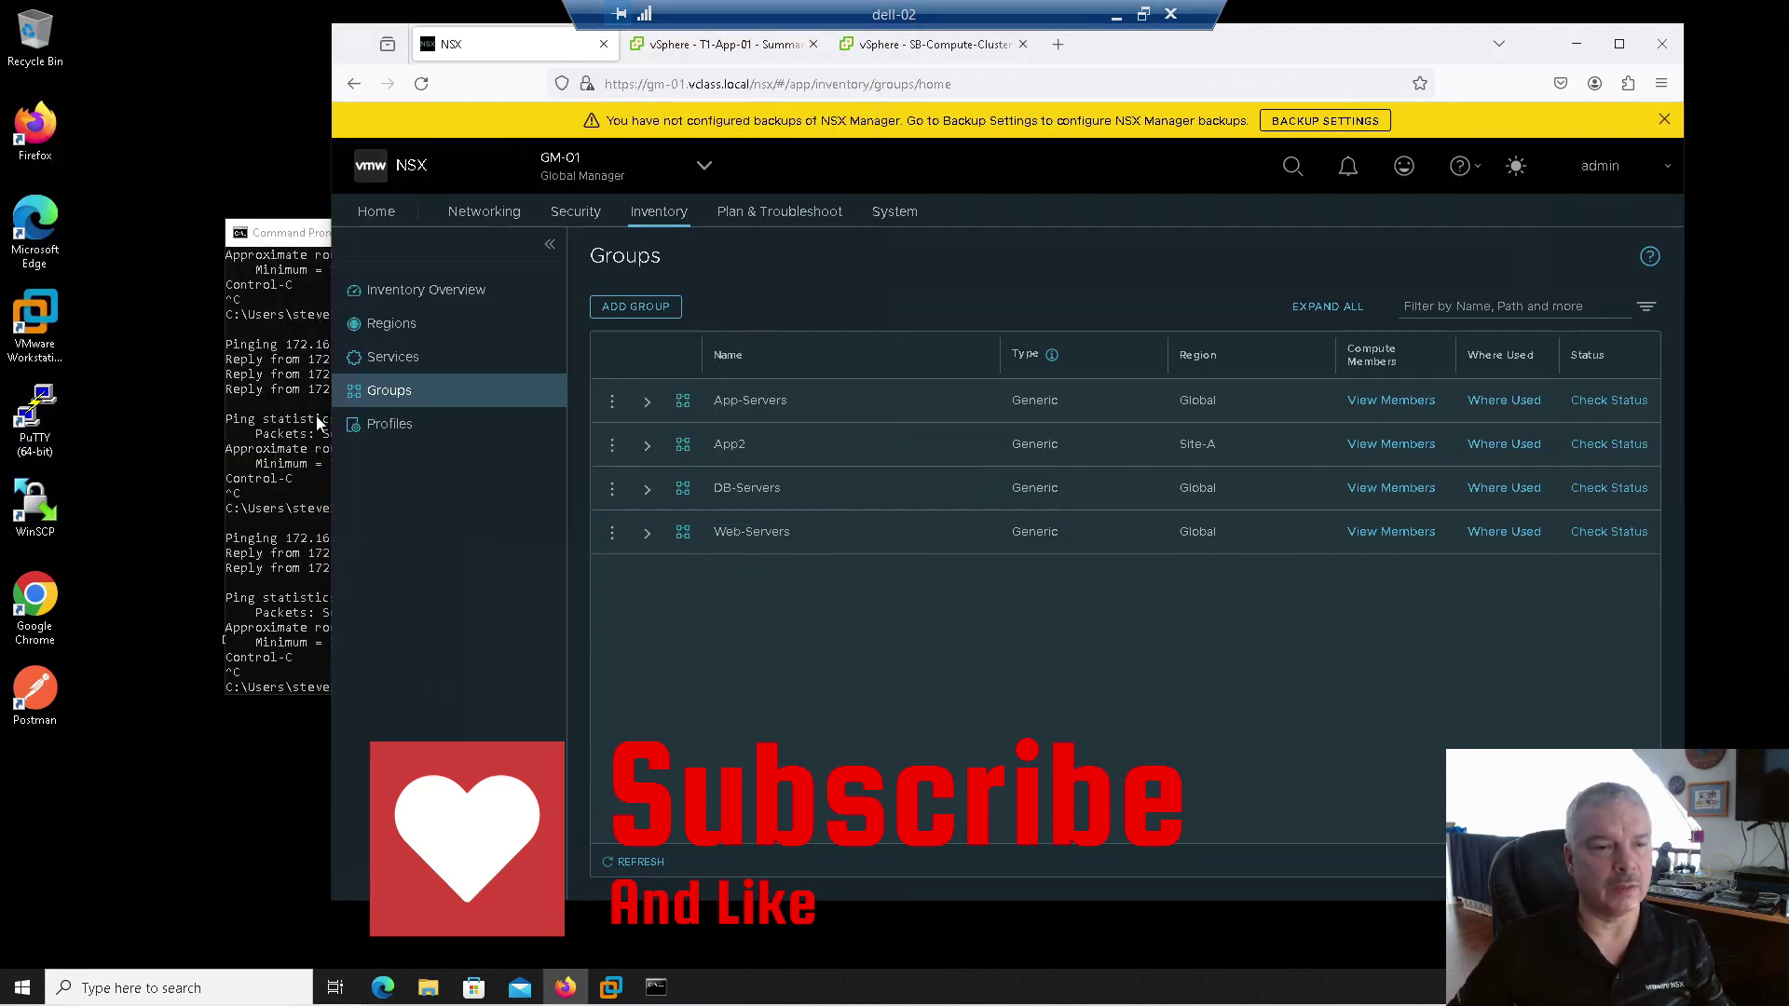
# Test SSH to 172.16.20.11 in PuTTY by accepting the host key and logging in as root with the account password, and close the session
pyautogui.doubleClick(35, 419)
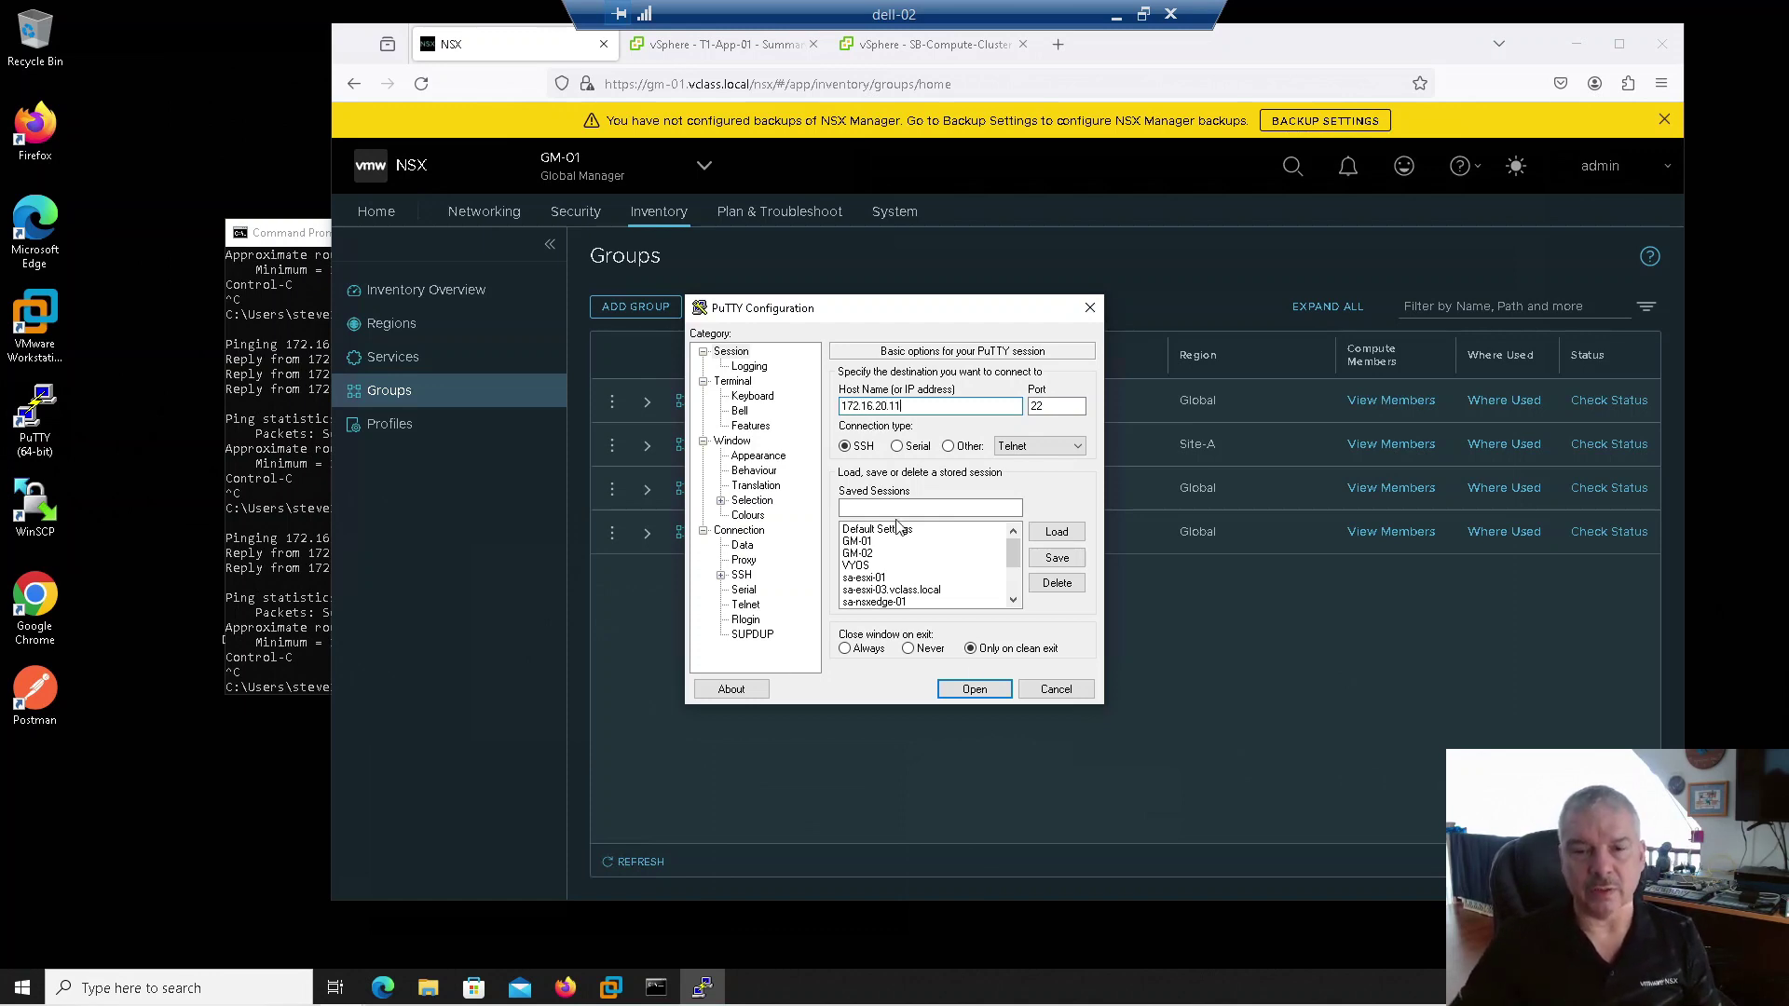
pyautogui.click(974, 690)
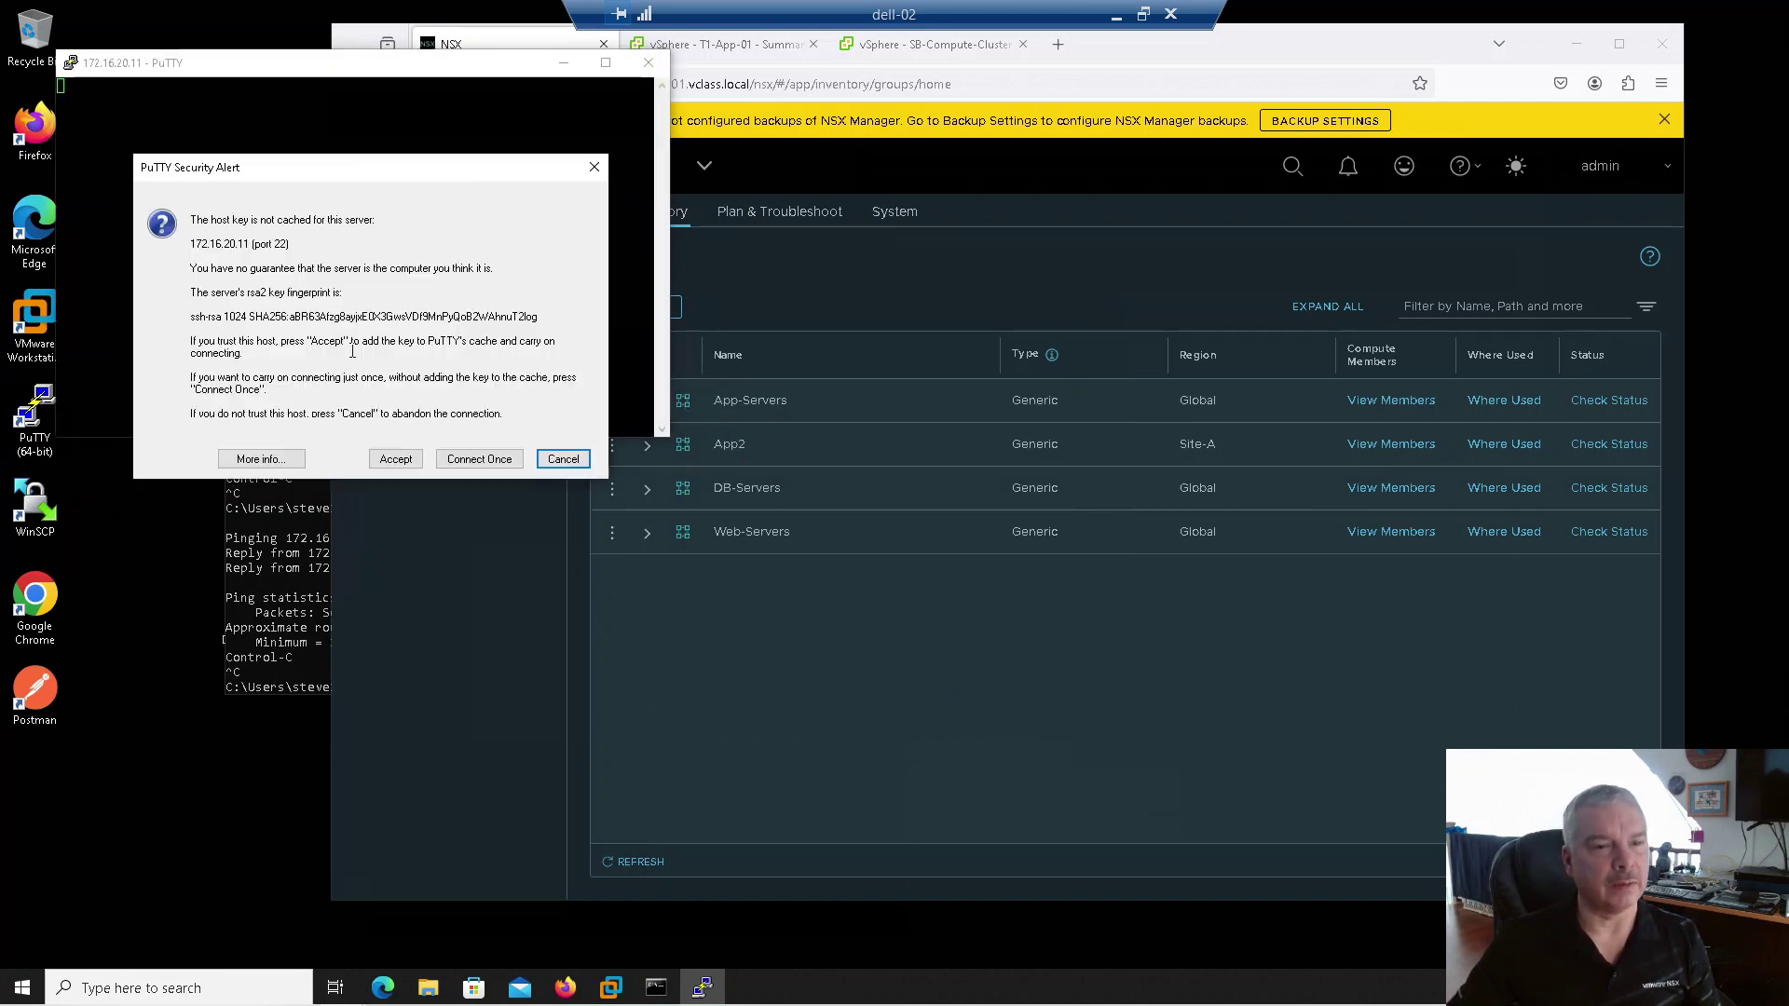
pyautogui.click(393, 458)
pyautogui.write('root')
pyautogui.press('Return')
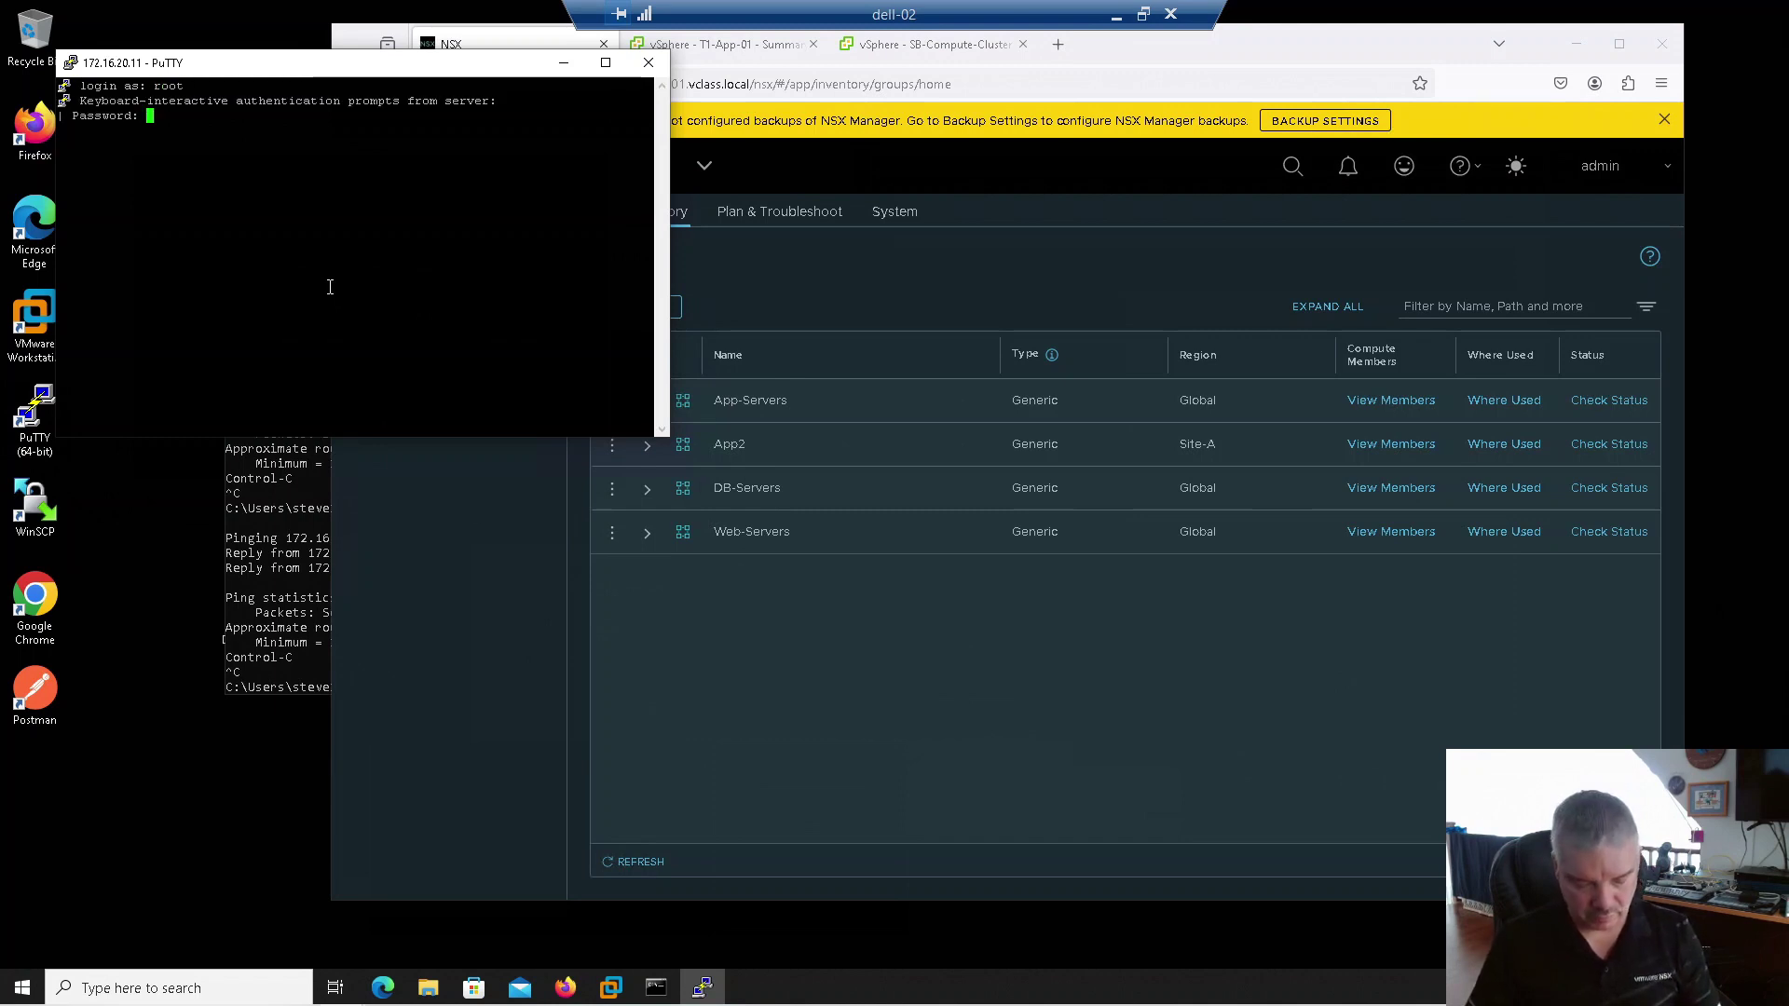
pyautogui.press('Return')
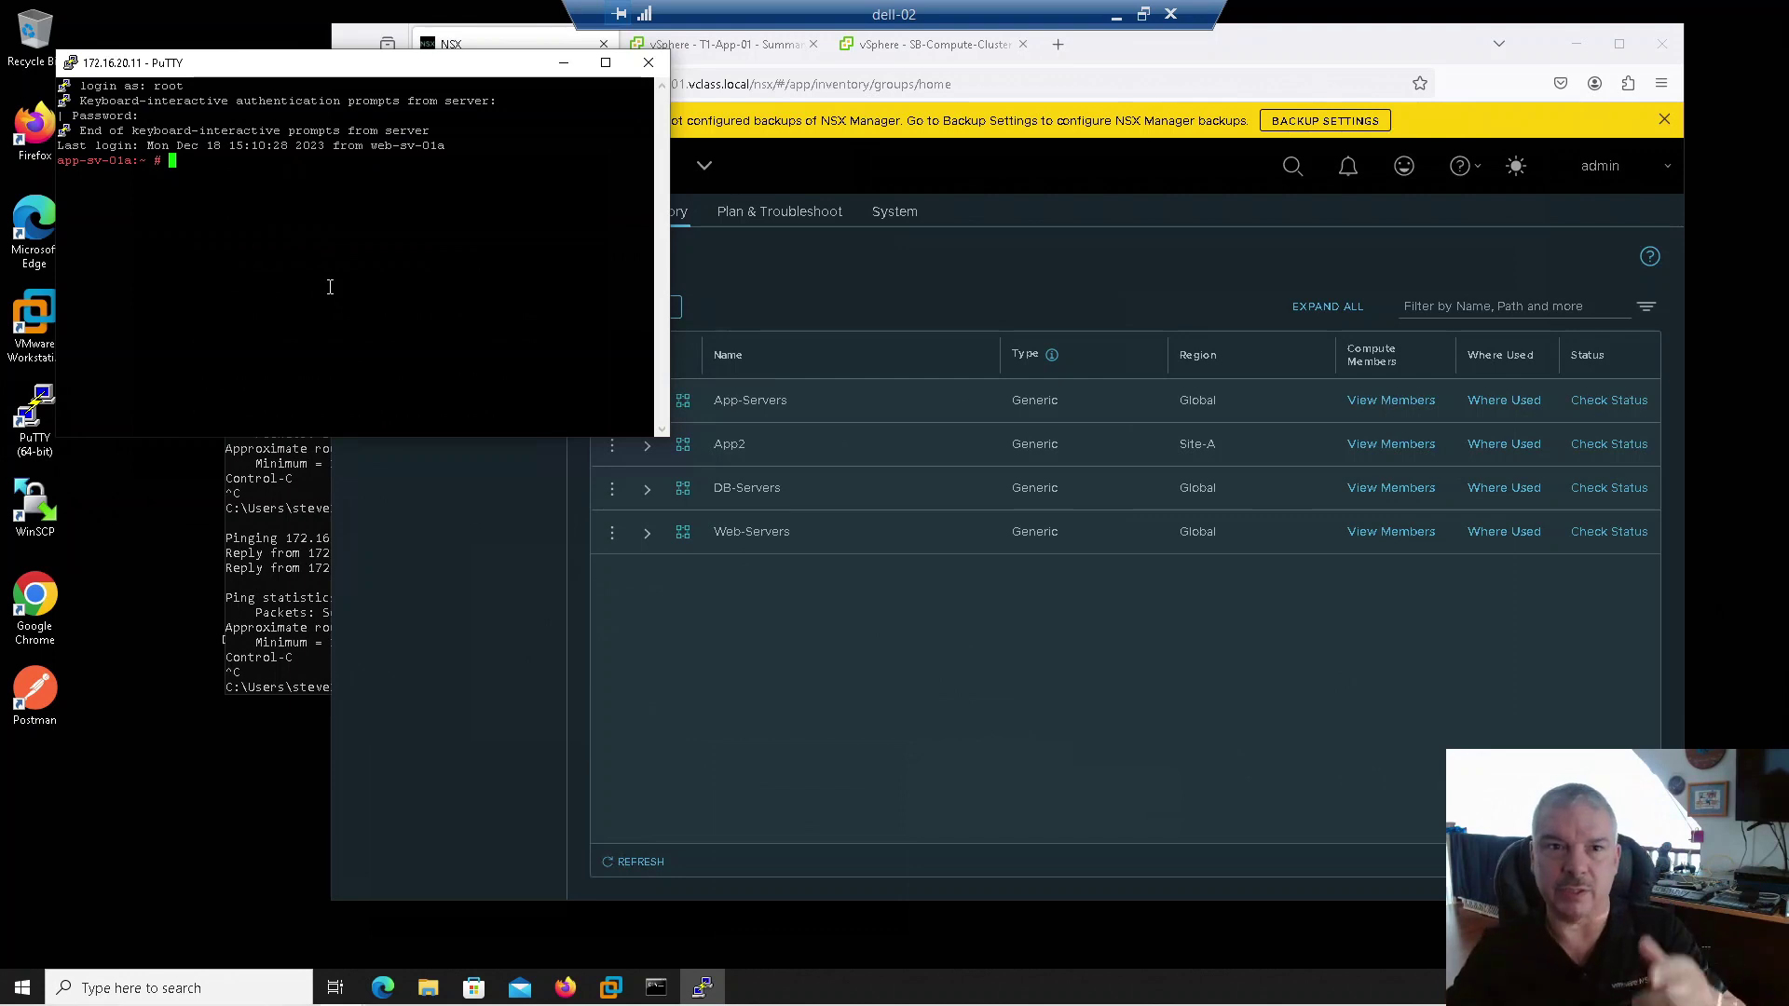
pyautogui.click(648, 62)
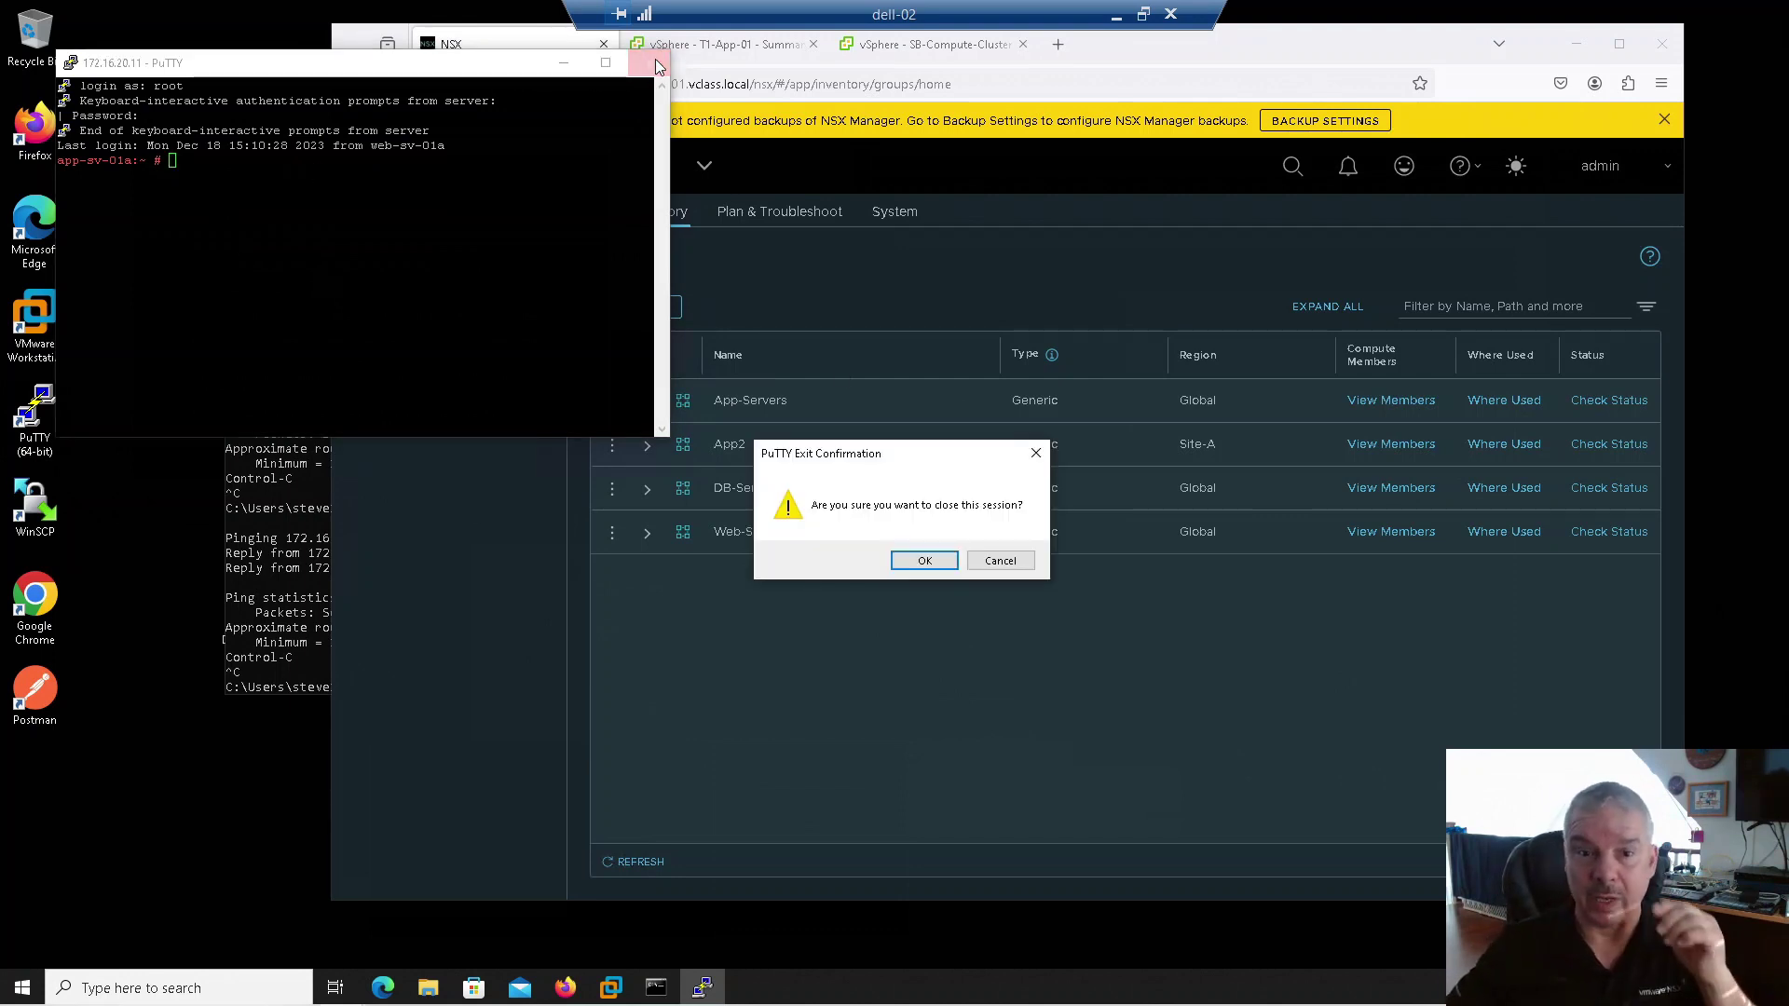
pyautogui.click(909, 562)
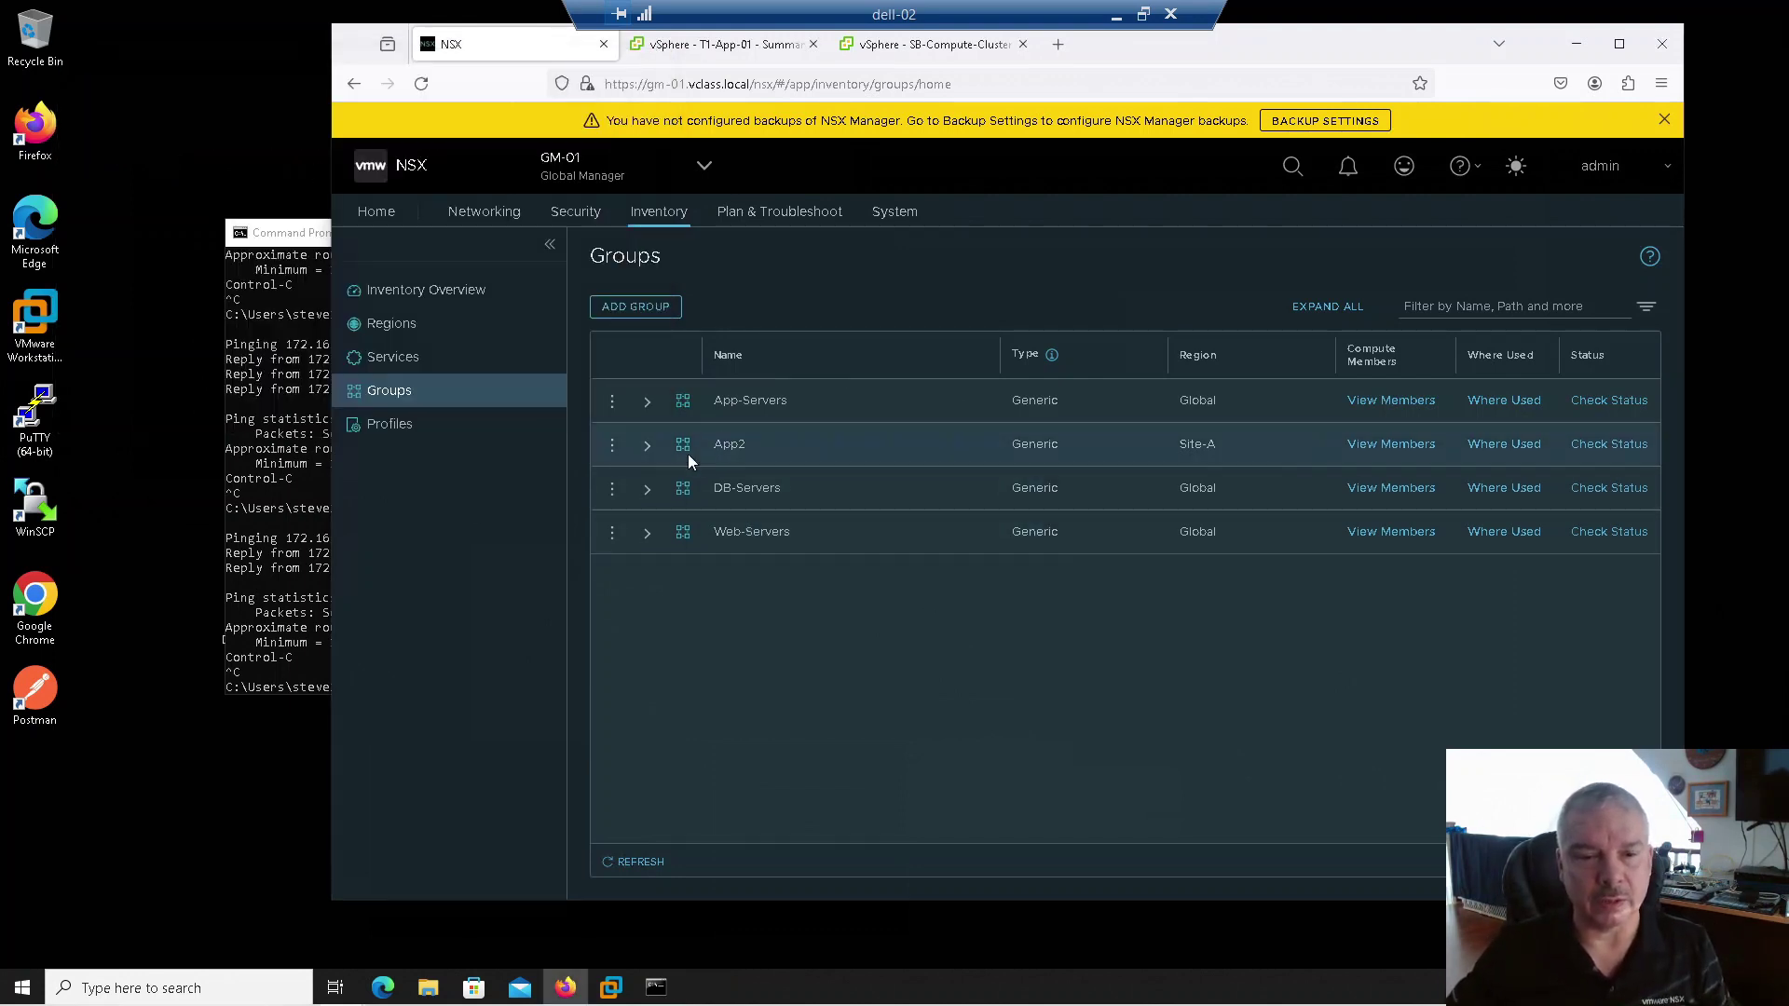
# Add a rule named "Block ssh to app" to the Block SSH policy in the NSX Distributed Firewall
pyautogui.click(575, 211)
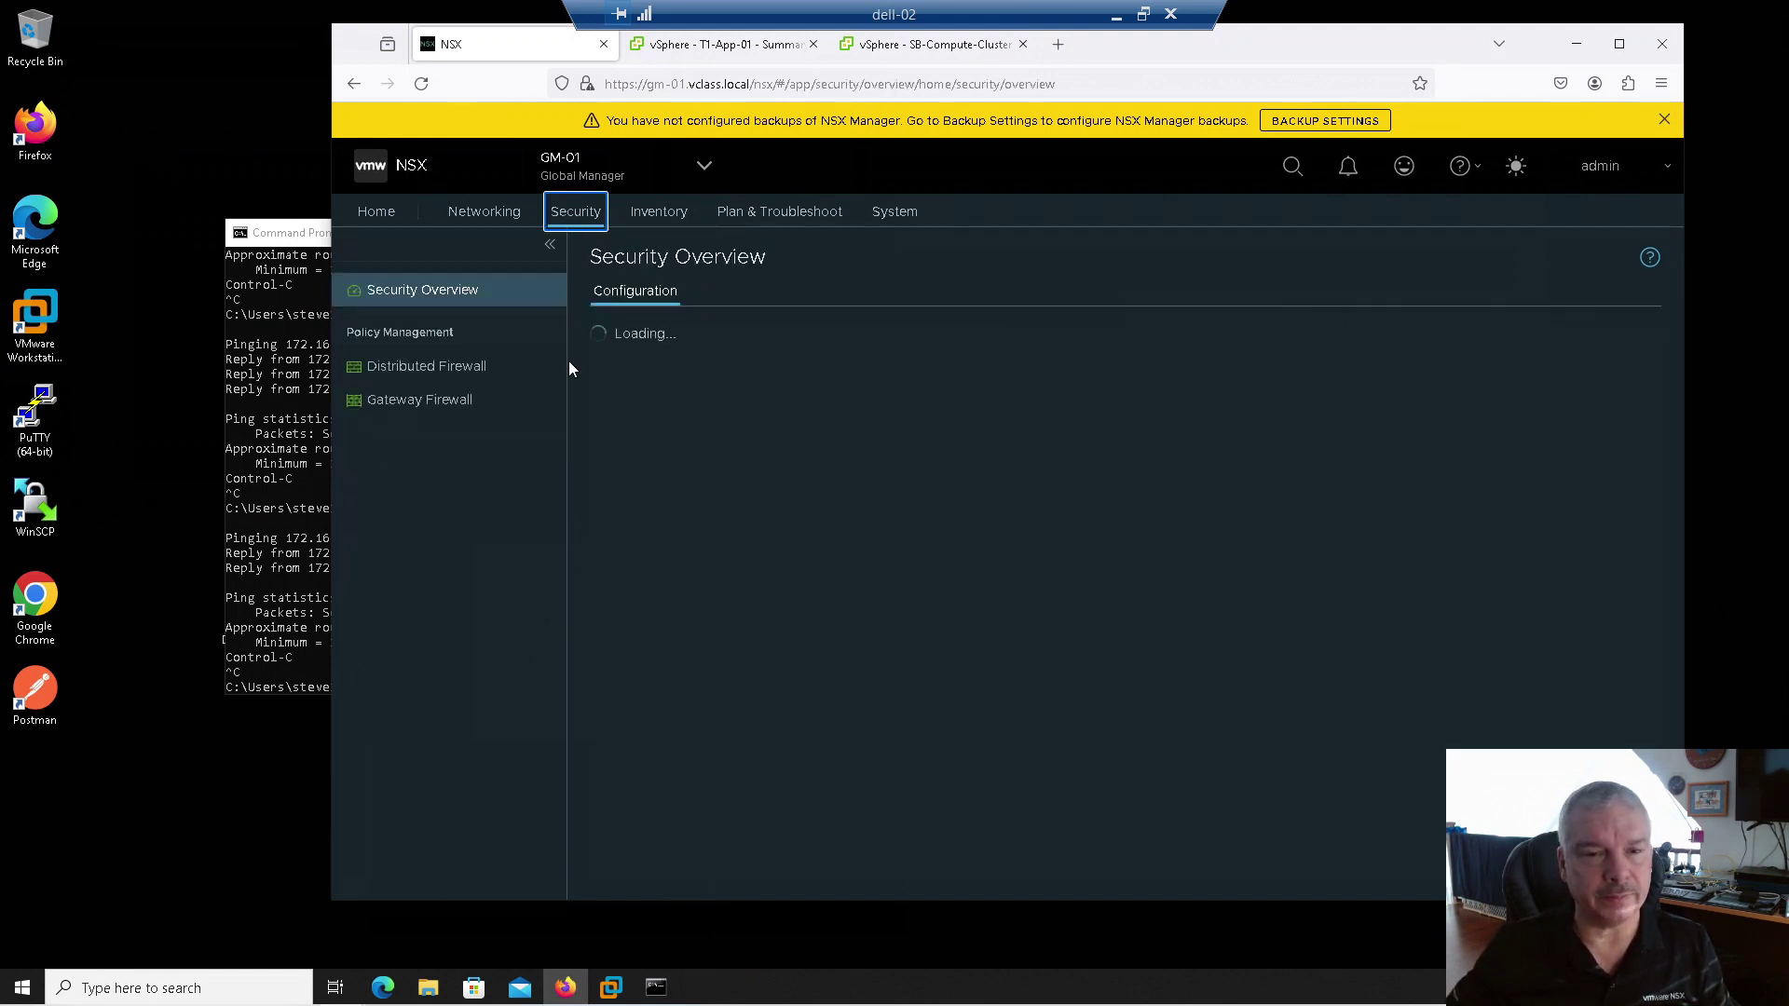
pyautogui.click(430, 366)
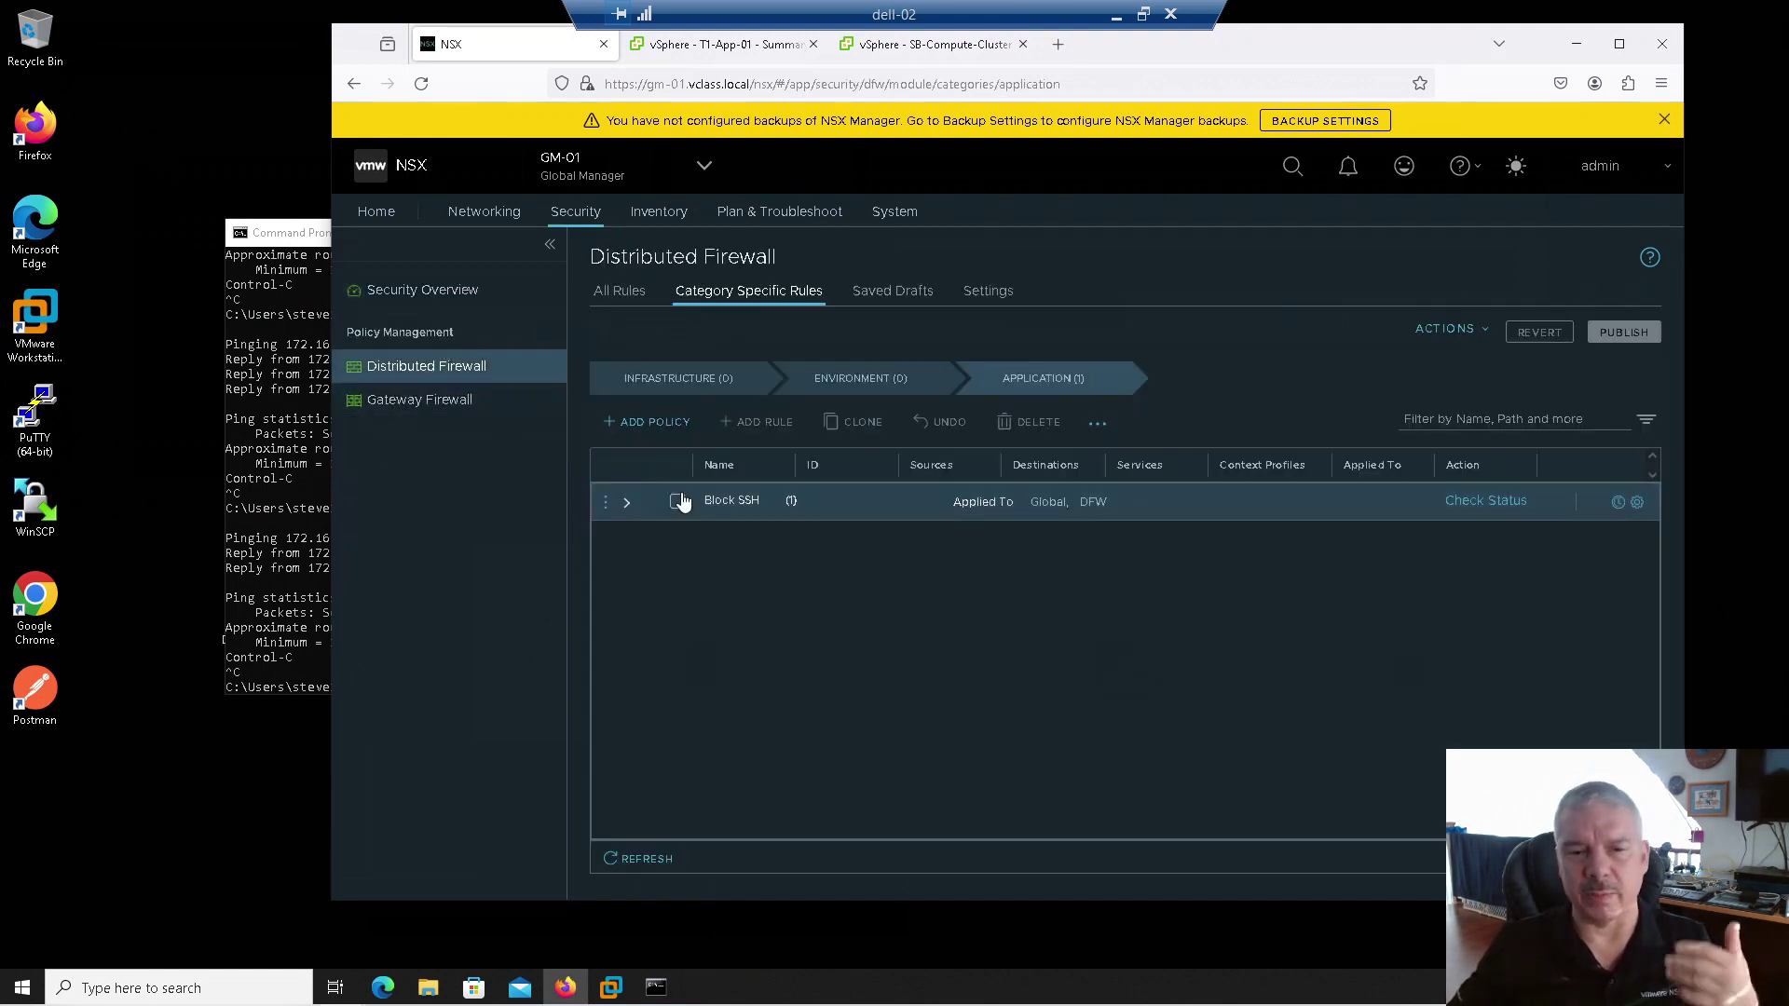
pyautogui.click(606, 507)
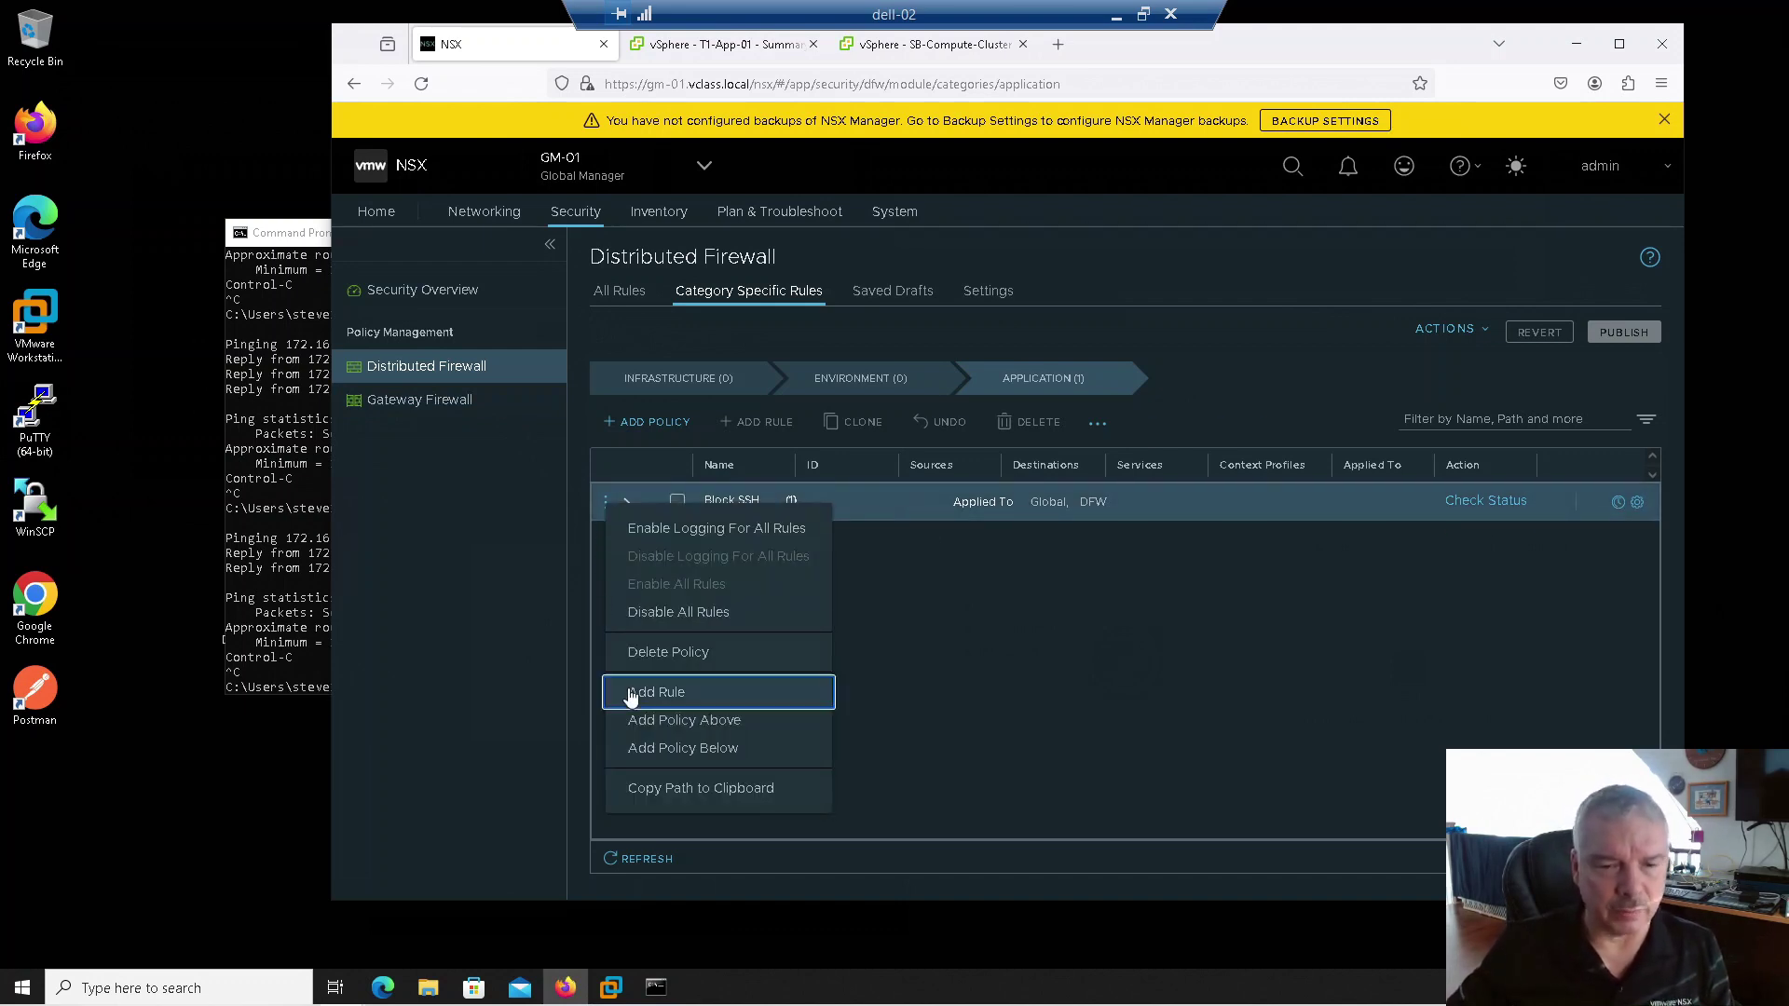
pyautogui.click(637, 691)
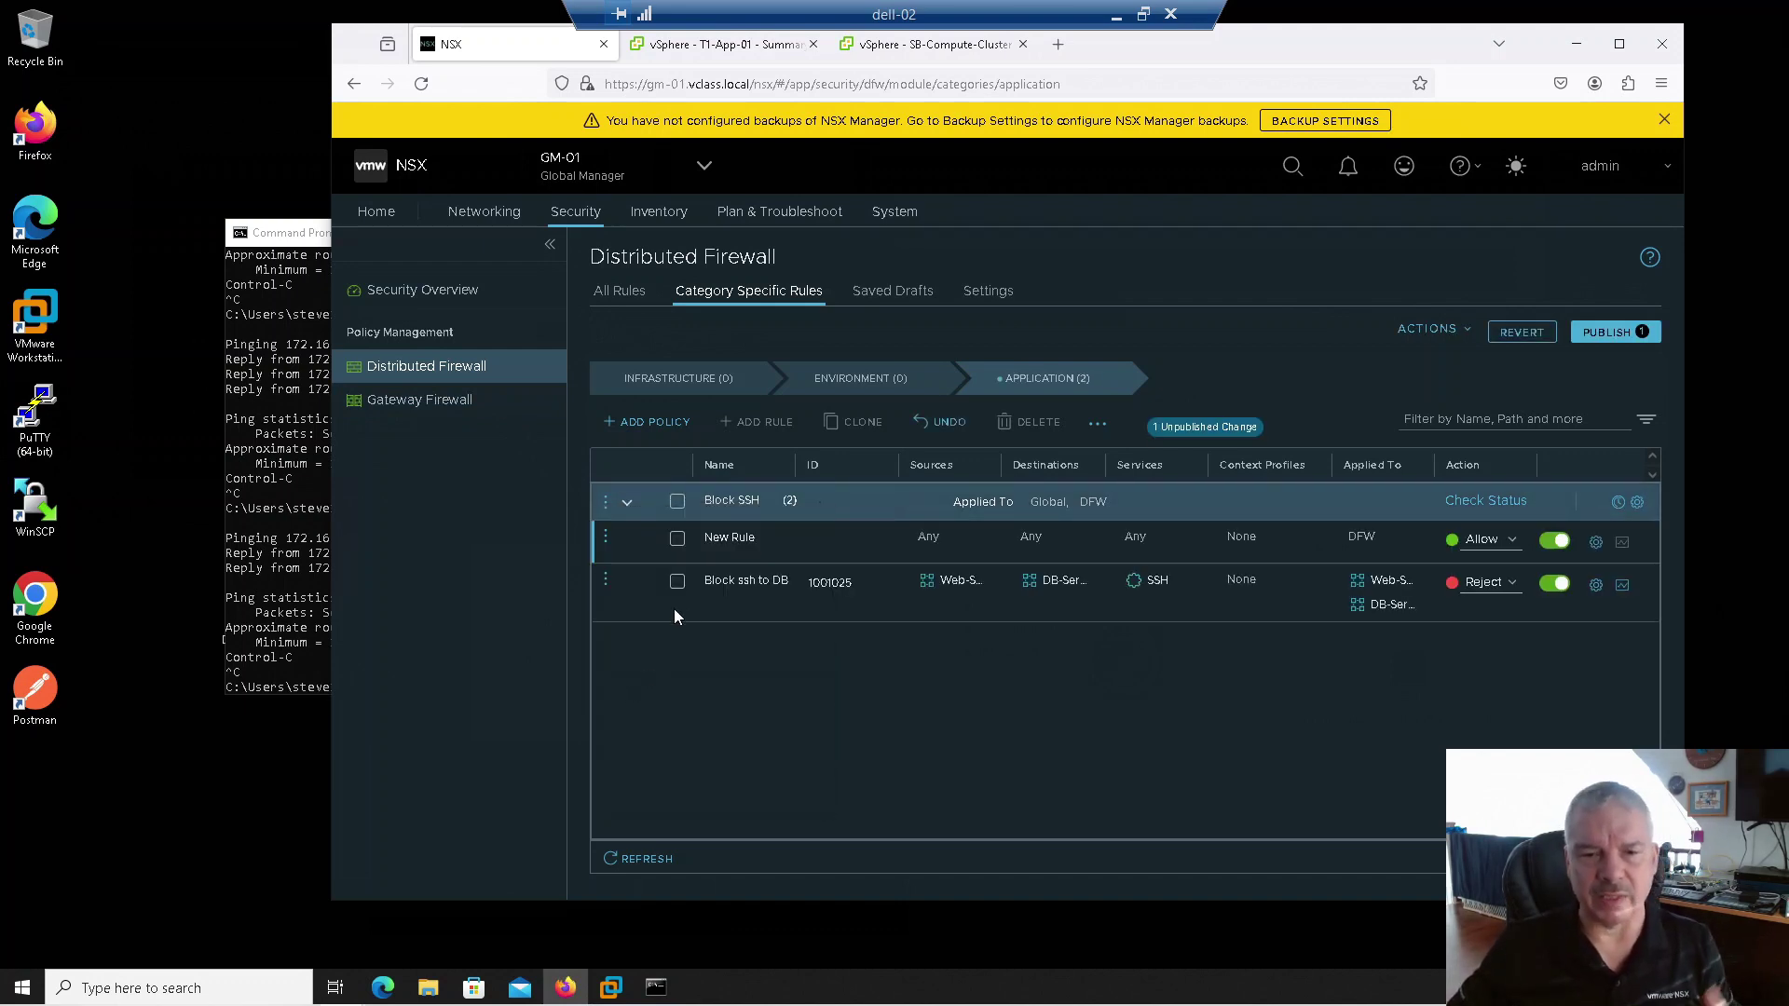
pyautogui.tripleClick(710, 538)
pyautogui.write('Bl')
pyautogui.write('ock ss')
pyautogui.write('h to app')
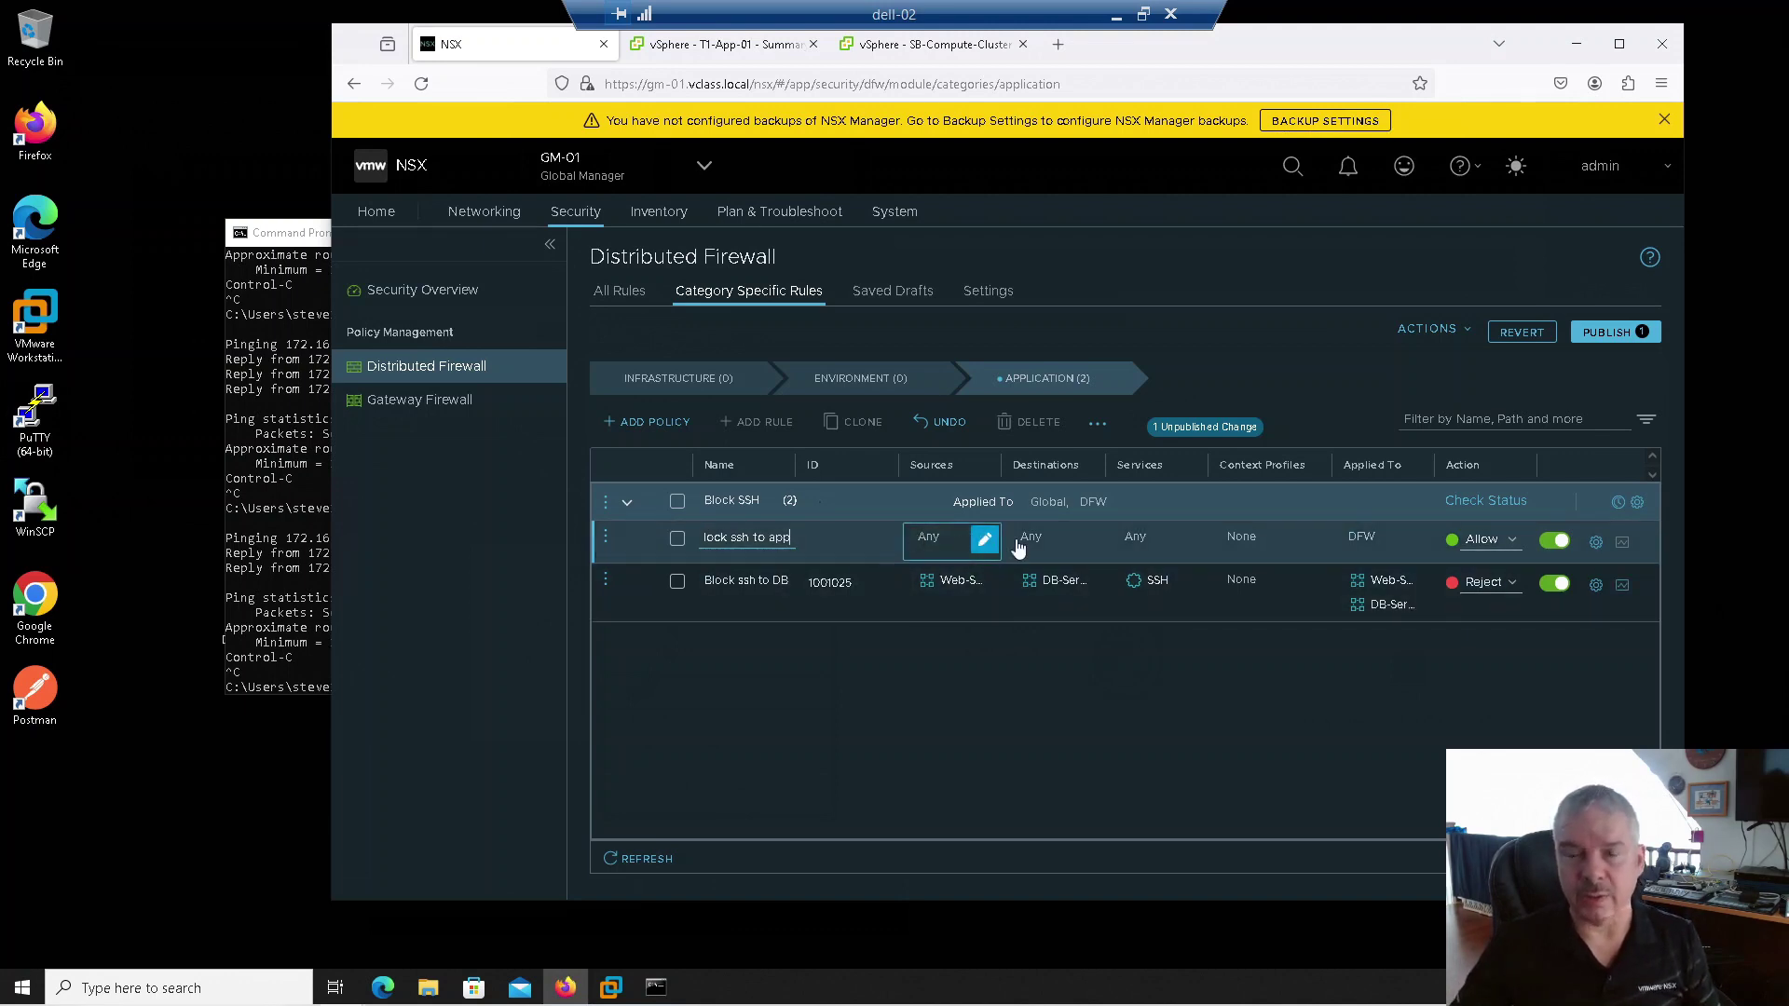
# Set the "Block ssh to app" rule's destination to the App2 group
pyautogui.click(1090, 541)
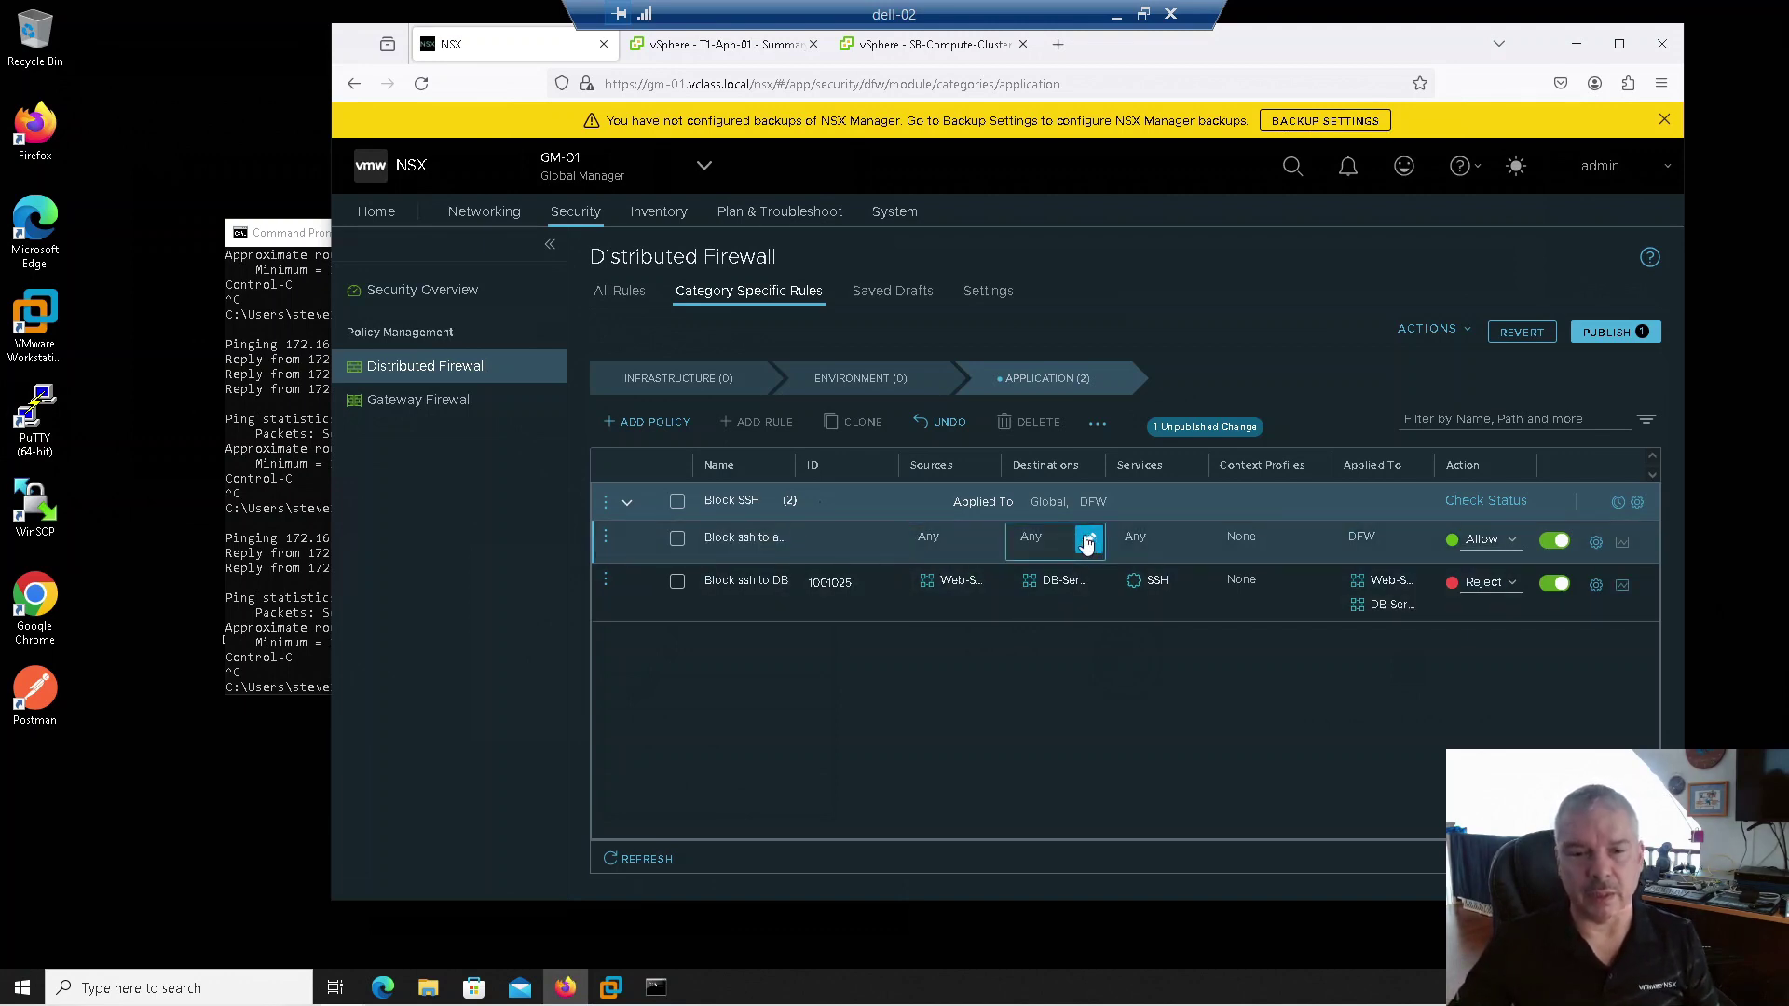
pyautogui.click(1088, 541)
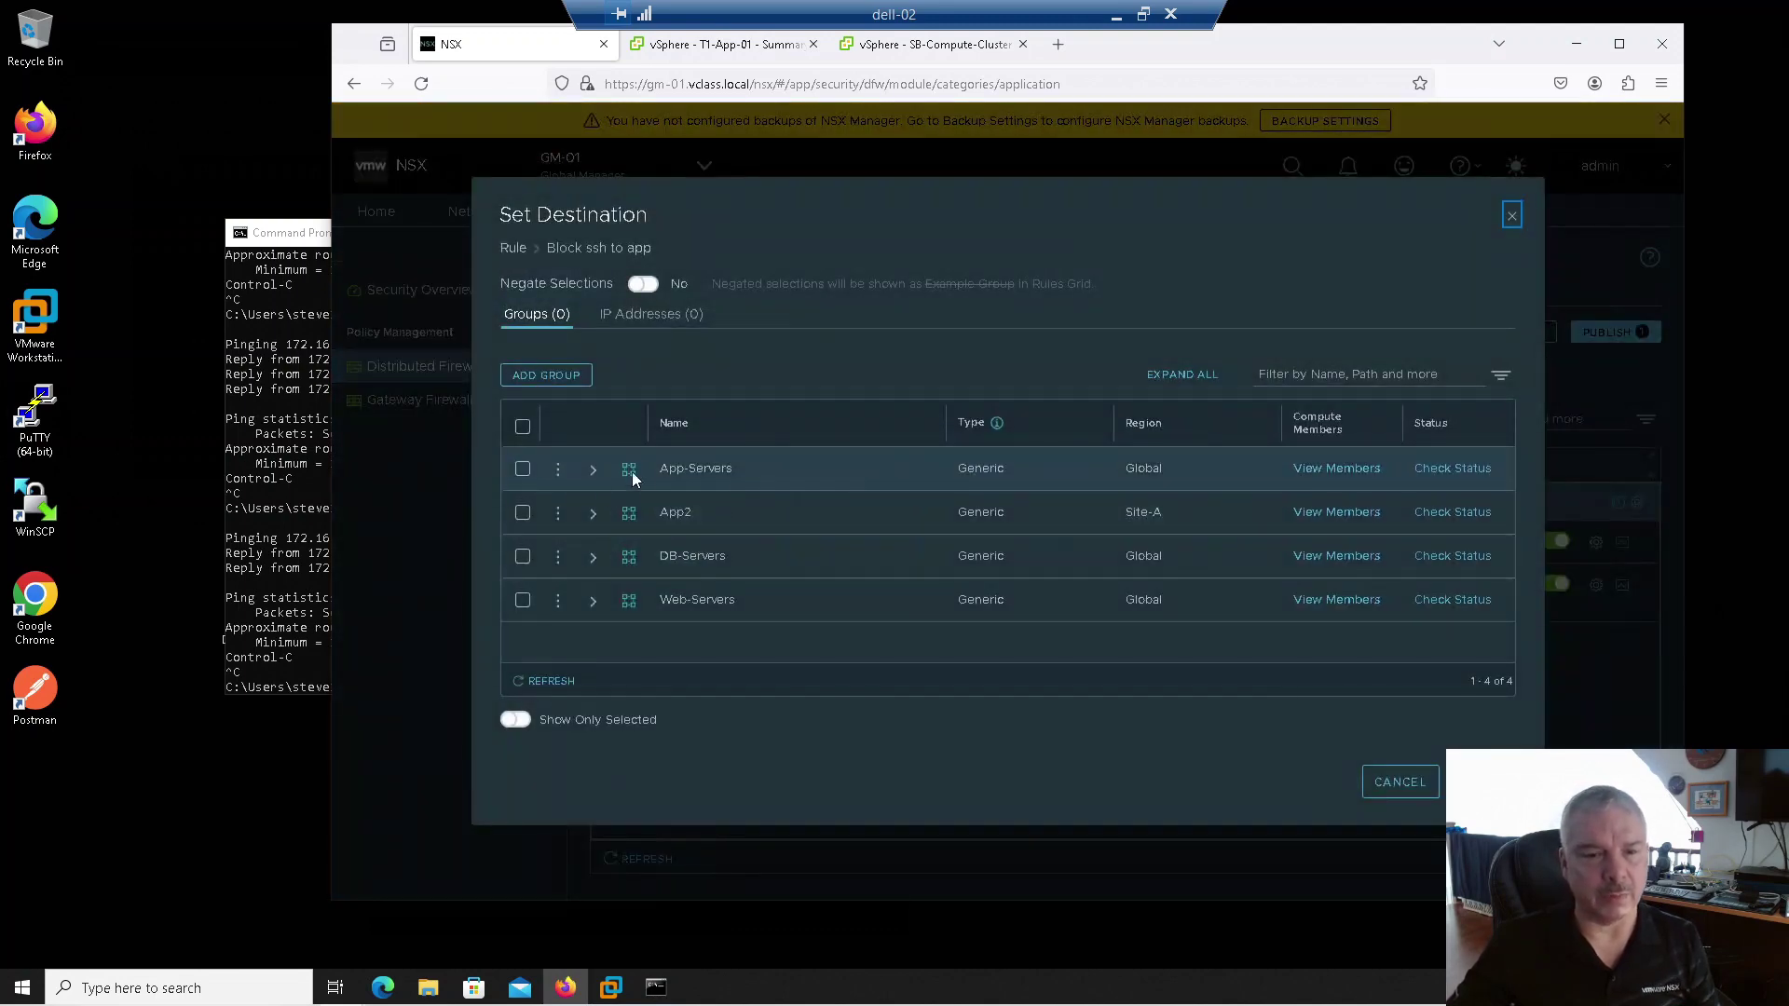
pyautogui.click(523, 512)
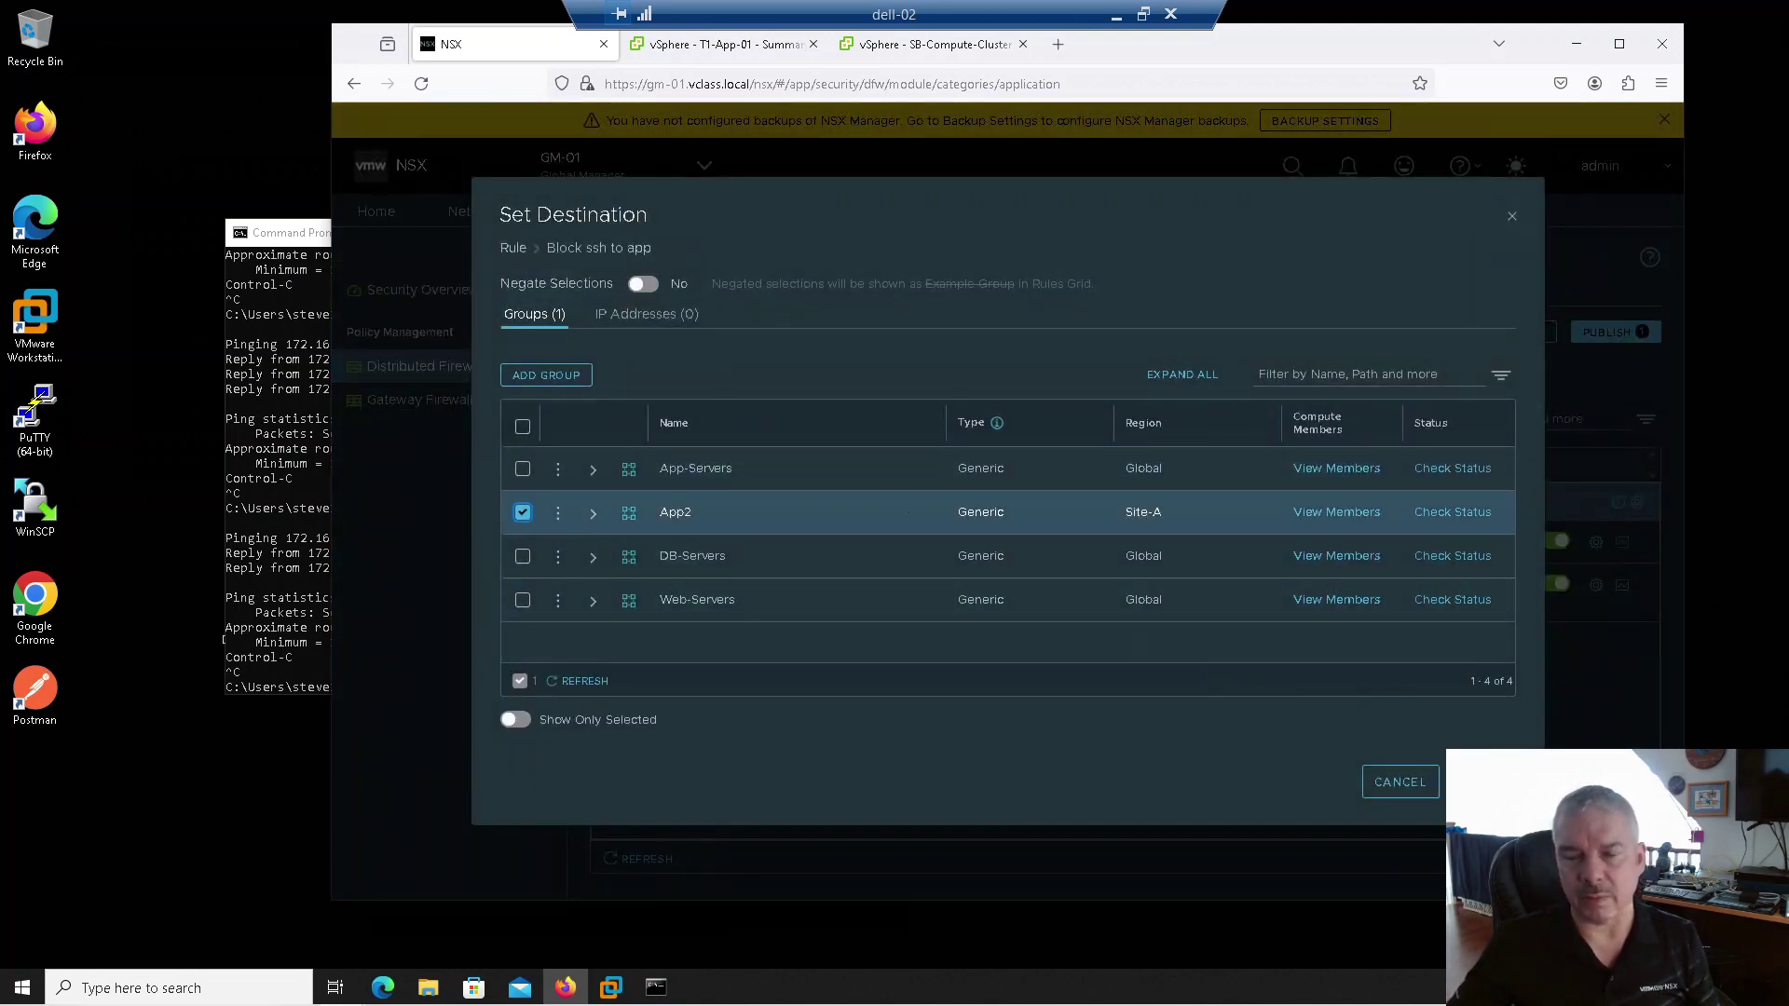
pyautogui.click(1483, 782)
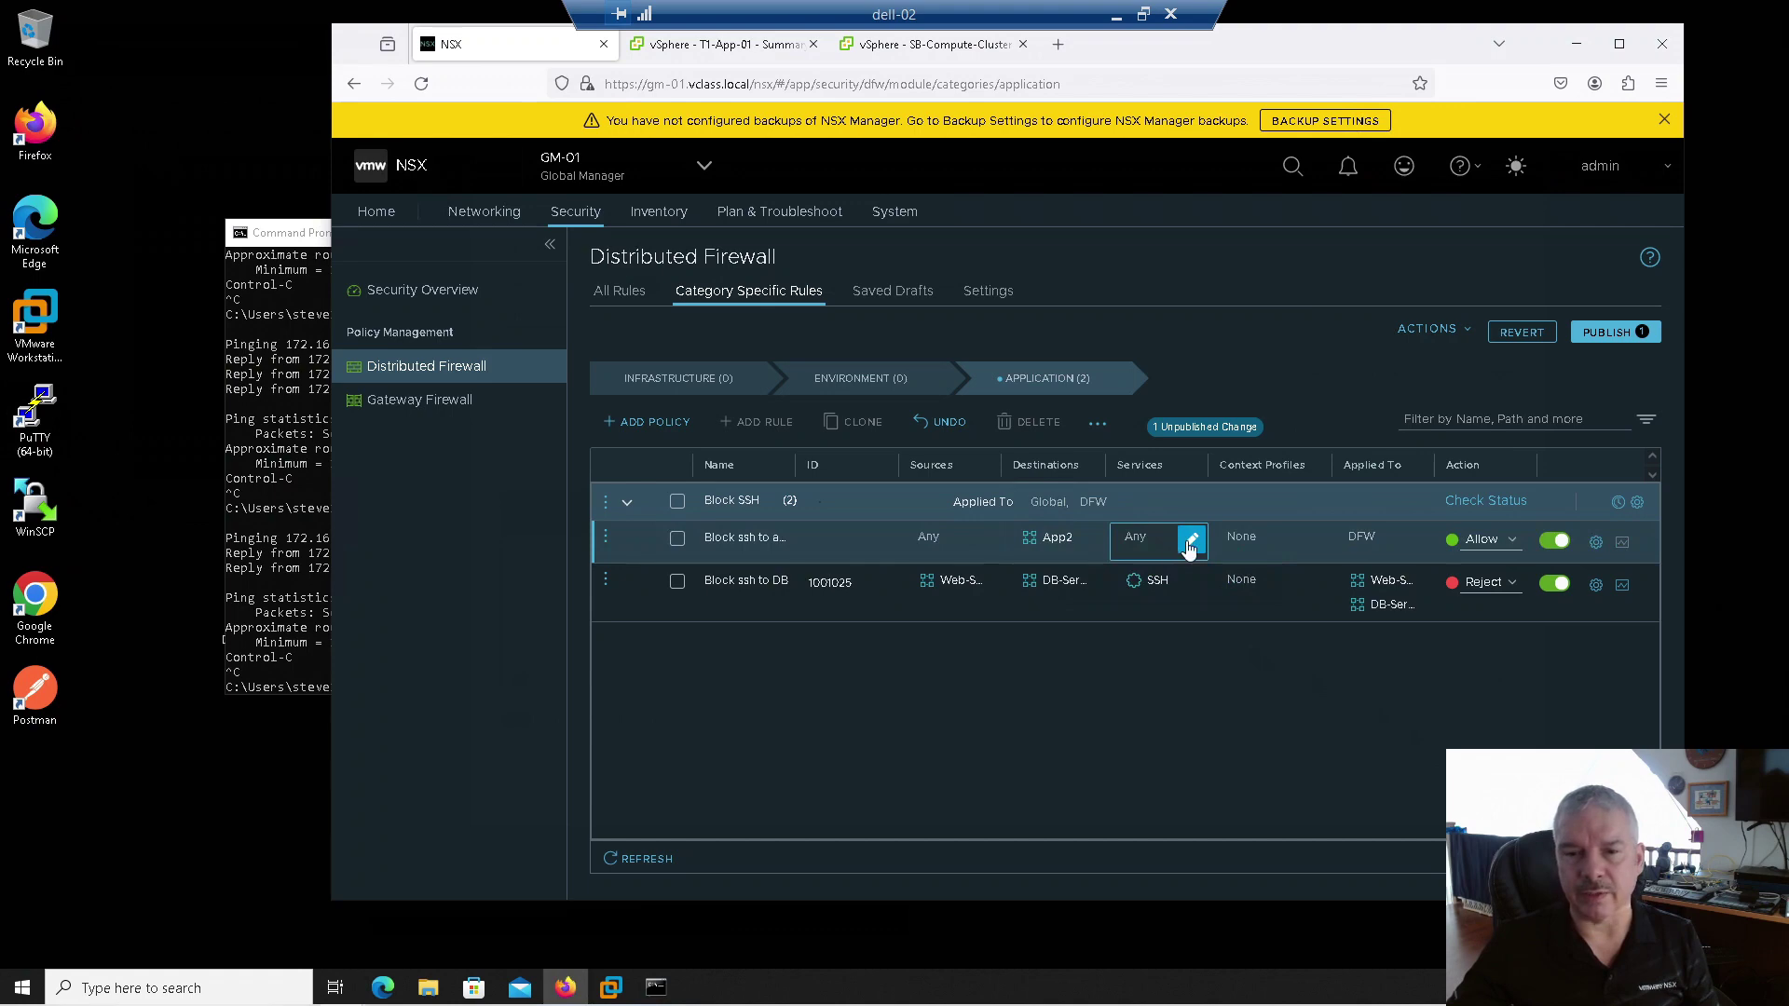
# Find the SSH service with the filter "ssh" and assign it to the "Block ssh to app" rule
pyautogui.click(1192, 542)
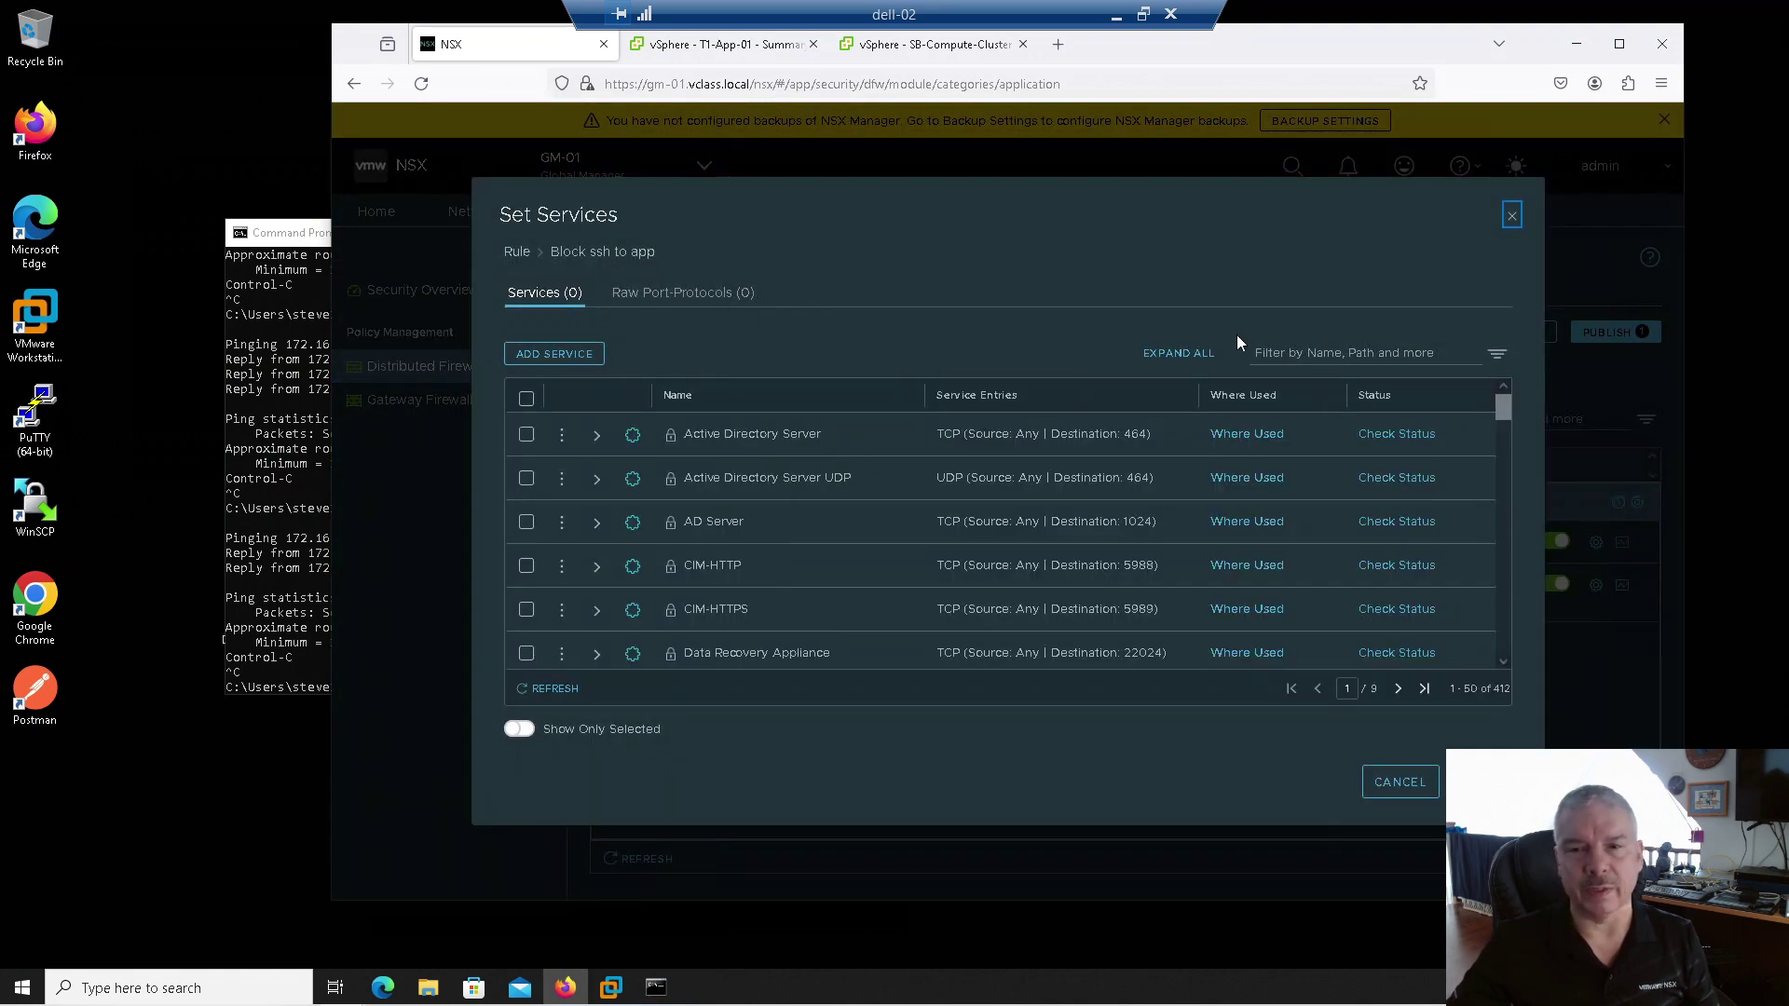
pyautogui.click(1276, 352)
pyautogui.write('ssh')
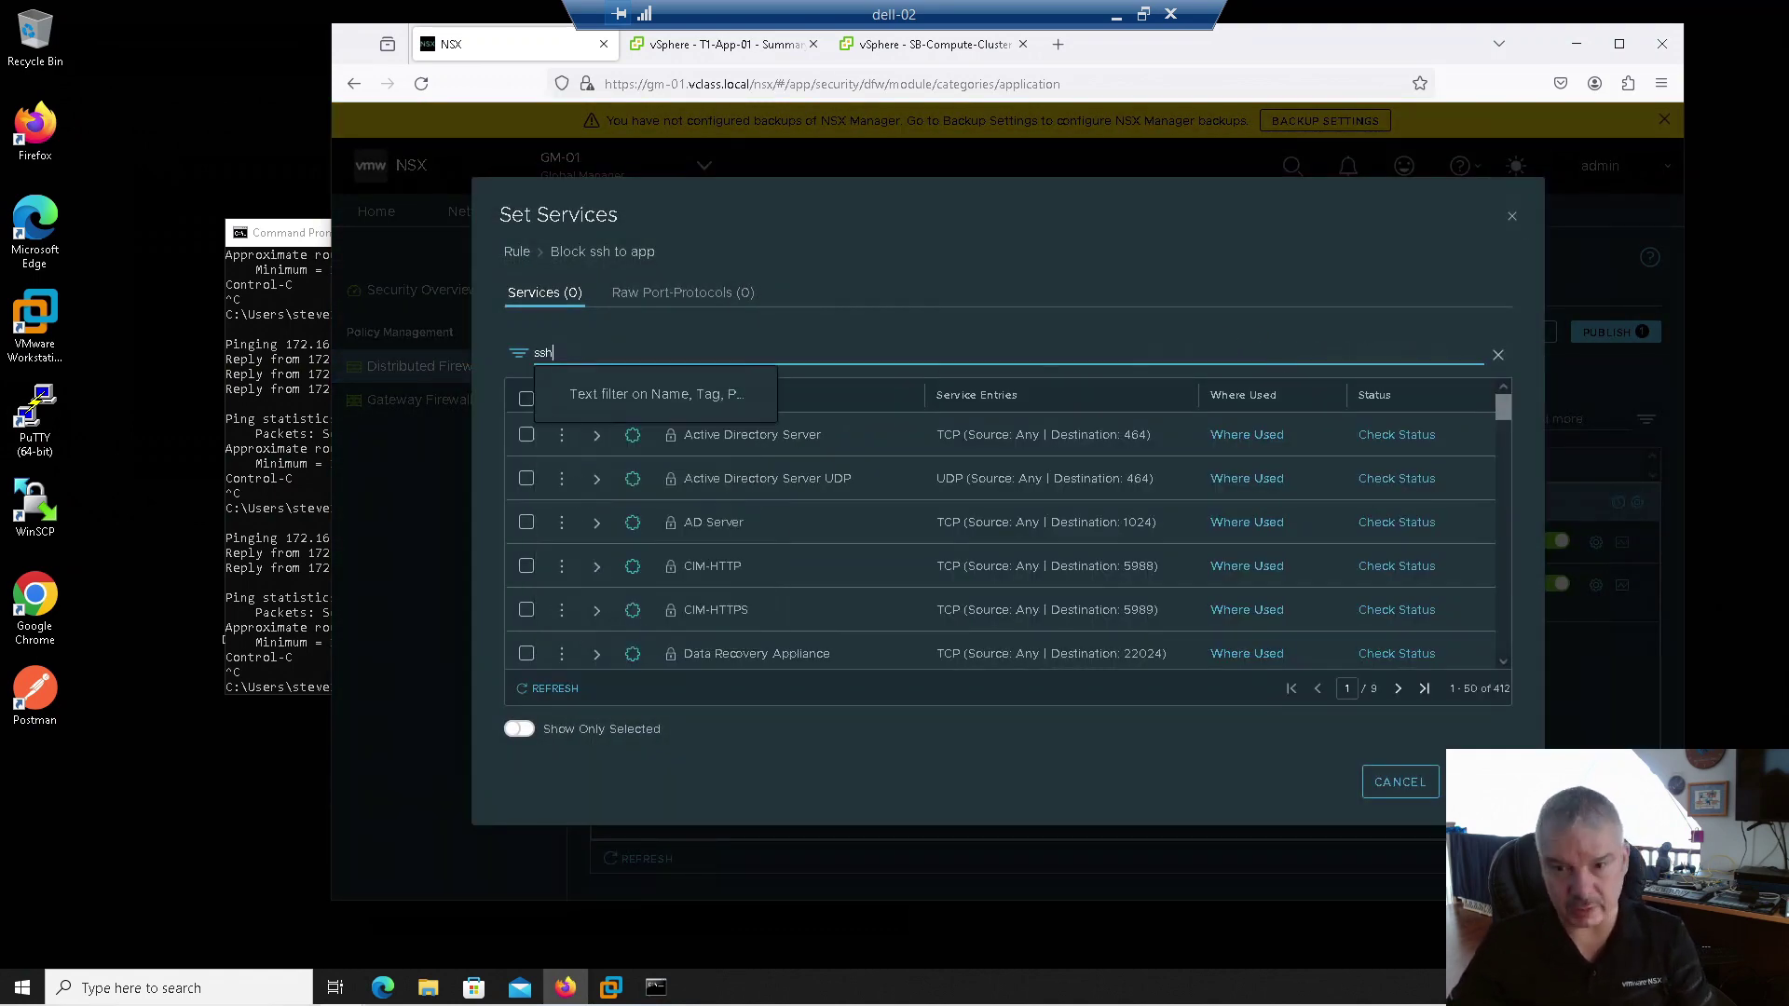
pyautogui.press('Return')
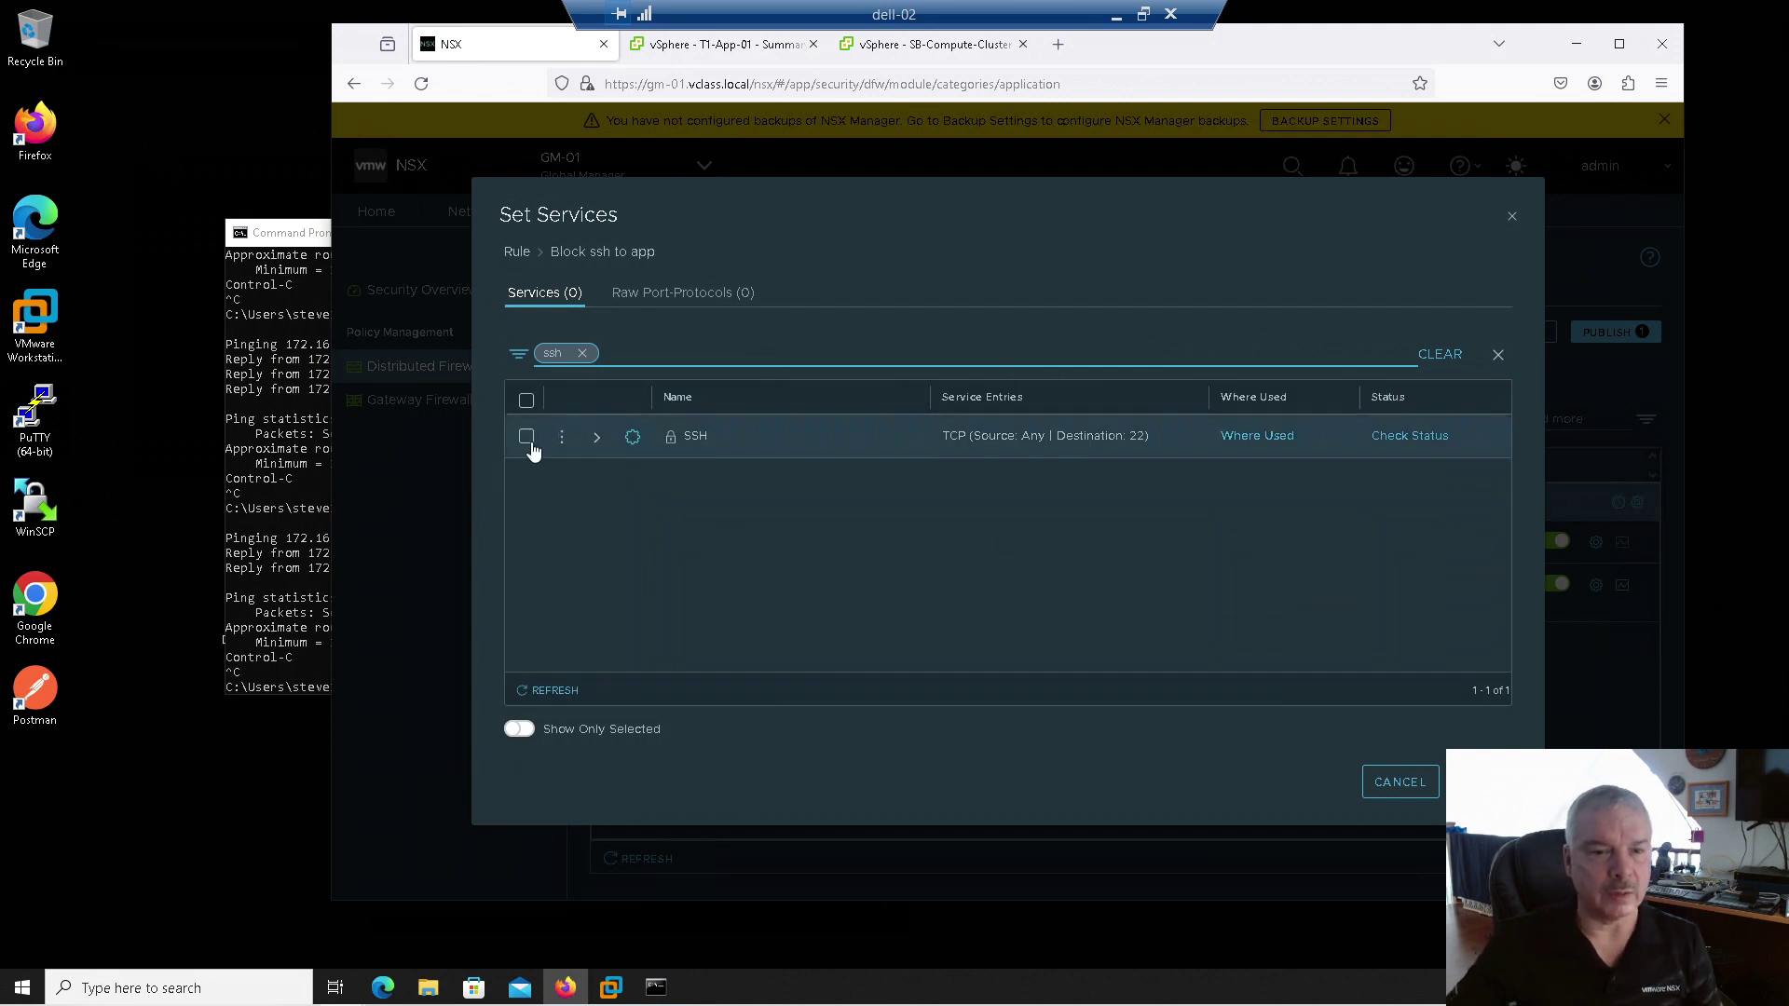
pyautogui.click(527, 436)
pyautogui.click(1482, 781)
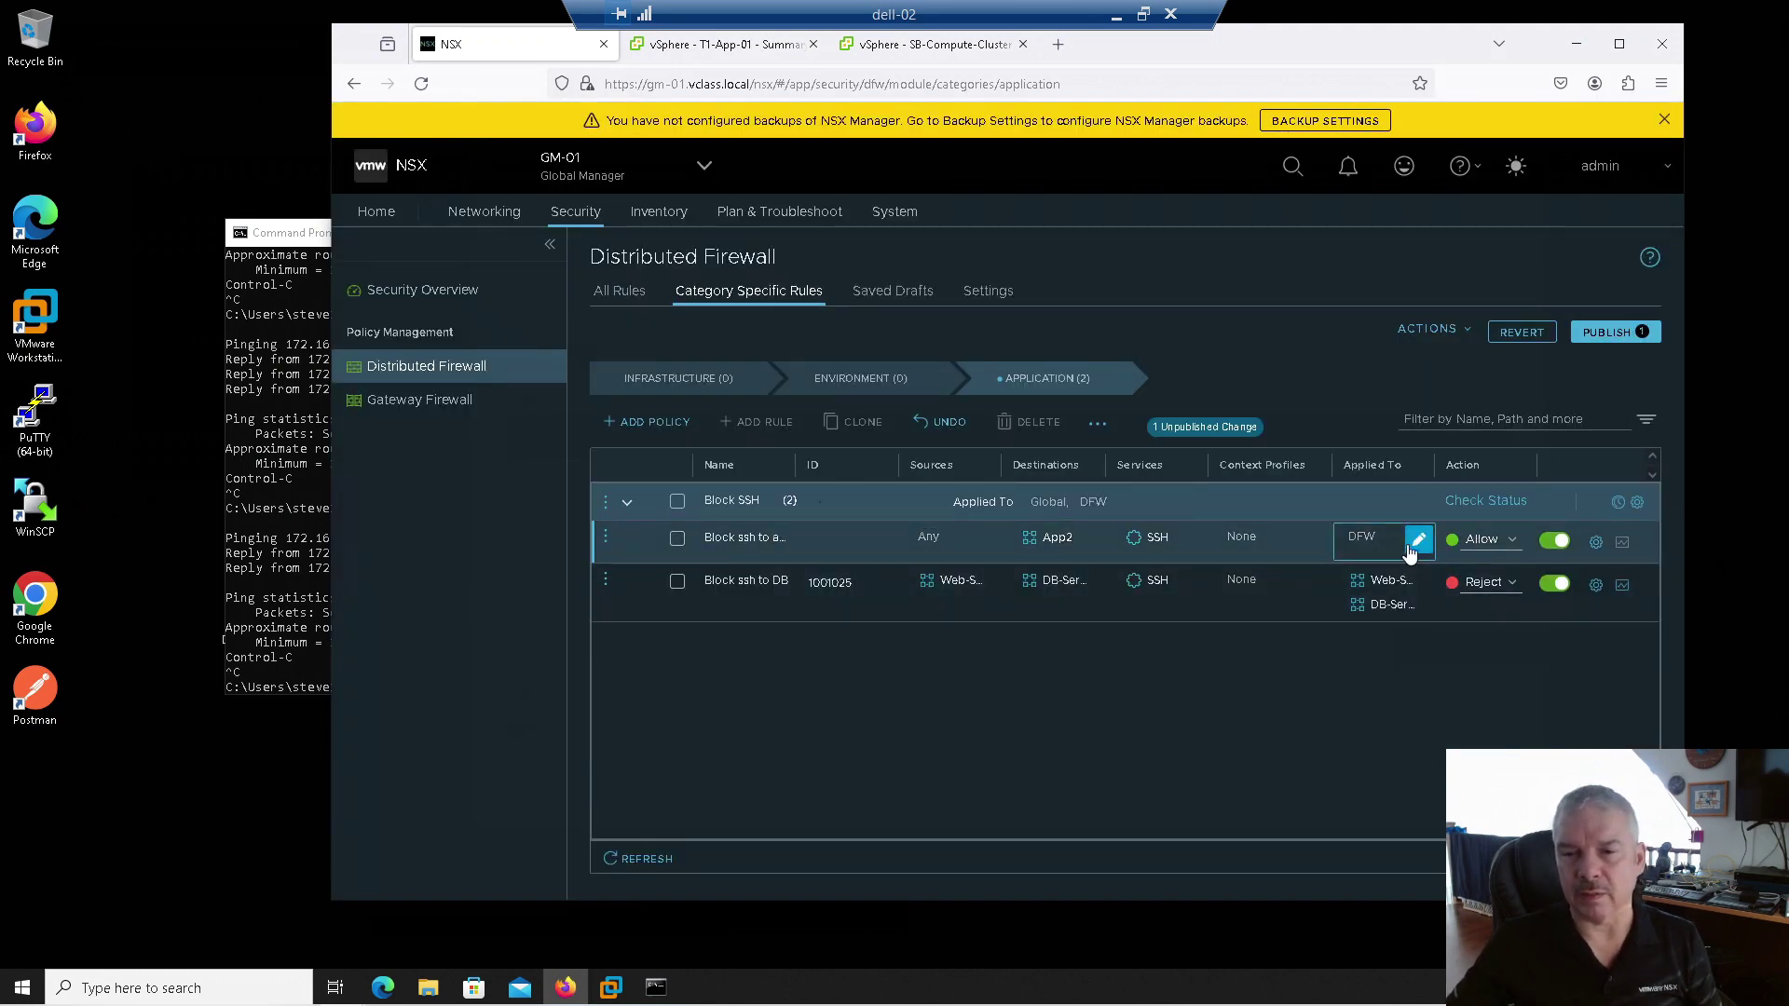
# Limit the "Block ssh to app" rule's Applied To scope to the App2 group
pyautogui.click(1410, 548)
pyautogui.click(691, 290)
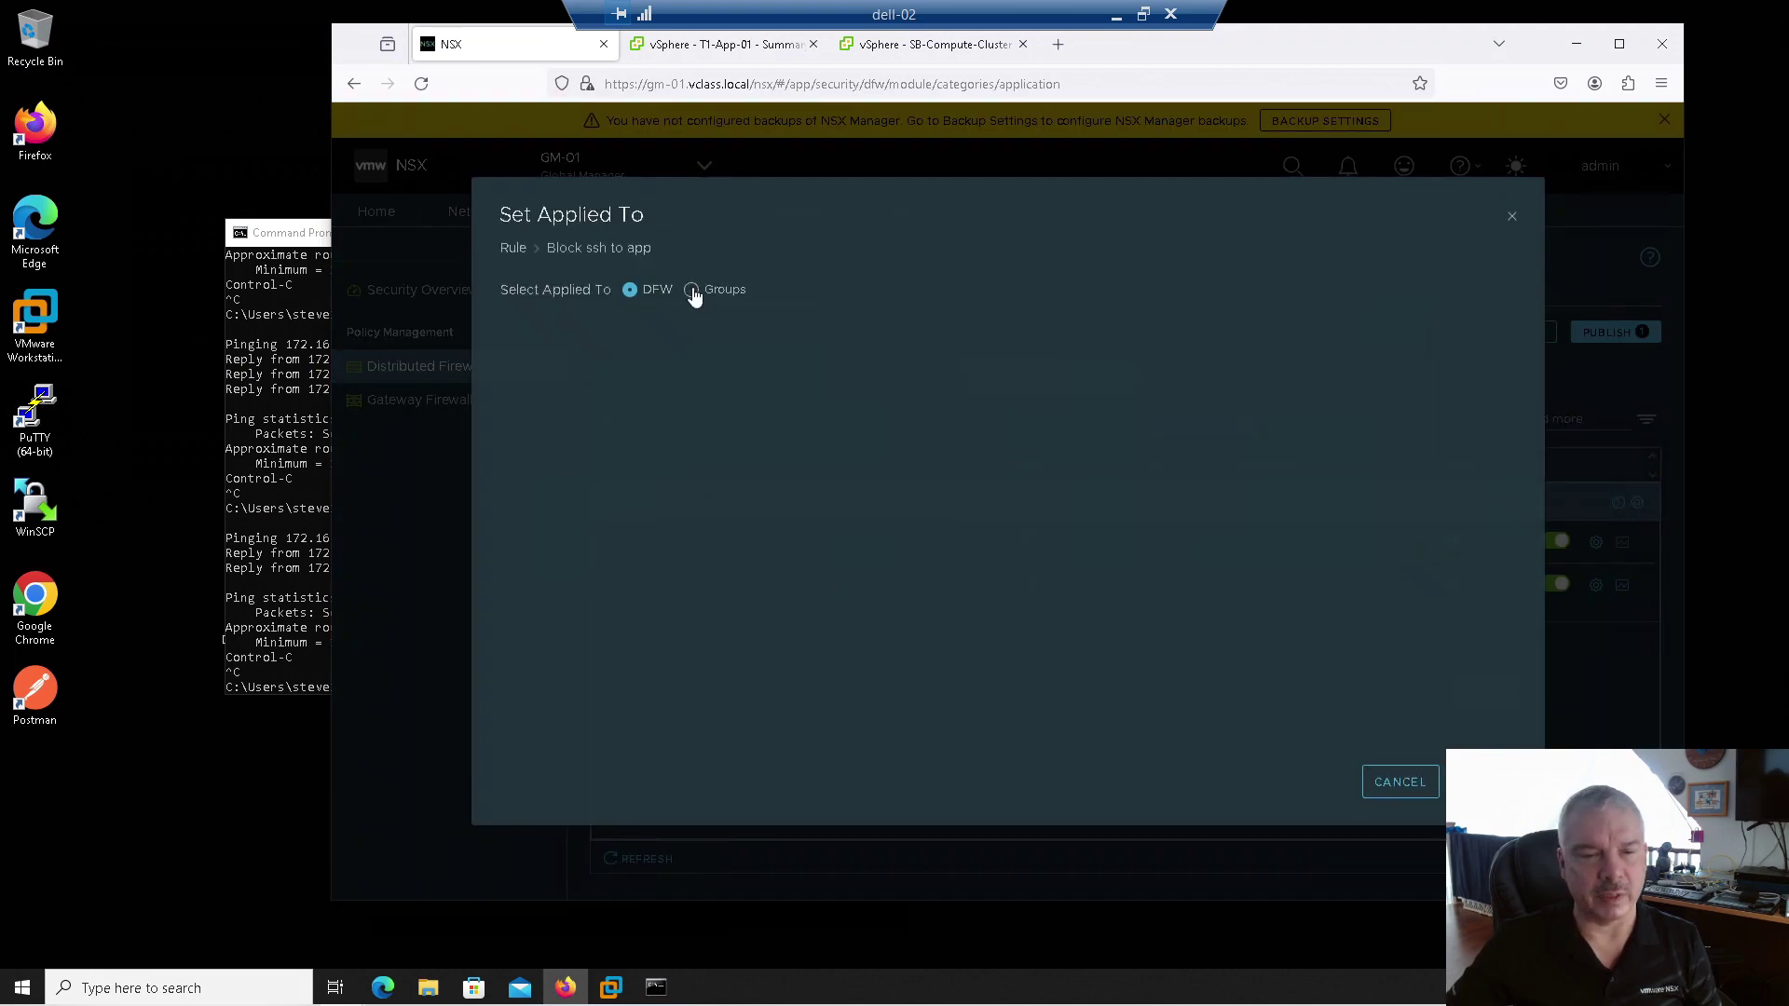
pyautogui.click(514, 528)
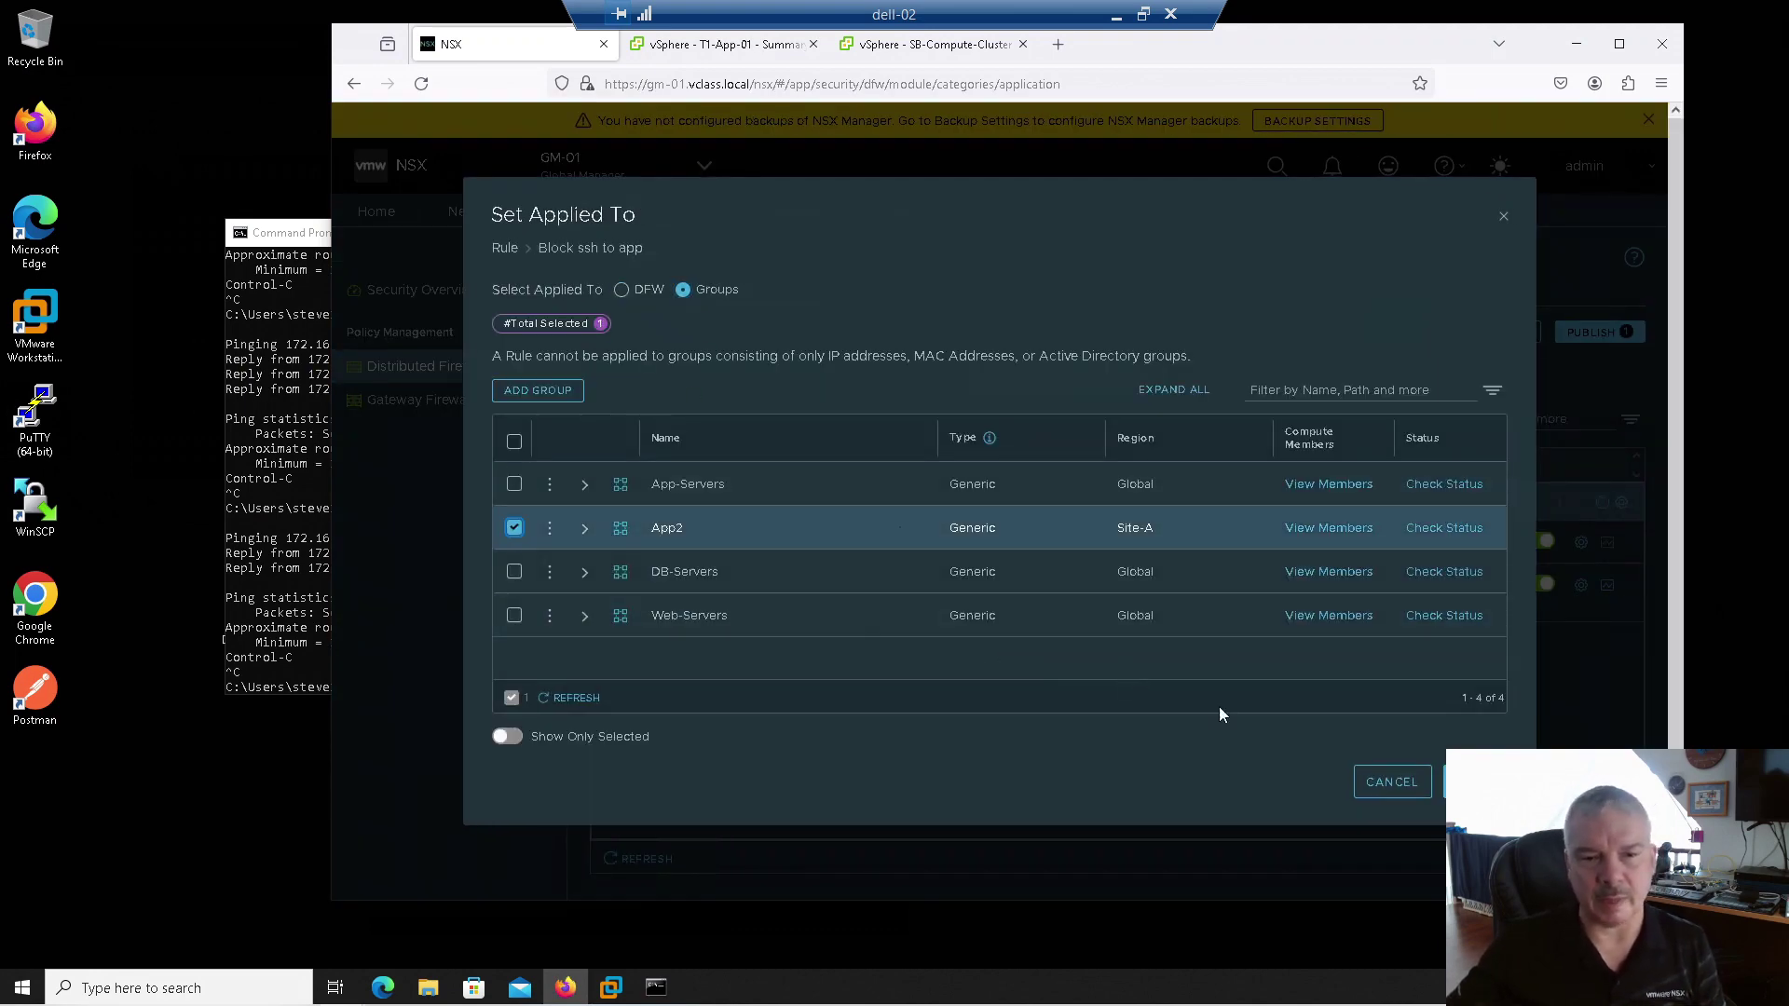
pyautogui.click(1476, 782)
# Set the "Block ssh to app" rule's action to Reject and publish the firewall changes
pyautogui.click(1491, 541)
pyautogui.click(1487, 612)
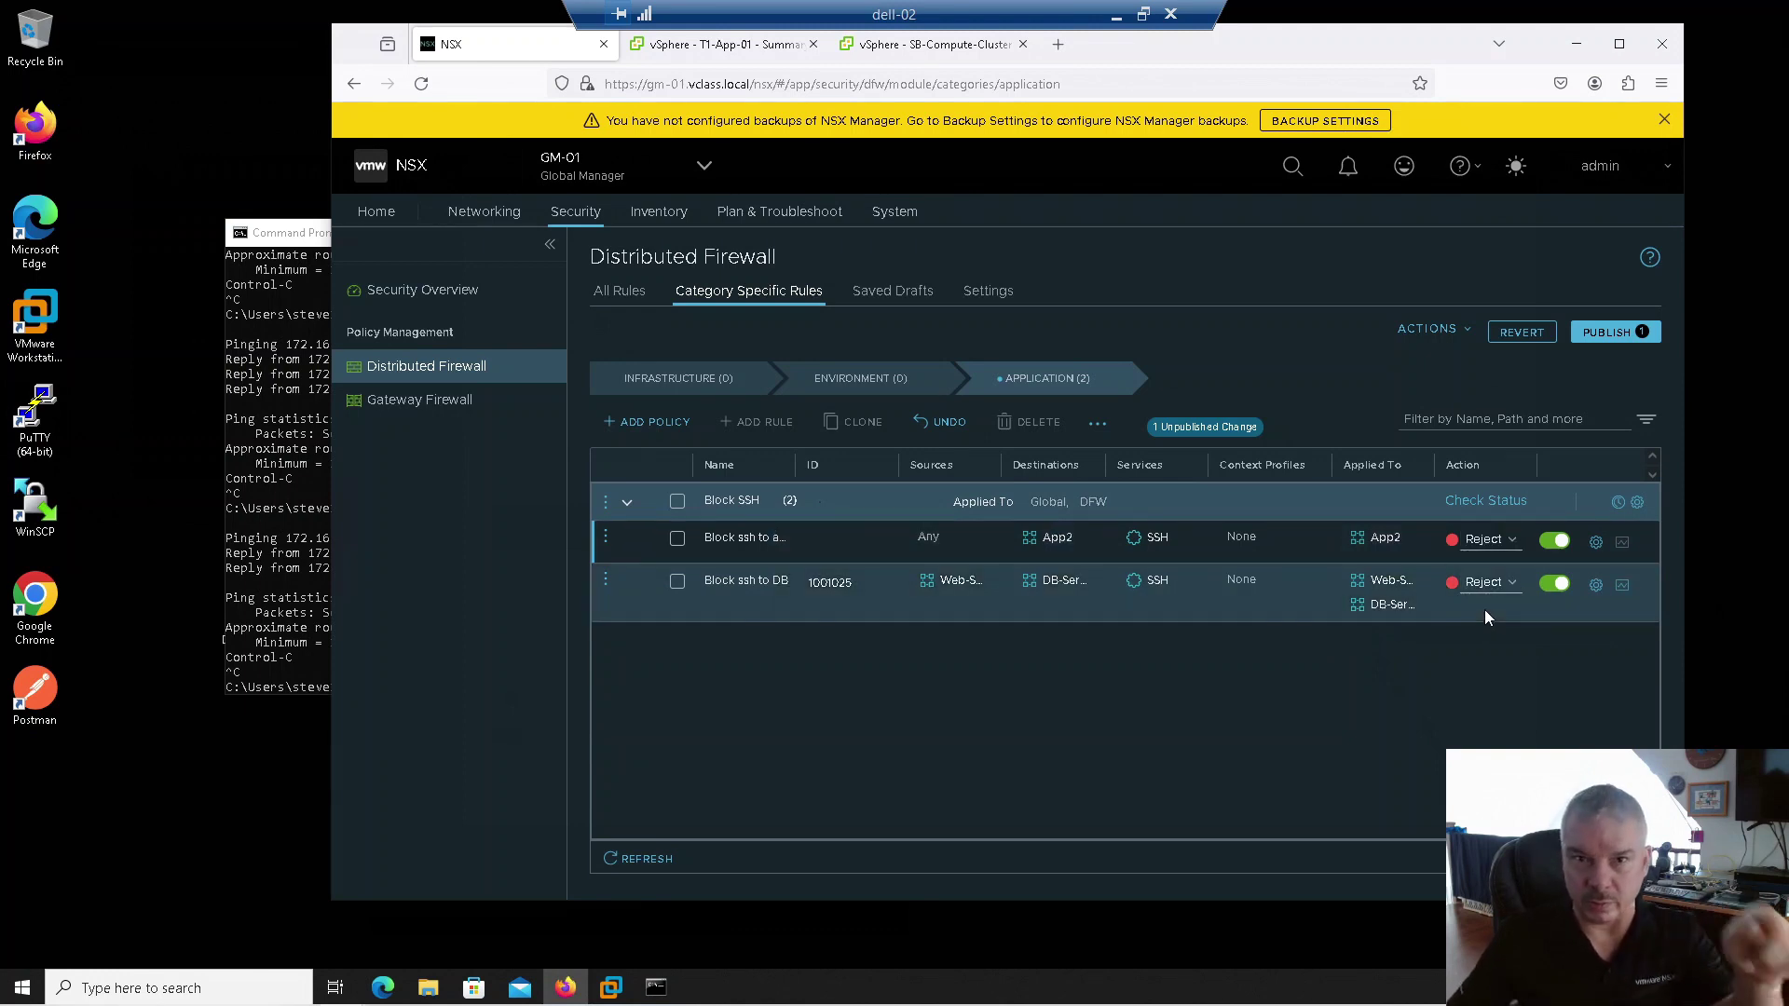
pyautogui.click(1595, 332)
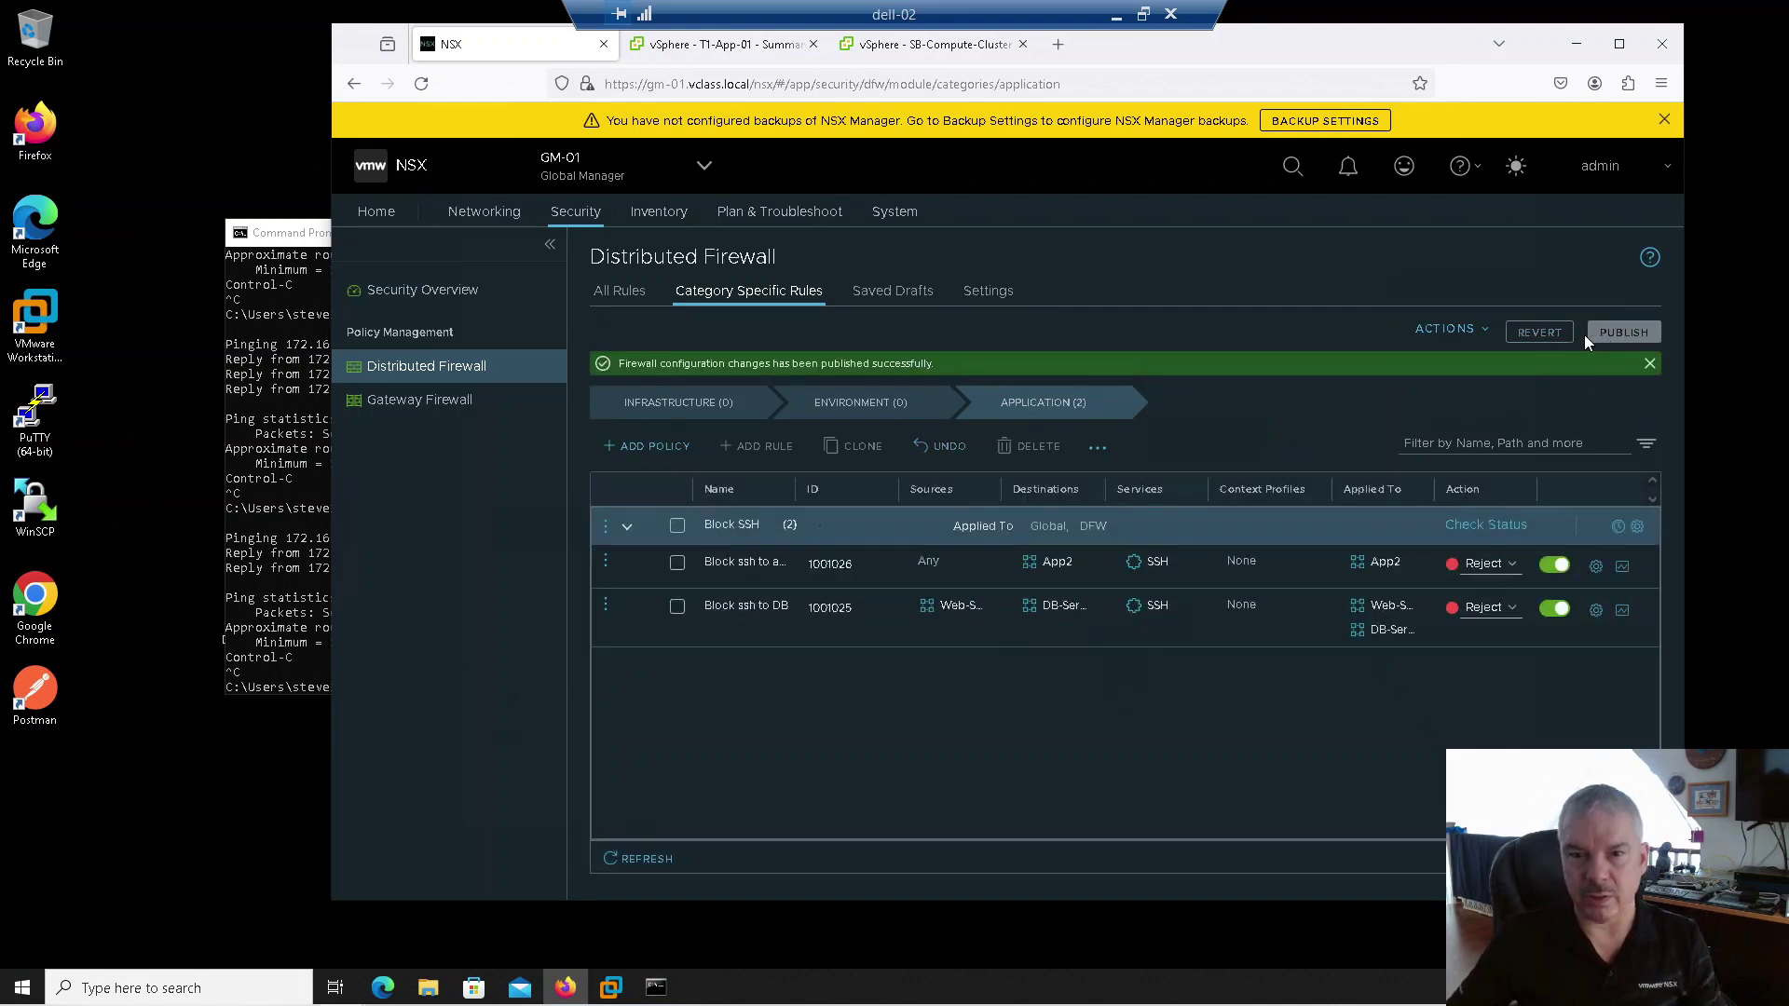
# Switch to PuTTY and repeat the SSH connection test to 172.16.20.11
pyautogui.doubleClick(34, 417)
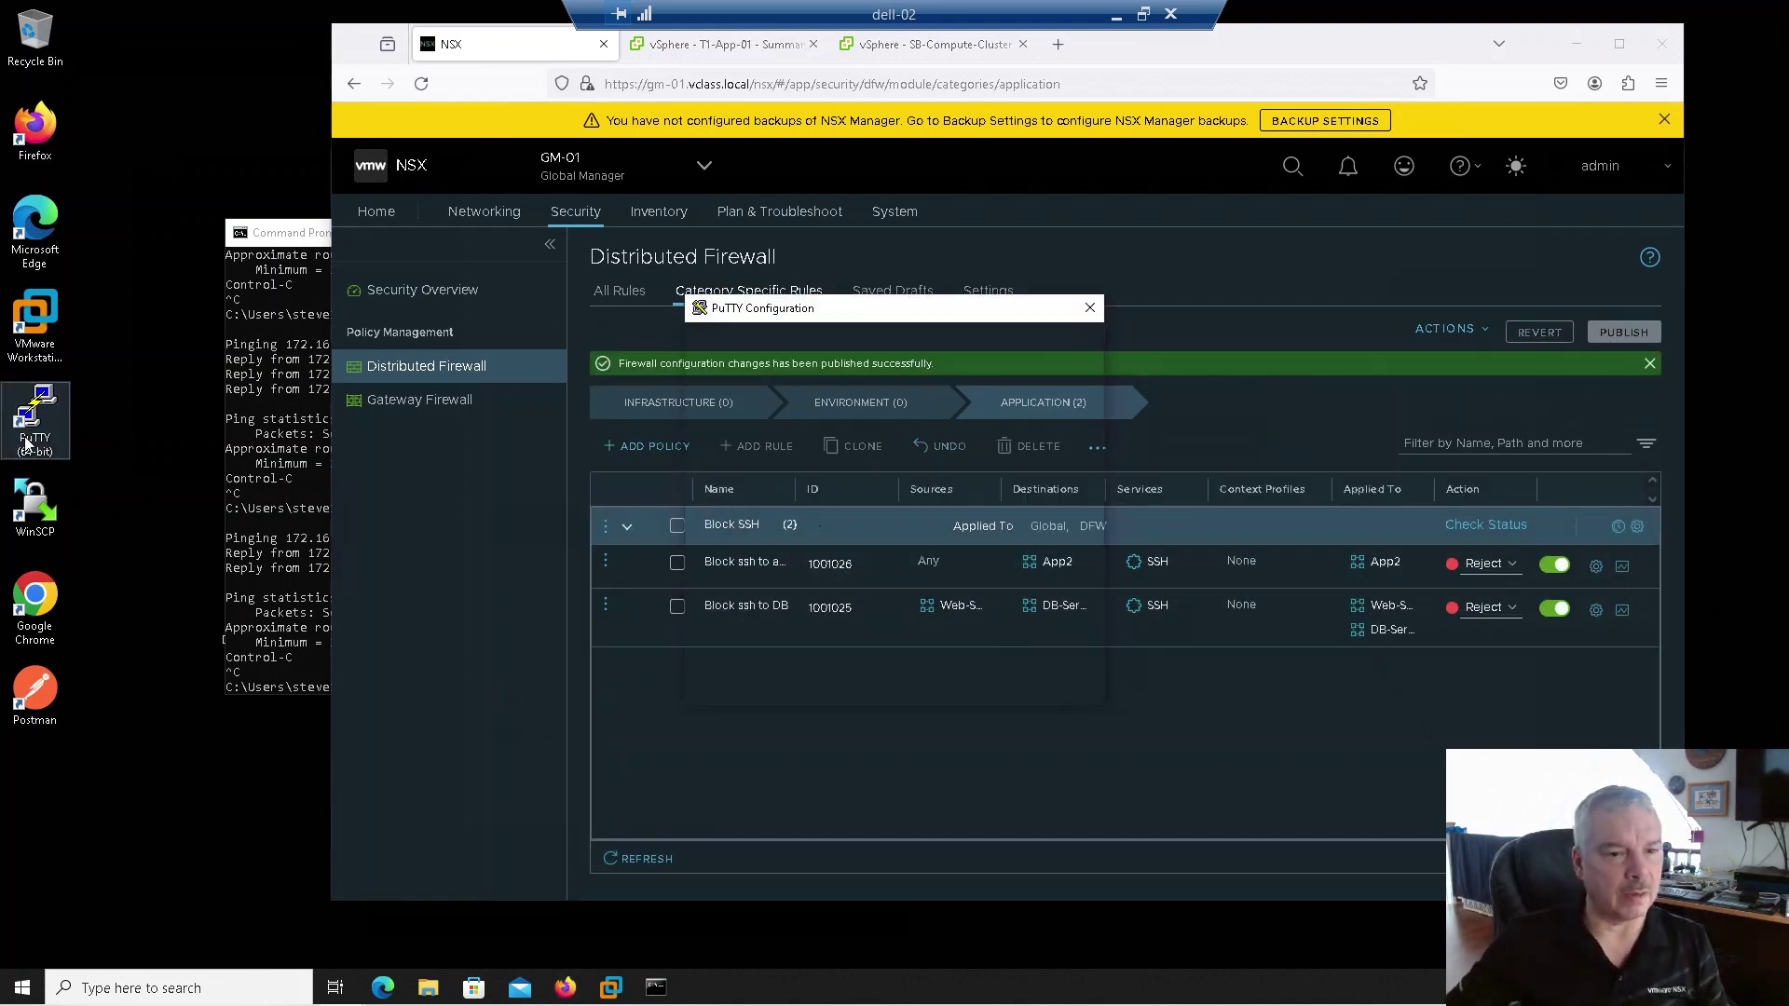
pyautogui.write('172.16.20.11')
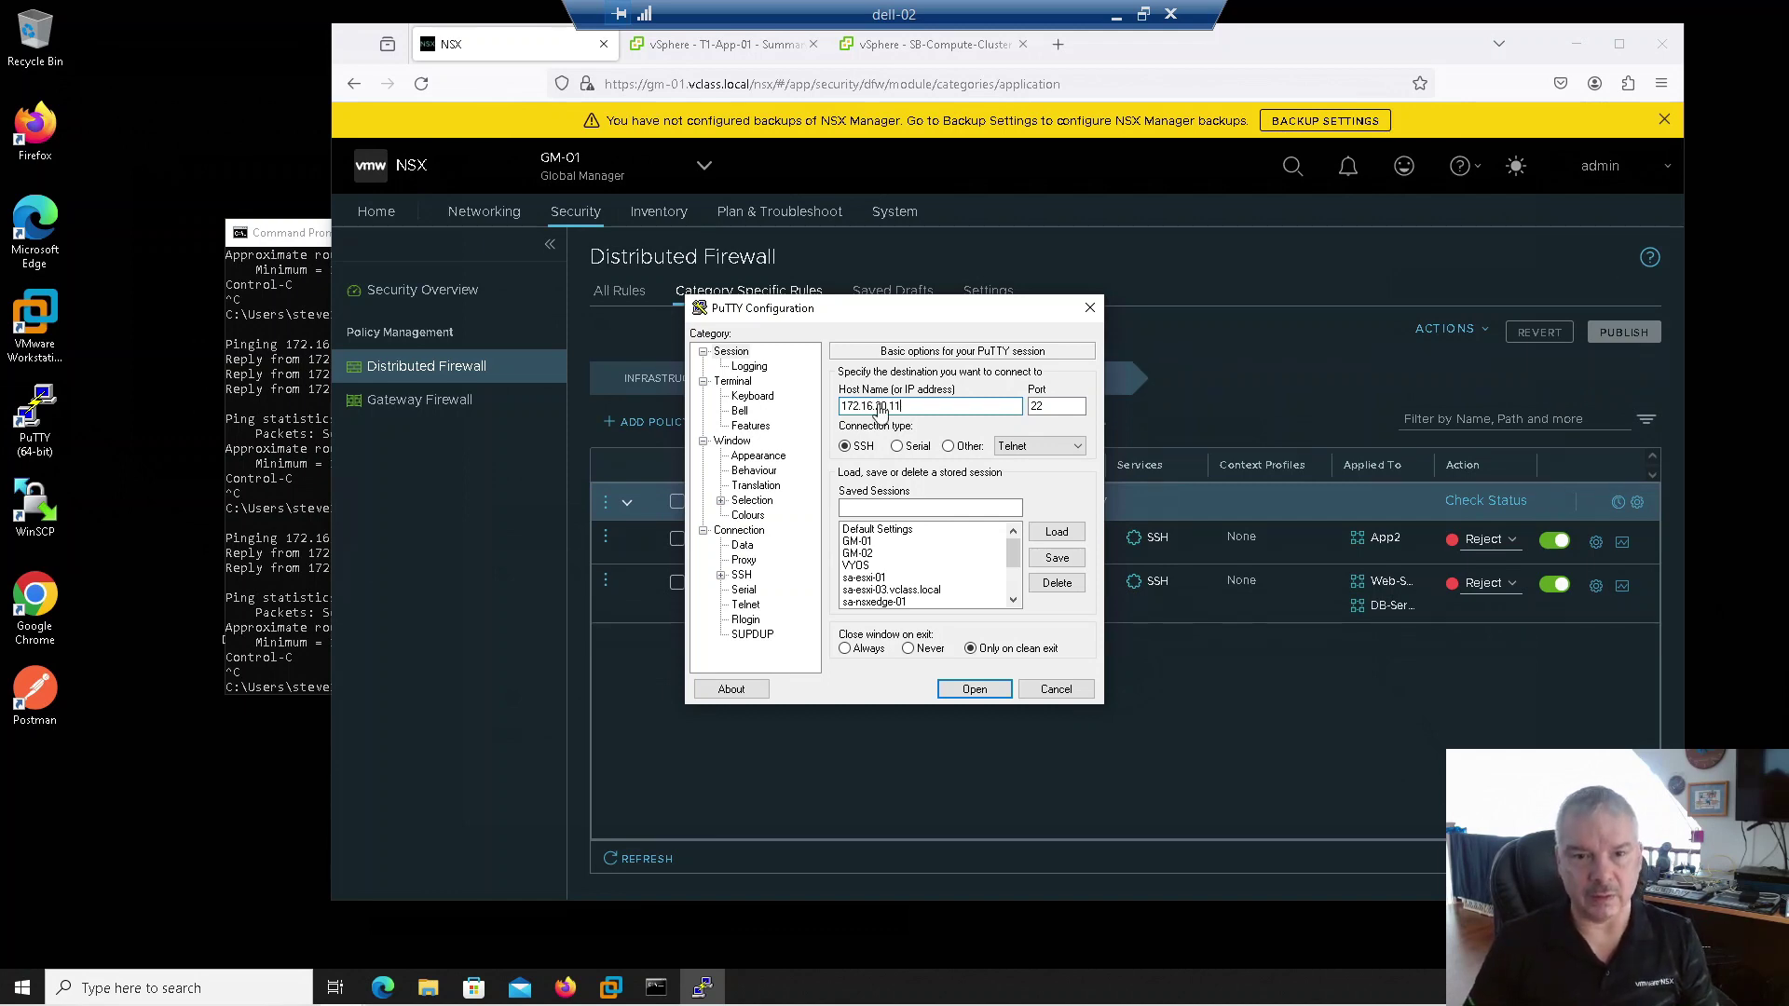
pyautogui.press('Return')
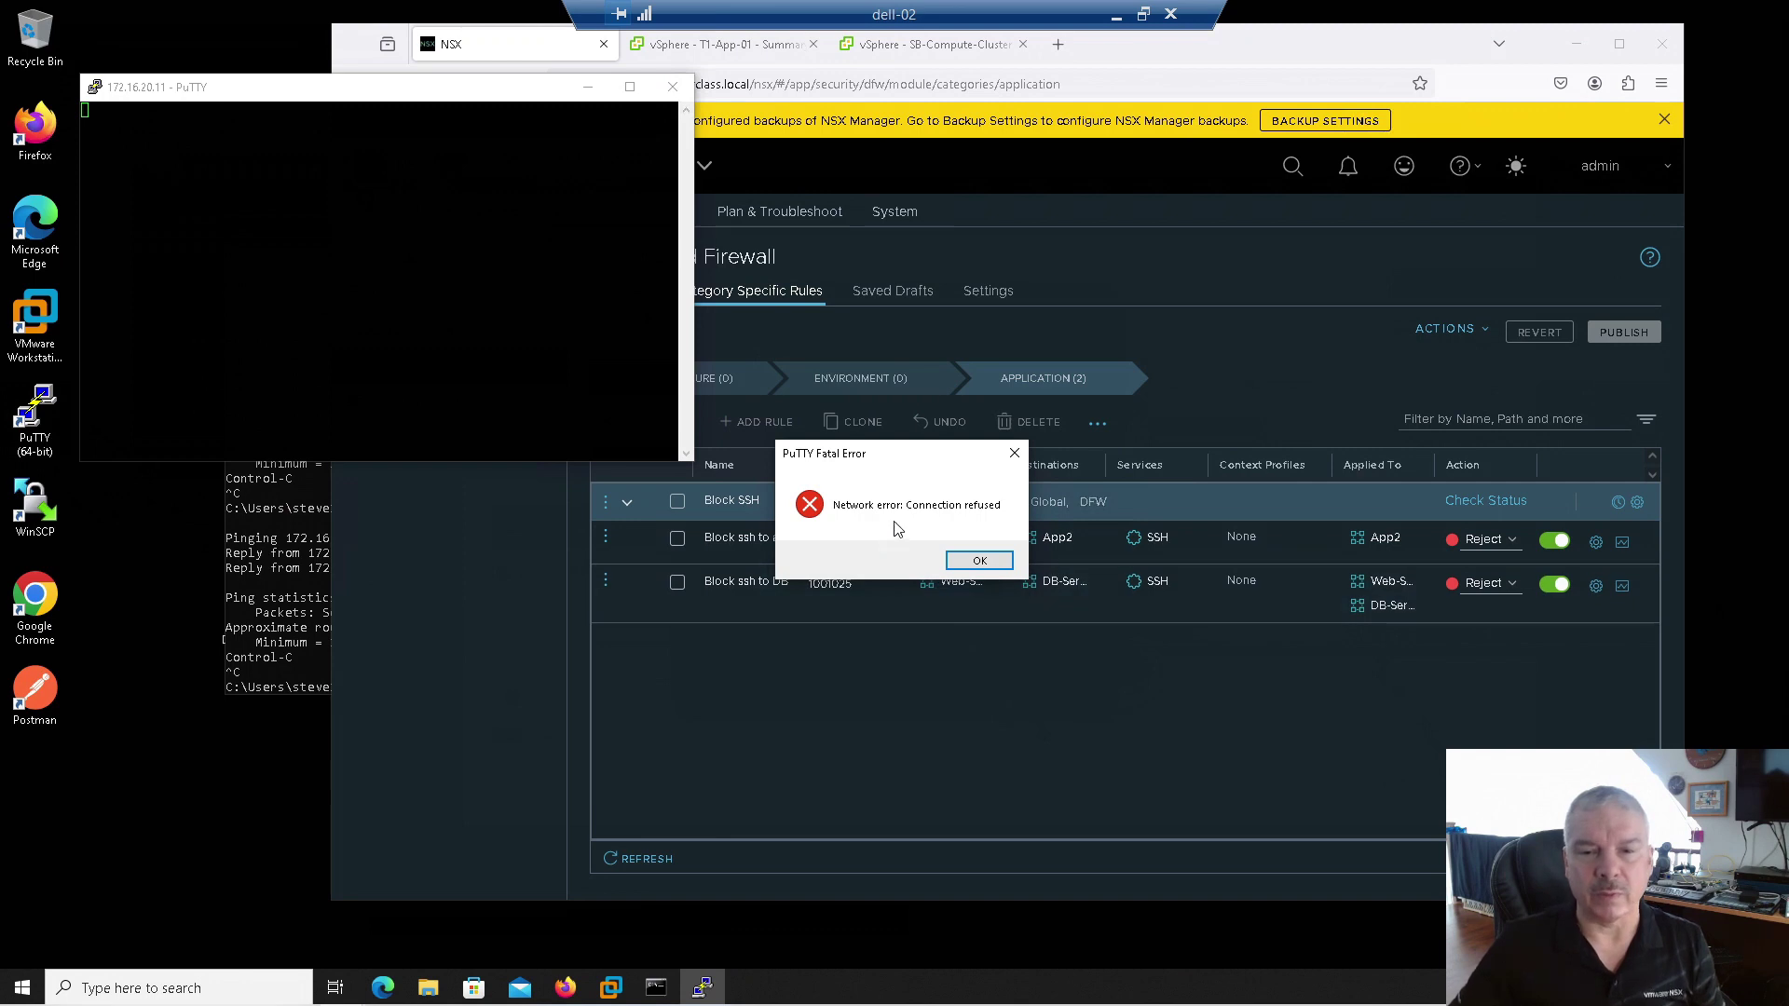
# Close the refused PuTTY session and start migrating the T1-App-01 virtual machine in the SA vCenter's vSphere Client
pyautogui.click(1004, 568)
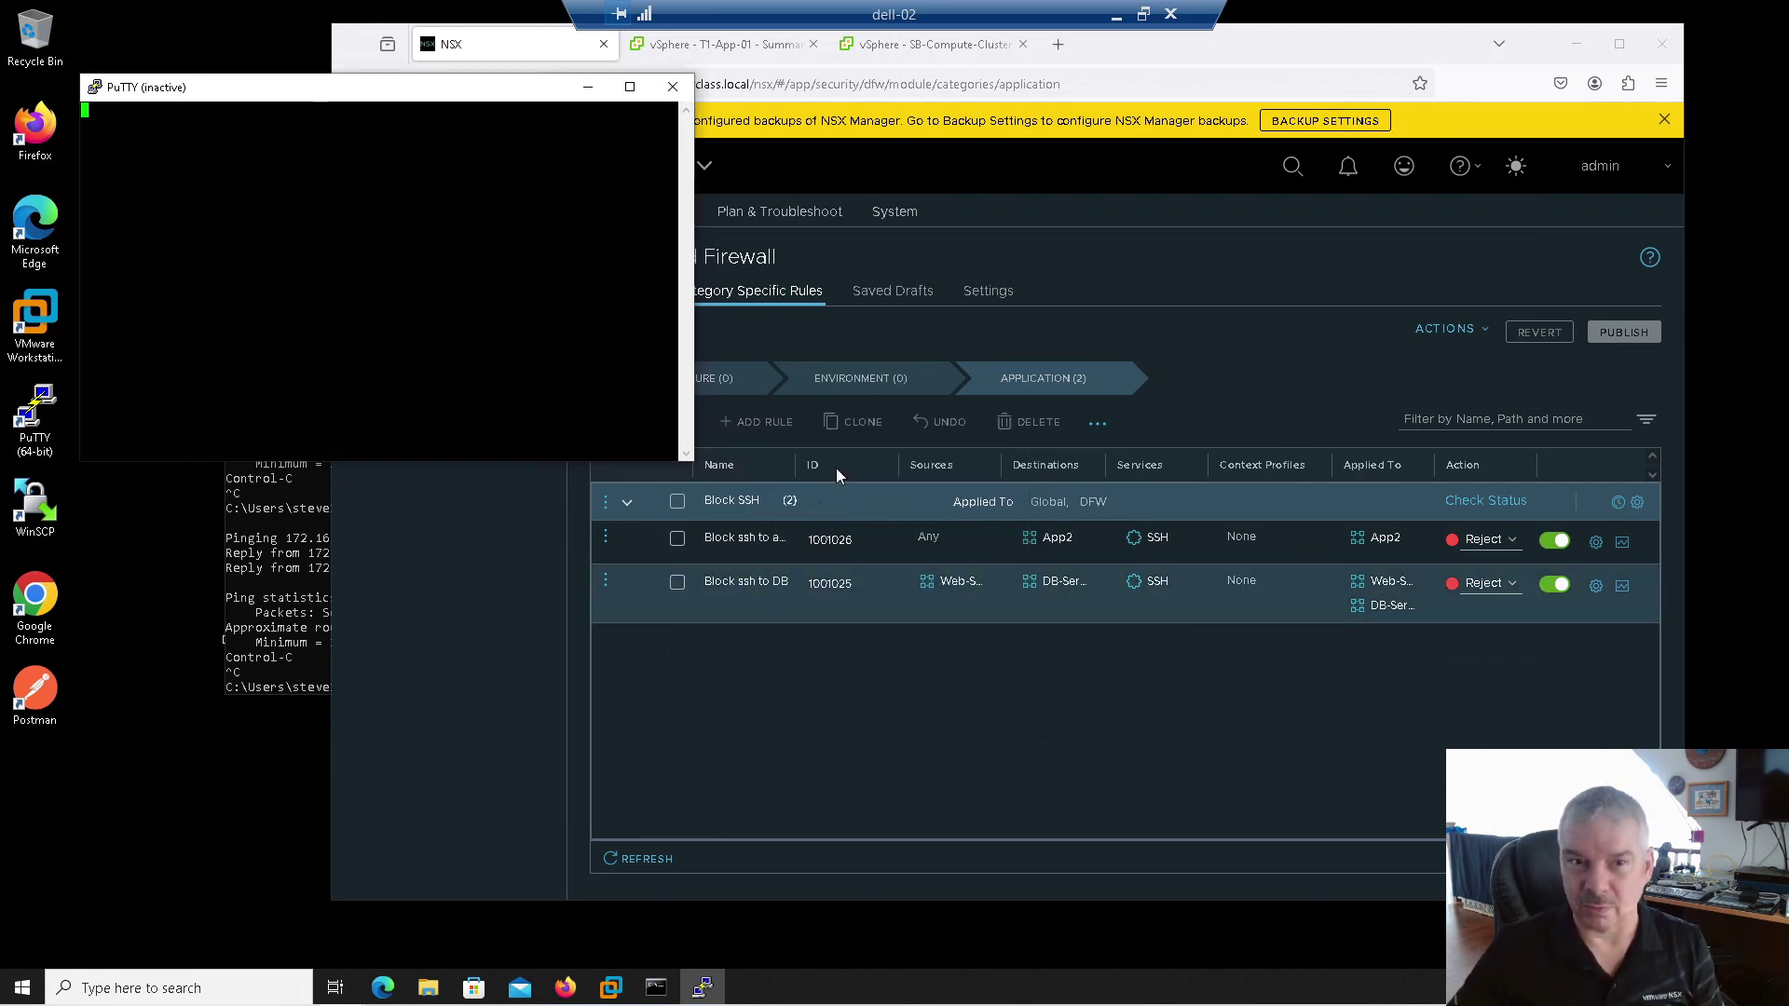
pyautogui.click(671, 85)
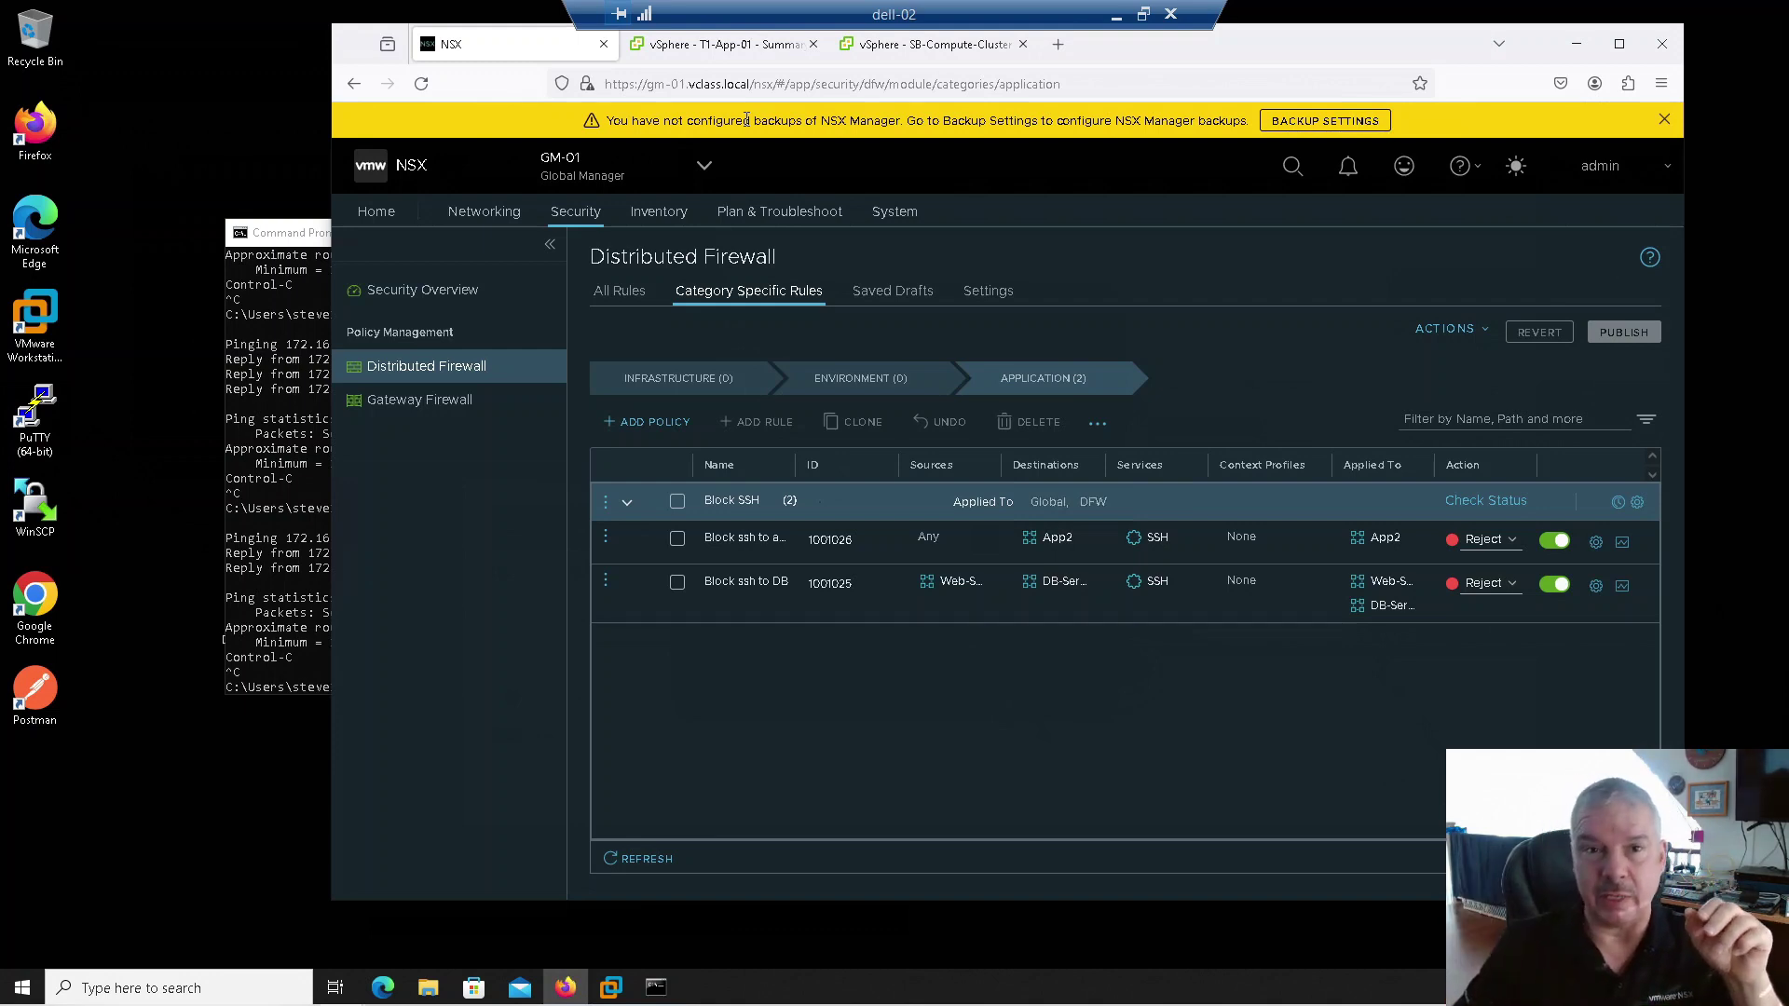
pyautogui.click(694, 54)
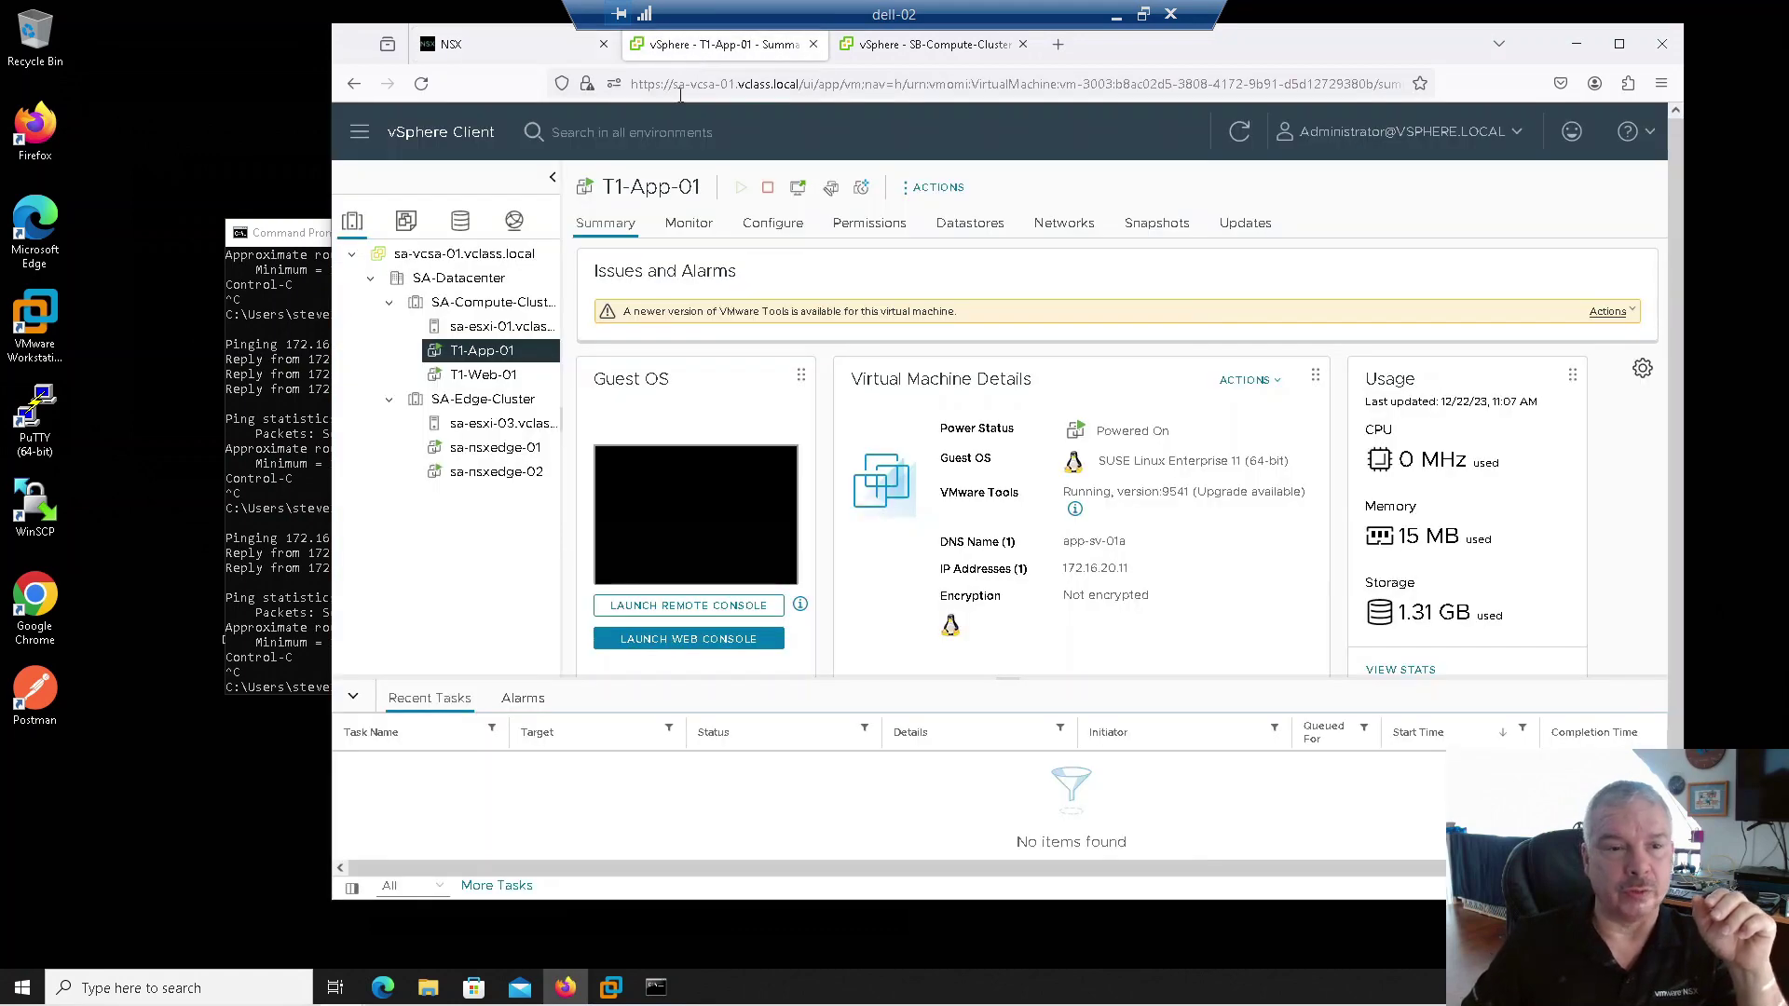
pyautogui.rightClick(481, 360)
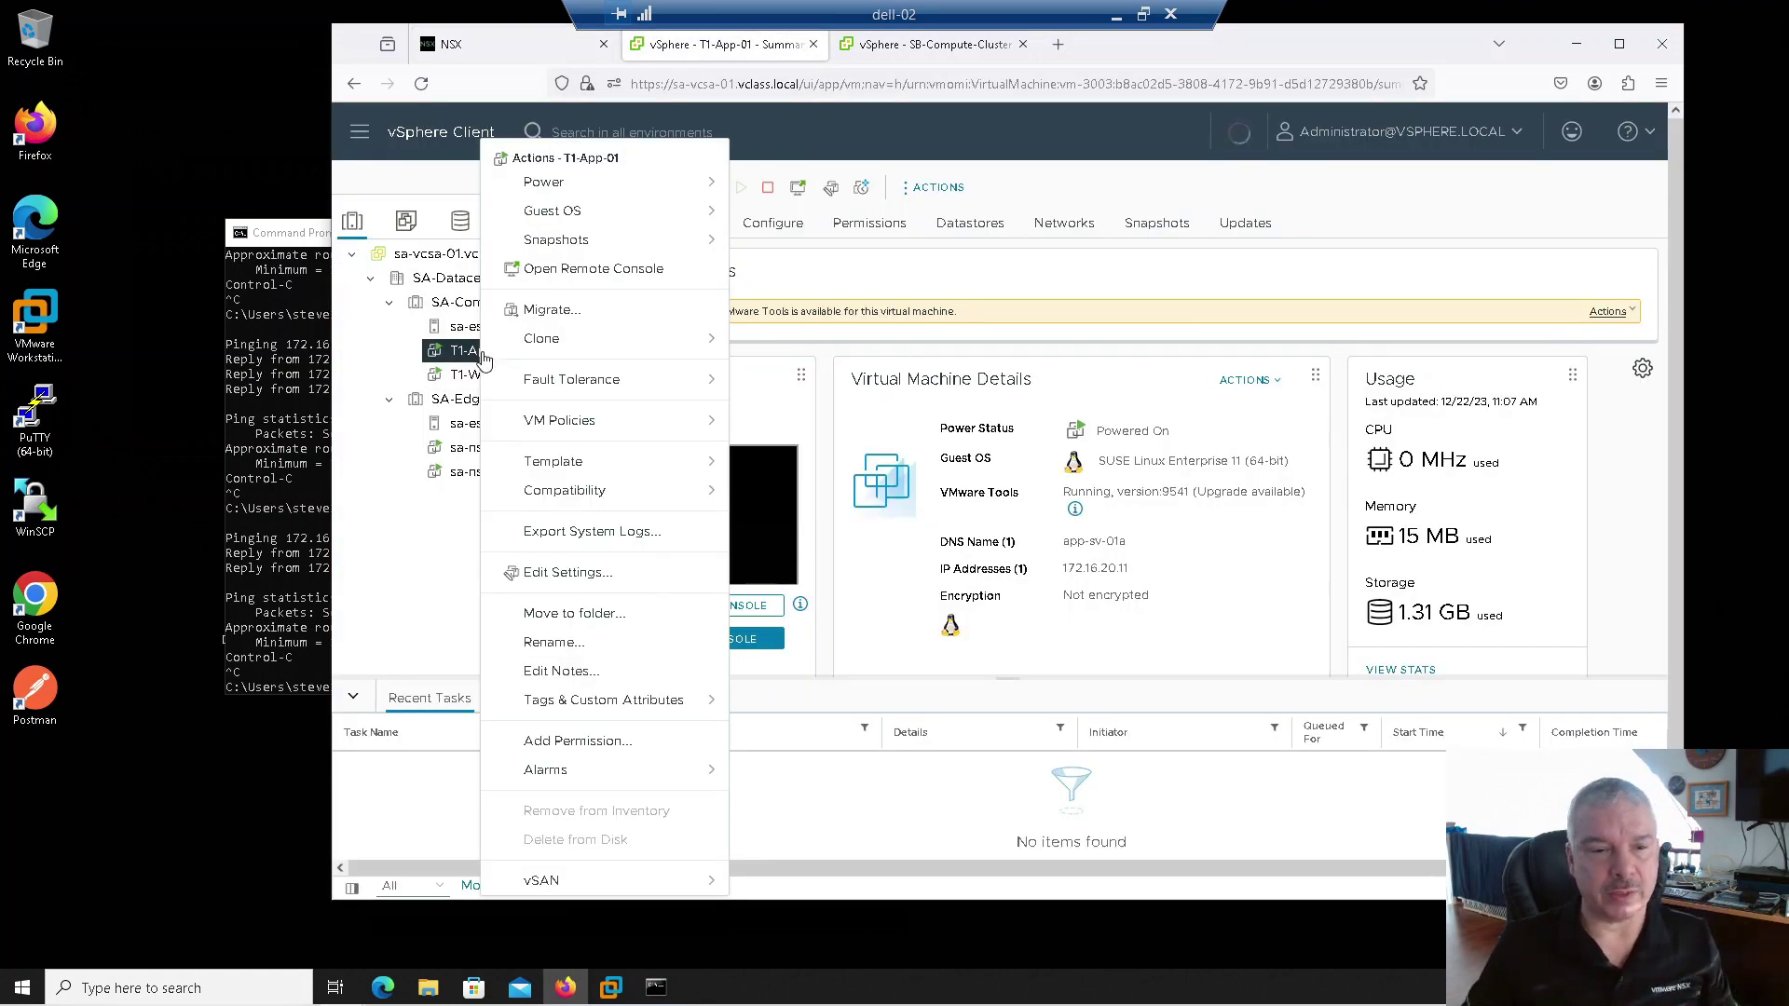
pyautogui.click(551, 309)
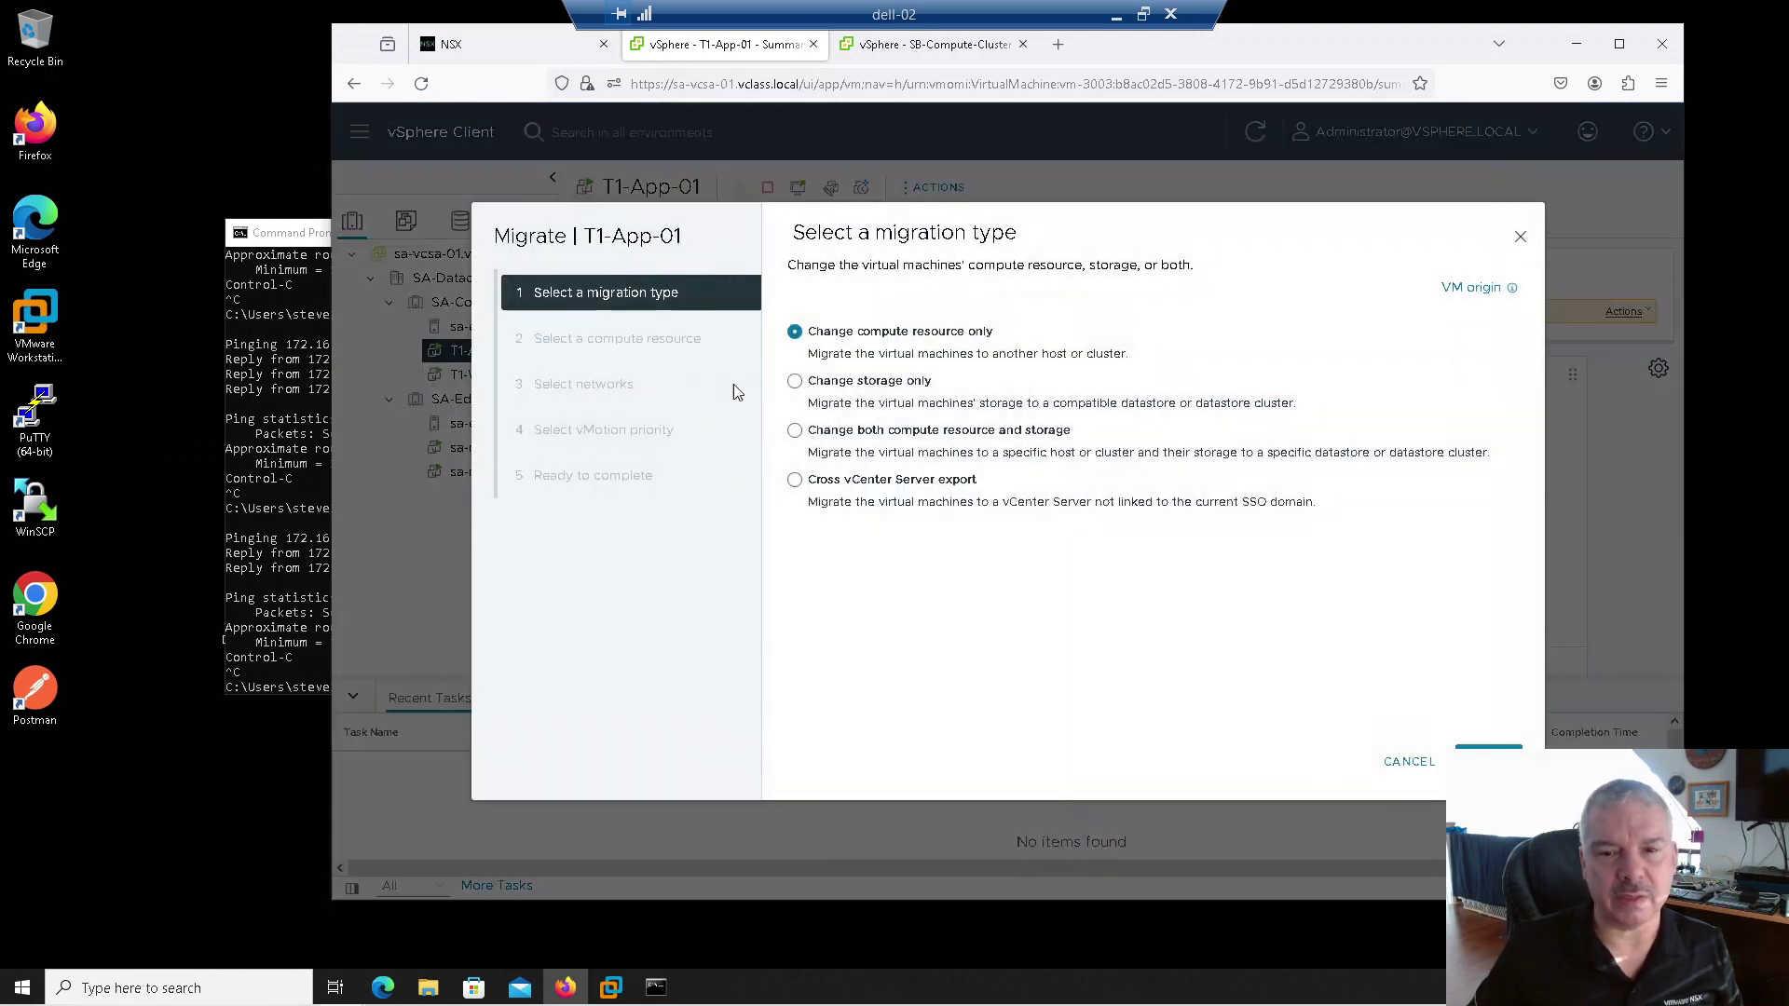
# Set the migration type to Cross vCenter Server export with the saved server sb-vcsa-01.vclass.local as target
pyautogui.click(850, 483)
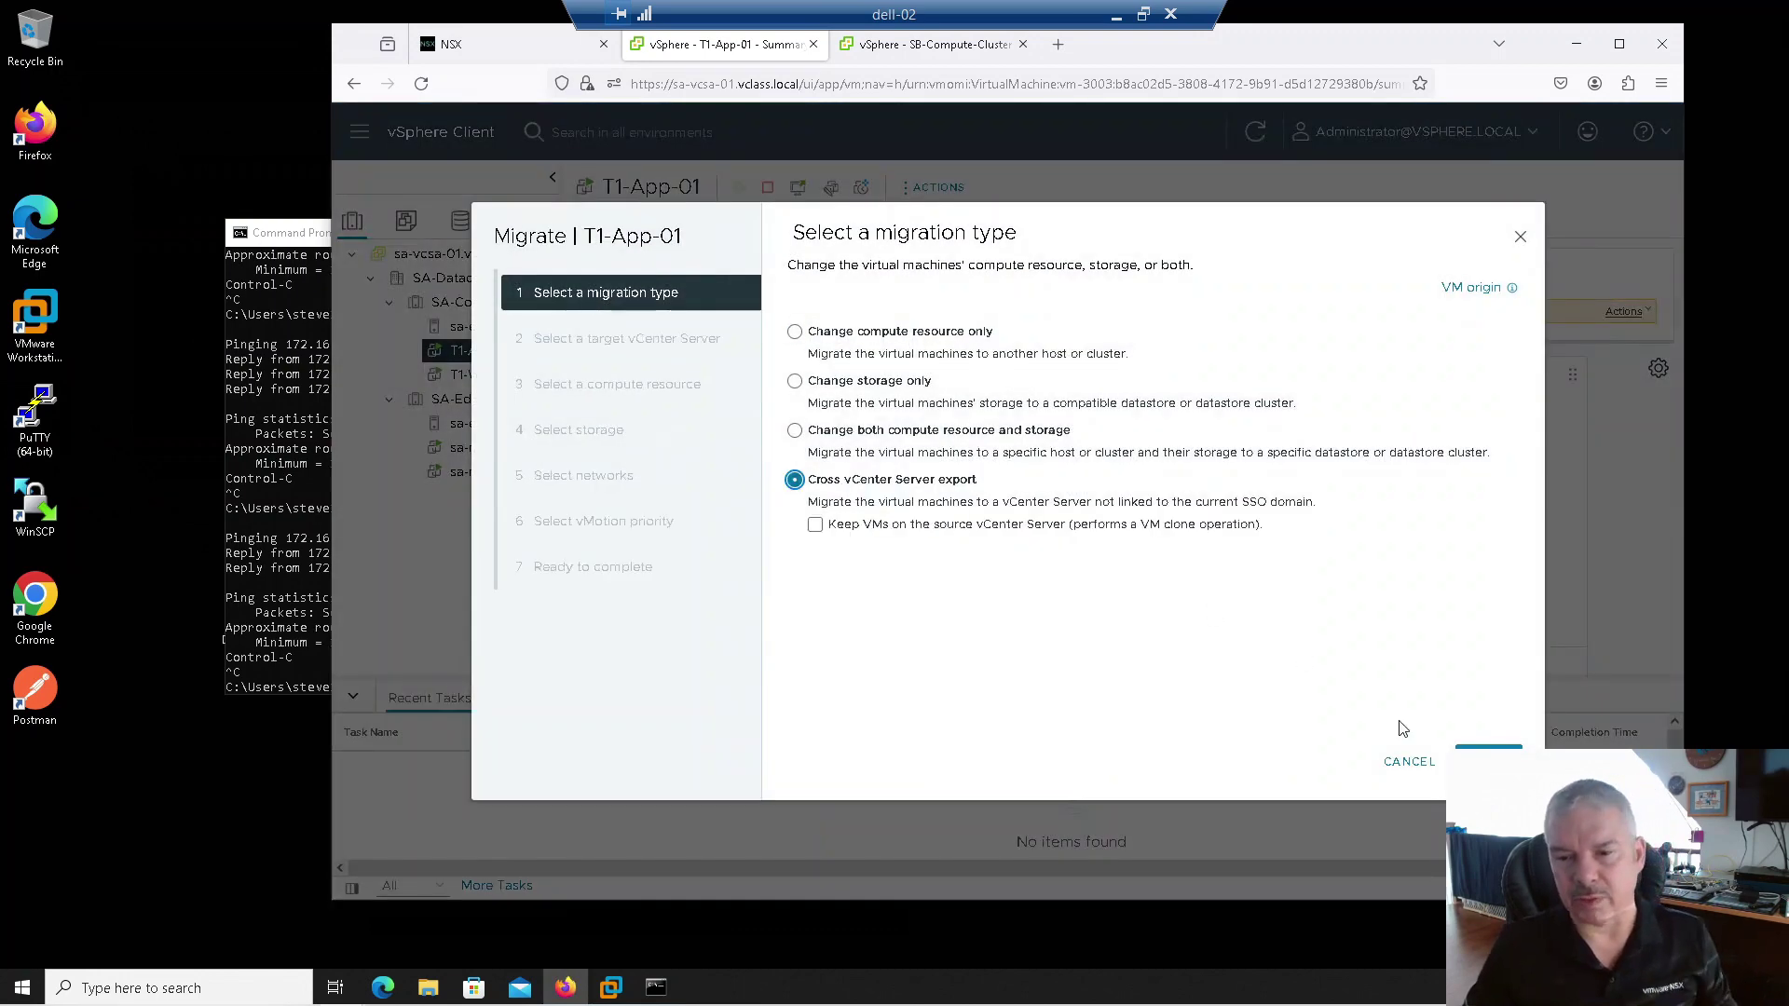
pyautogui.click(1487, 761)
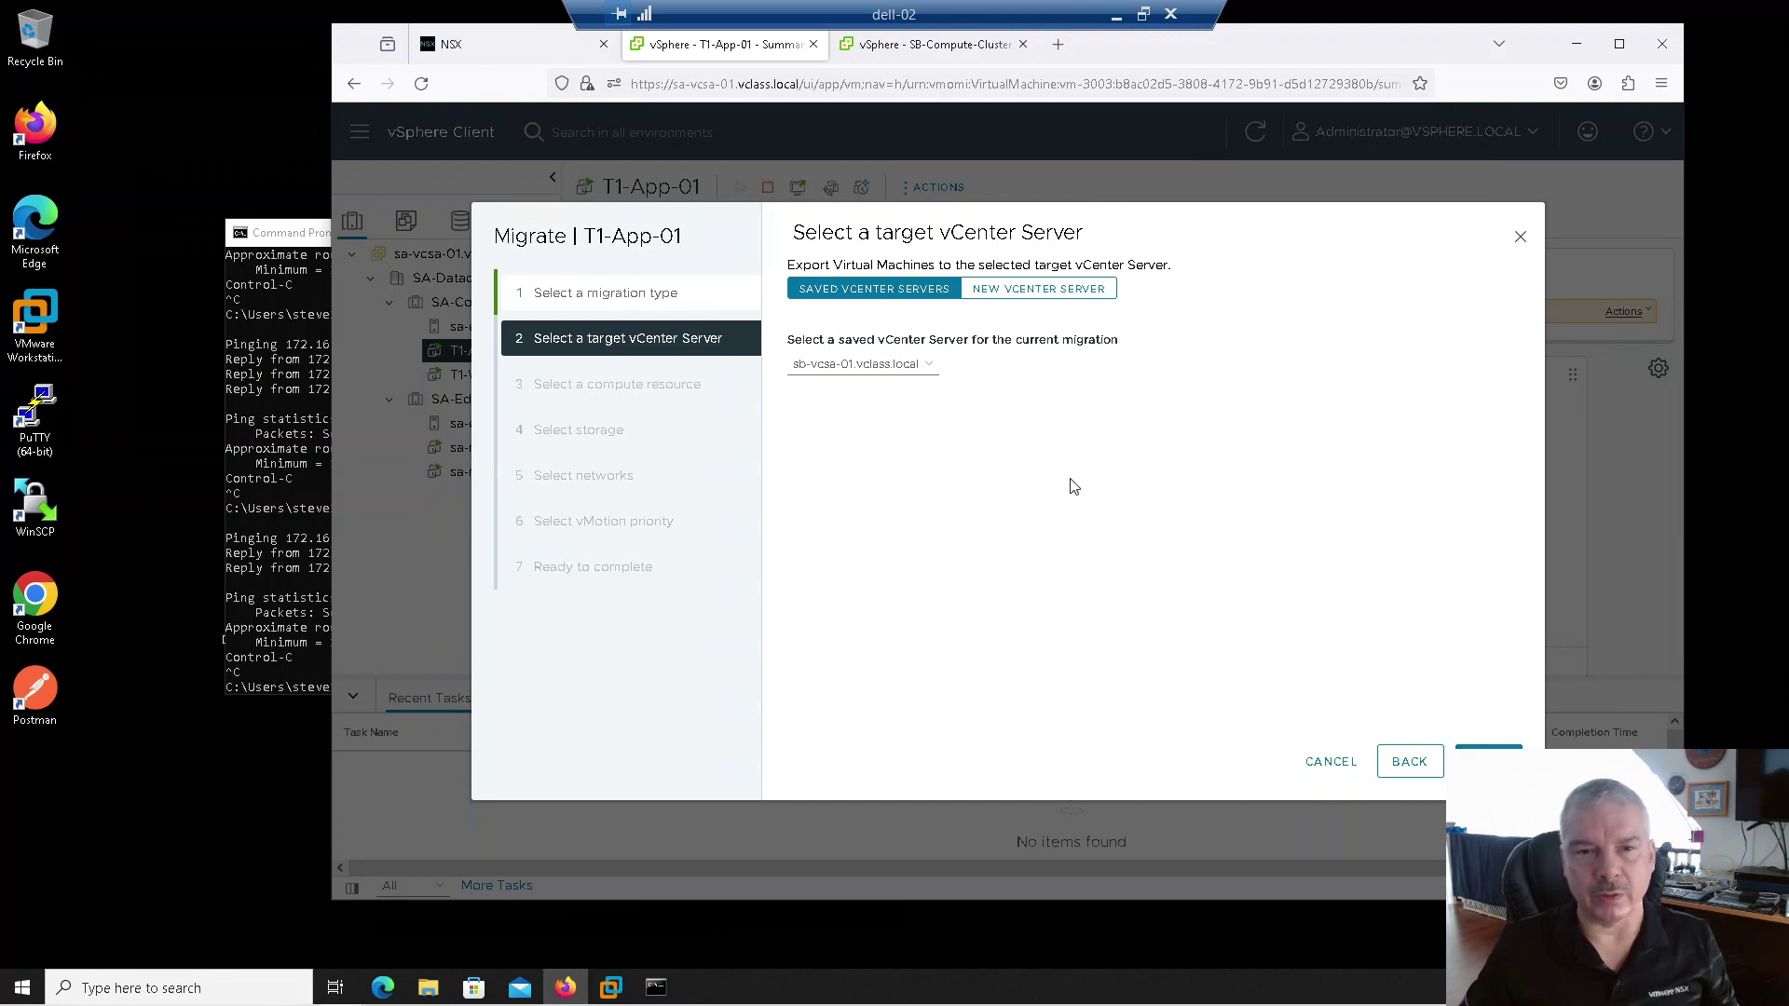
pyautogui.click(1402, 761)
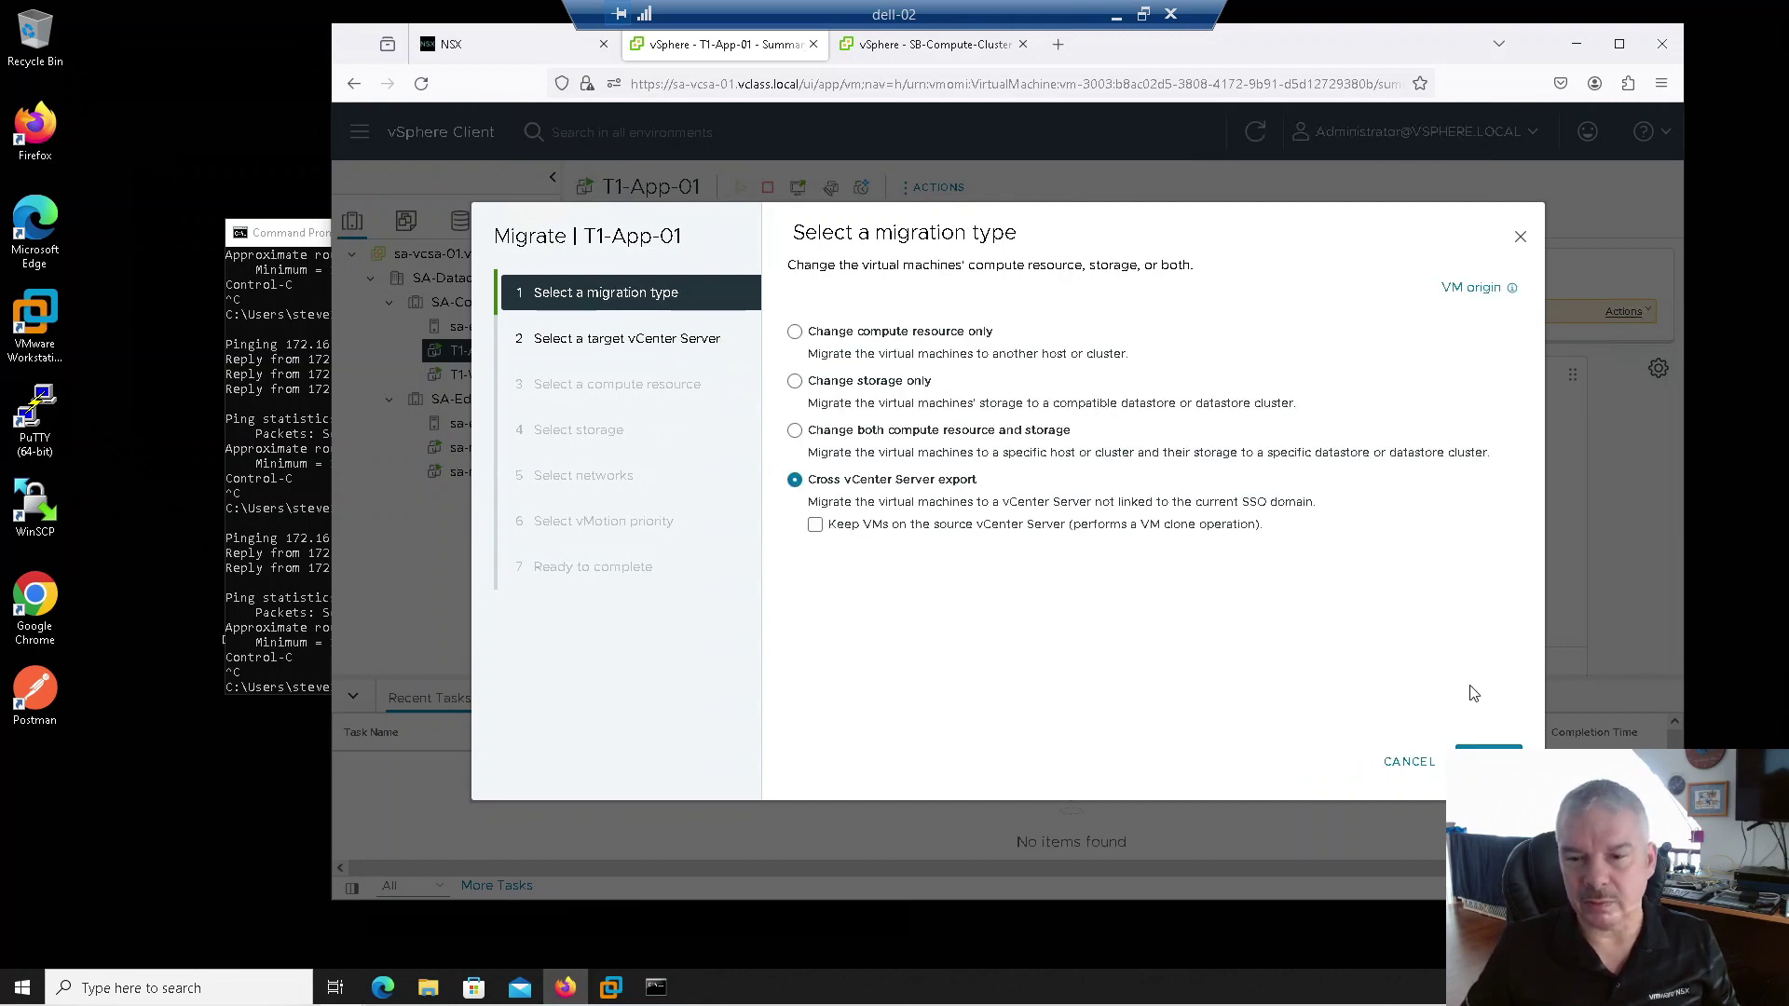
pyautogui.click(1488, 761)
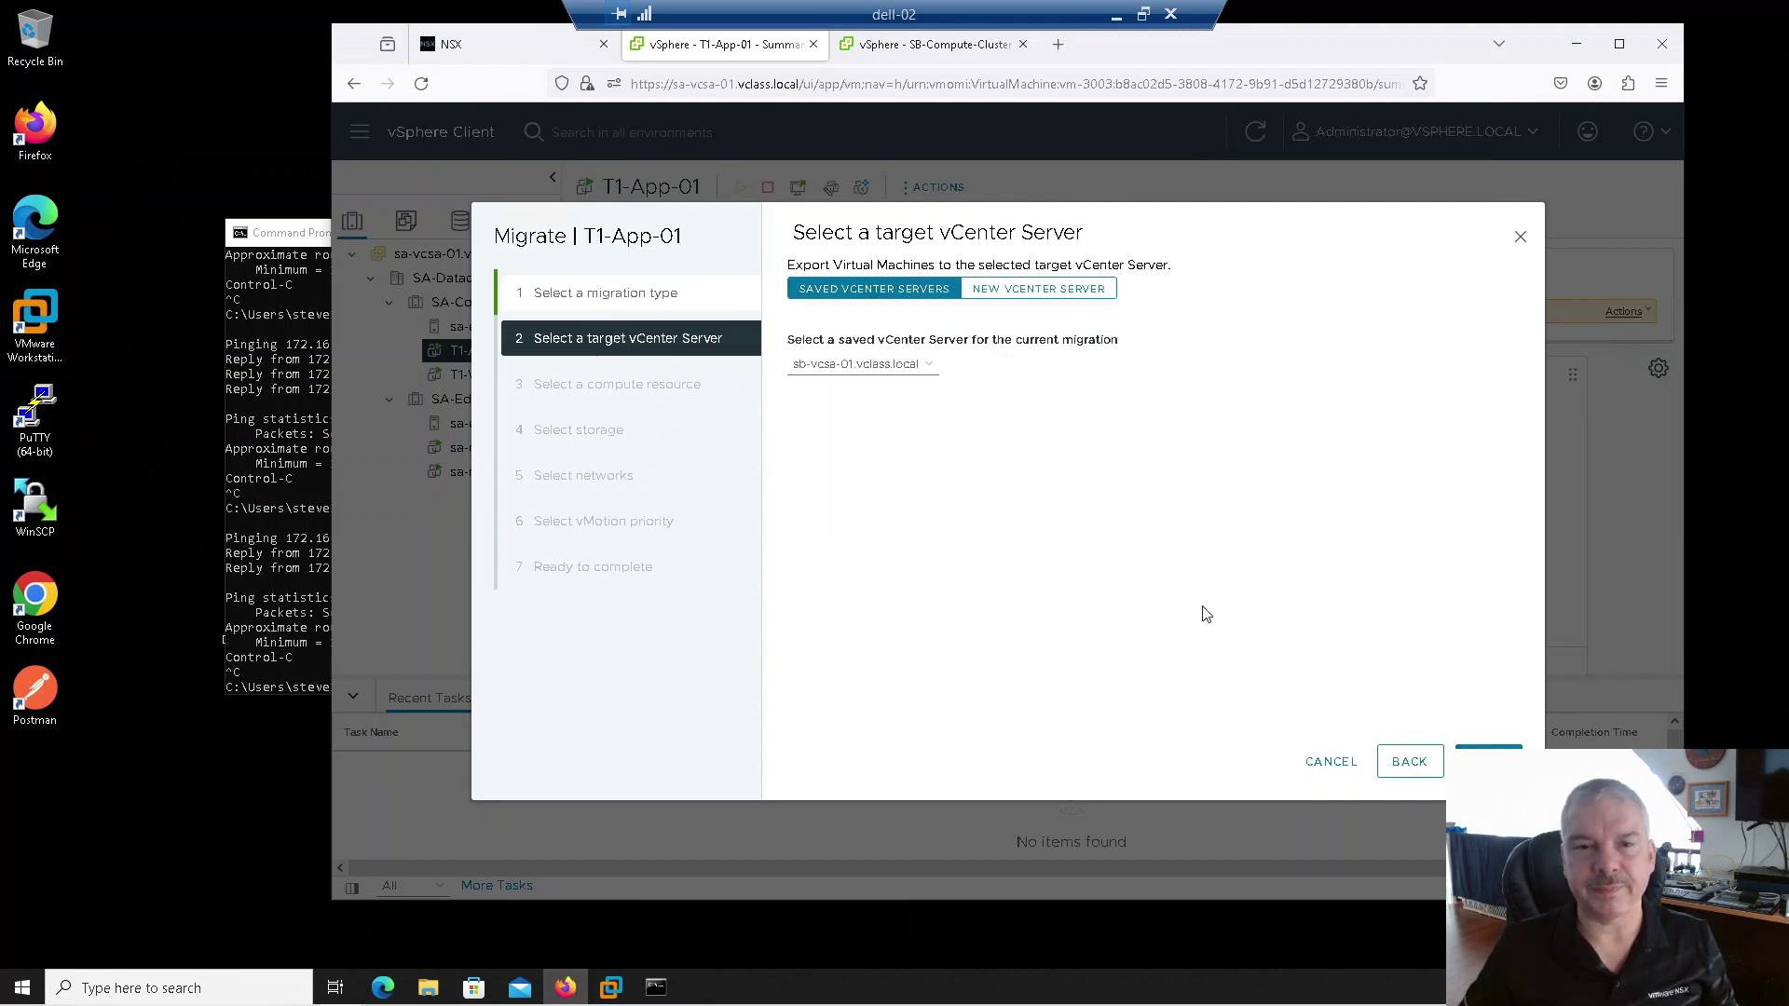
pyautogui.click(850, 369)
pyautogui.click(853, 392)
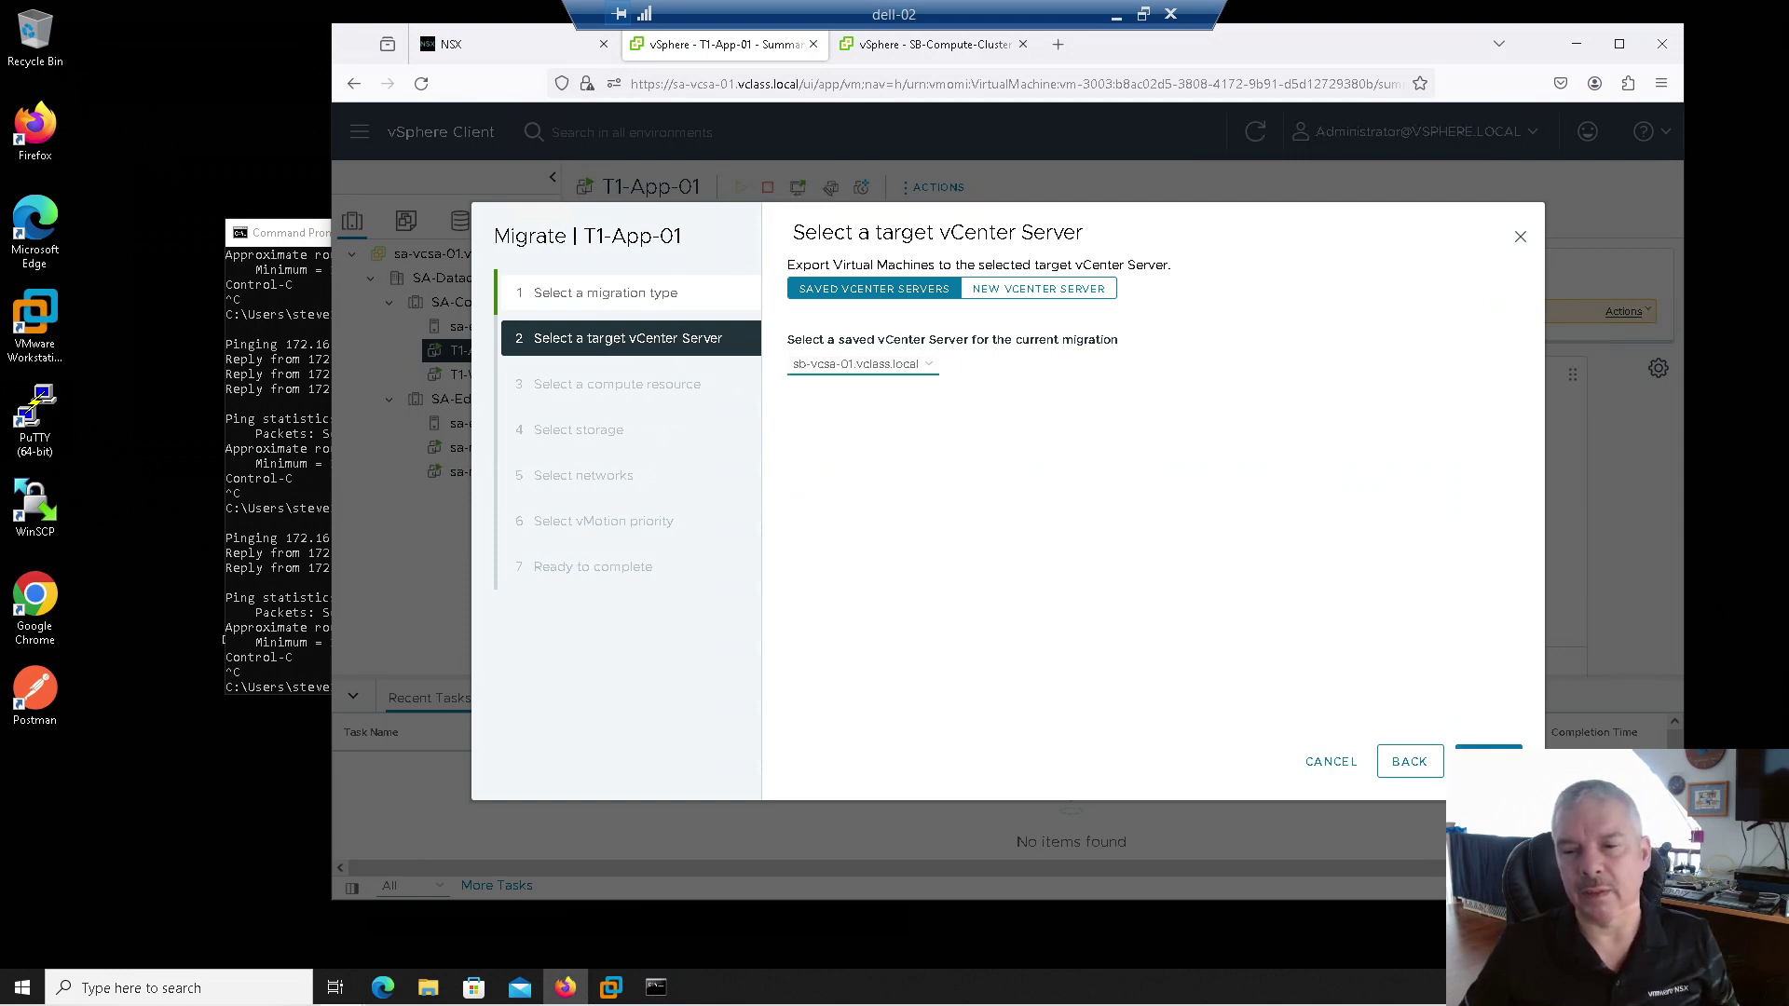
pyautogui.click(1488, 761)
# Choose host sb-esxi-01.vclass.local in SB-Compute-Cluster and its ESXI-01-Loc... datastore as the migration destination
pyautogui.click(821, 338)
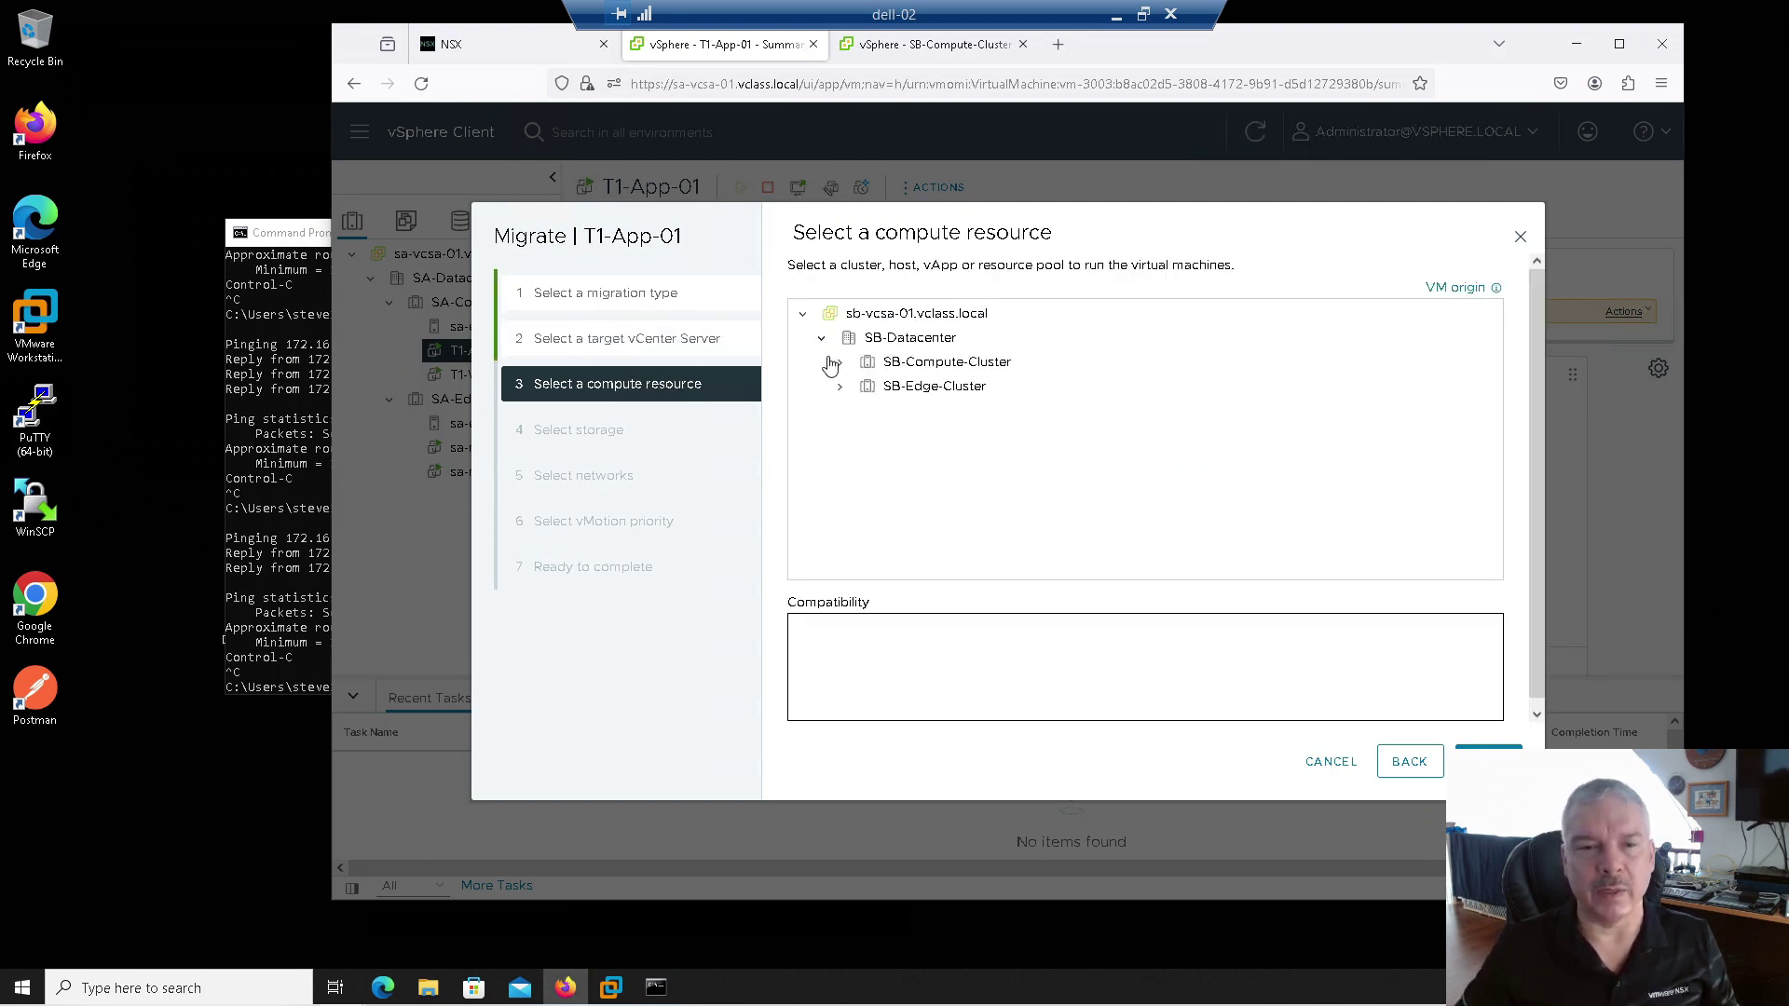
pyautogui.click(839, 362)
pyautogui.click(900, 386)
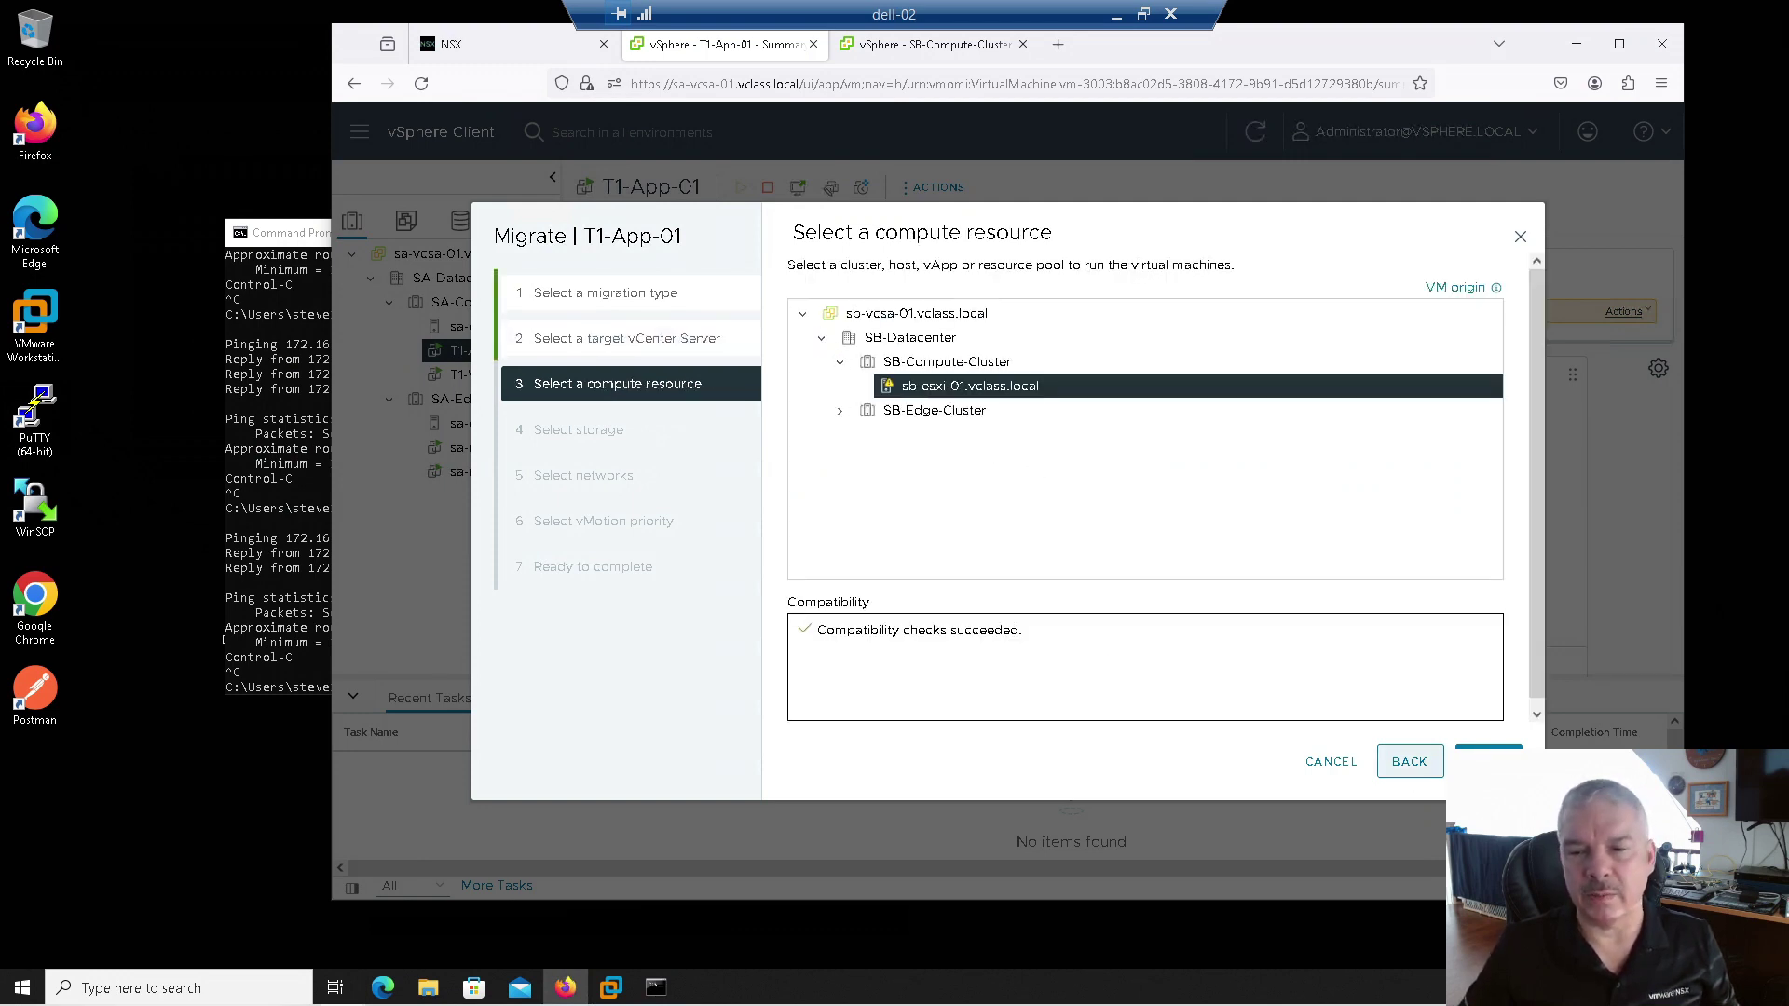
pyautogui.click(1488, 761)
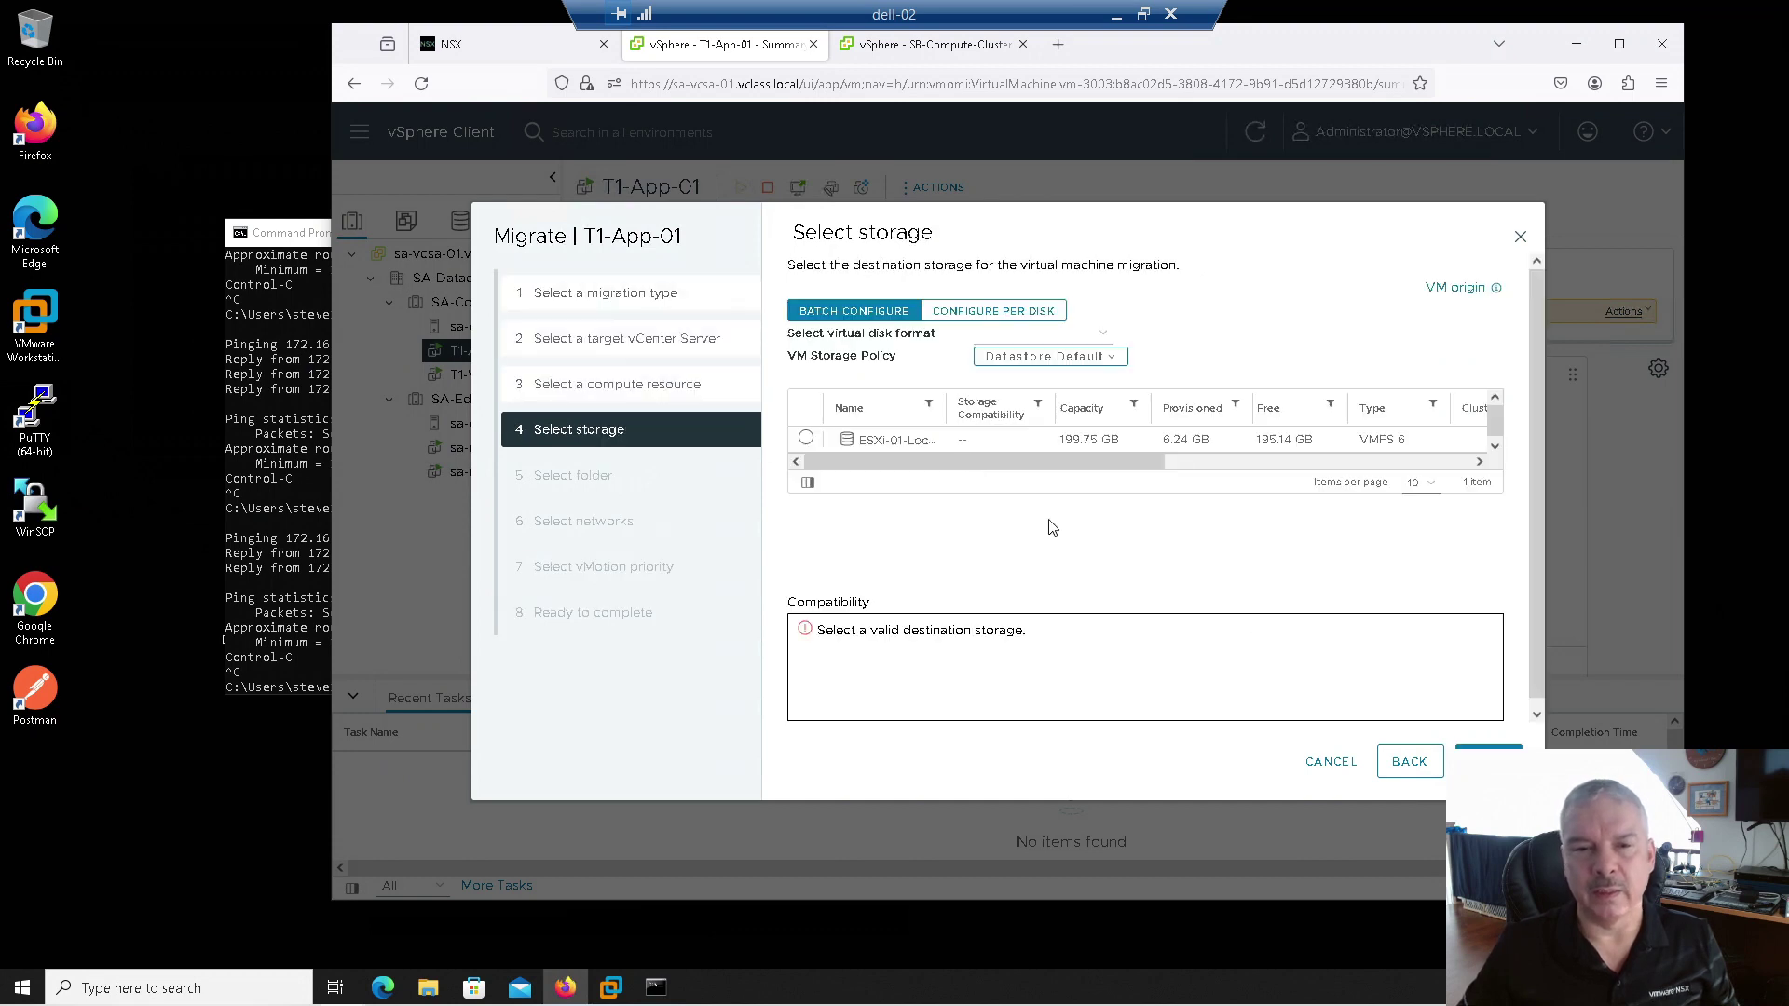
pyautogui.click(804, 439)
pyautogui.click(1488, 762)
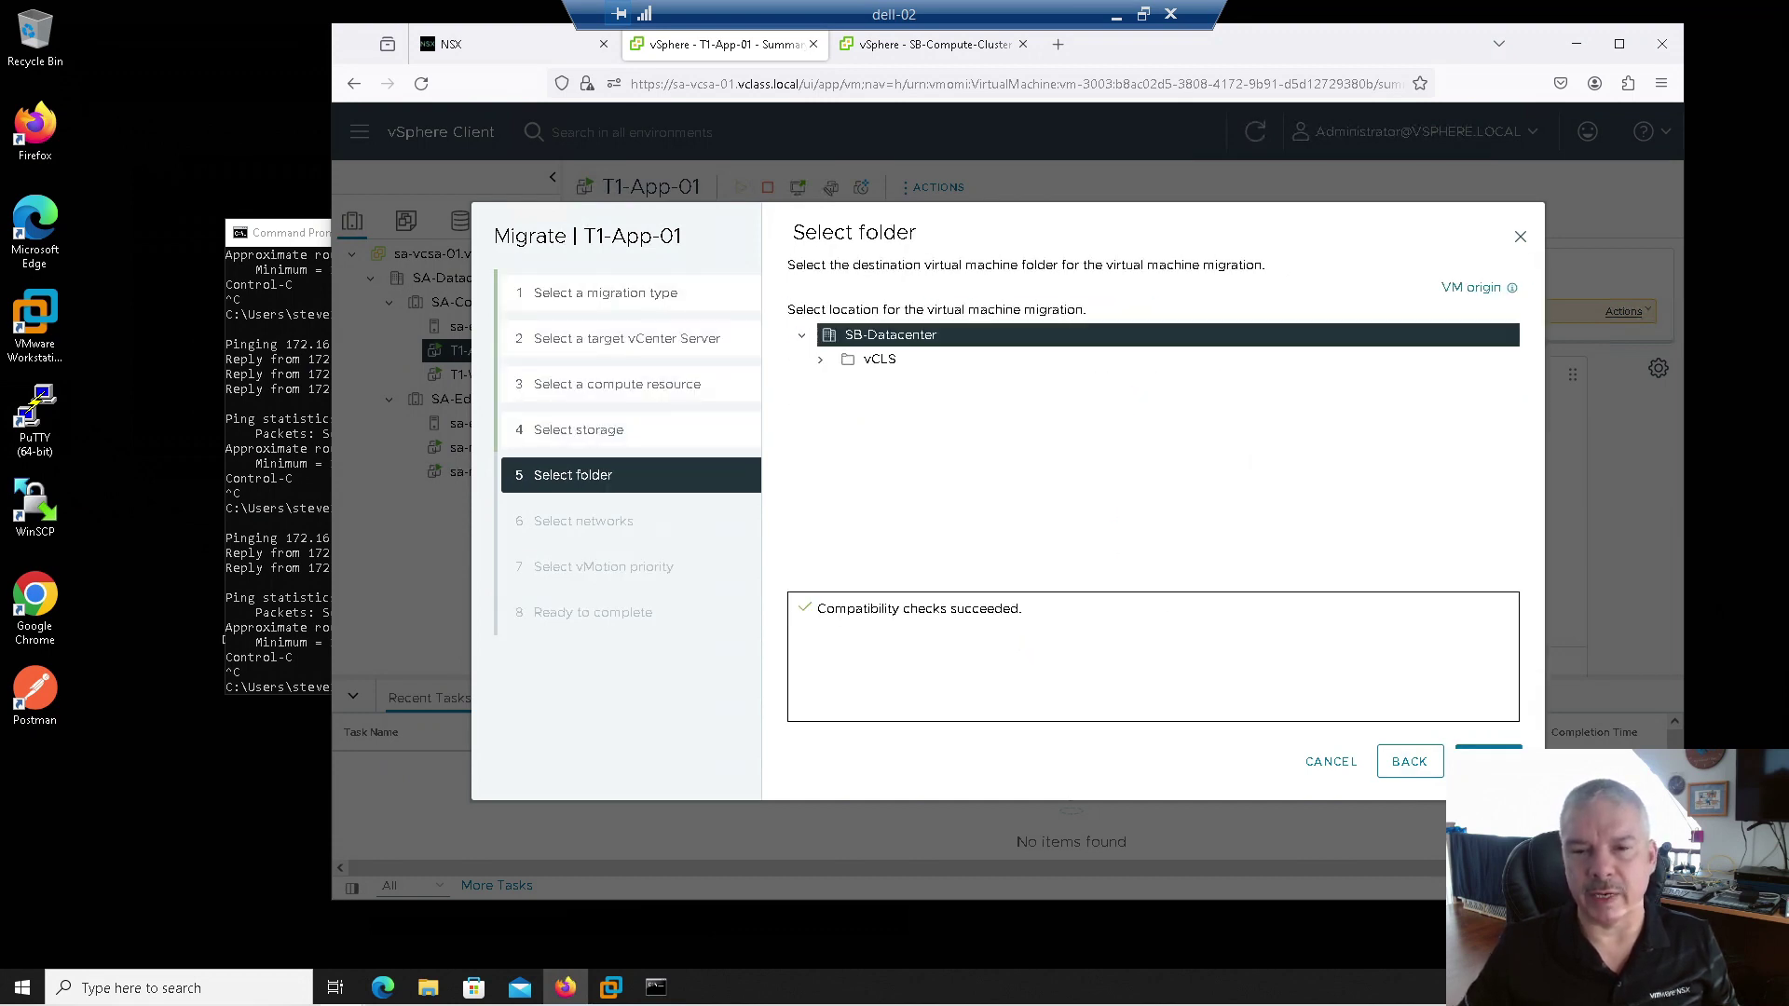
# Complete the migration setup with the SB-Datacenter folder, Stretched-App destination network and high-priority vMotion, and submit it
pyautogui.click(1488, 761)
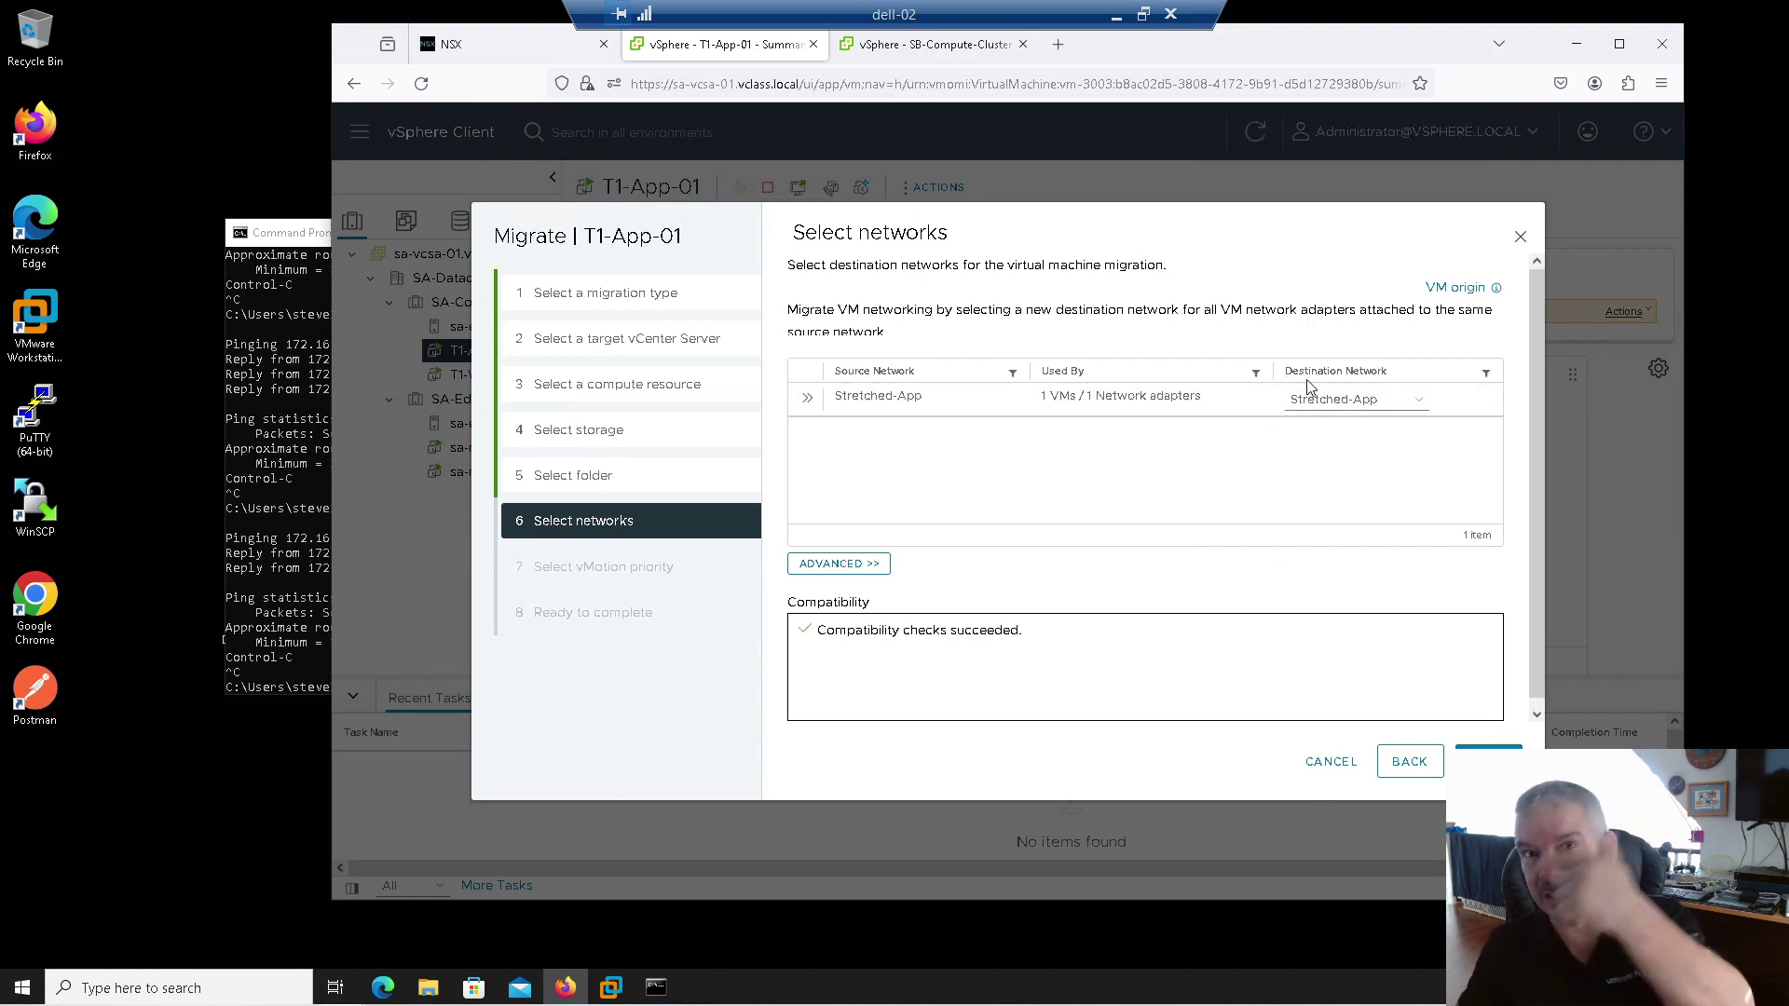
pyautogui.click(1488, 761)
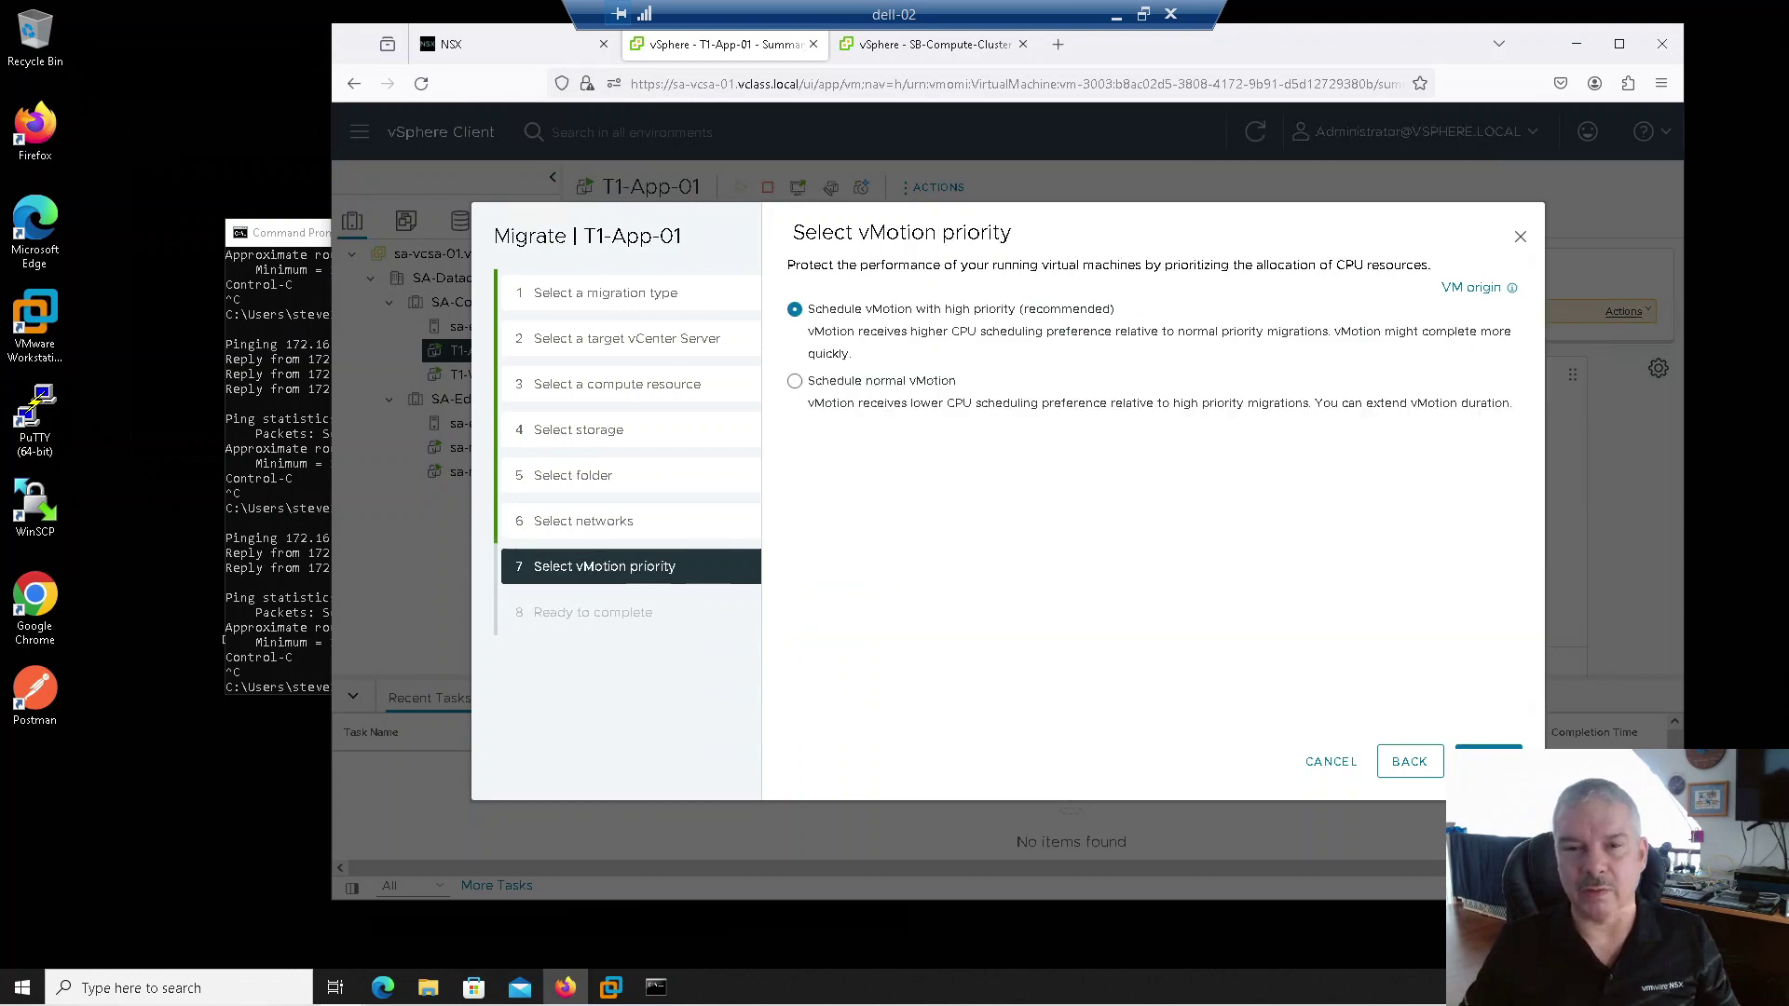
pyautogui.click(1487, 761)
pyautogui.click(1488, 761)
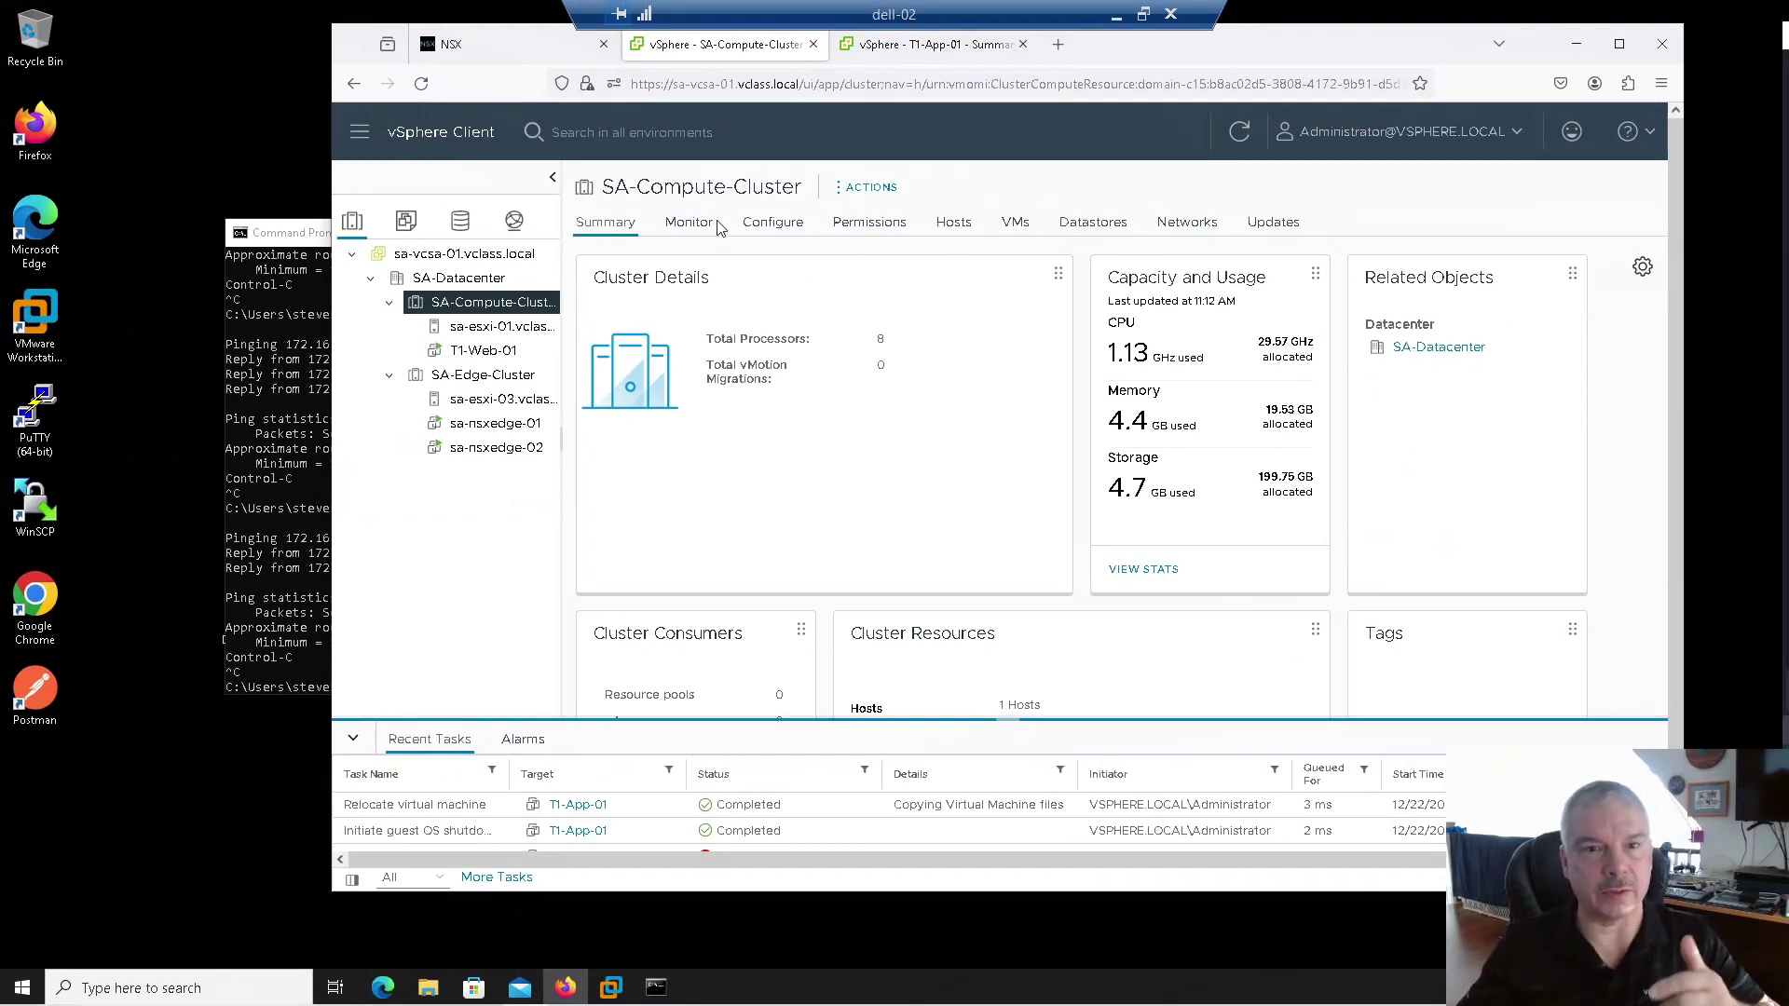
# Check T1-App-01 in the SB vCenter inventory and test its connectivity from Command Prompt with ping 172.16.20.11
pyautogui.click(911, 47)
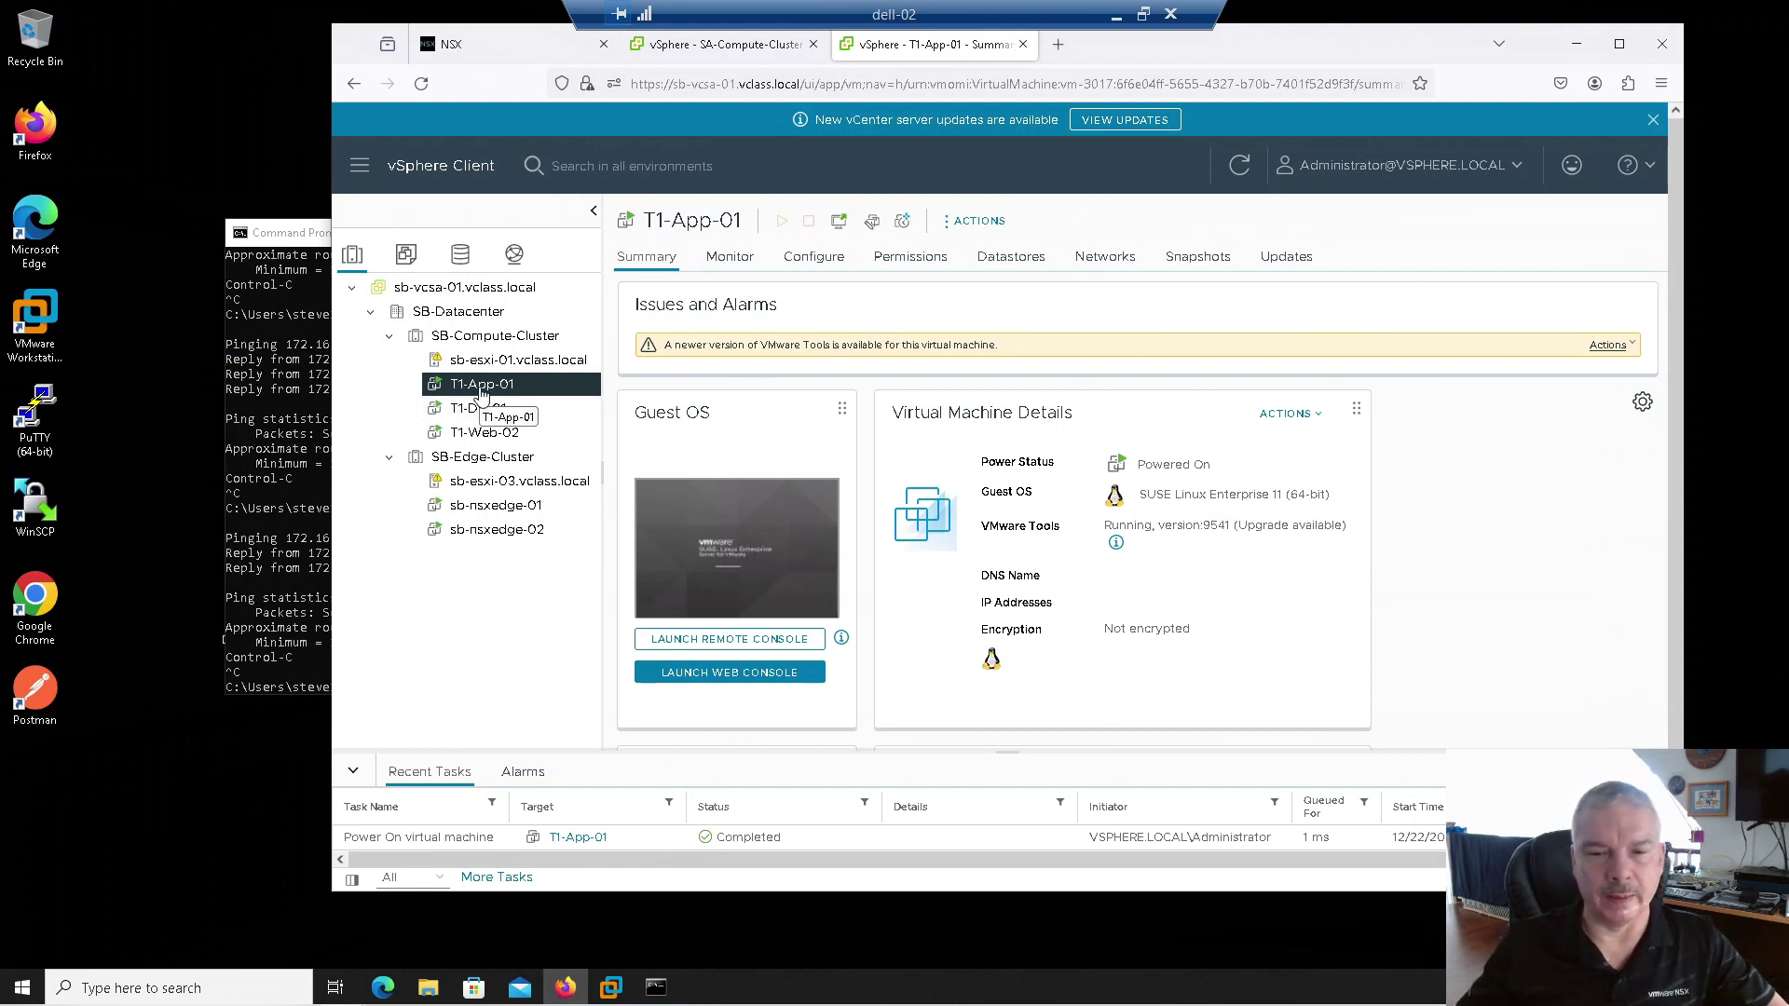
pyautogui.click(277, 279)
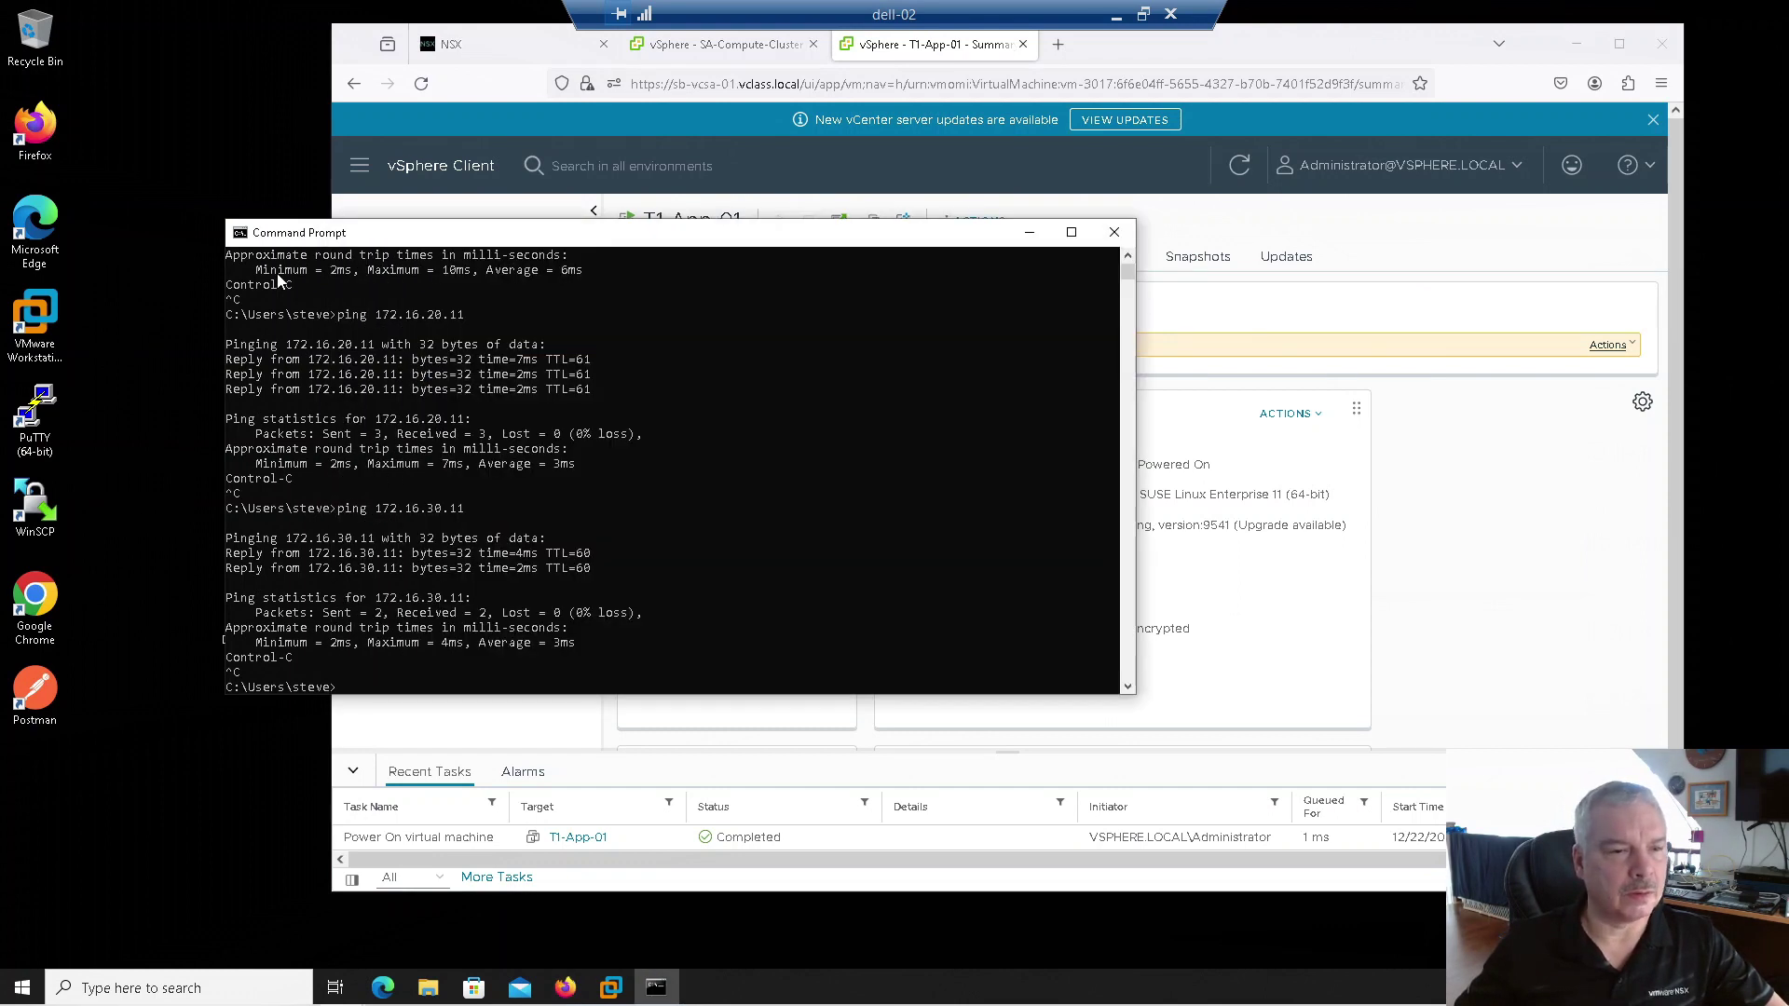
pyautogui.write('pin g')
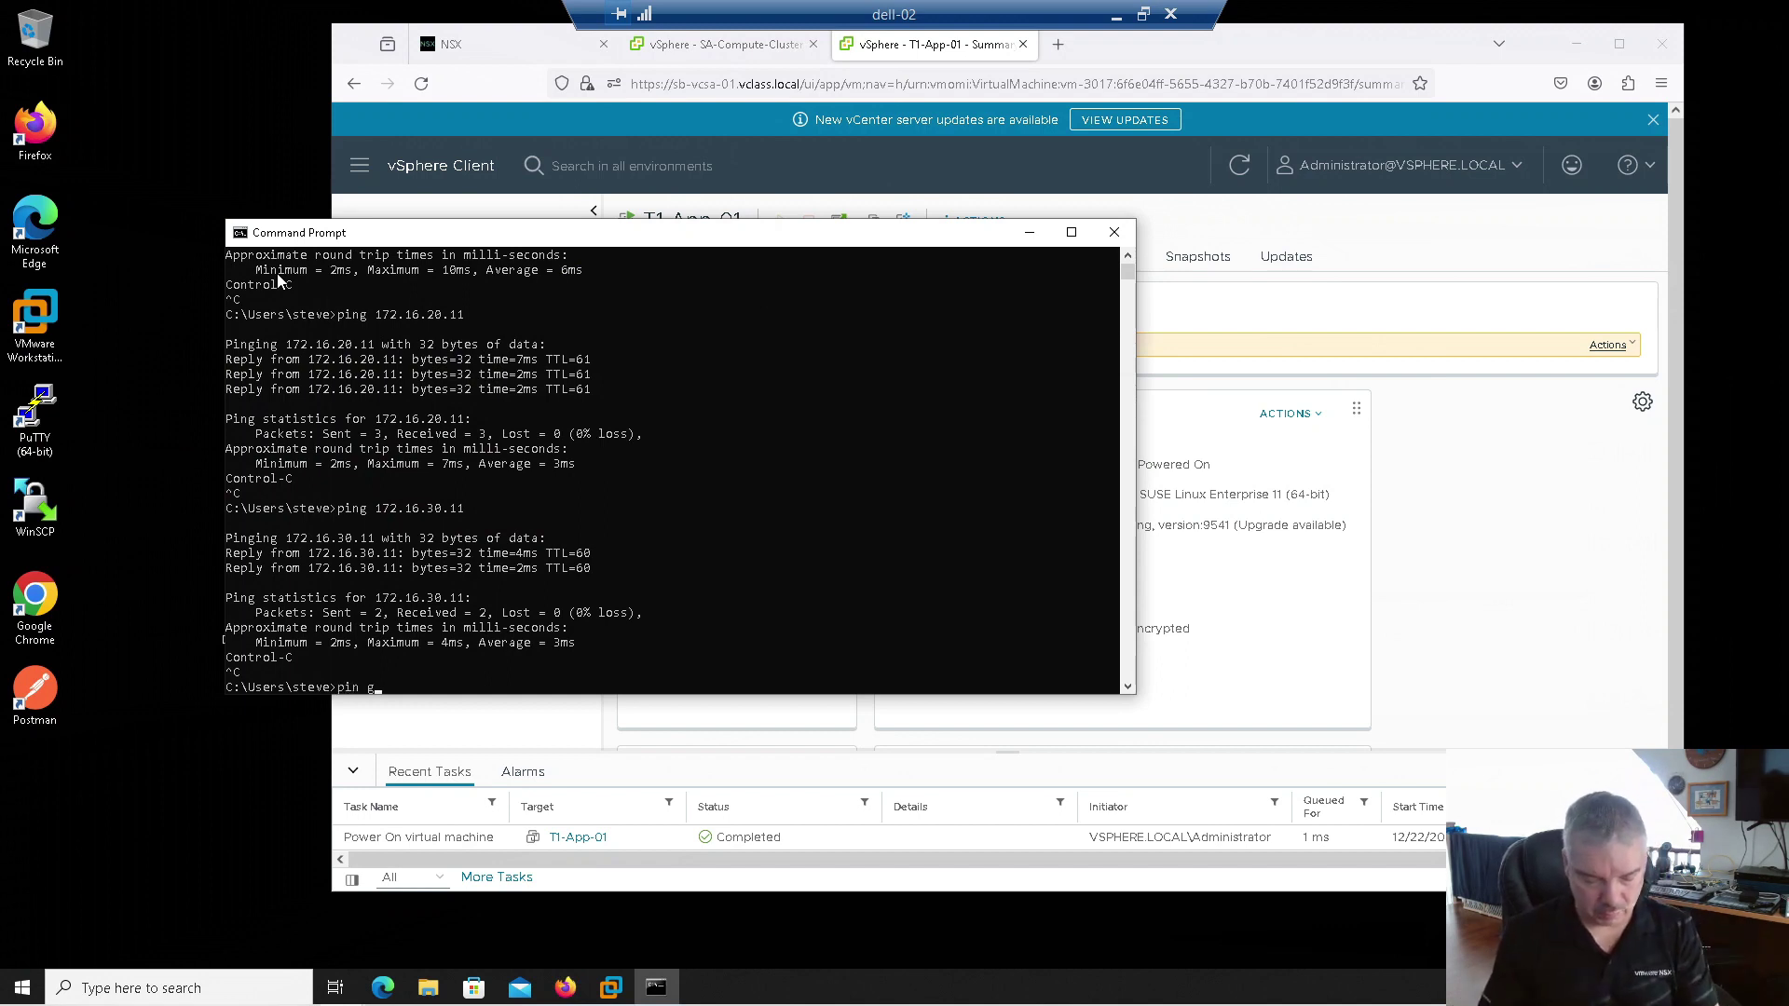
pyautogui.write(' 172.16.20')
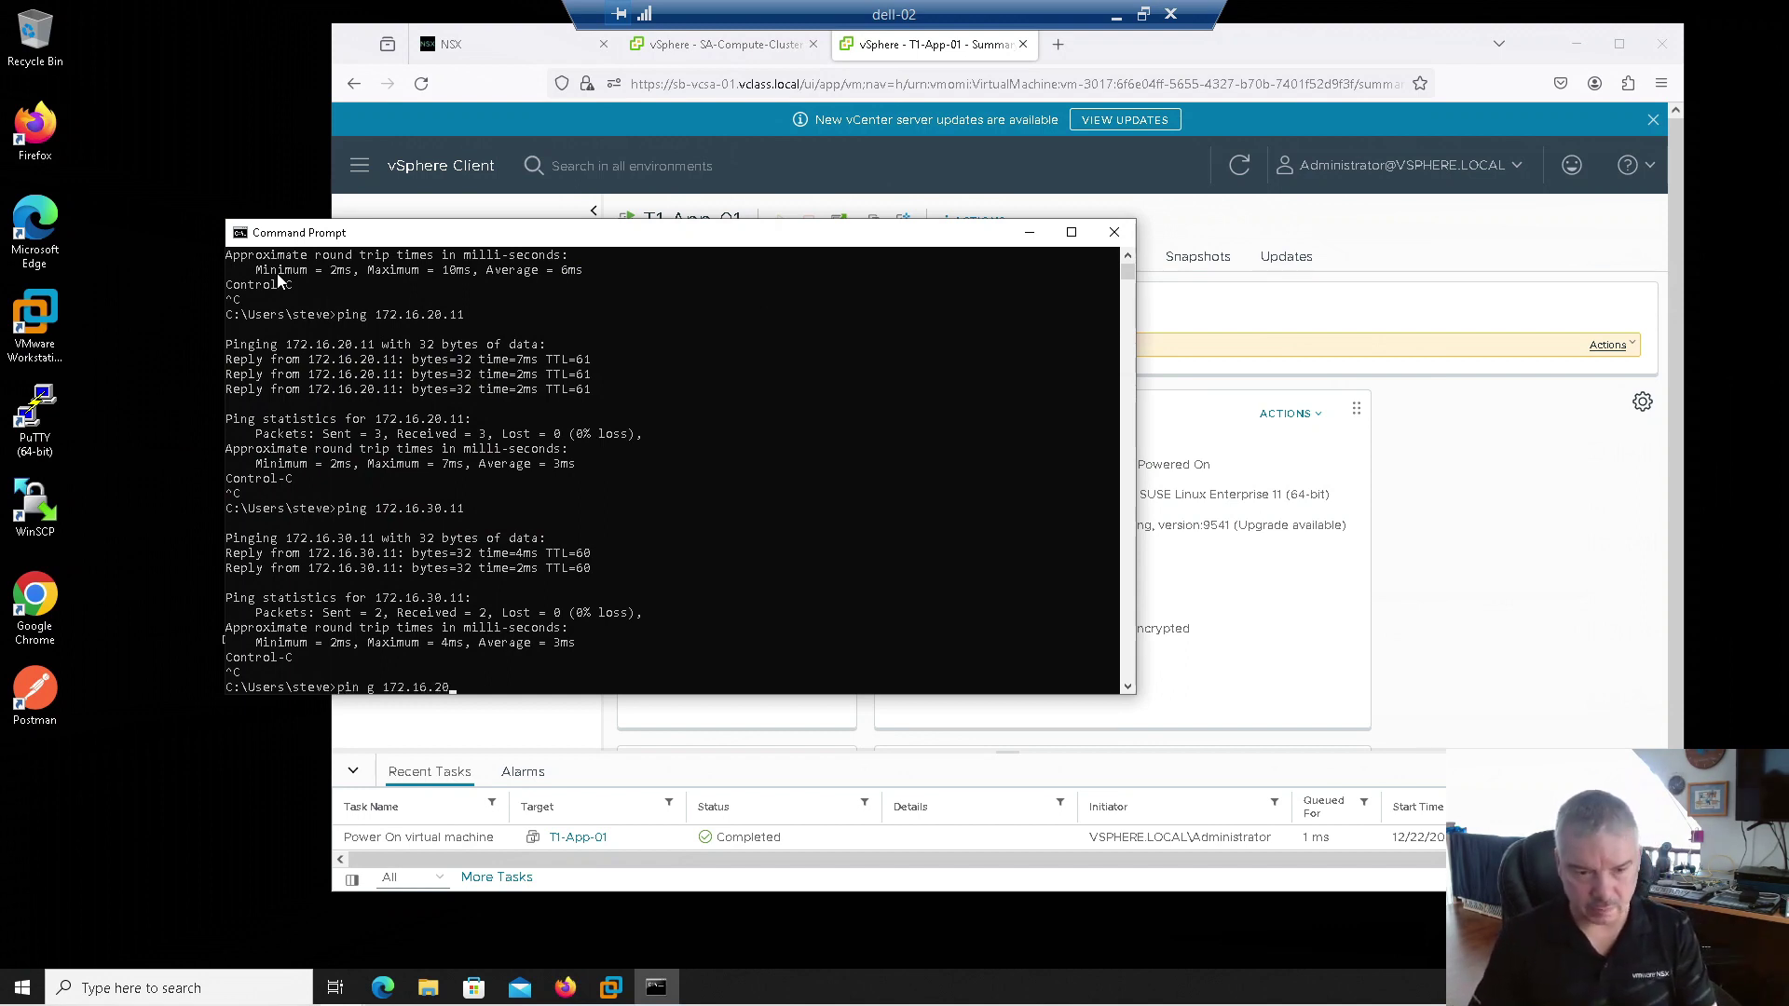
pyautogui.write('.11')
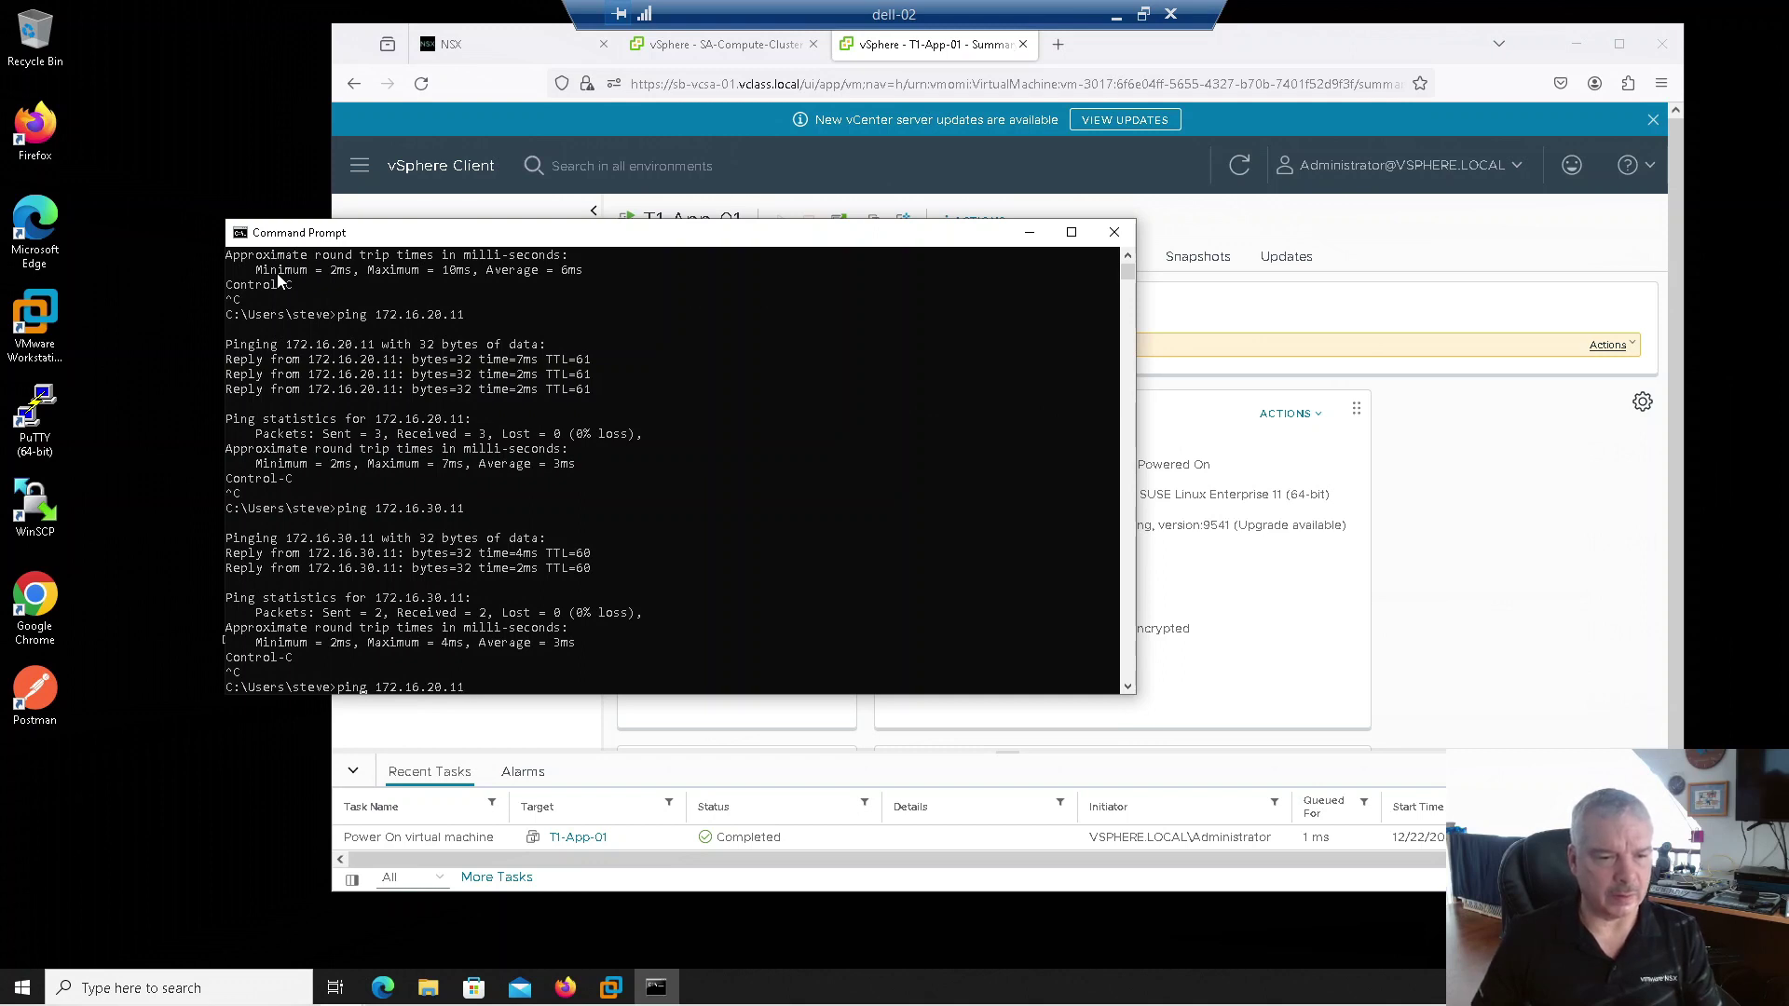
pyautogui.press('Delete')
pyautogui.press('Return')
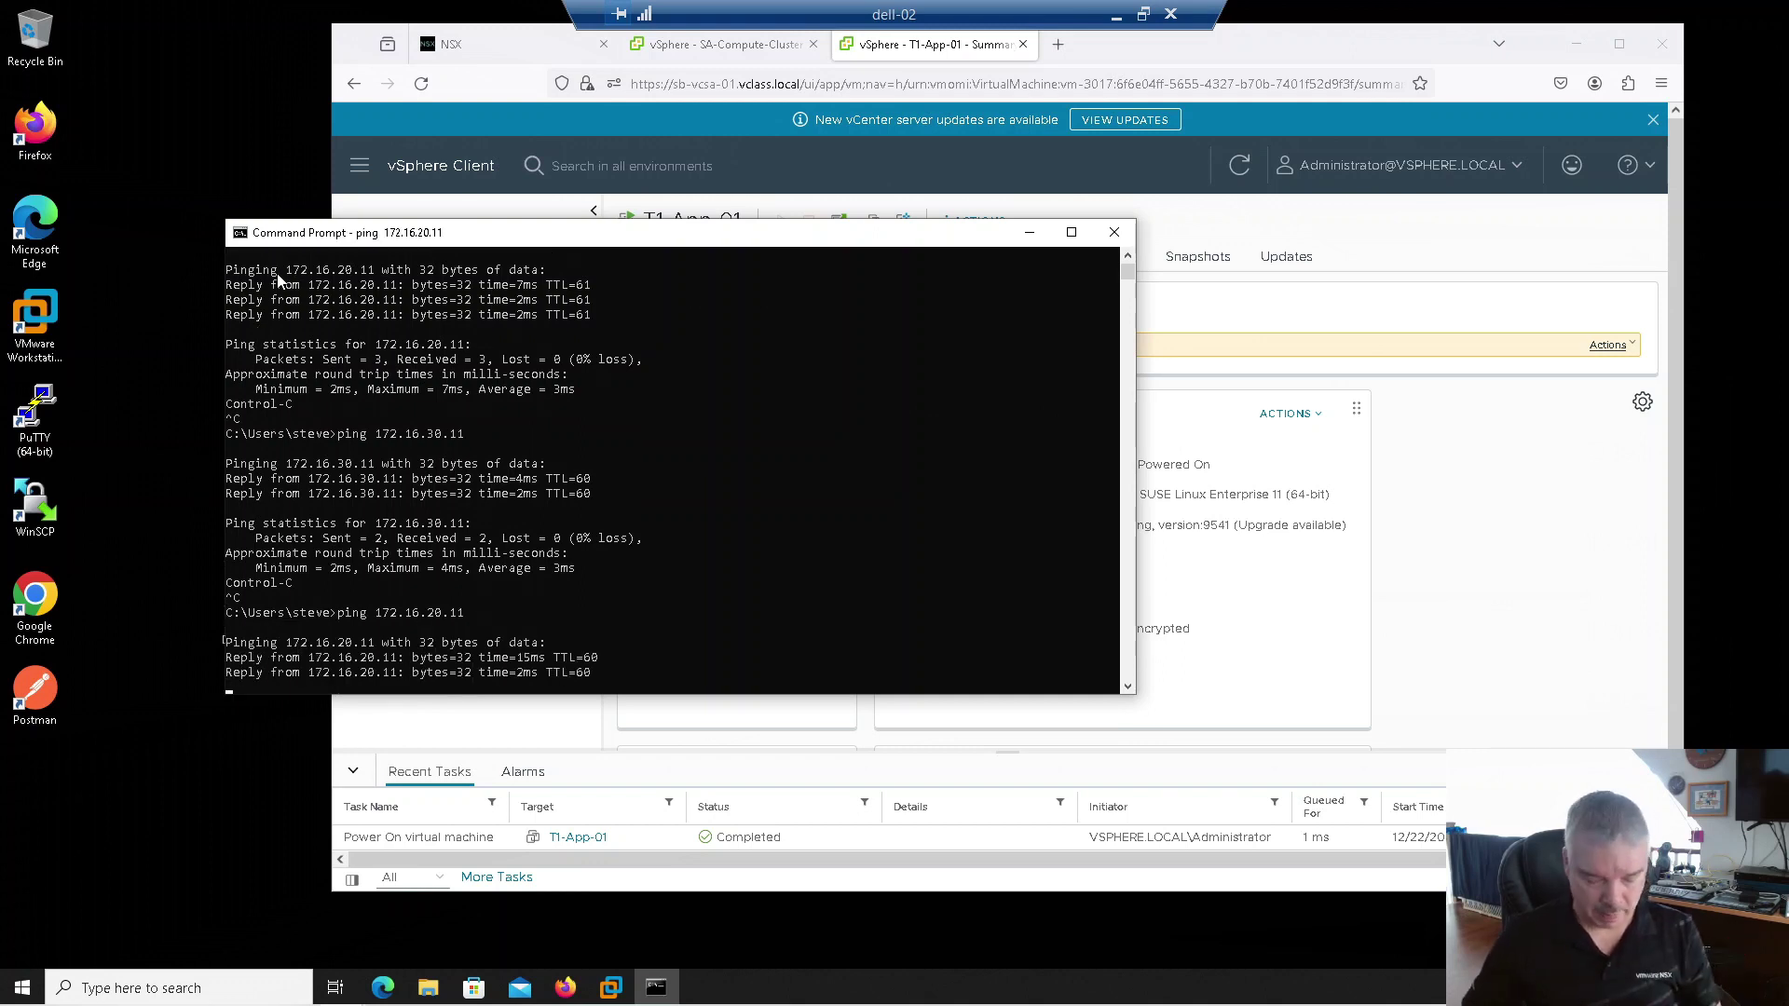
pyautogui.hotkey('ctrl', 'c')
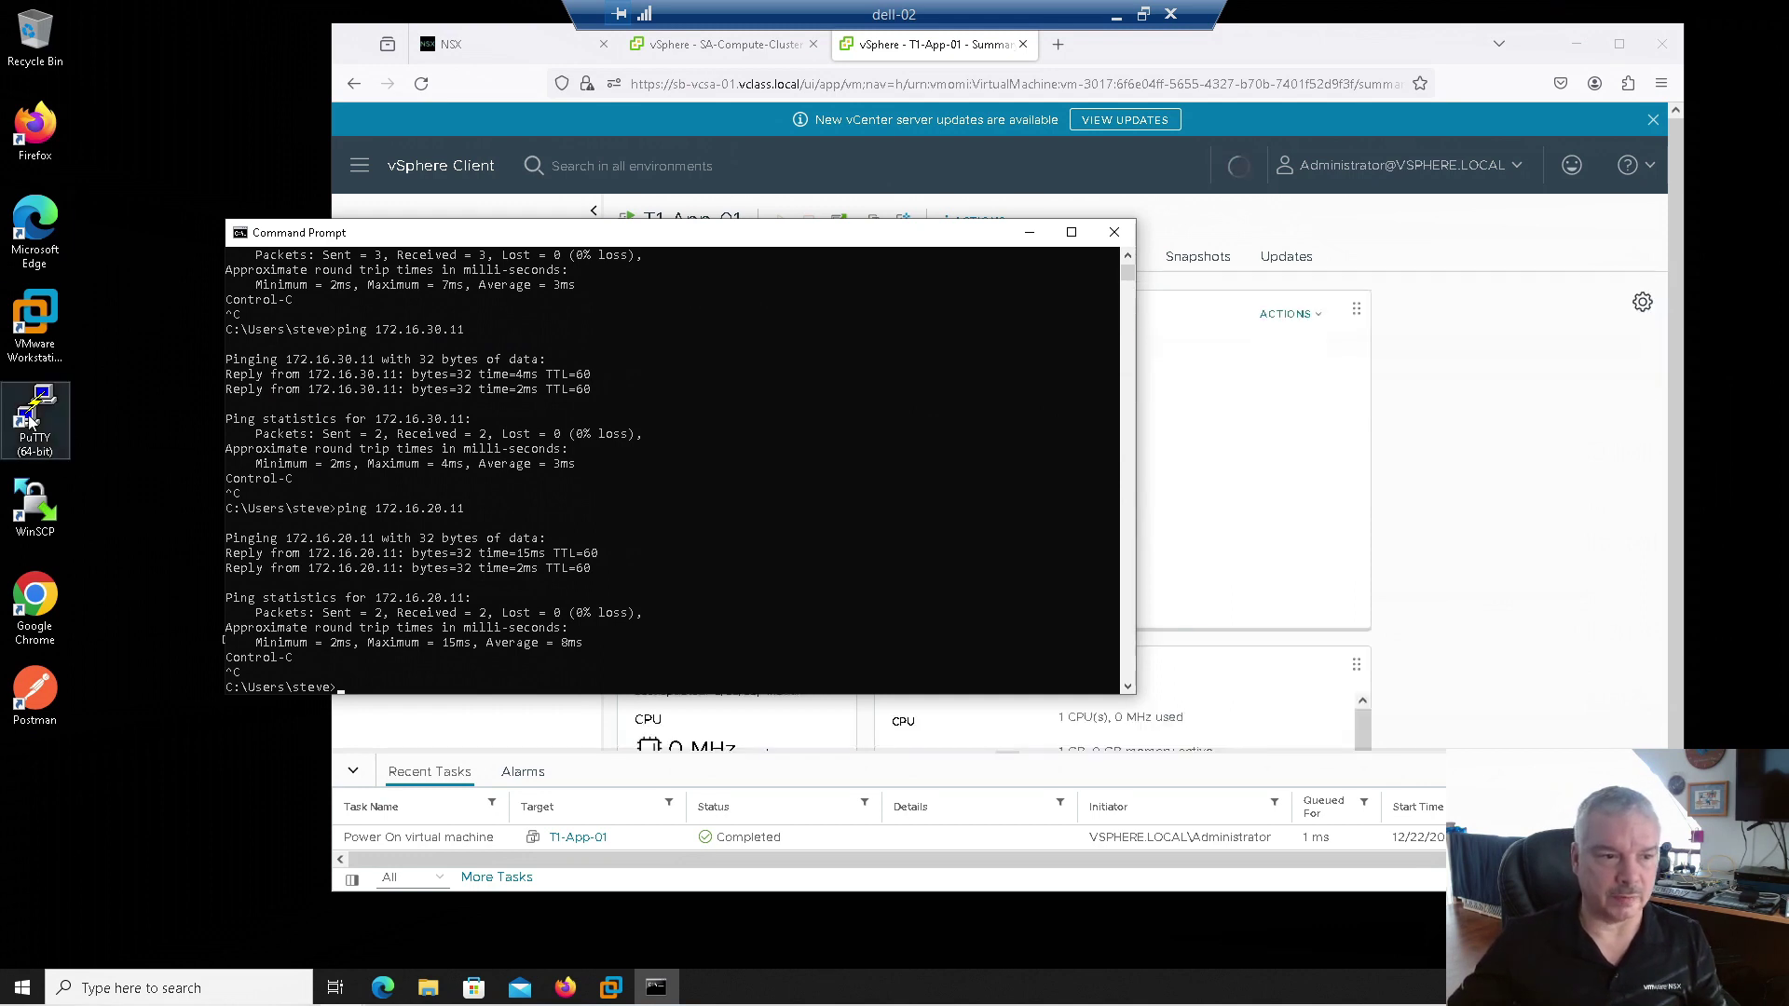
# Switch to PuTTY, open an SSH session to 172.16.20.11 and log in as root with the account password
pyautogui.doubleClick(31, 421)
pyautogui.write('172.16.2')
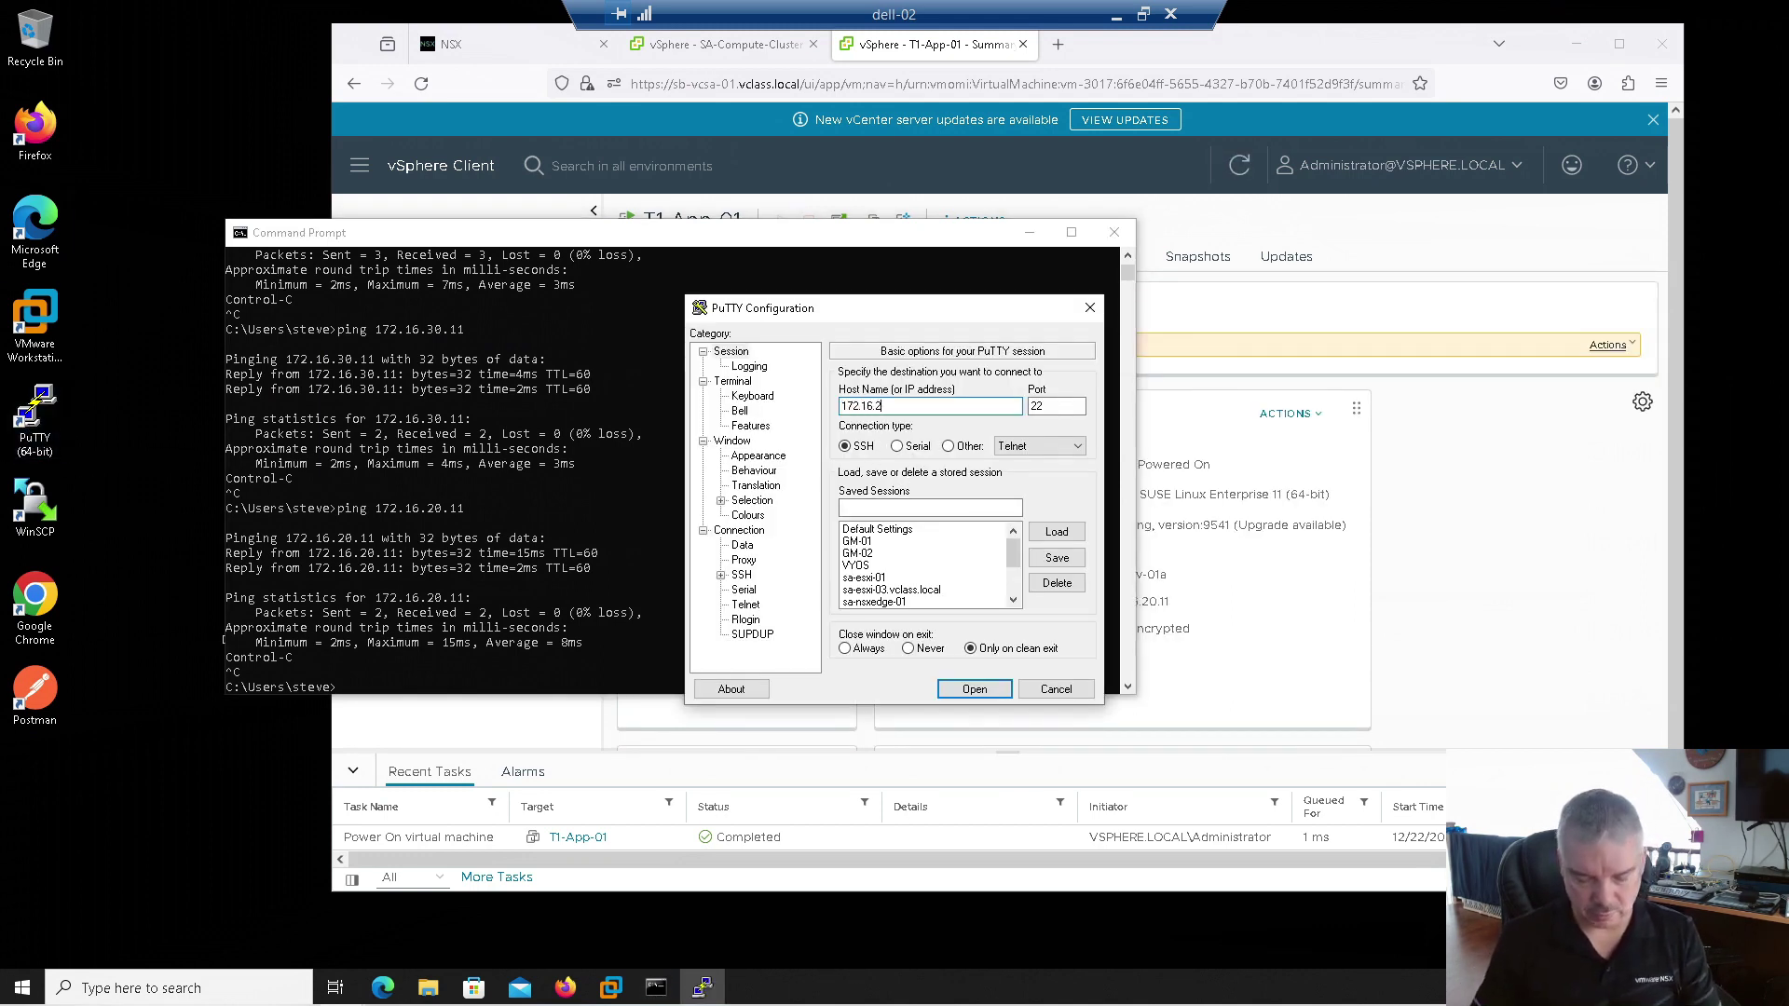
pyautogui.write('0.11')
pyautogui.press('Return')
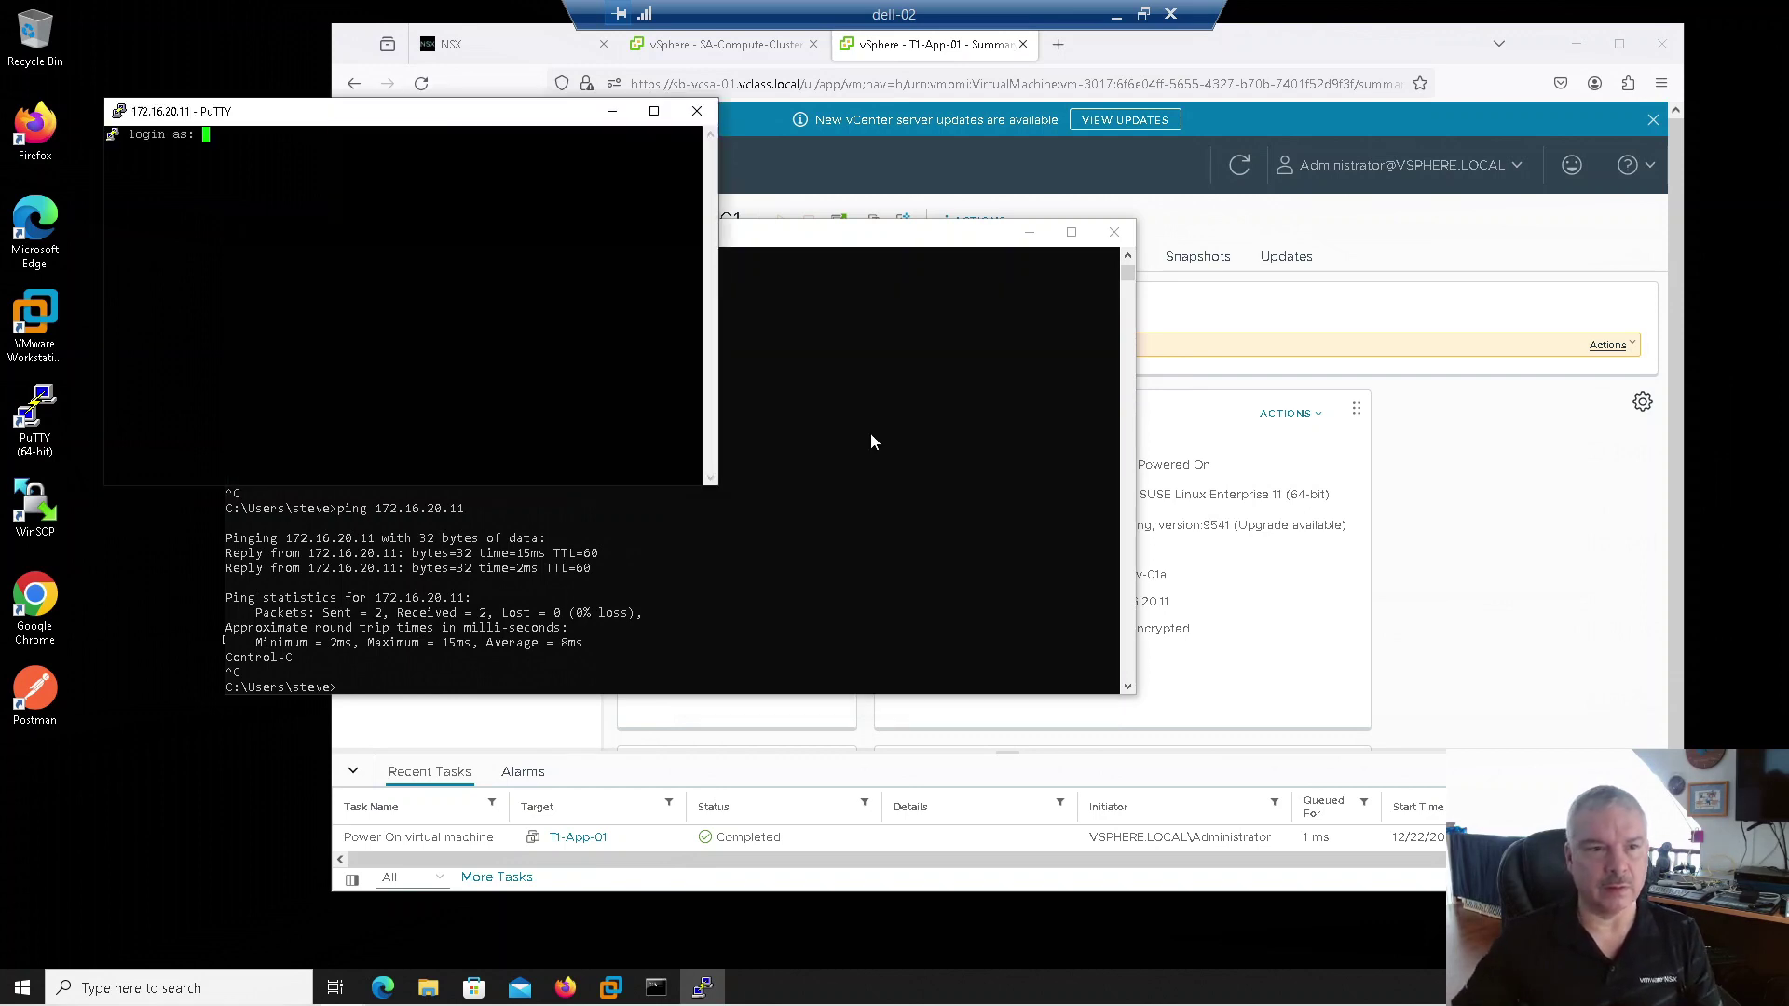
pyautogui.write('root')
pyautogui.press('Return')
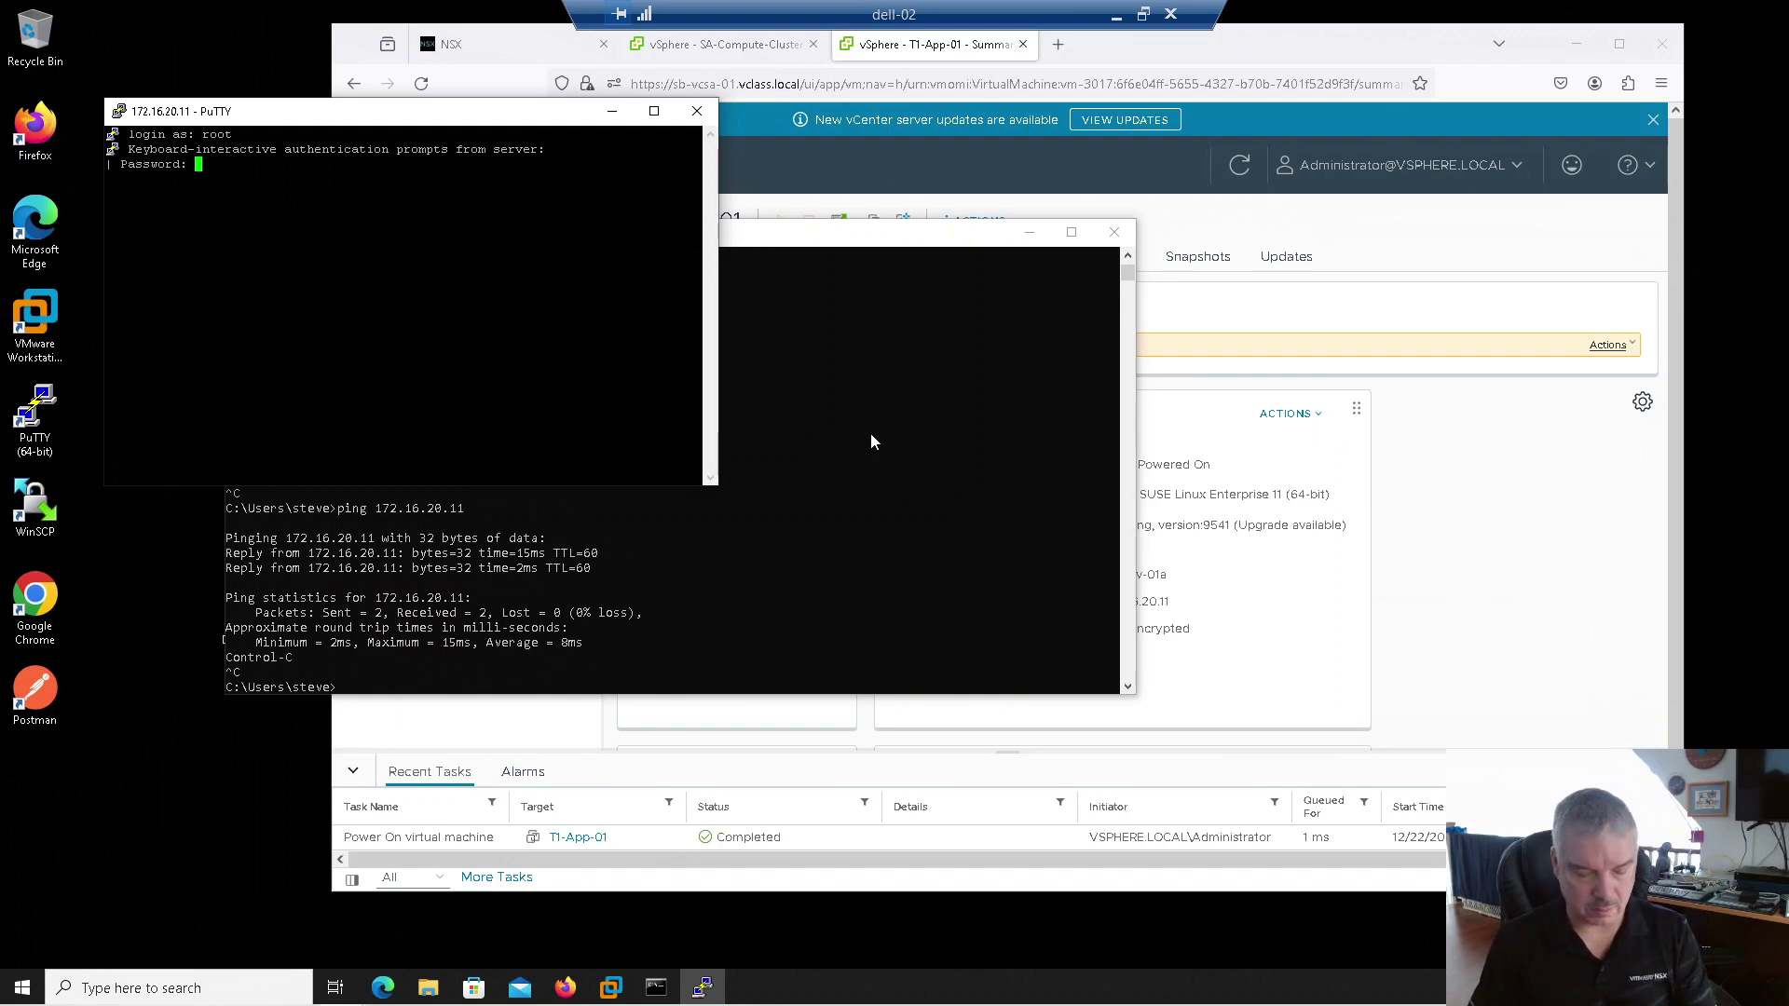
pyautogui.press('Return')
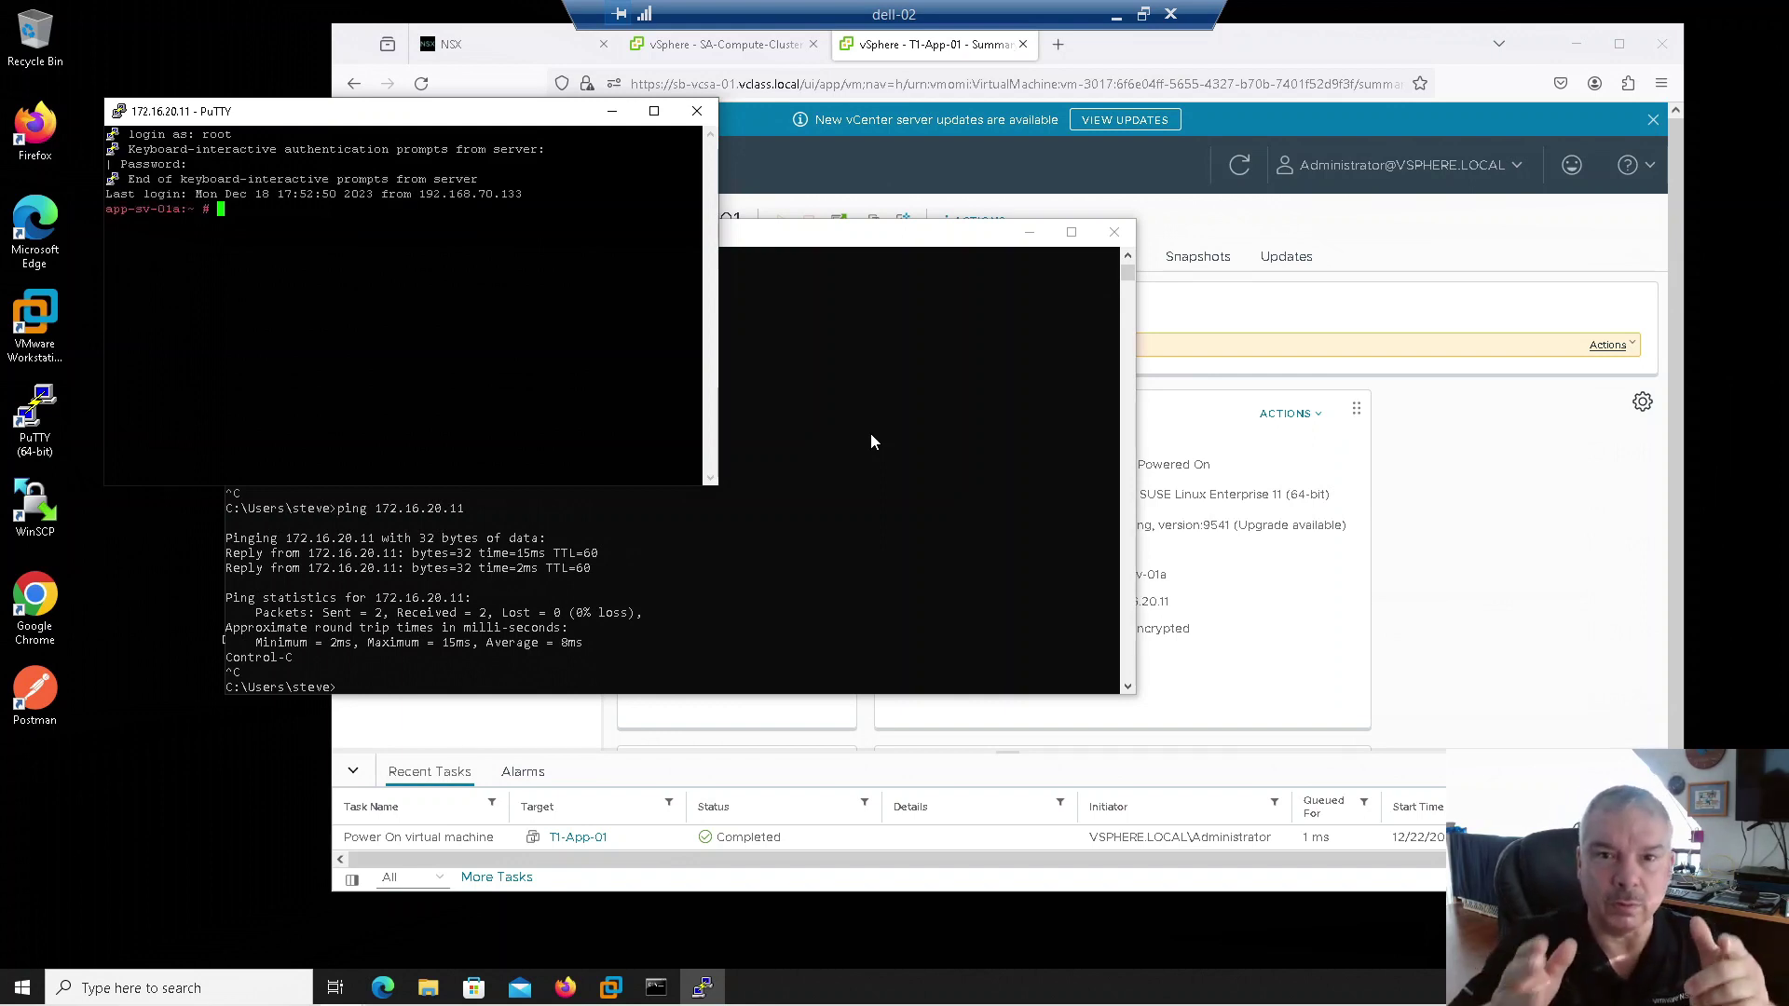